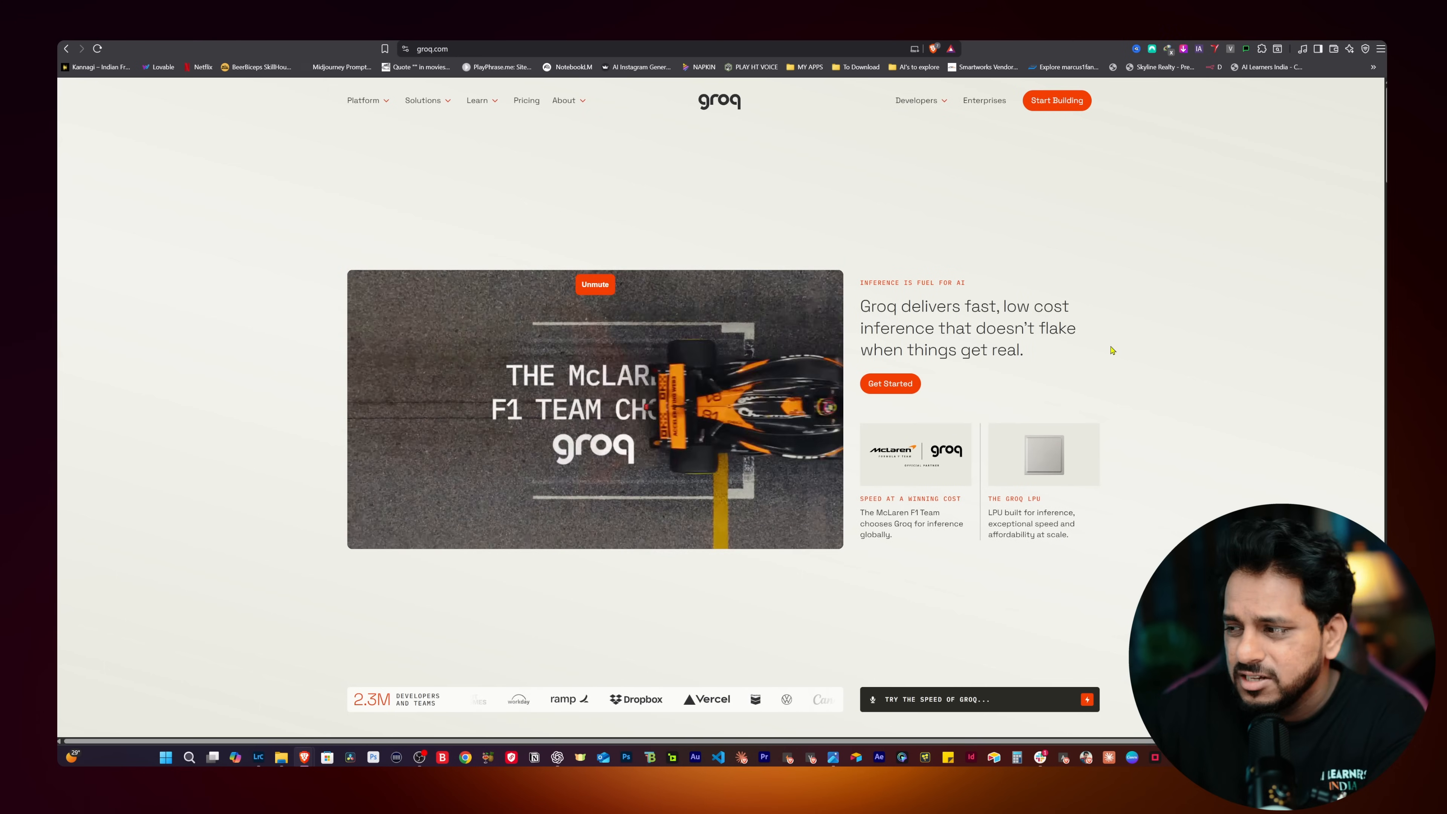
Look through the Groq homepage, including its custom silicon section and the inference provider survey chart.
scroll(1113, 351, "down", 5)
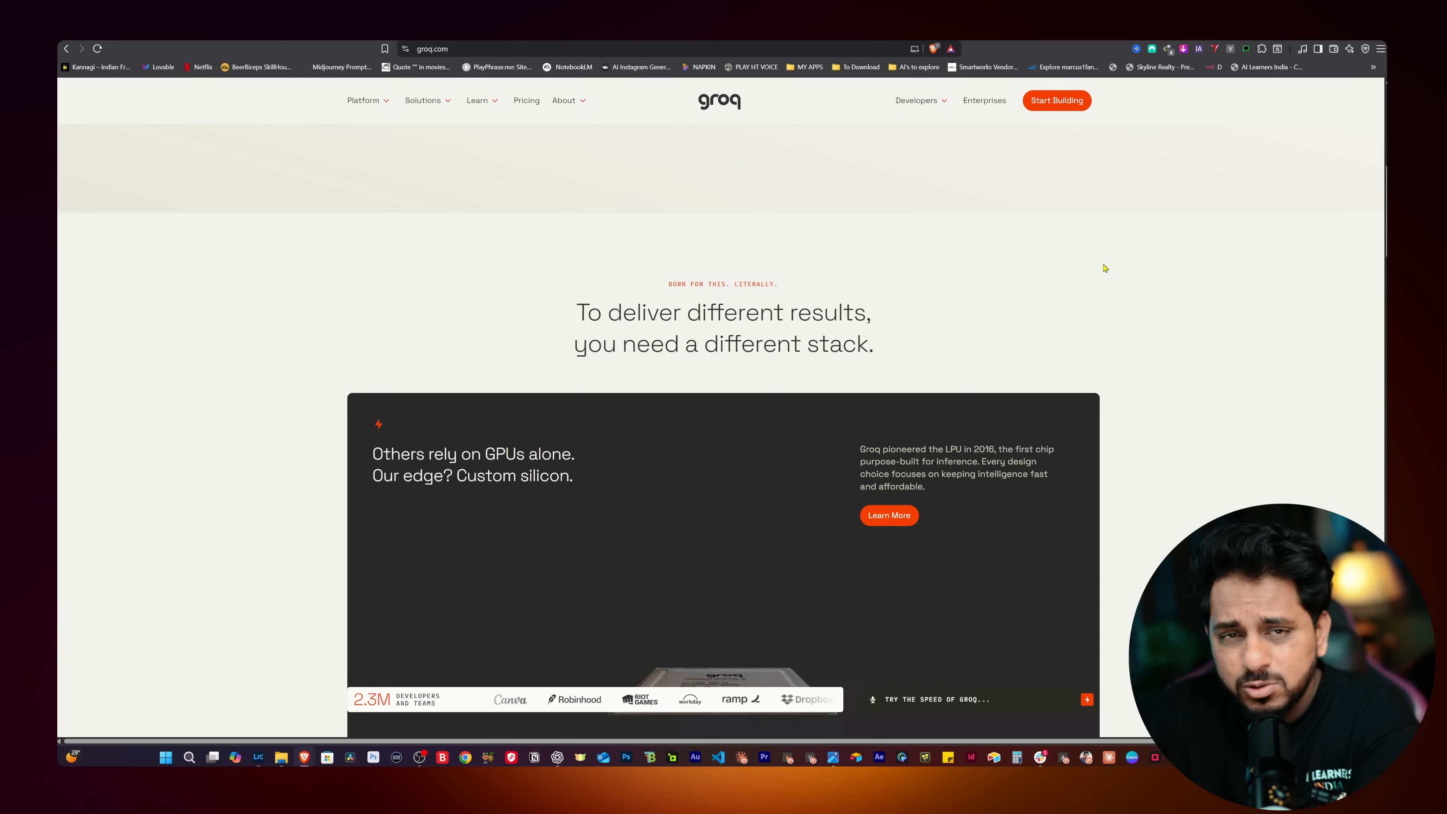
scroll(1020, 301, "down", 10)
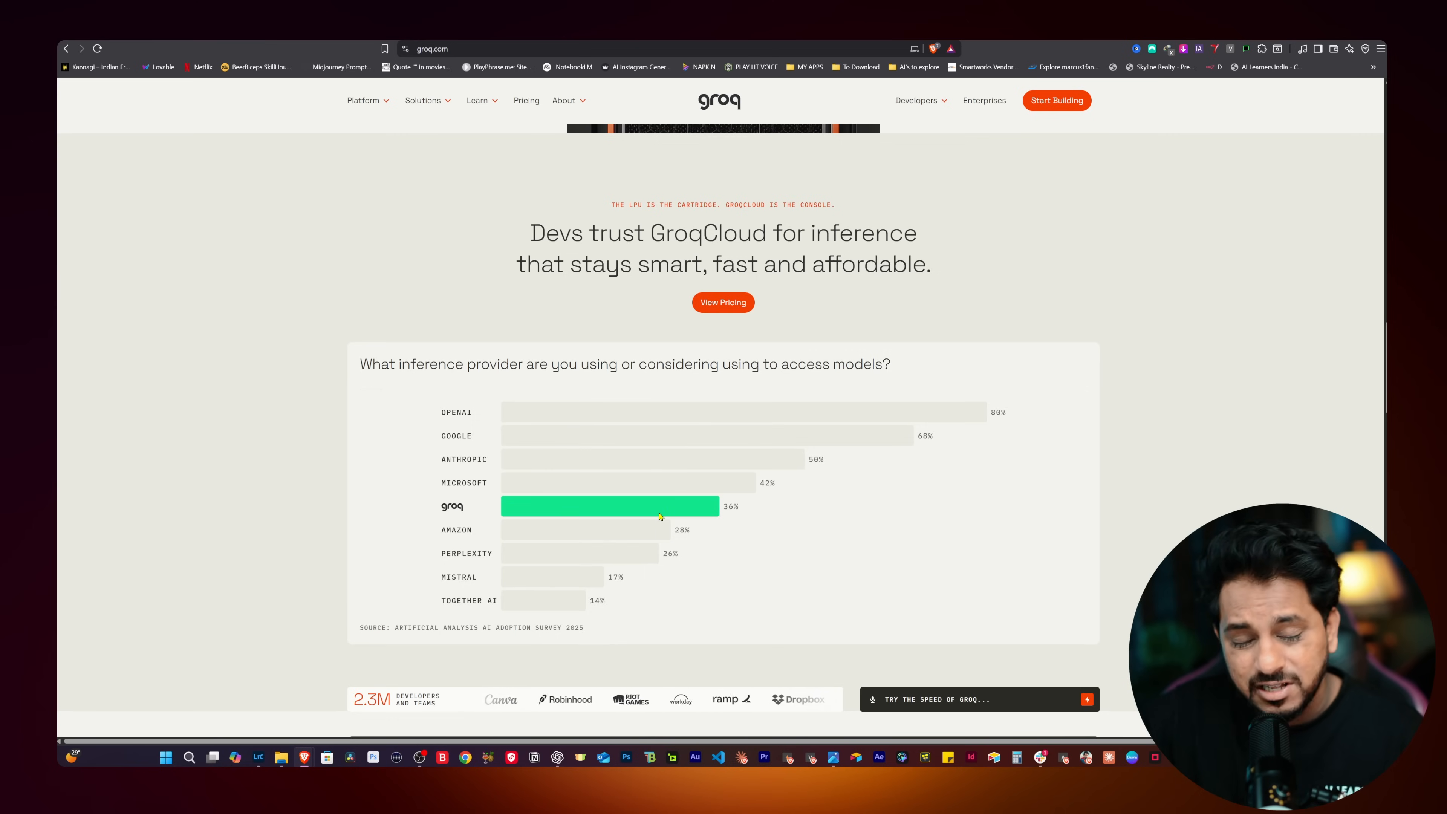
scroll(683, 504, "down", 3)
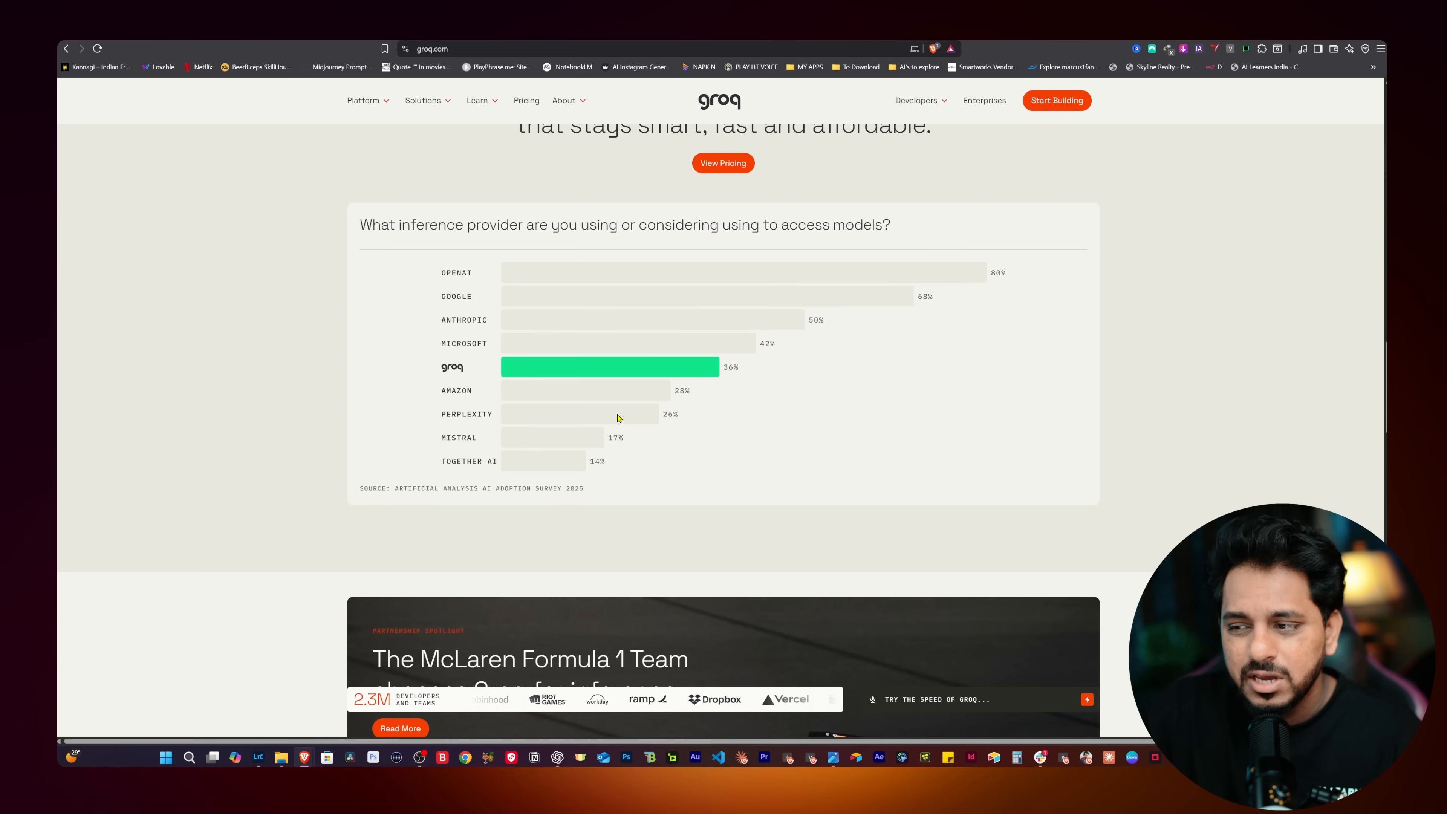
scroll(719, 372, "up", 6)
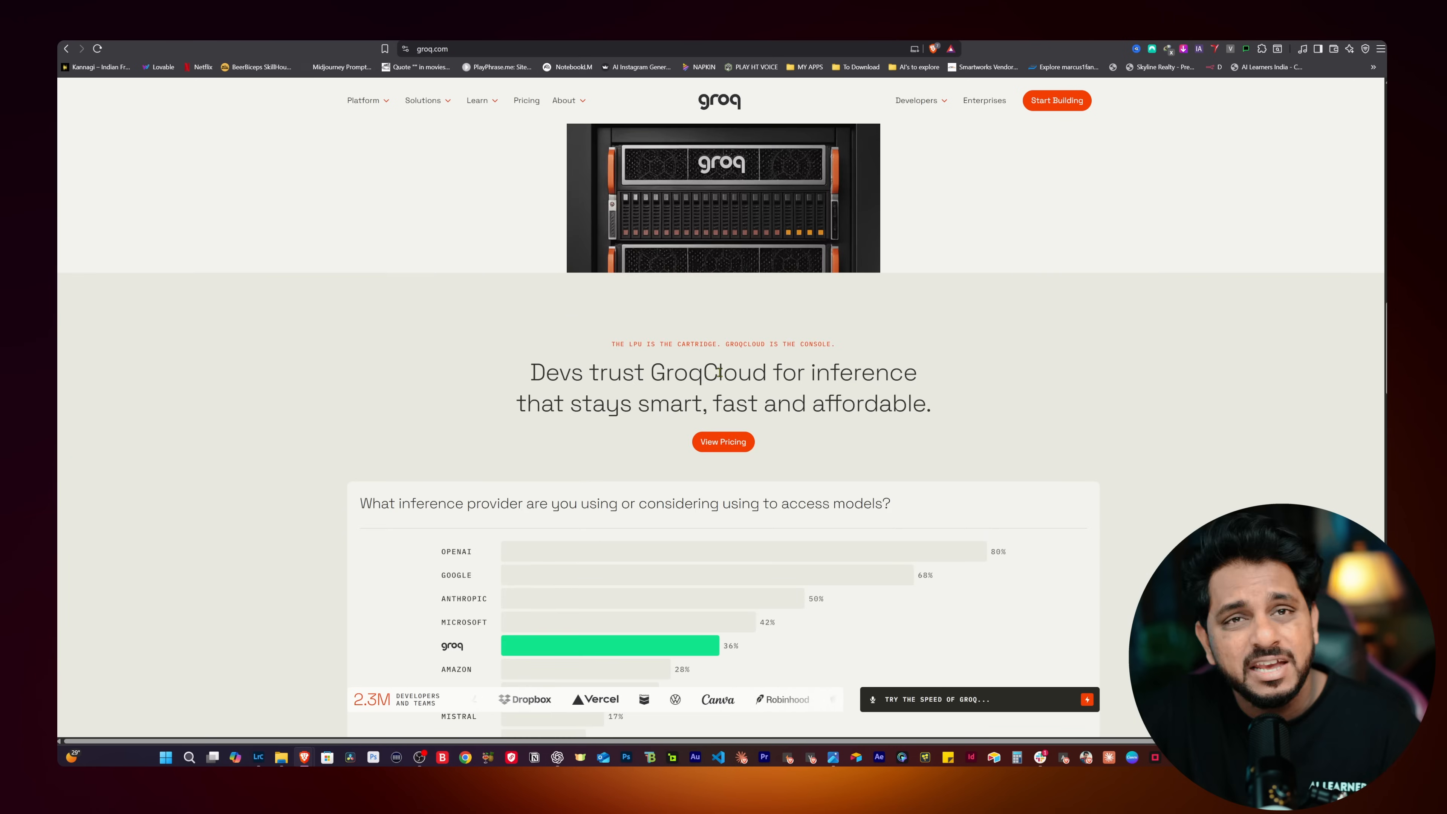
scroll(719, 373, "up", 15)
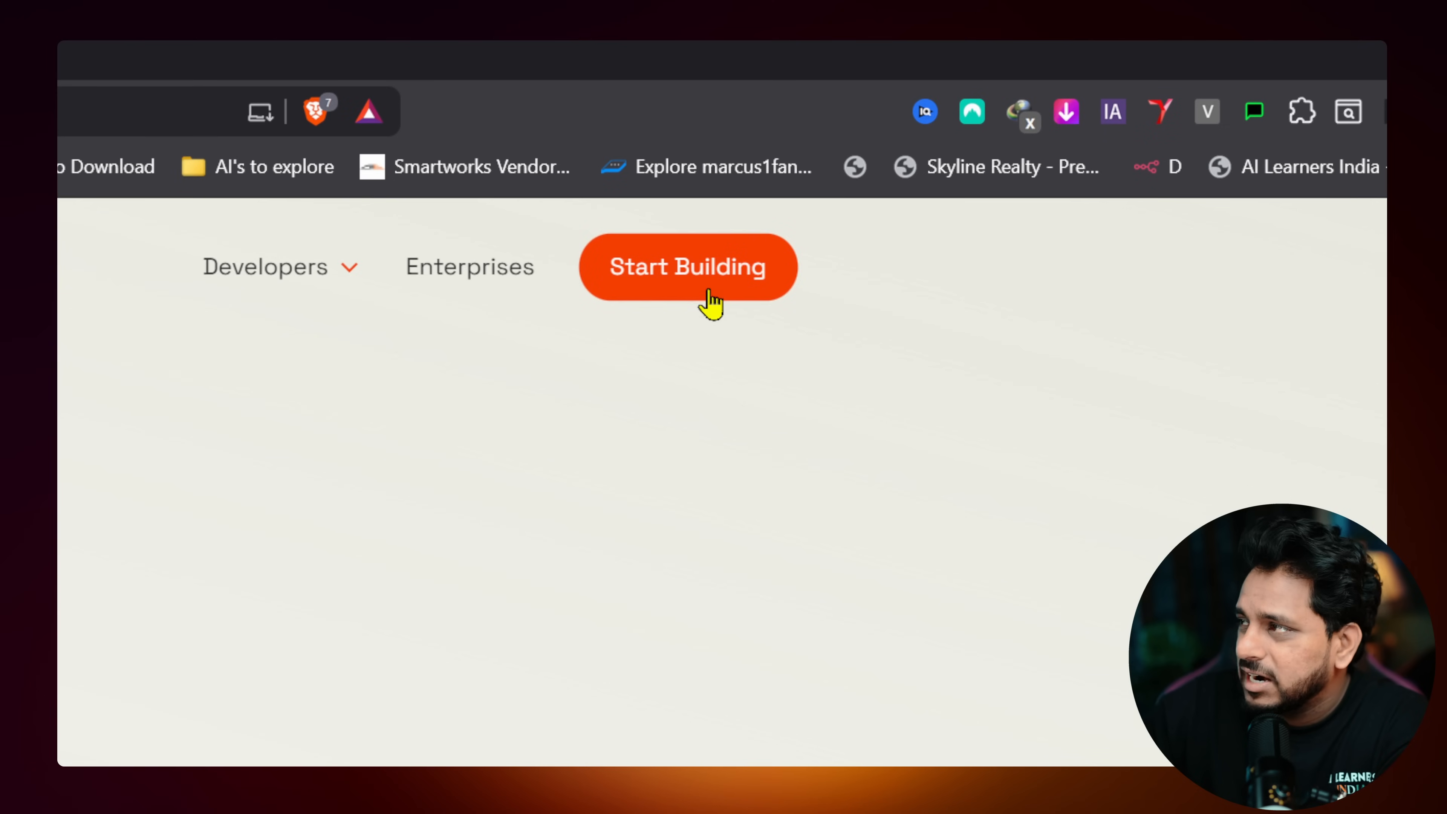
Open the Groq developer console from the homepage and review the models listed by category.
left_click(1062, 110)
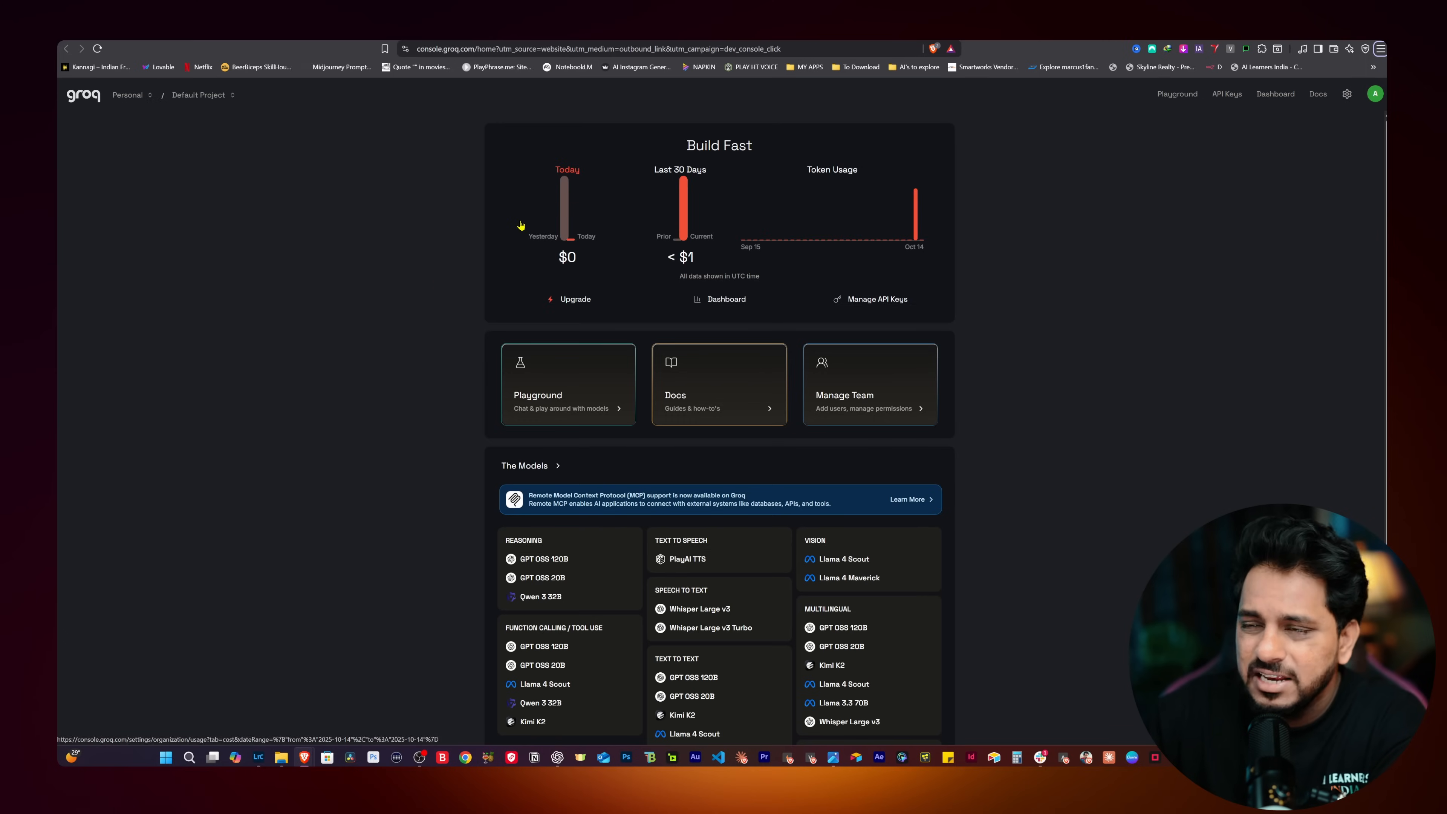
scroll(520, 227, "down", 2)
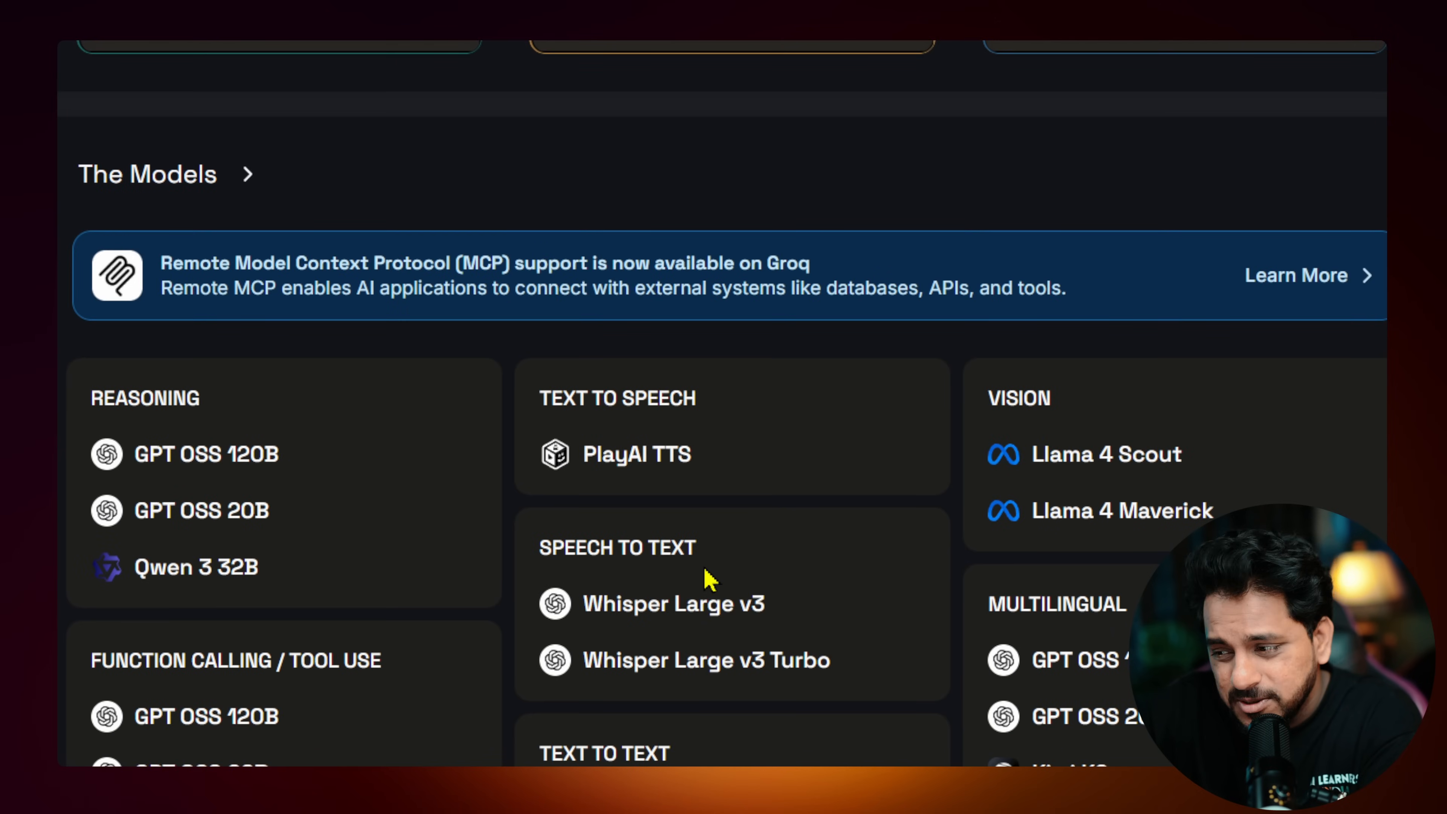
scroll(709, 579, "down", 5)
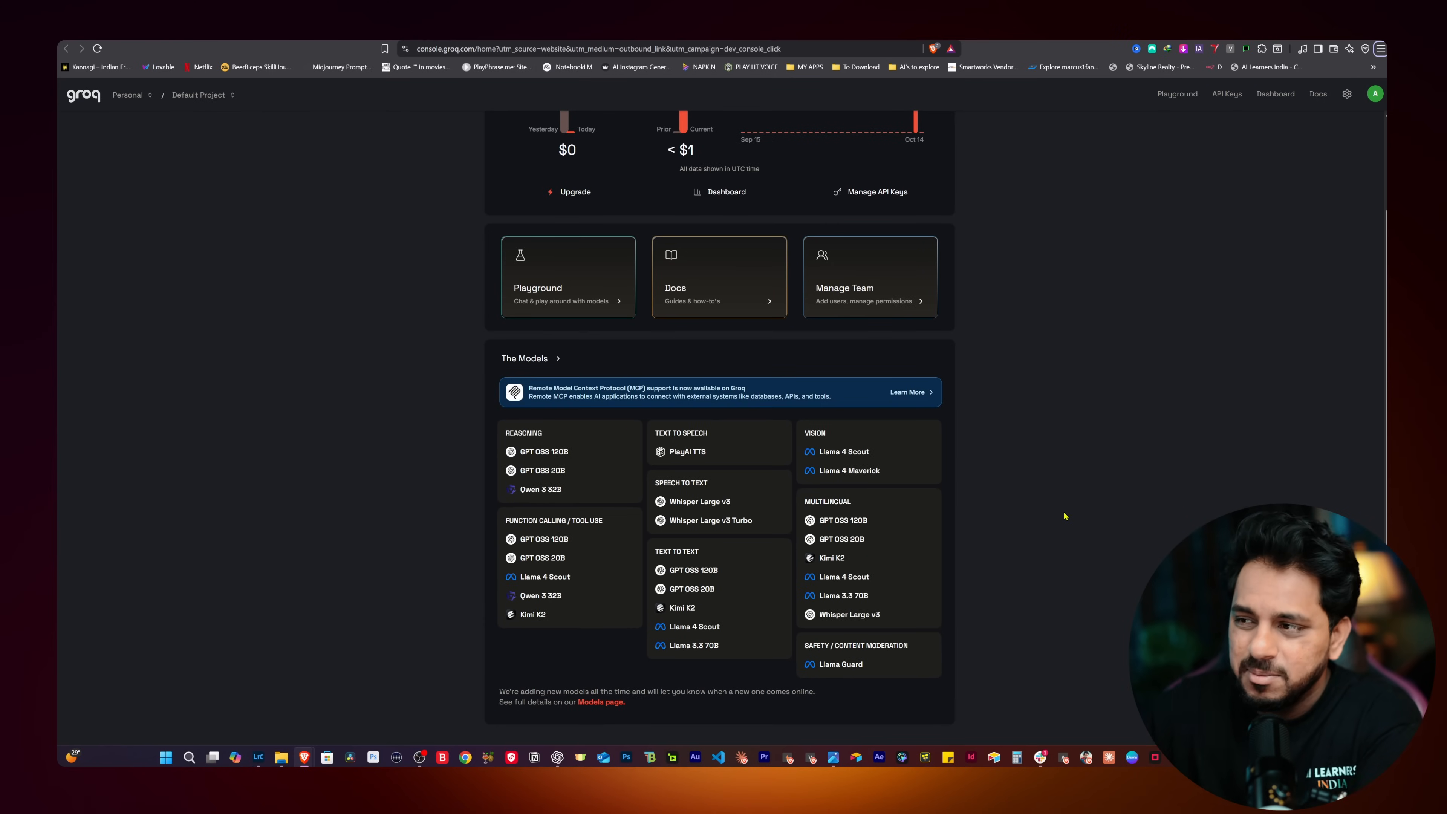
scroll(1064, 516, "up", 2)
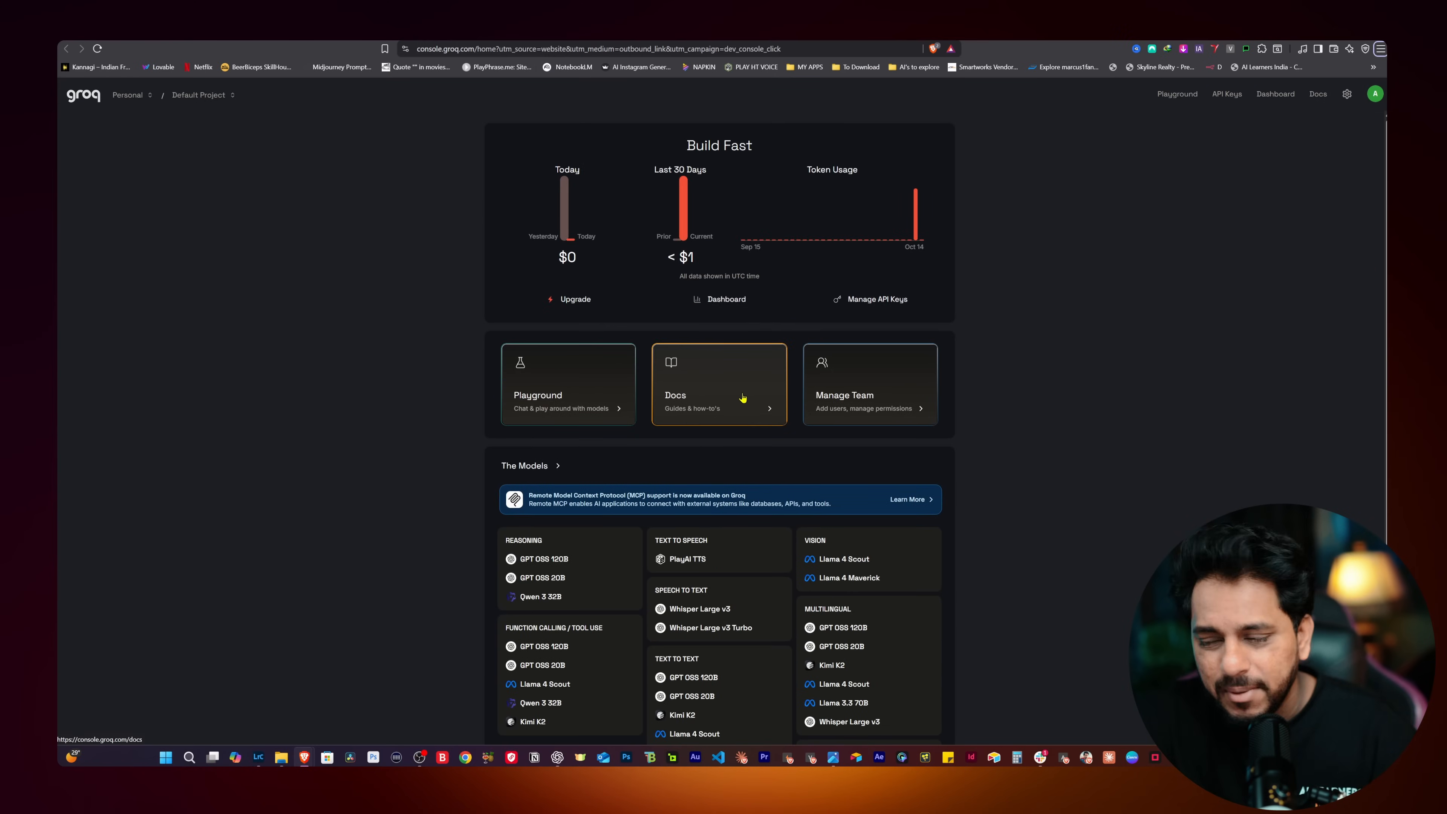
Open the Rate Limits page in the Groq docs and compare the Free and Developer plan limits per model.
left_click(743, 397)
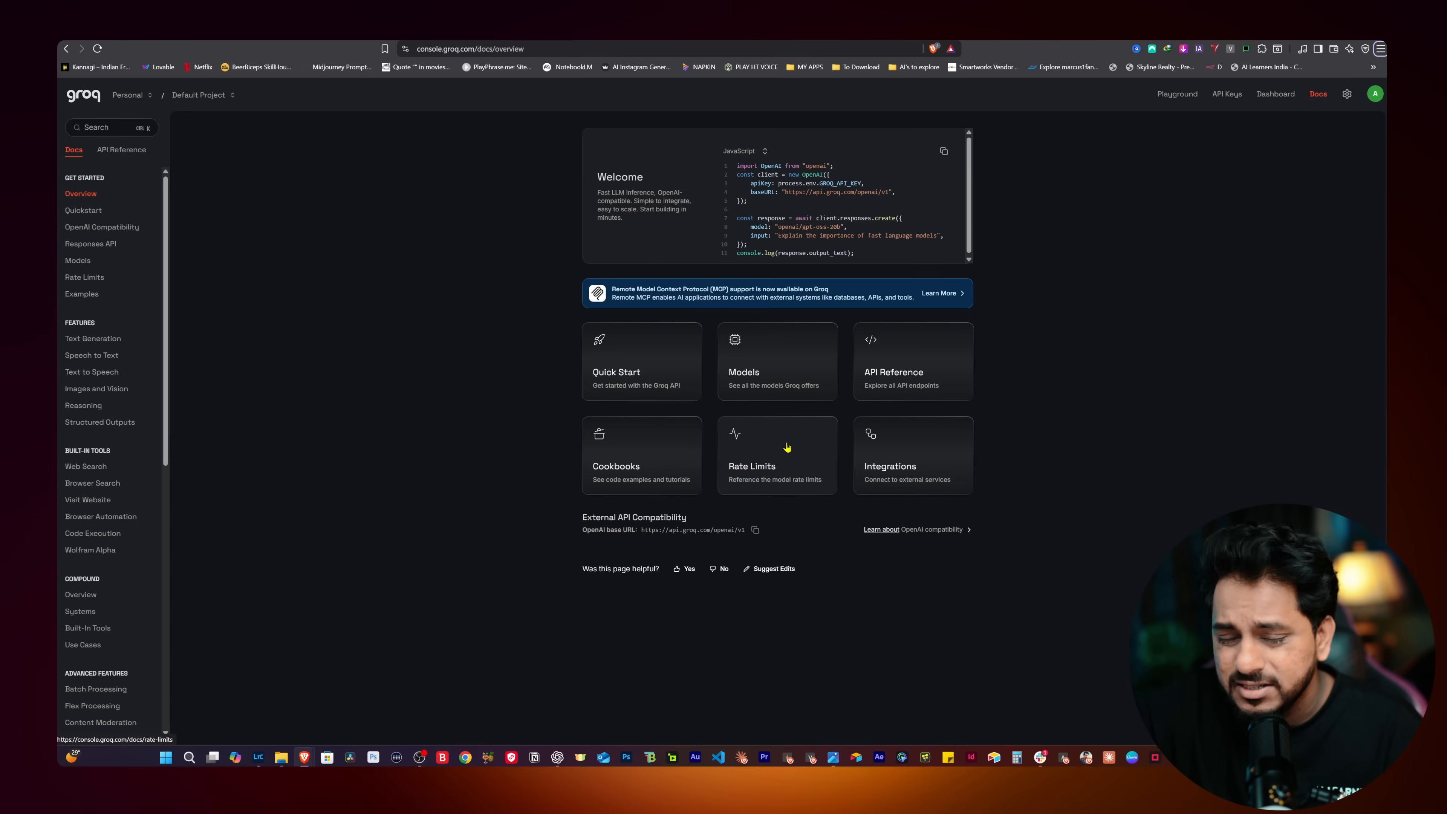
left_click(787, 447)
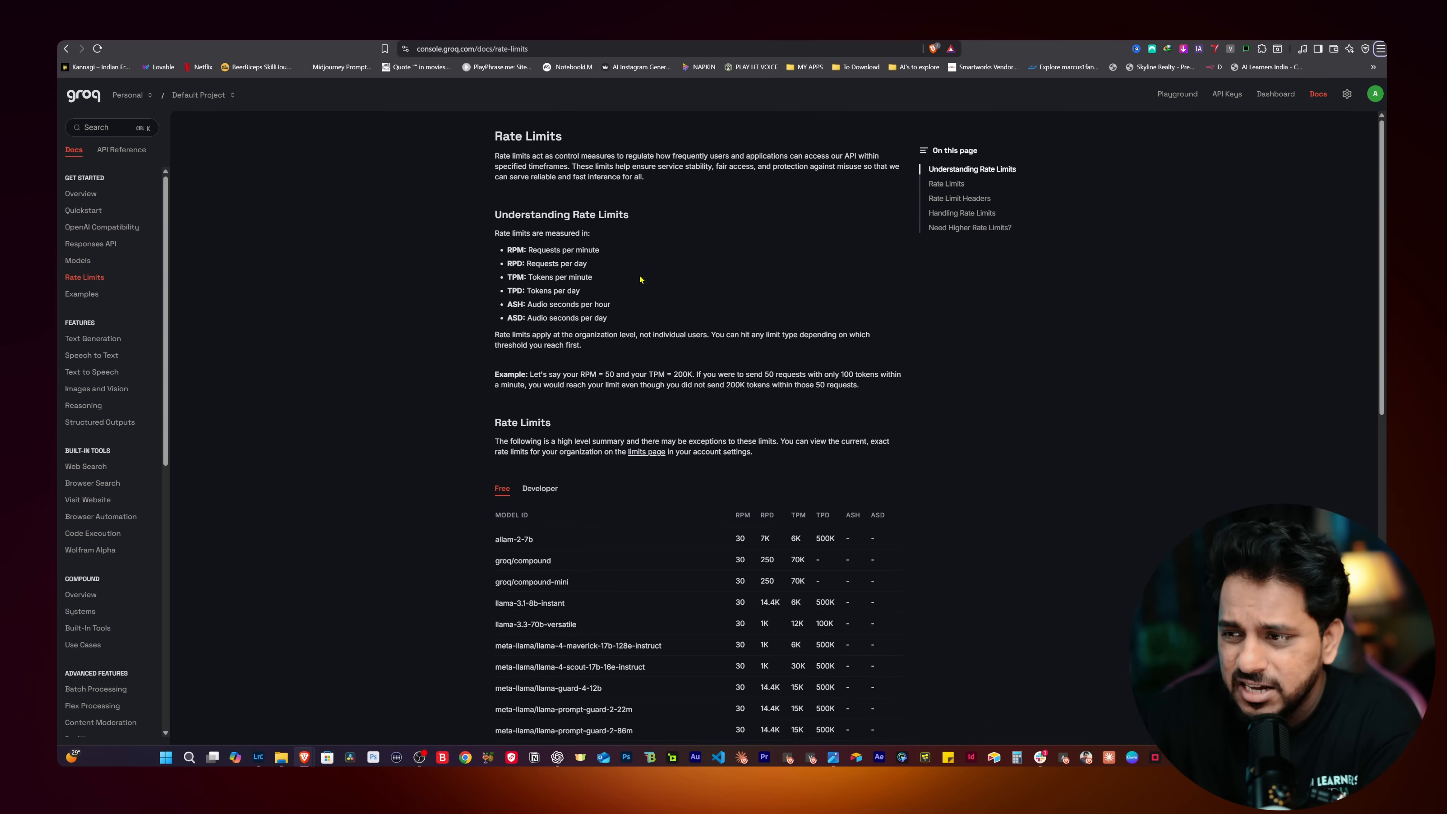
scroll(866, 307, "down", 7)
scroll(867, 307, "up", 4)
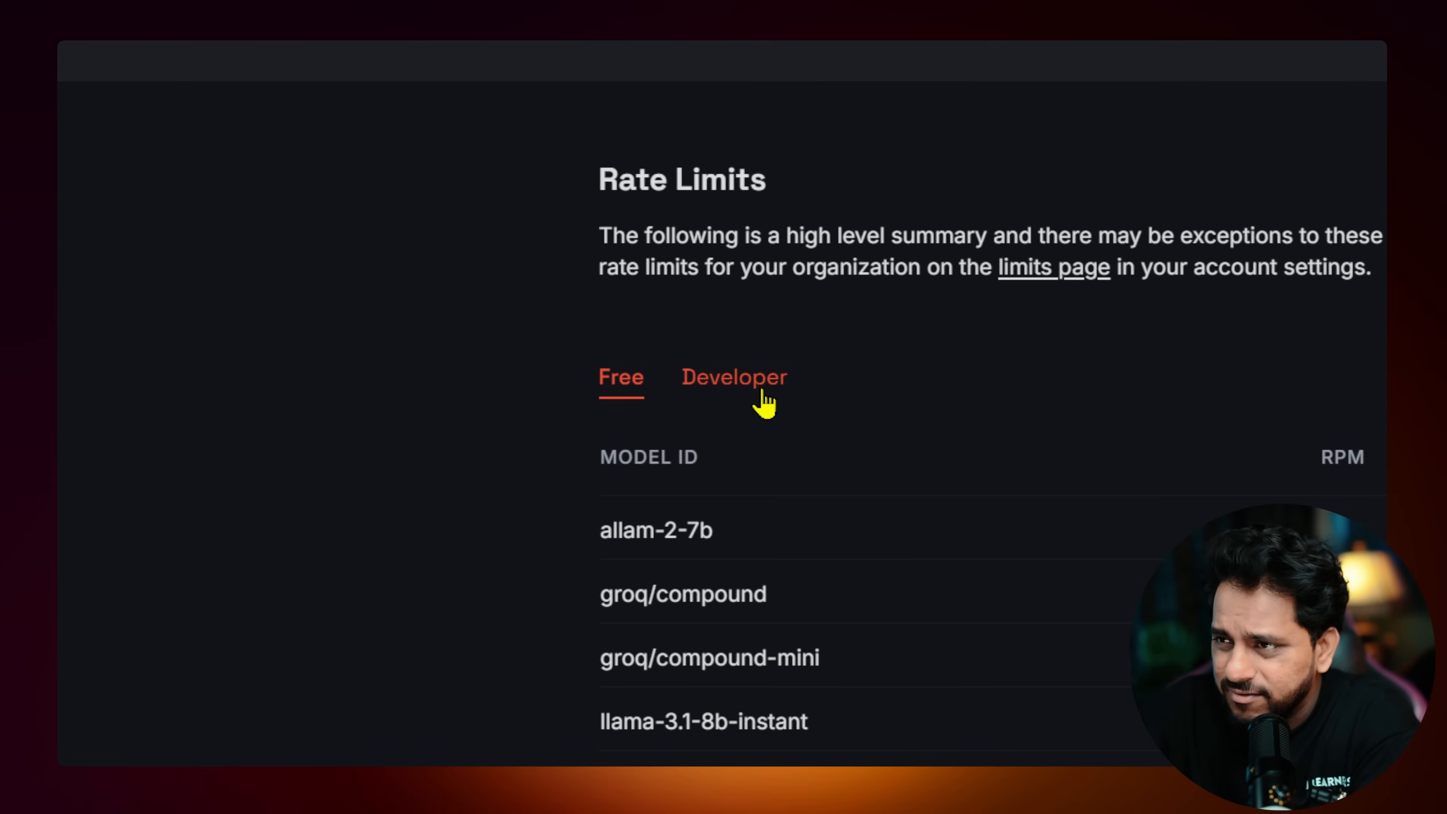
left_click(763, 392)
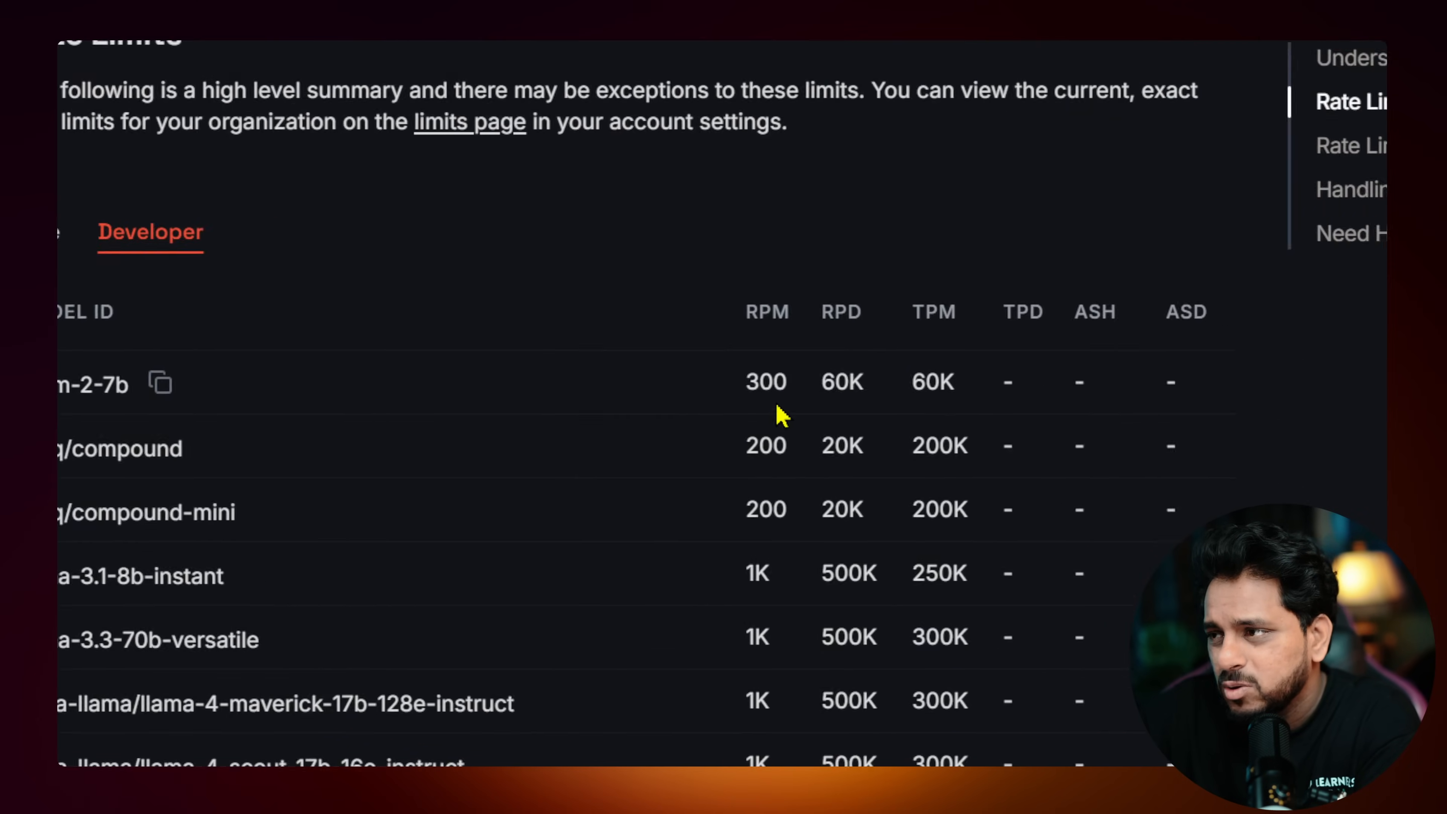
left_click(251, 294)
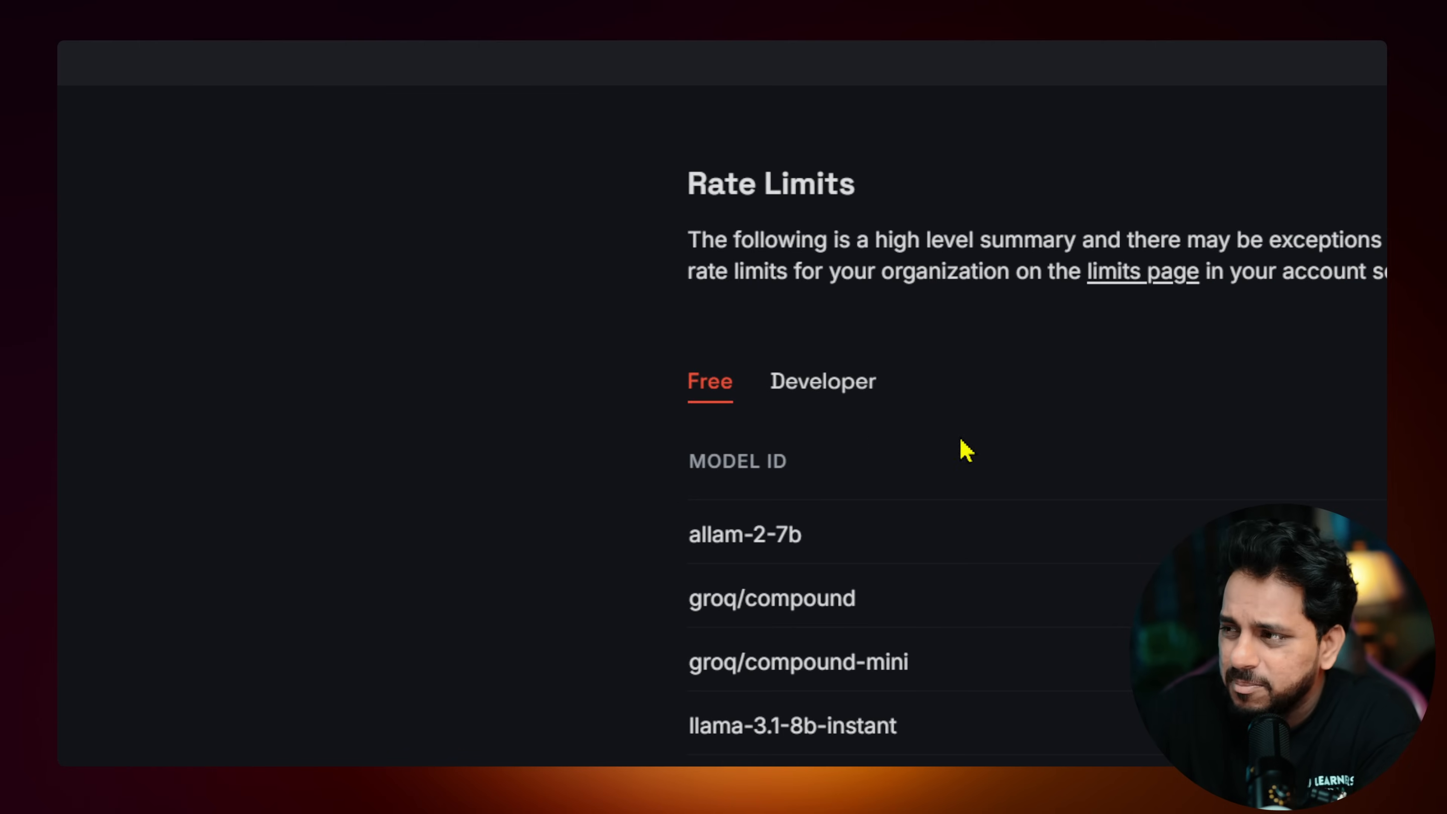
scroll(767, 281, "down", 8)
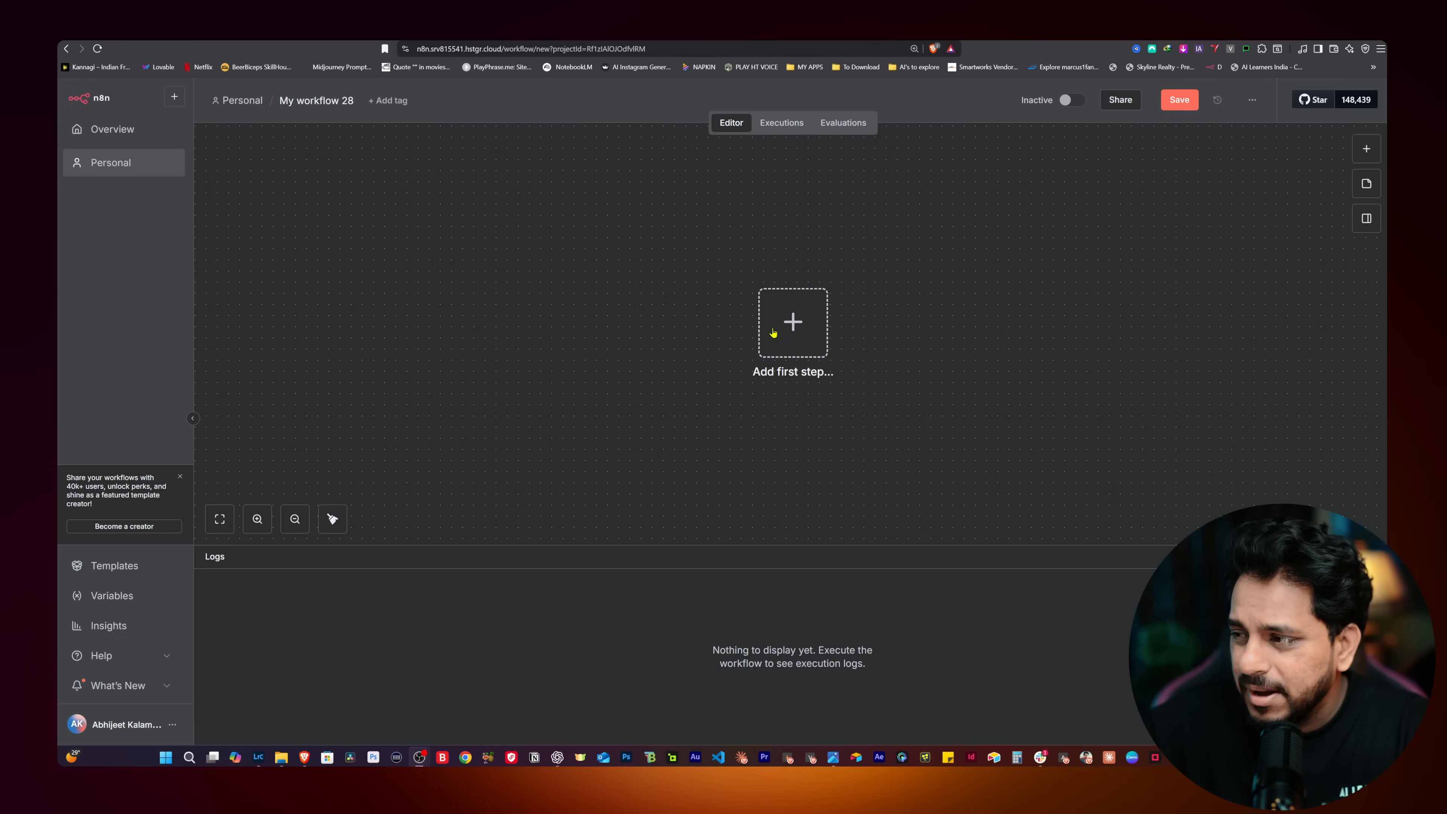
In n8n, add a Chat Trigger as the first step of the empty workflow and shift it to make room for following nodes.
left_click(812, 335)
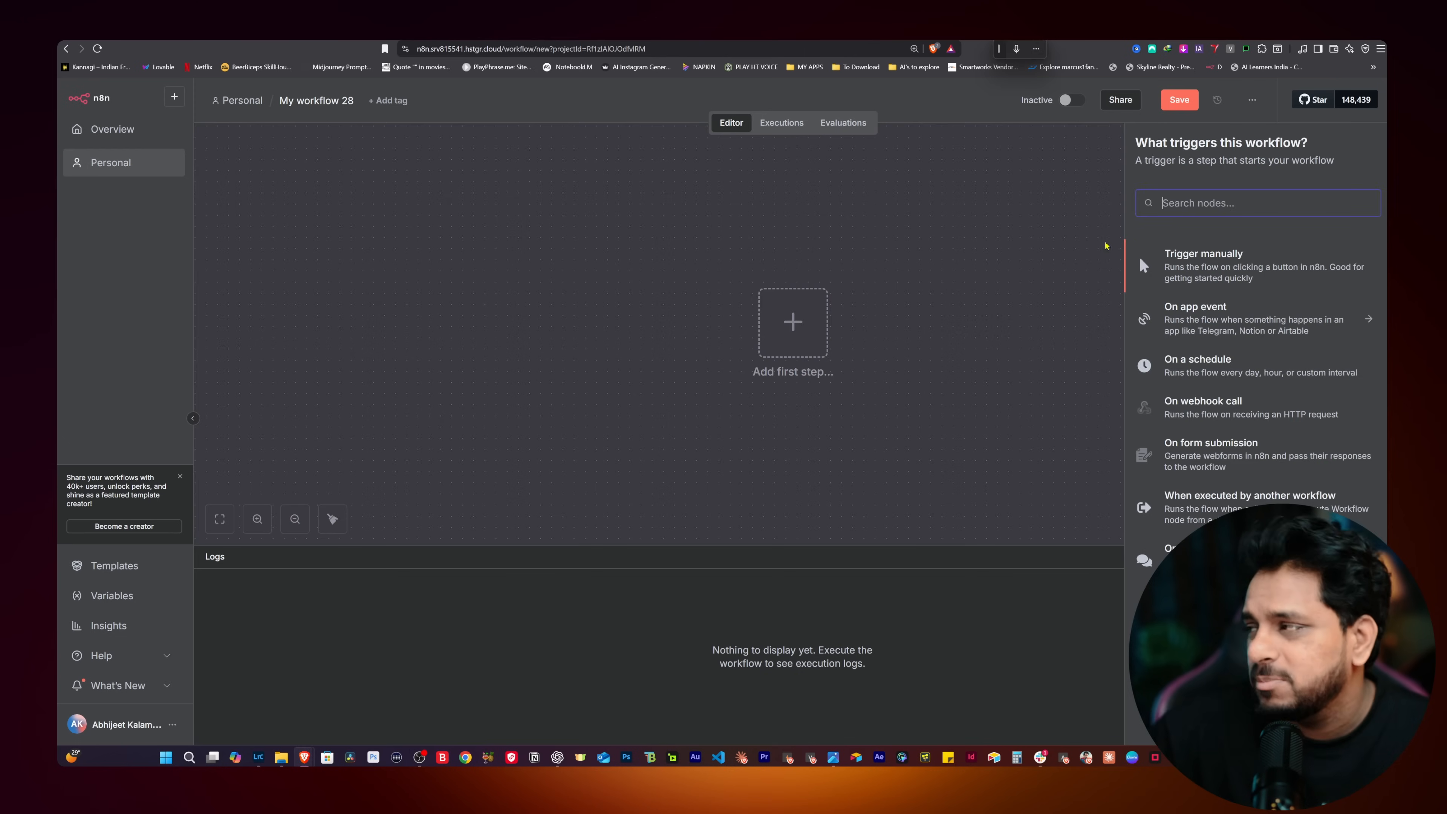
type("chat")
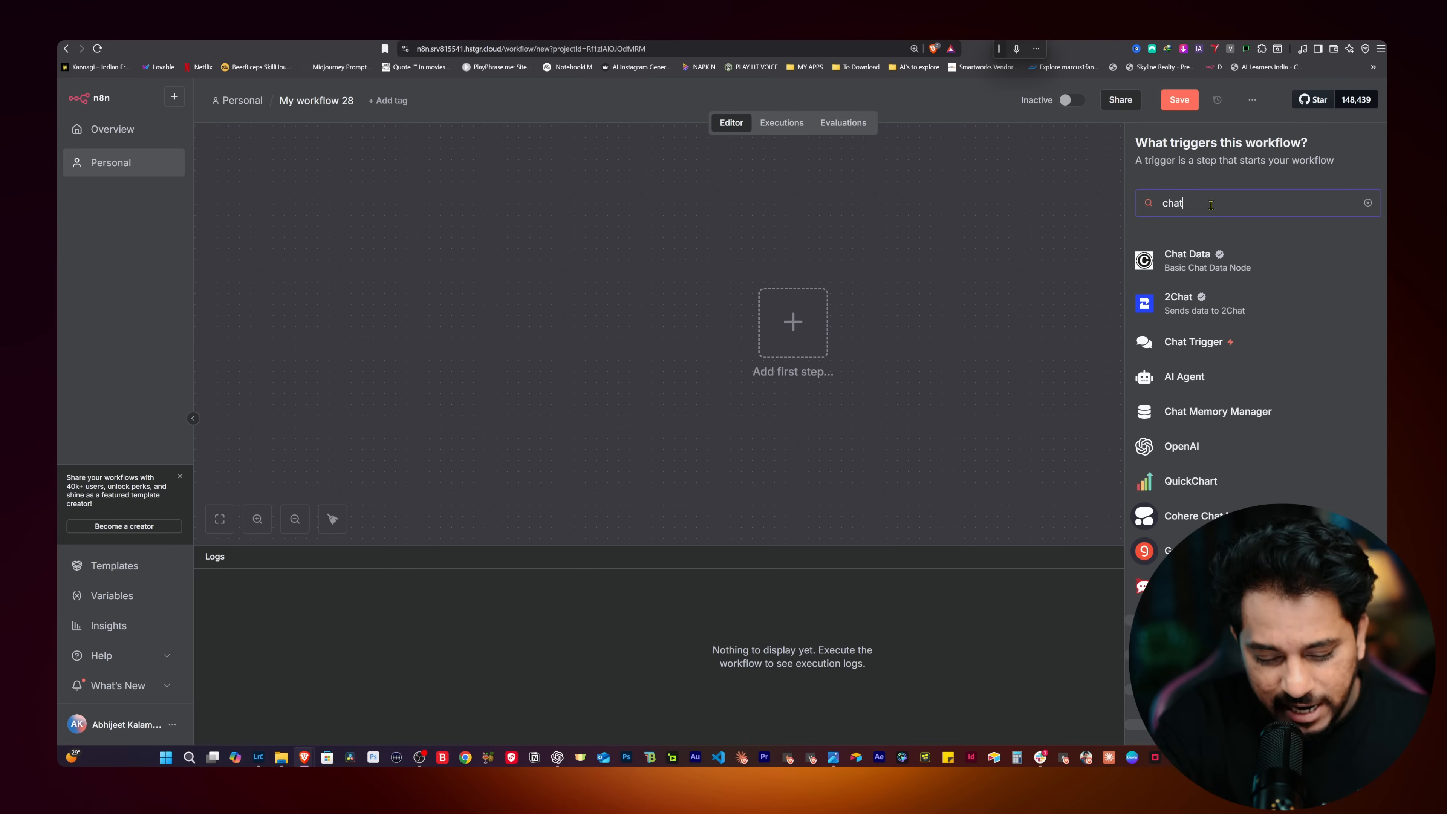
left_click(1209, 349)
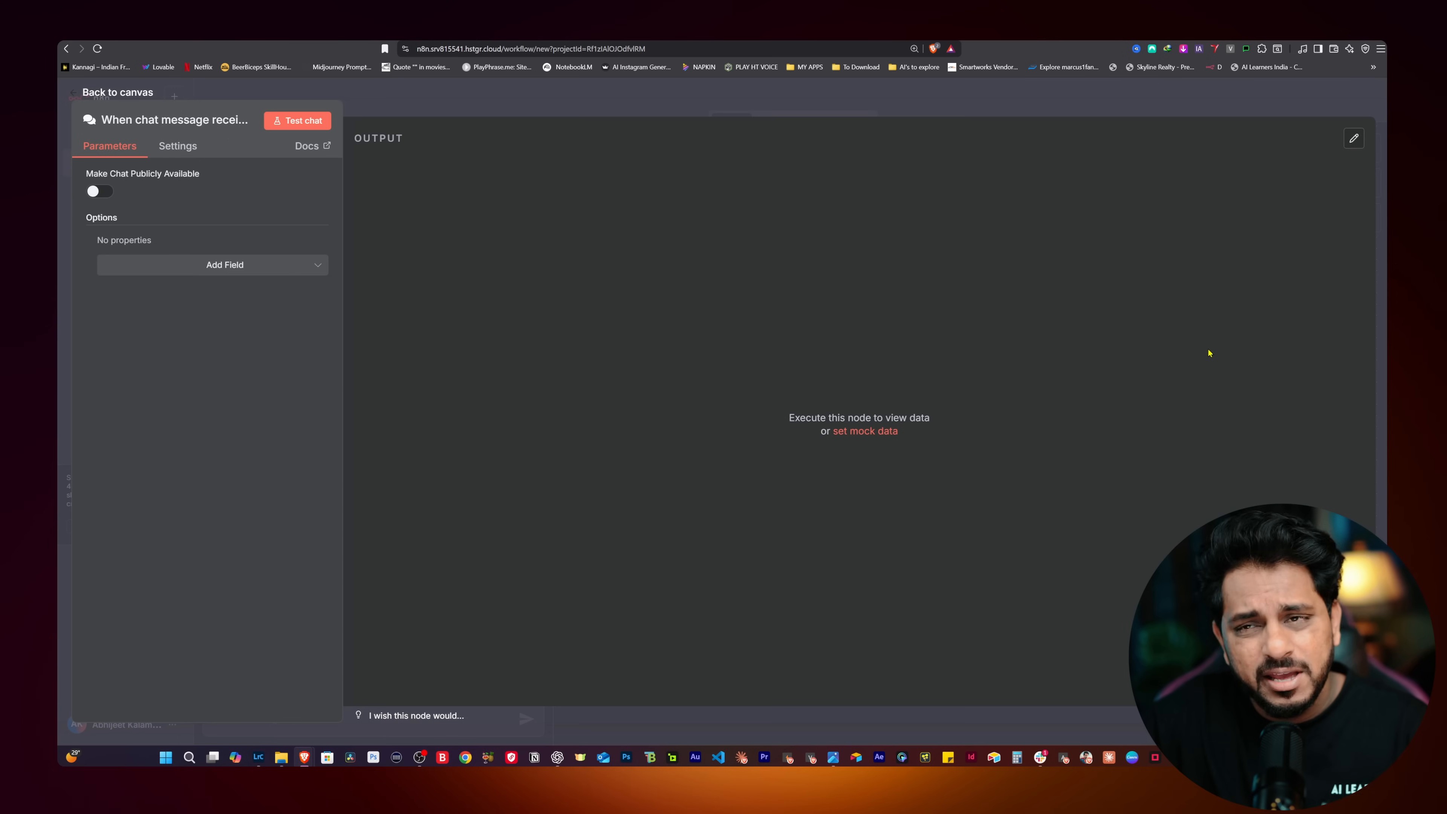
key("Escape")
left_click_drag(779, 319, 601, 318)
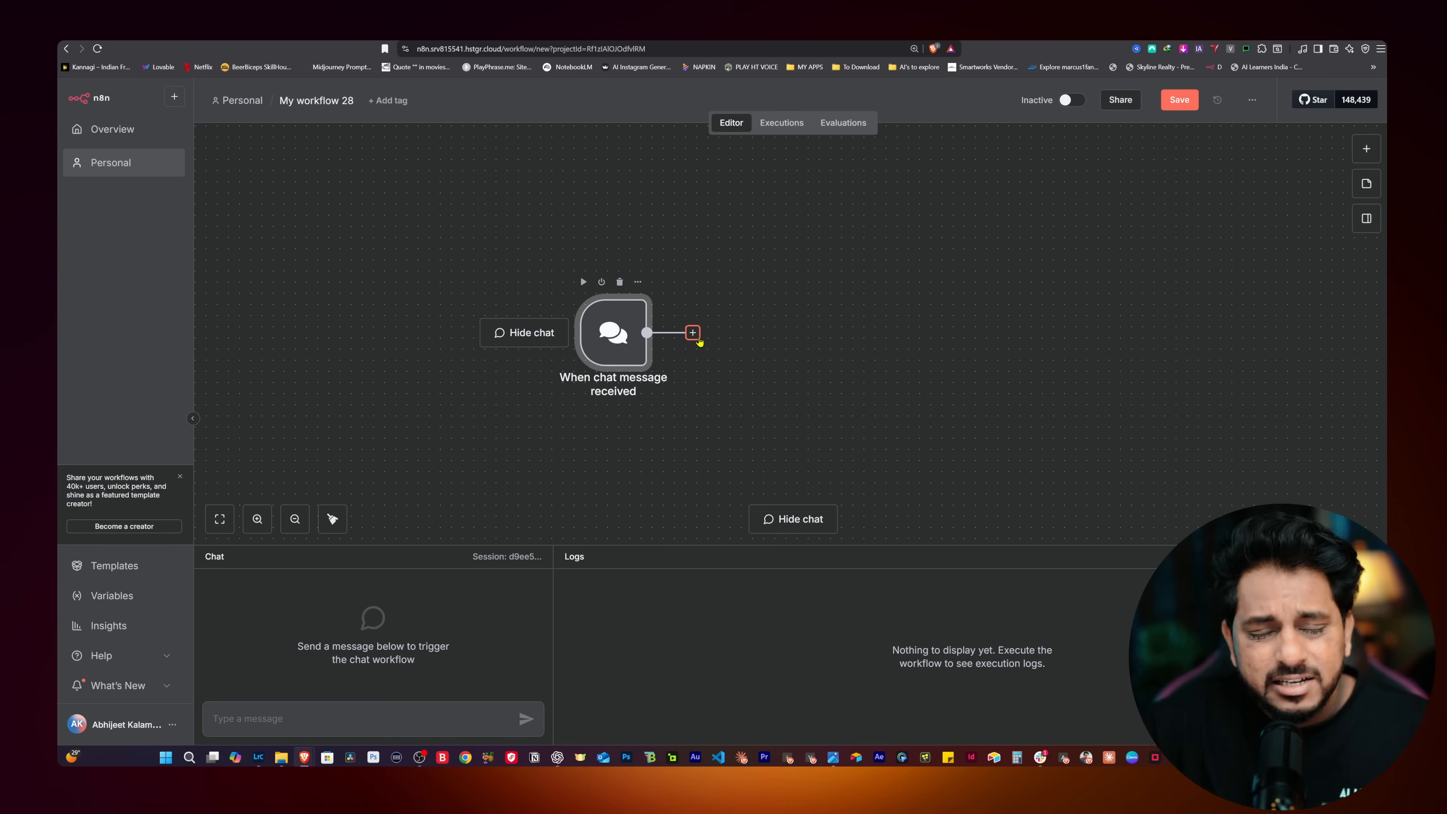
Add an HTTP Request node after the chat trigger and rename it Groq.
left_click(693, 332)
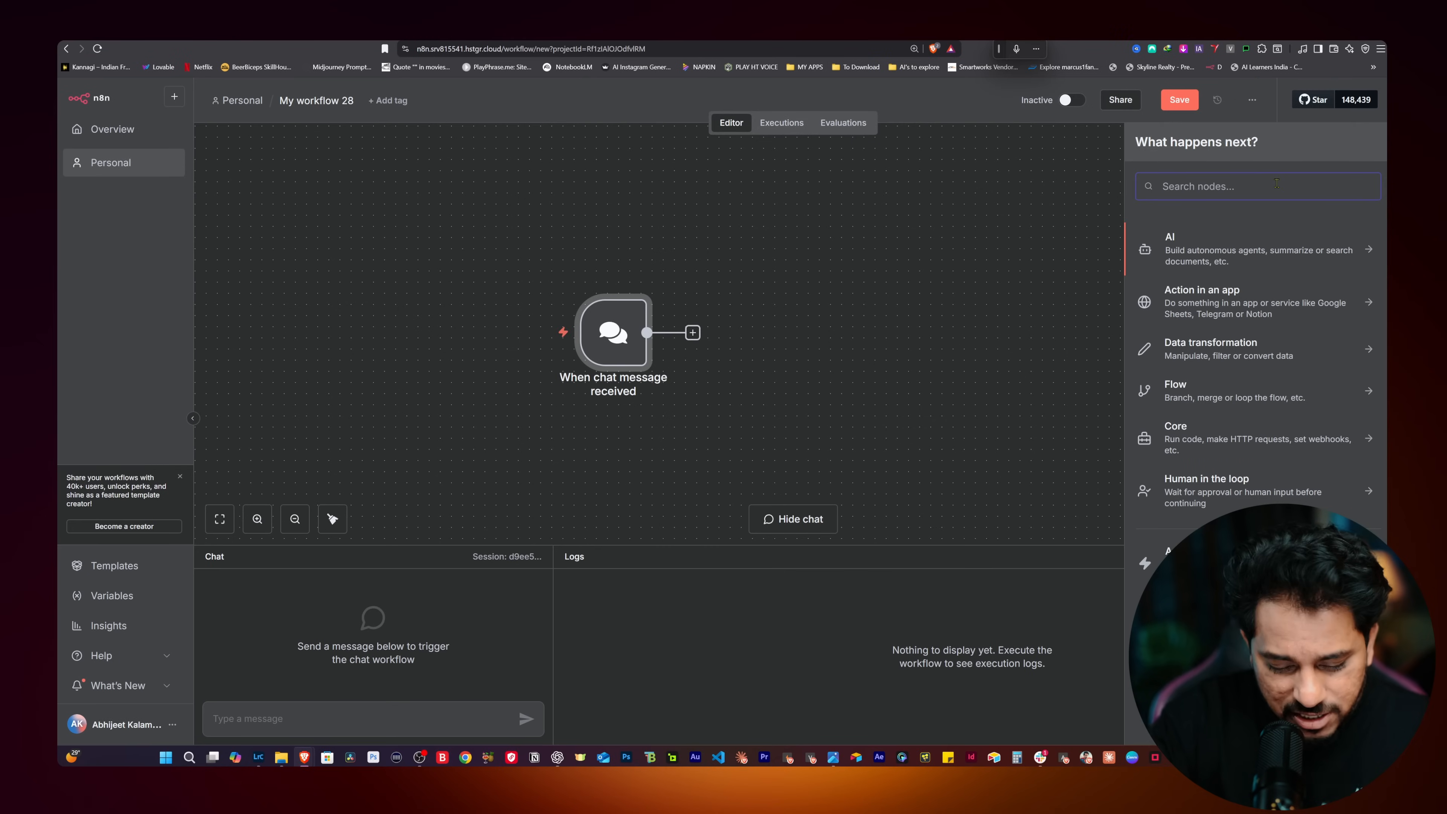
type("HTT")
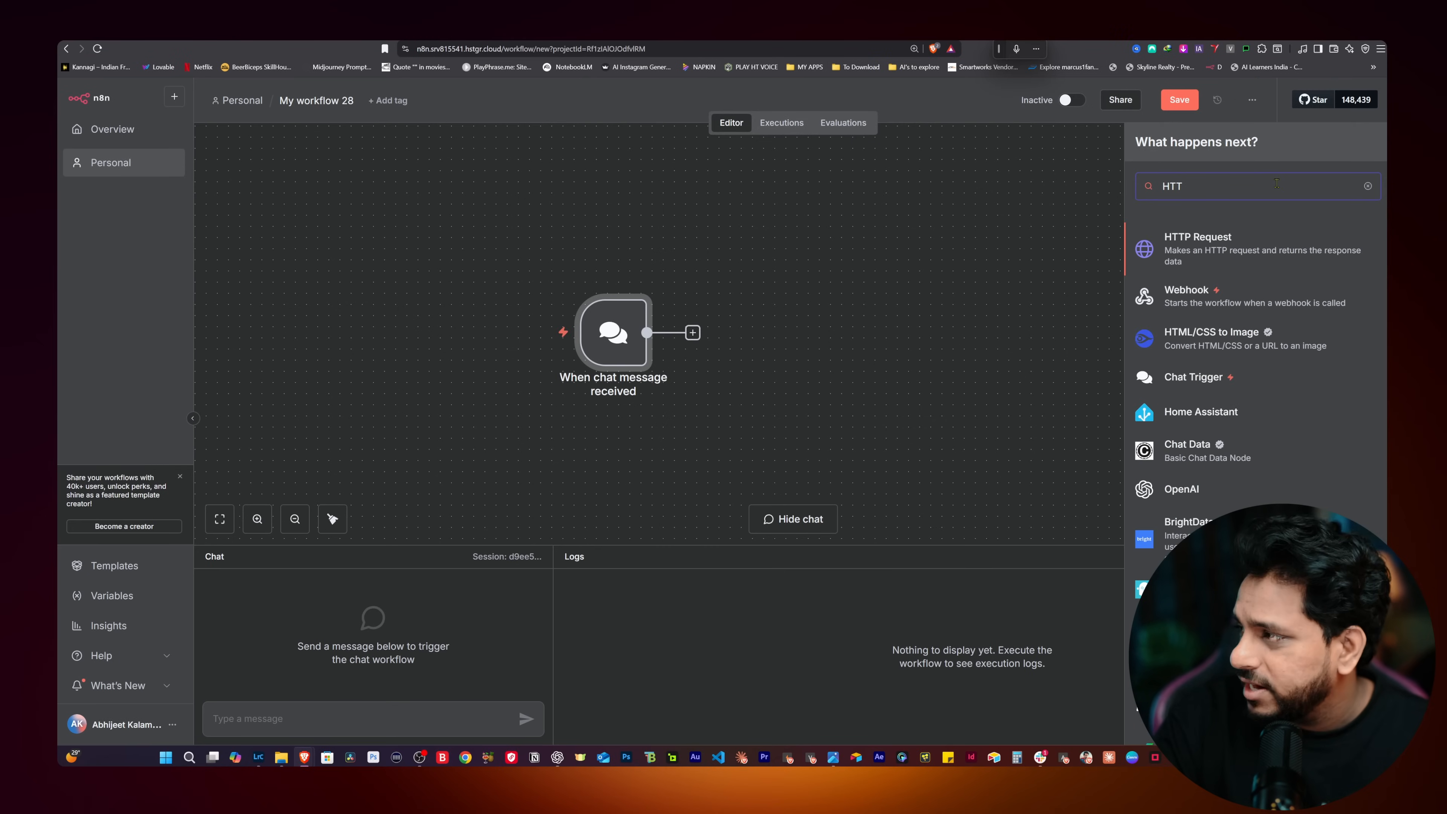
left_click(1244, 238)
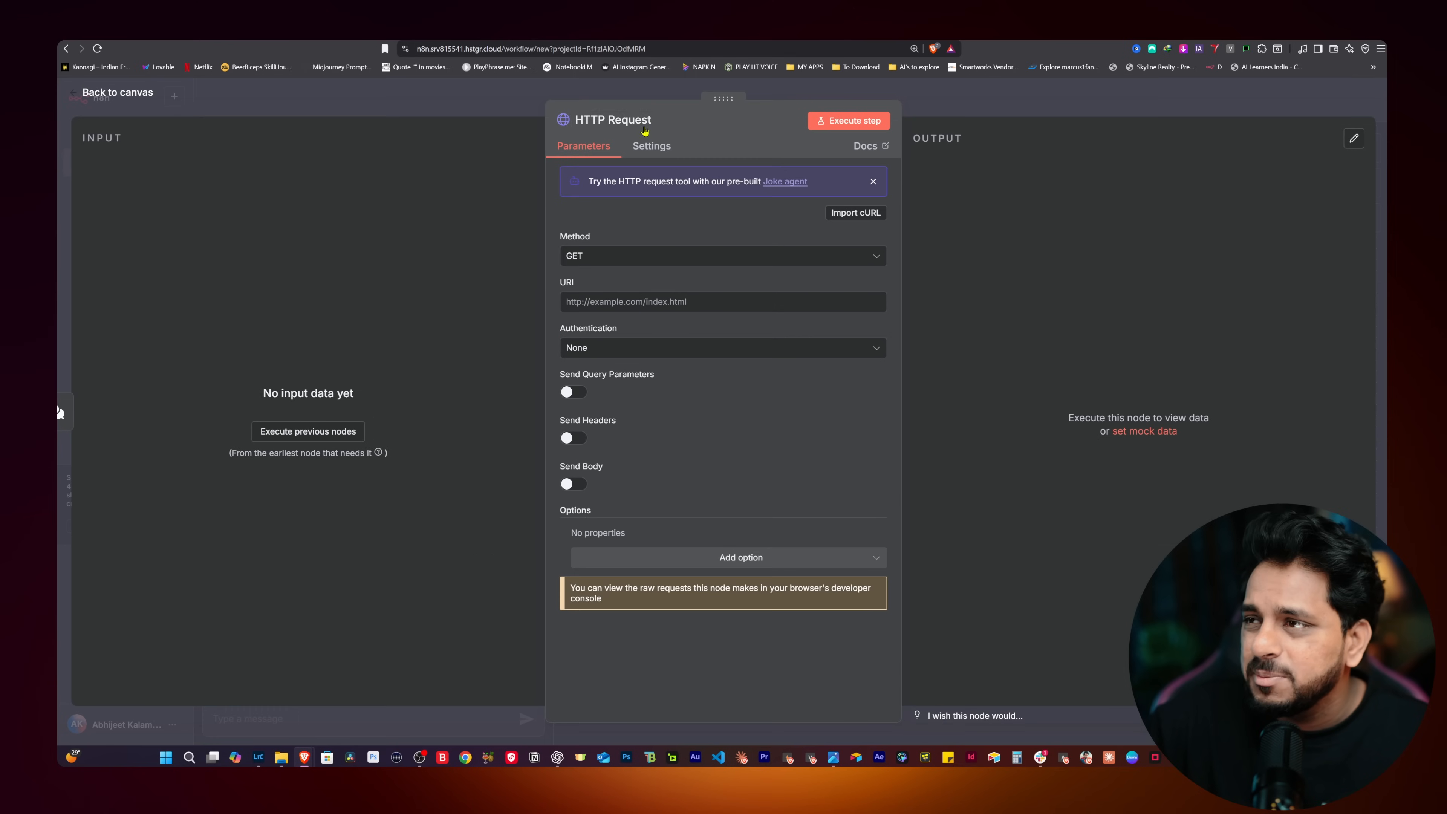
type("Ro")
type("q")
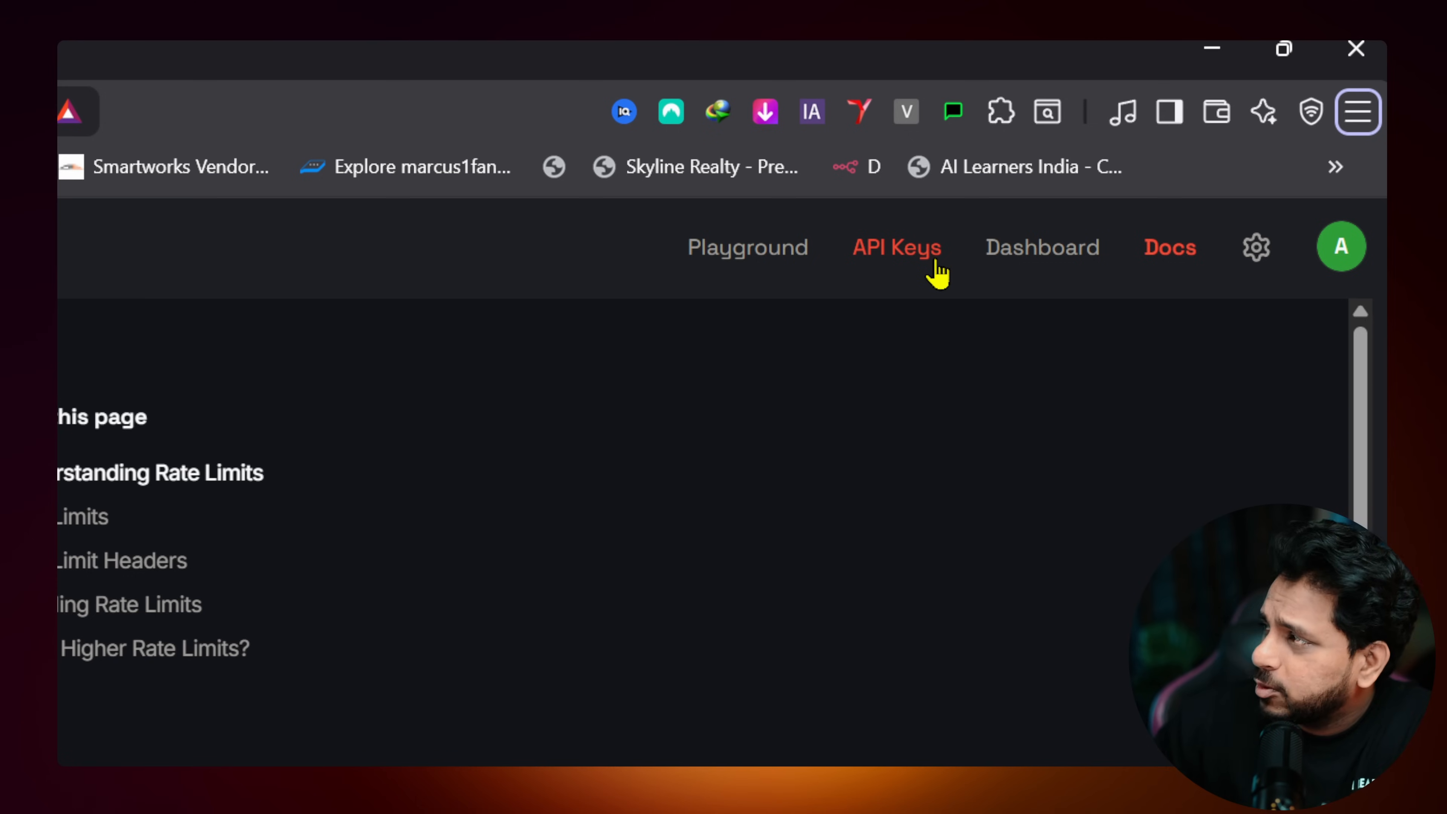
Switch to the Groq console and create an API key with the display name "Test n8n".
left_click(937, 275)
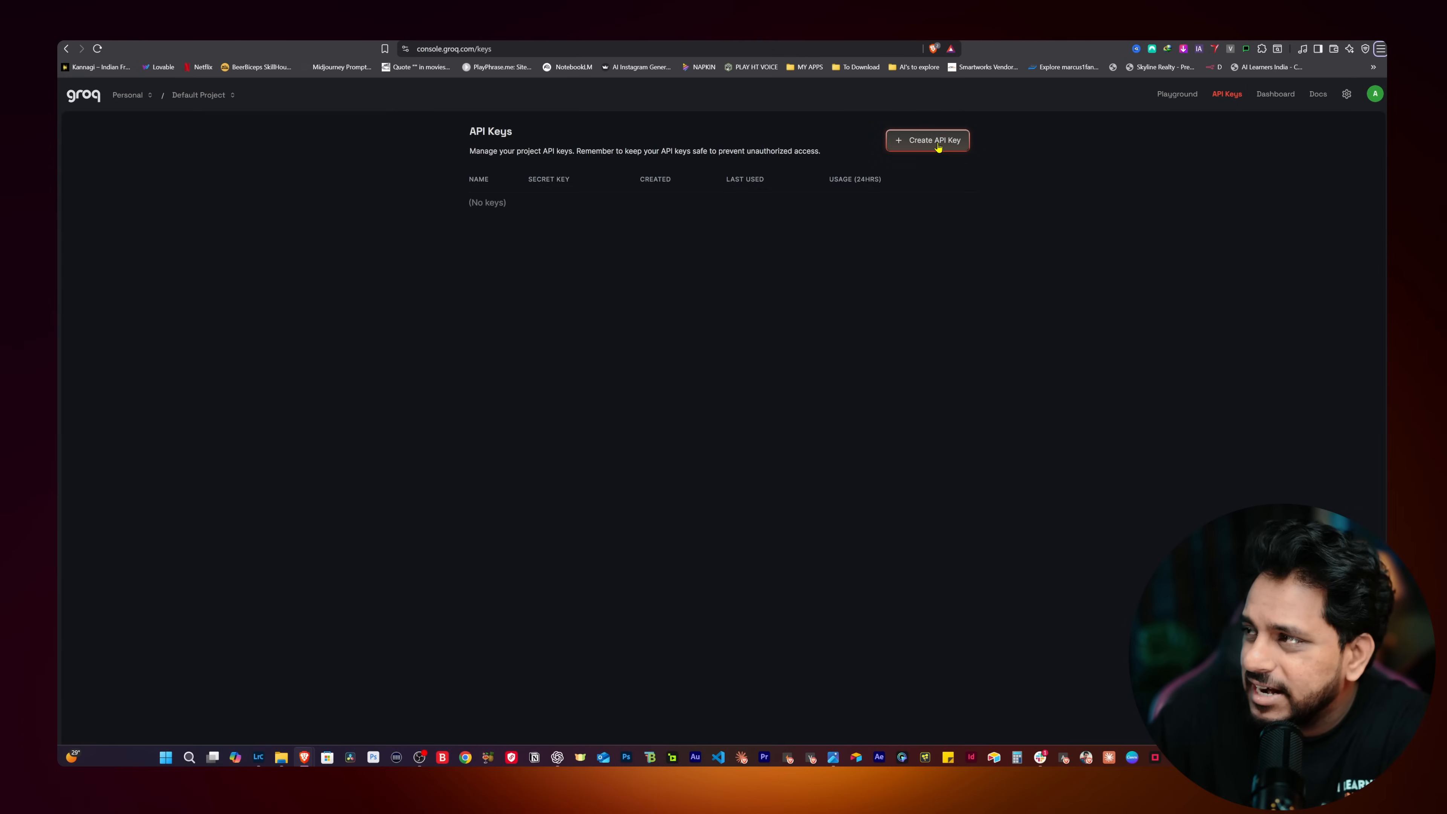
left_click(939, 147)
left_click(599, 412)
left_click(631, 437)
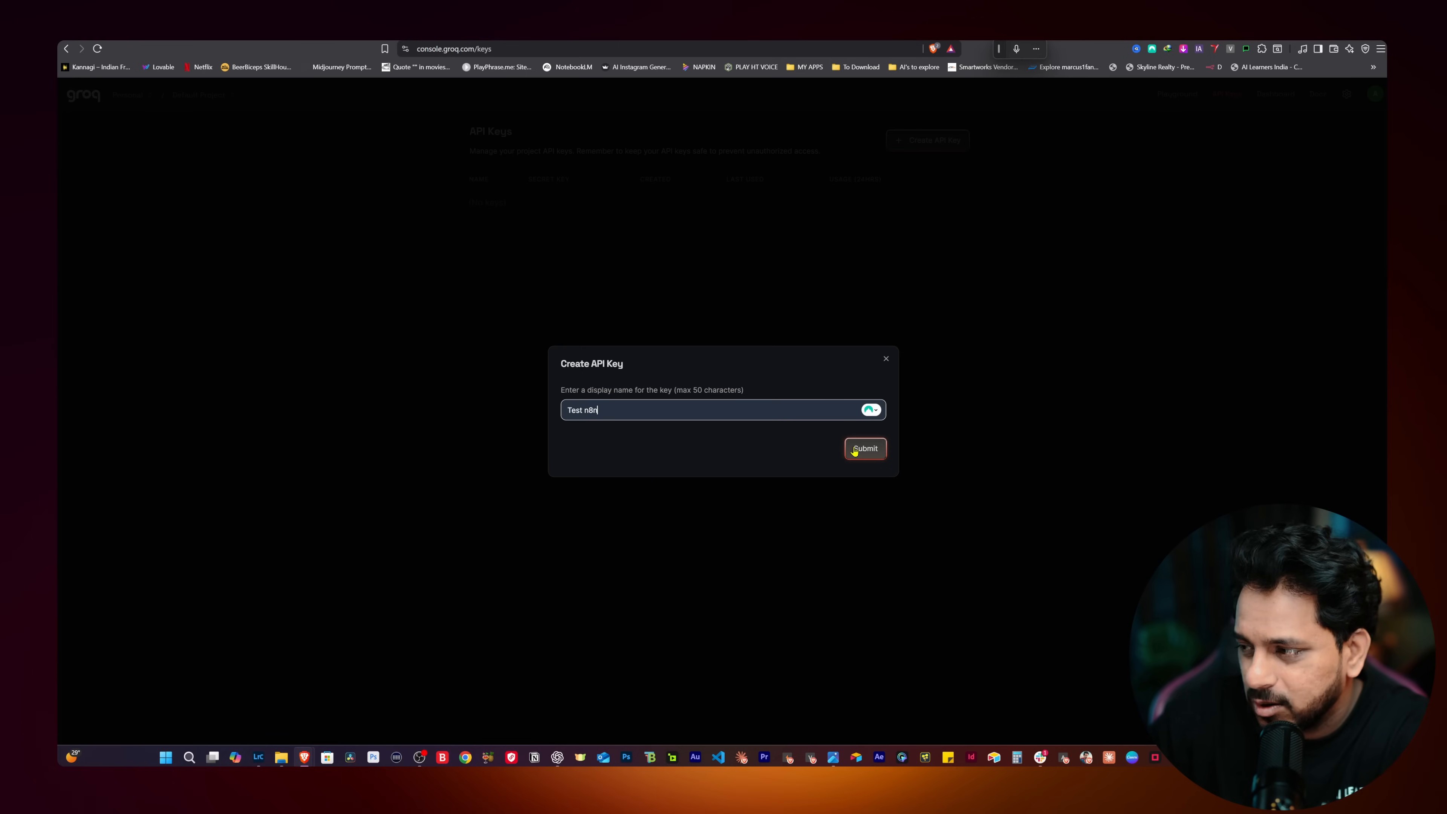
left_click(855, 450)
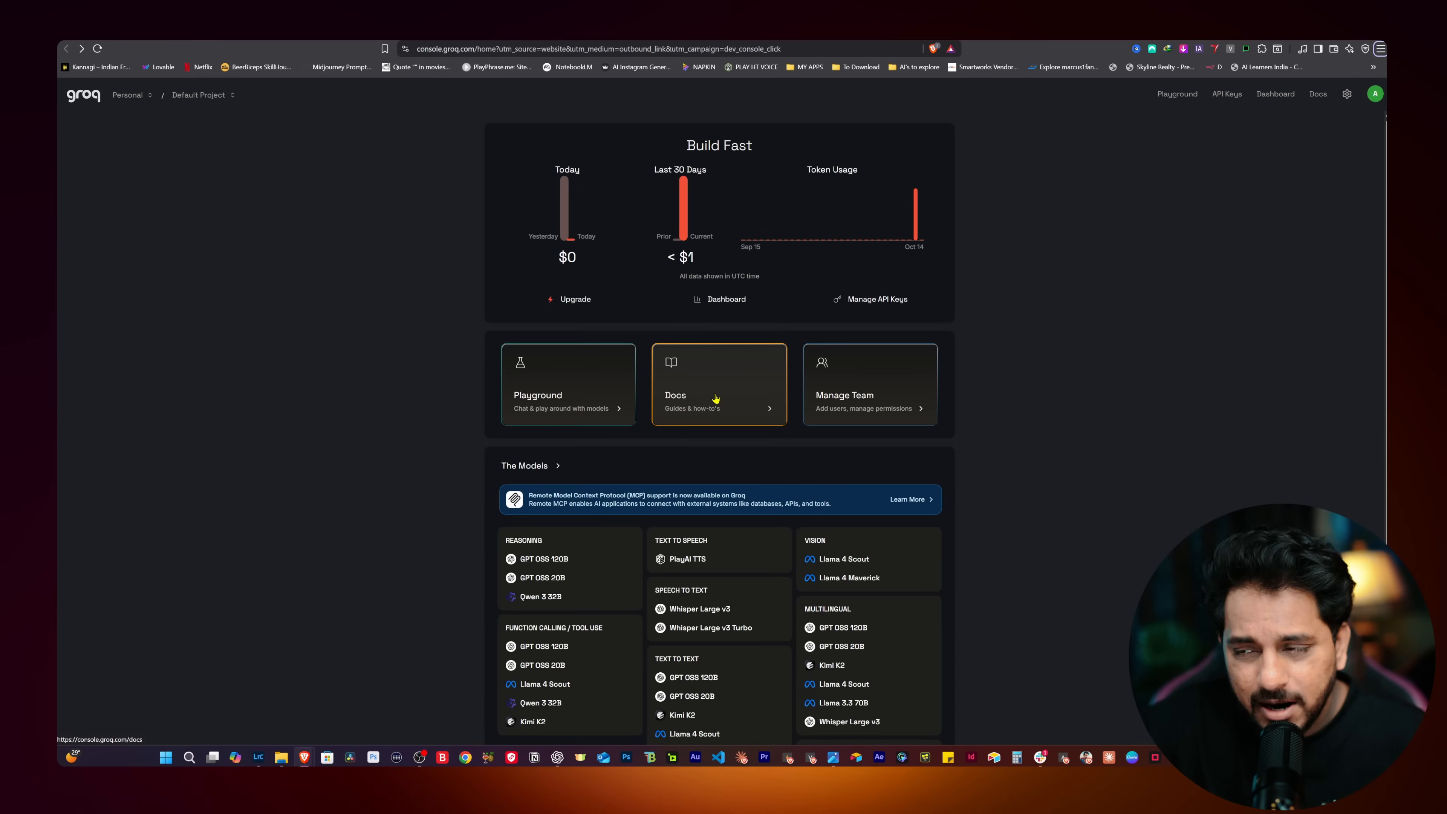
Open the Groq docs overview, show the welcome example request as curl, and copy its code.
left_click(717, 398)
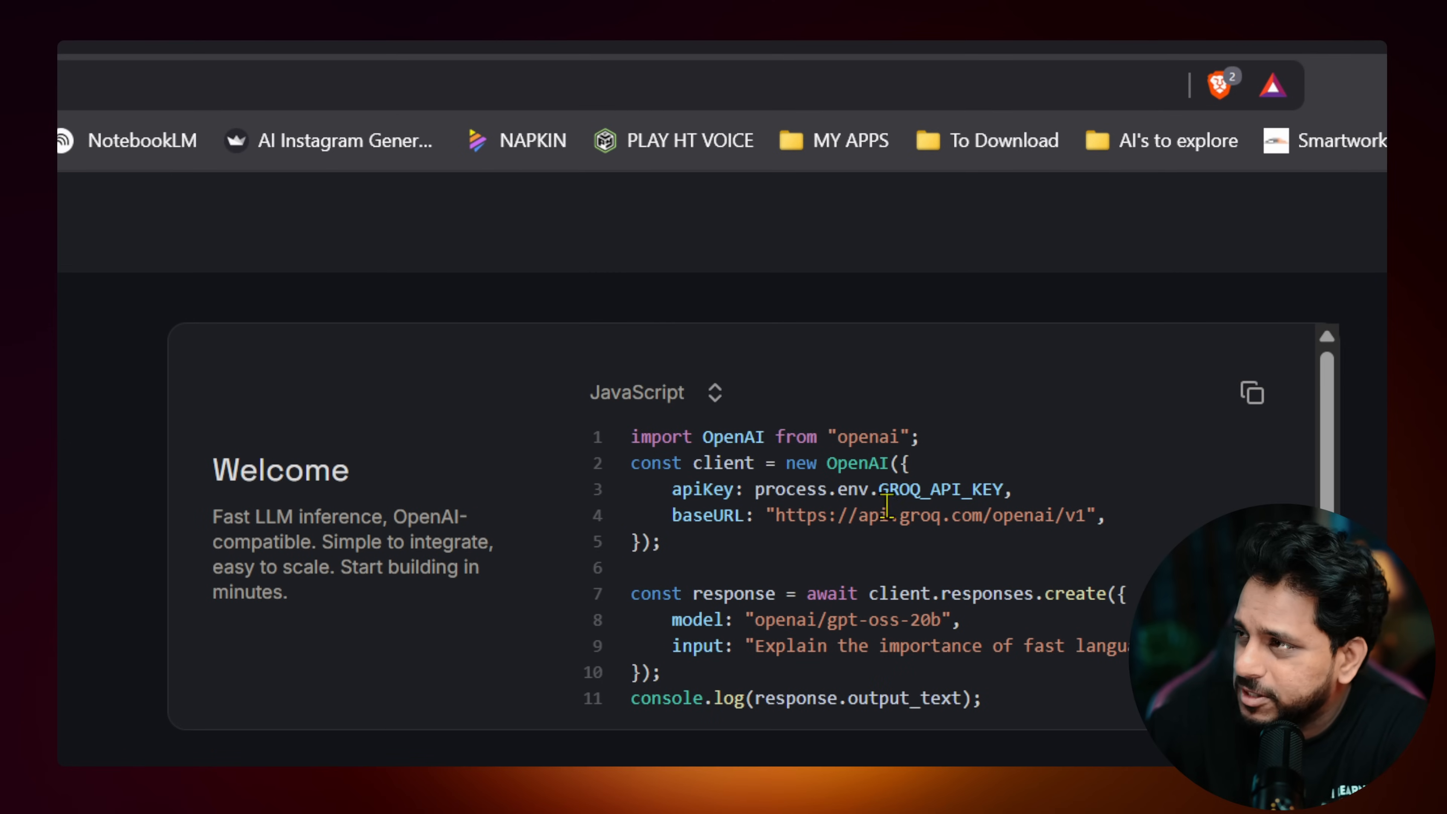
left_click(698, 408)
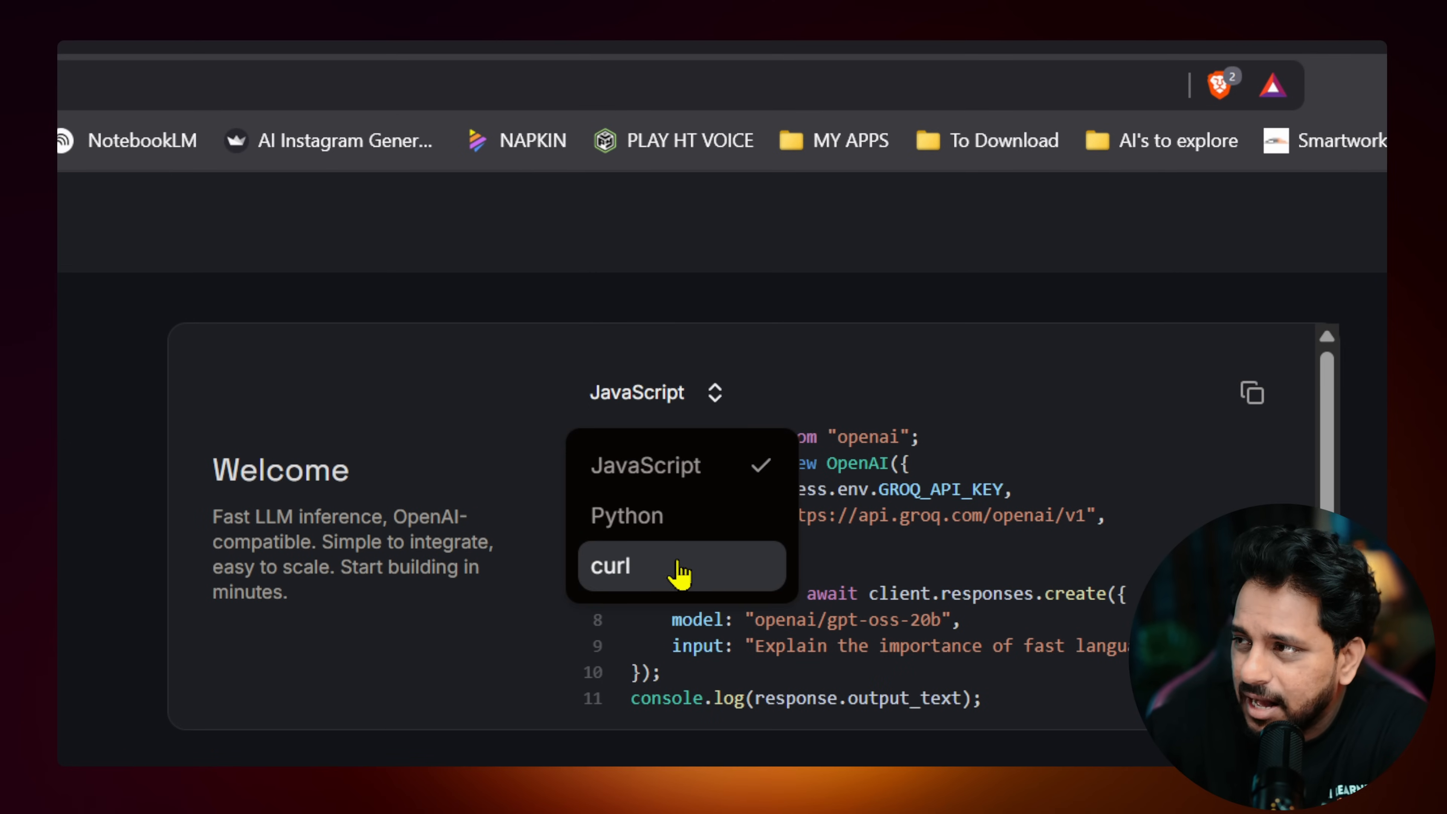
left_click(711, 566)
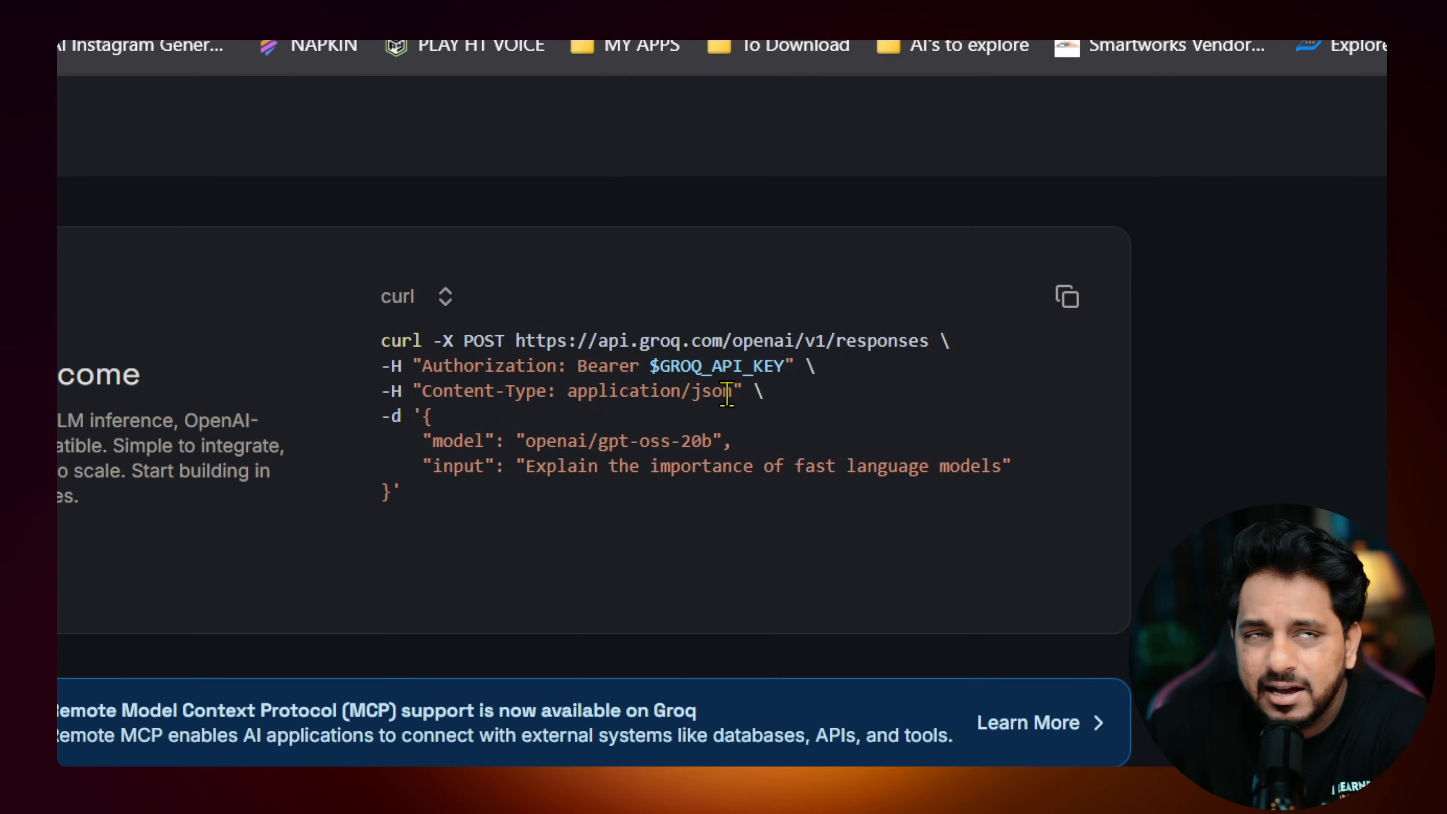
left_click(1052, 313)
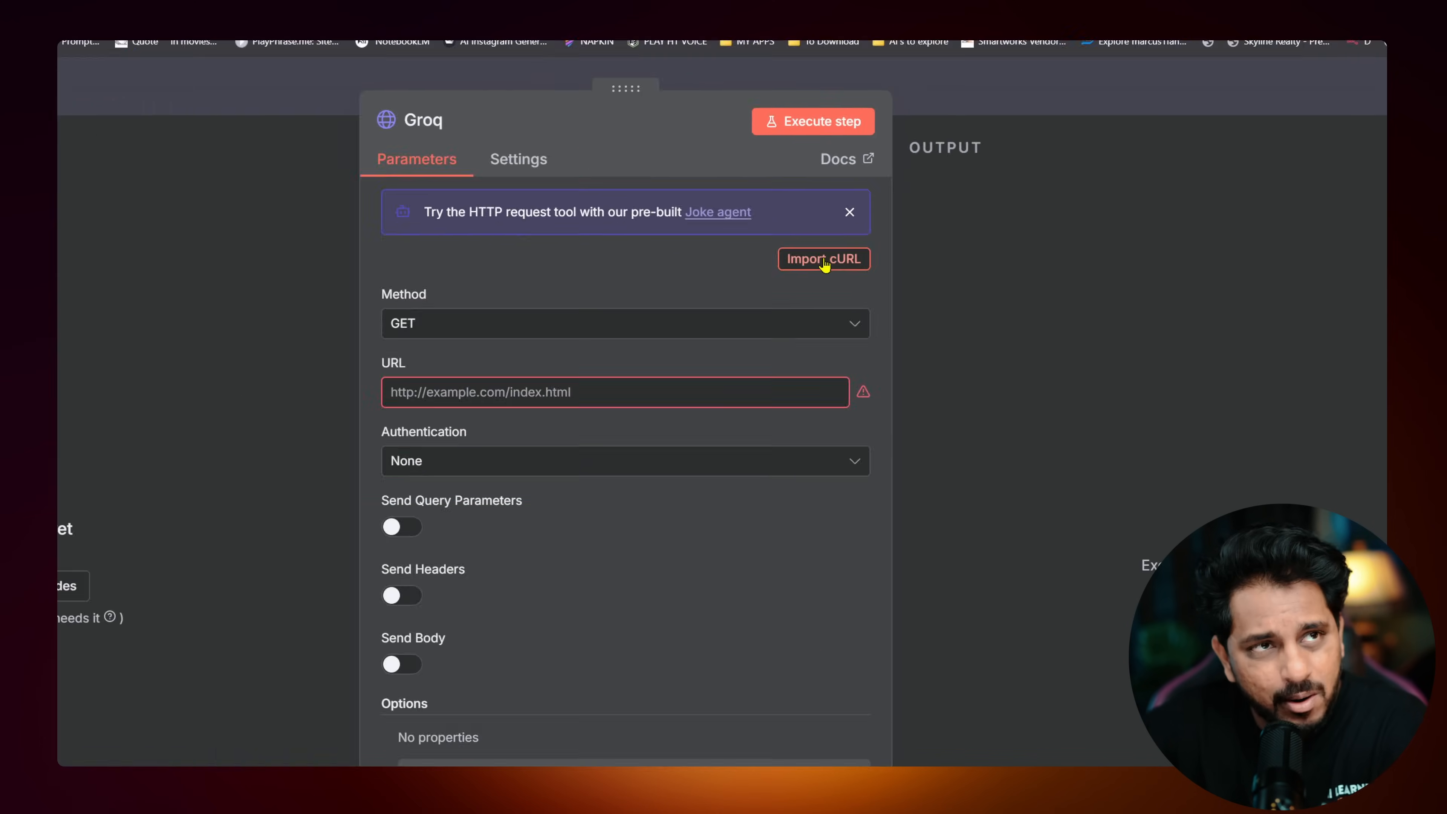
Switch to n8n and import the copied cURL command into the Groq HTTP Request node.
left_click(727, 400)
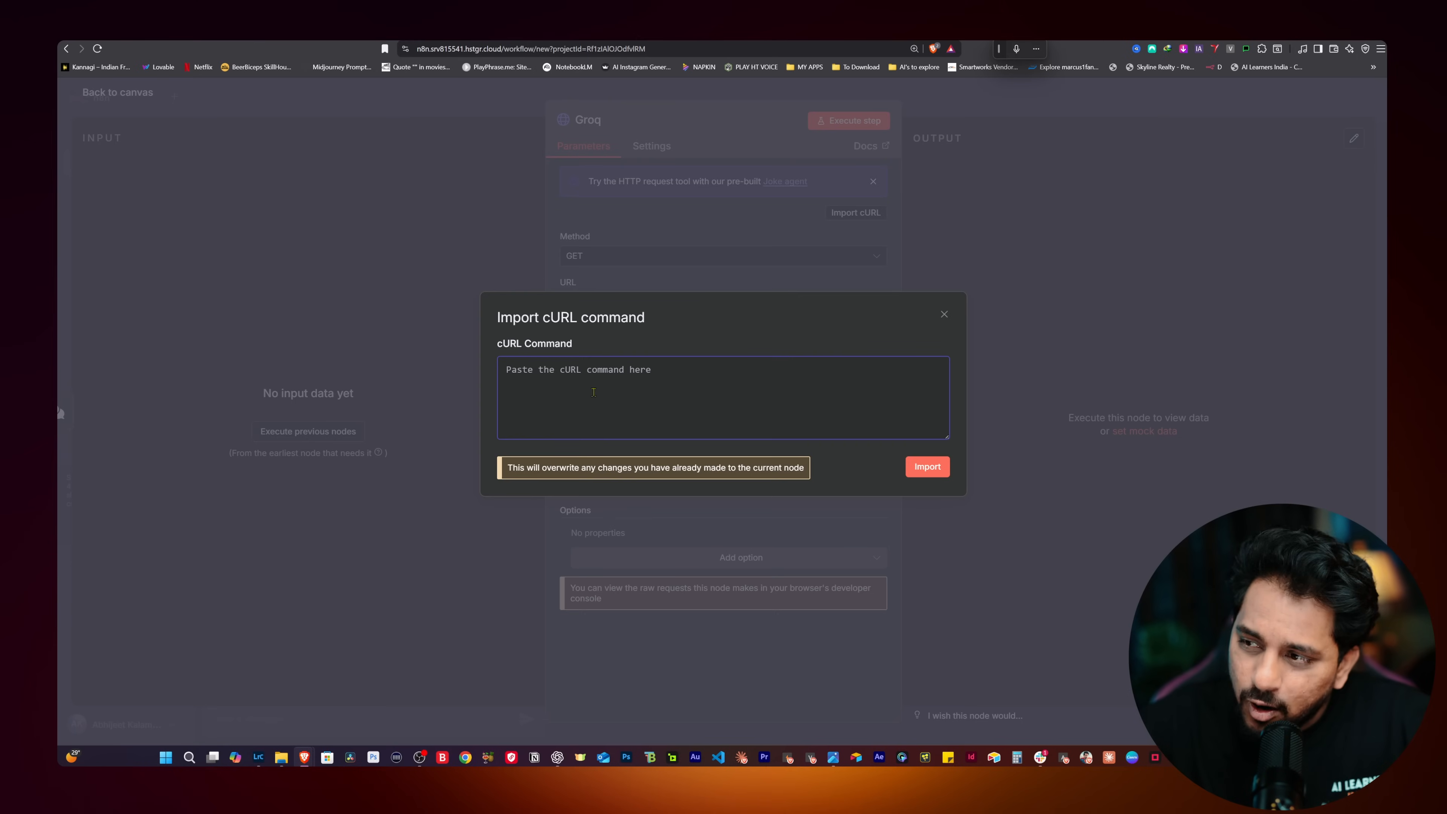
key("ctrl+v")
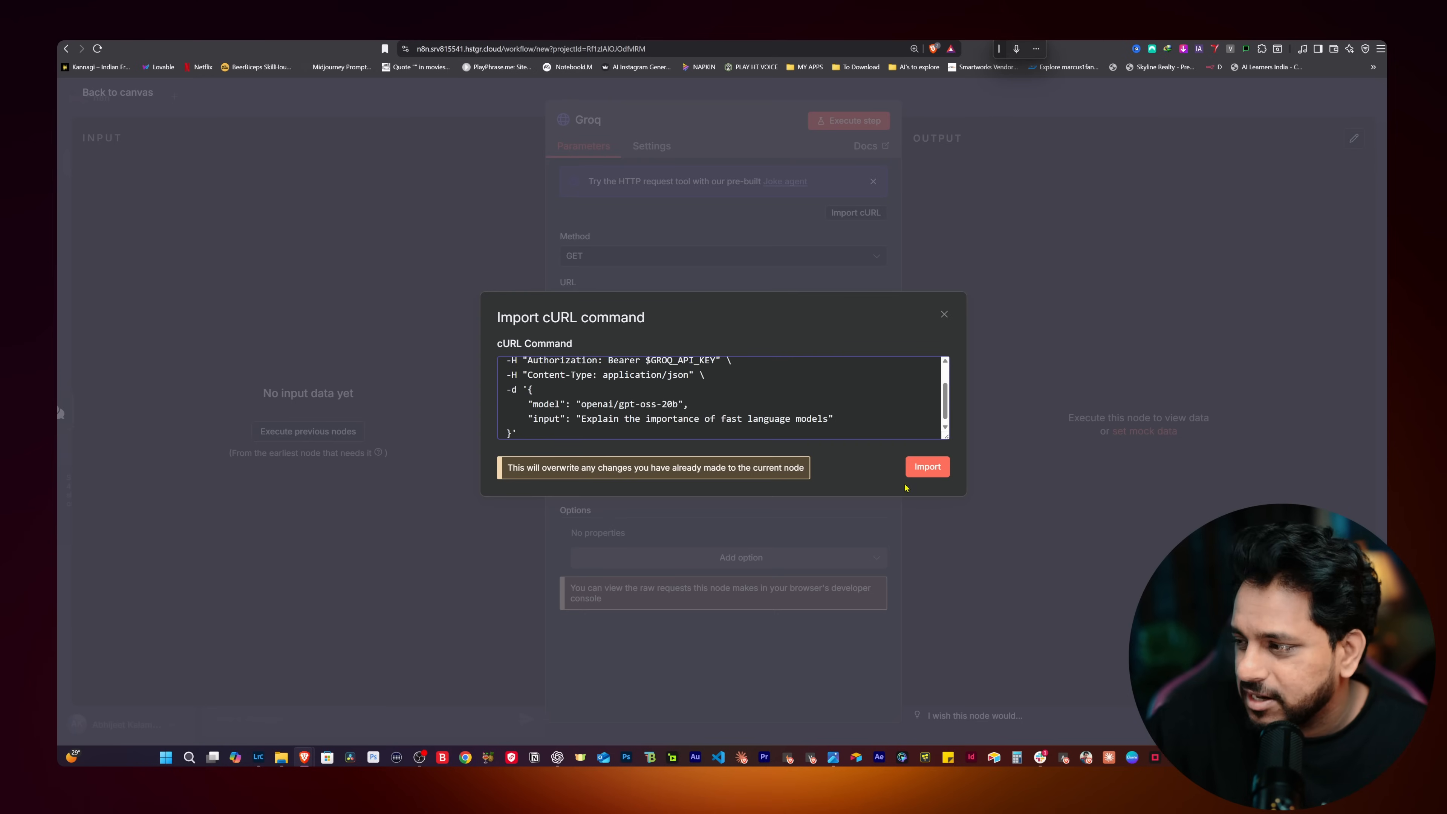
left_click(920, 472)
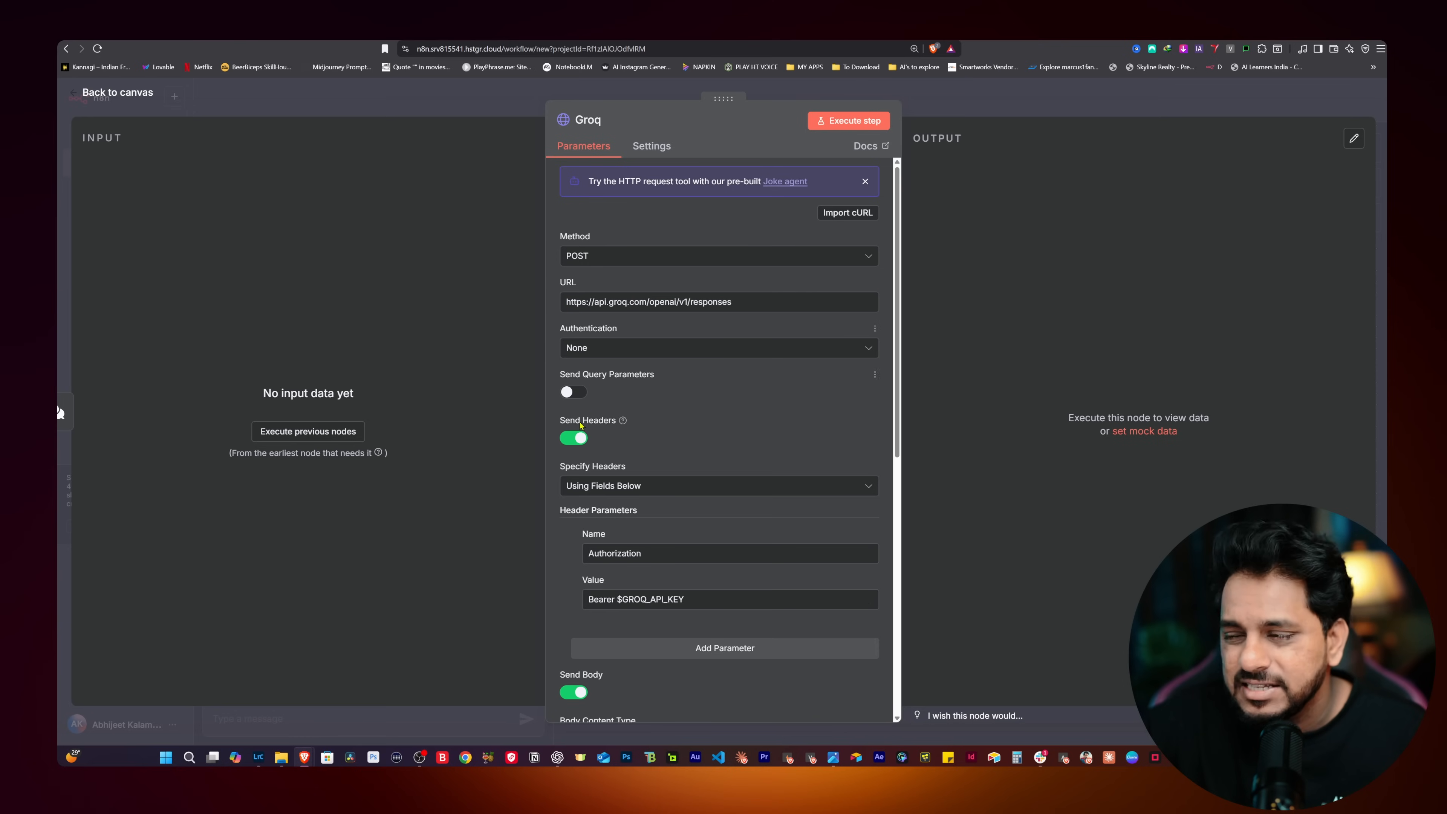
Replace the $GROQ_API_KEY placeholder after Bearer in the Authorization header value with the API key copied from the Groq console.
scroll(646, 325, "down", 3)
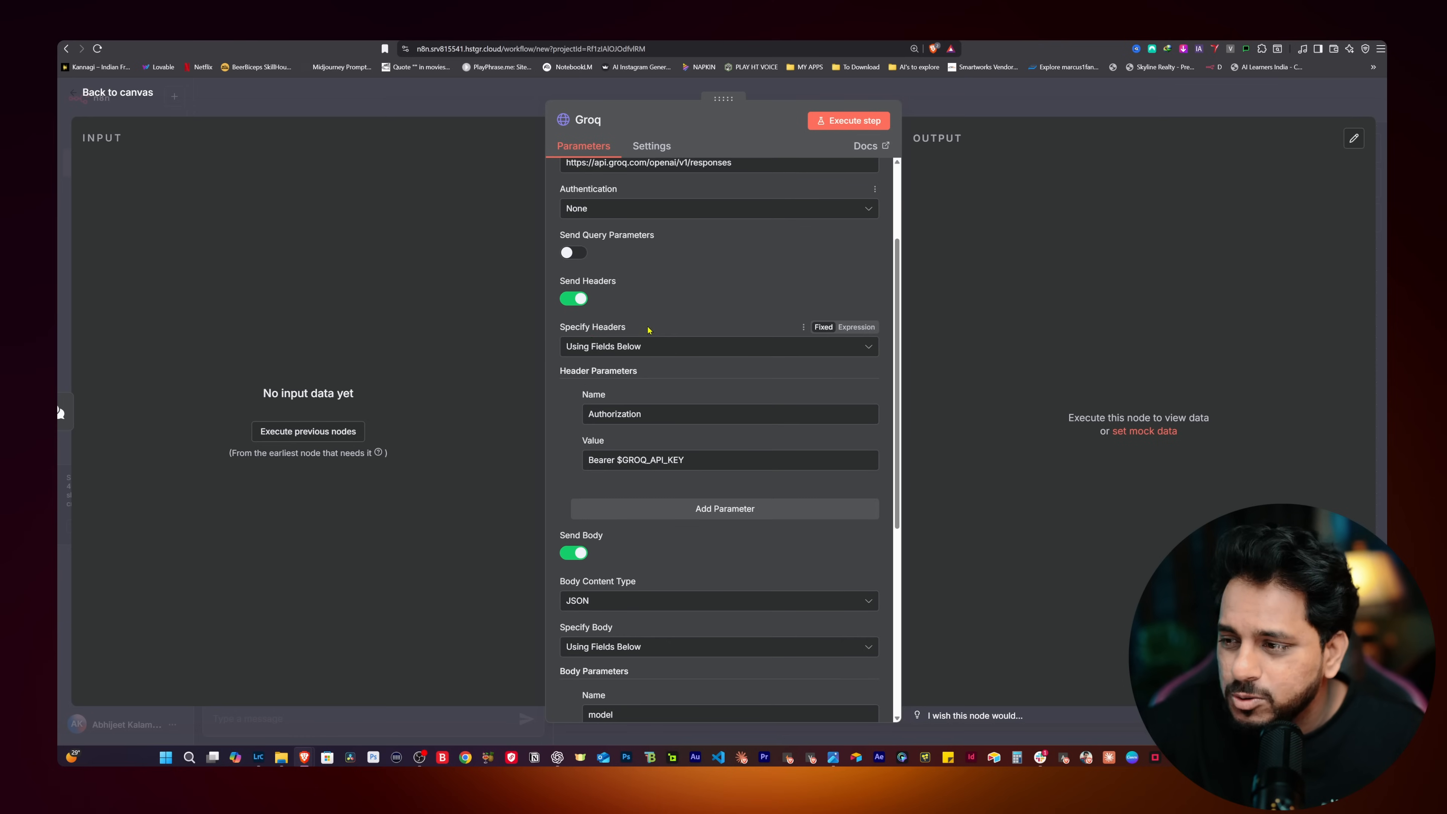
left_click_drag(617, 459, 696, 459)
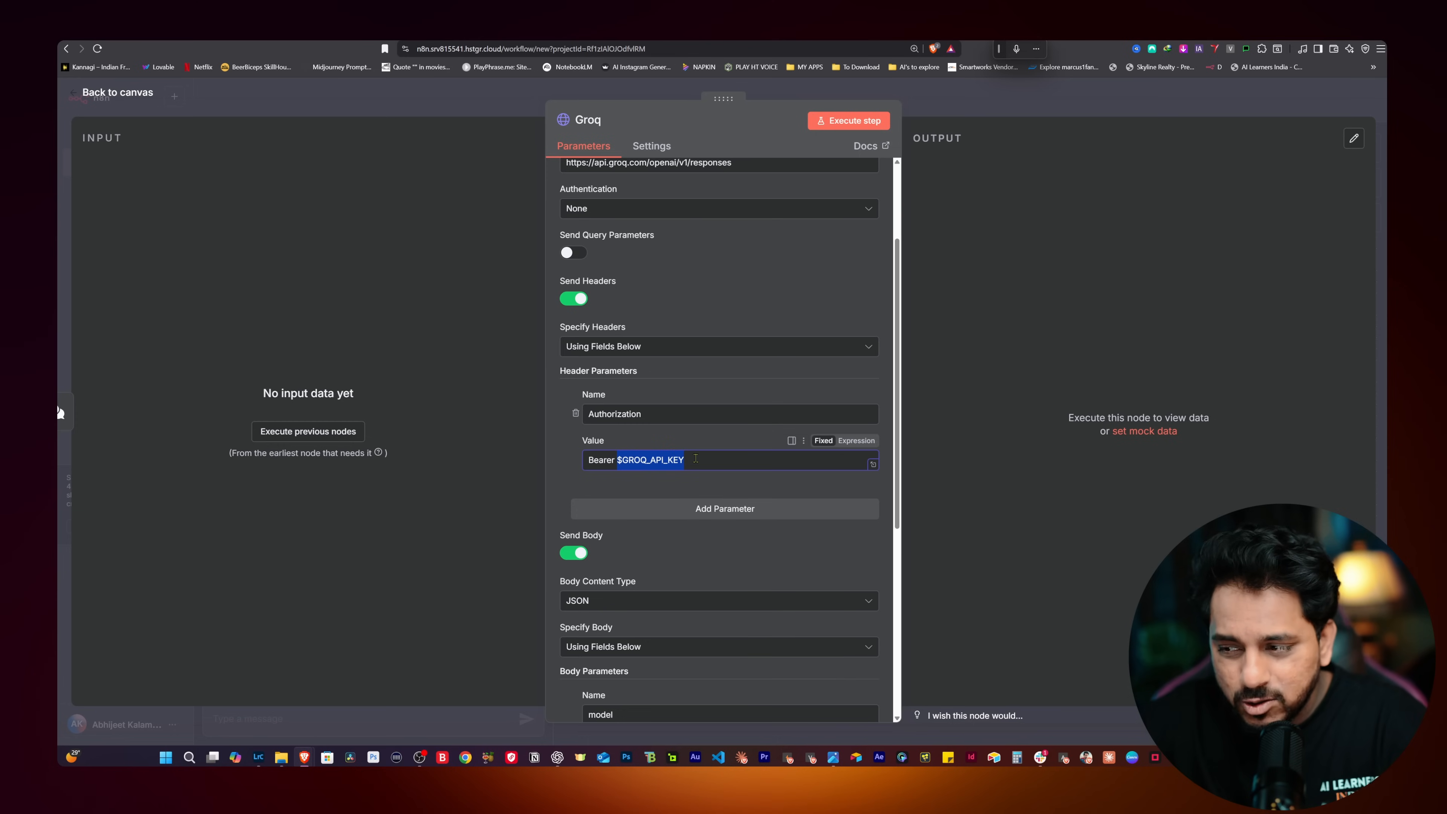
key("BackSpace")
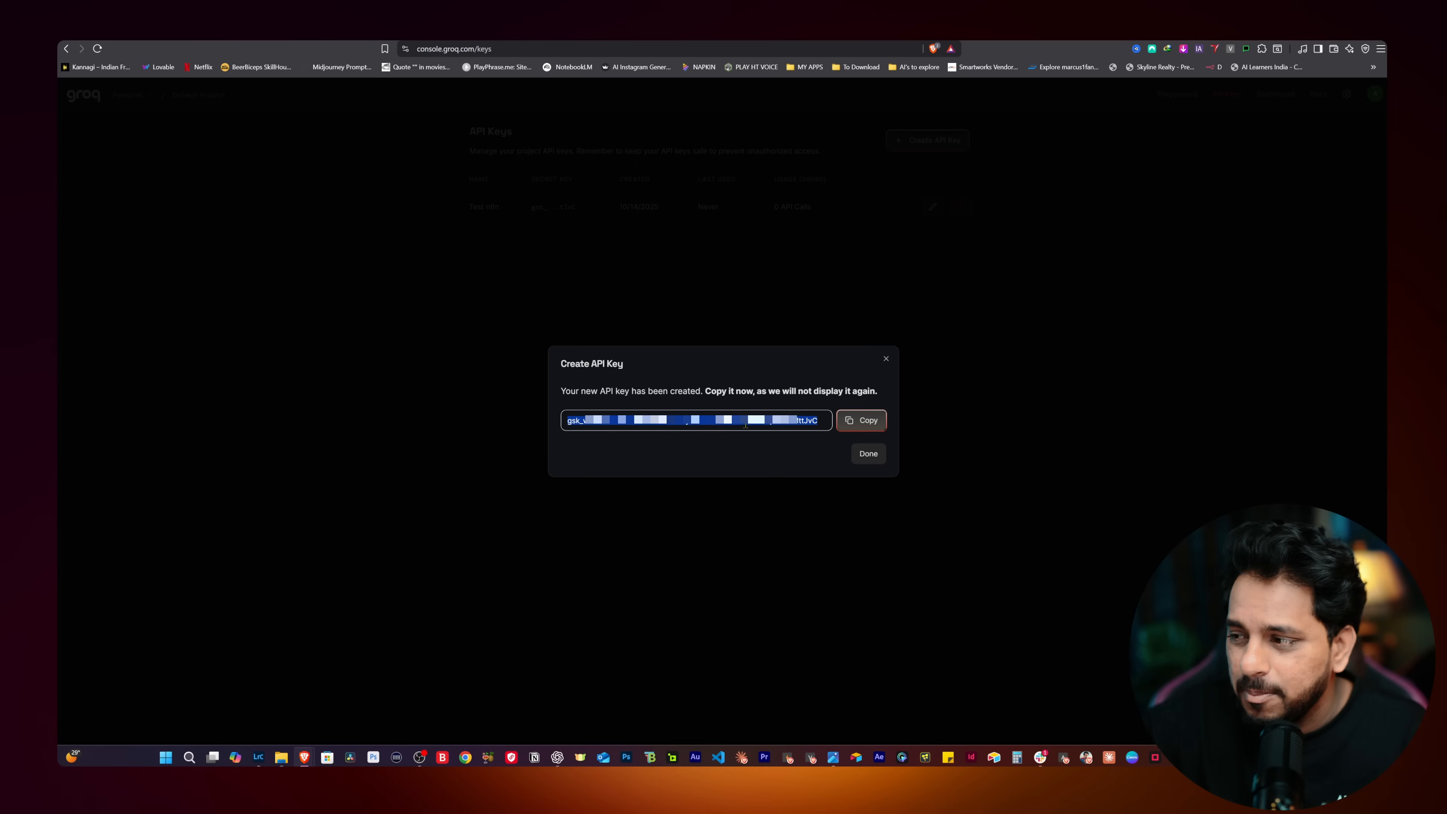
left_click(852, 422)
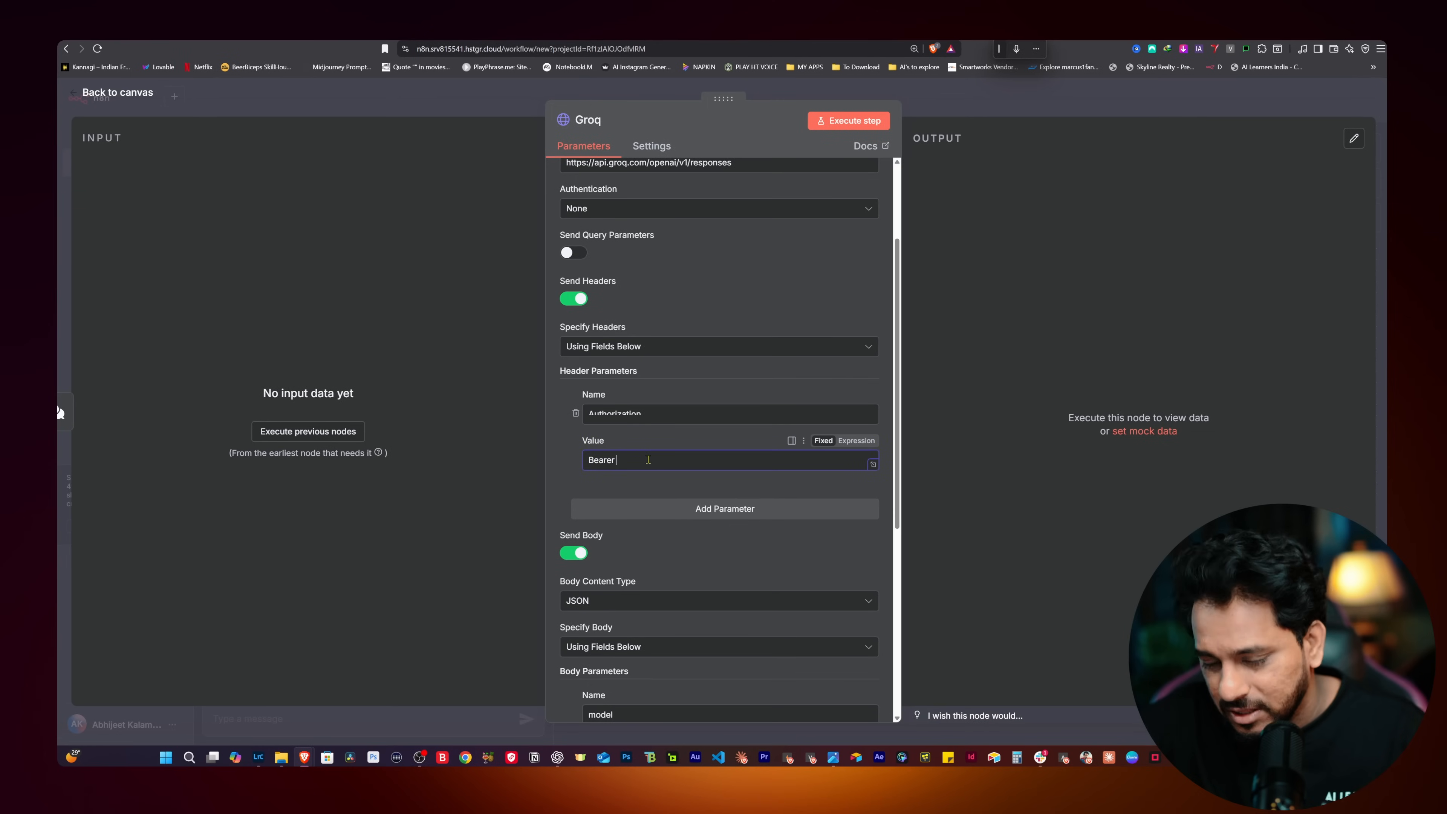
key("ctrl+v")
Clear the sample text from the value of the input body parameter and return to the canvas.
scroll(648, 460, "down", 6)
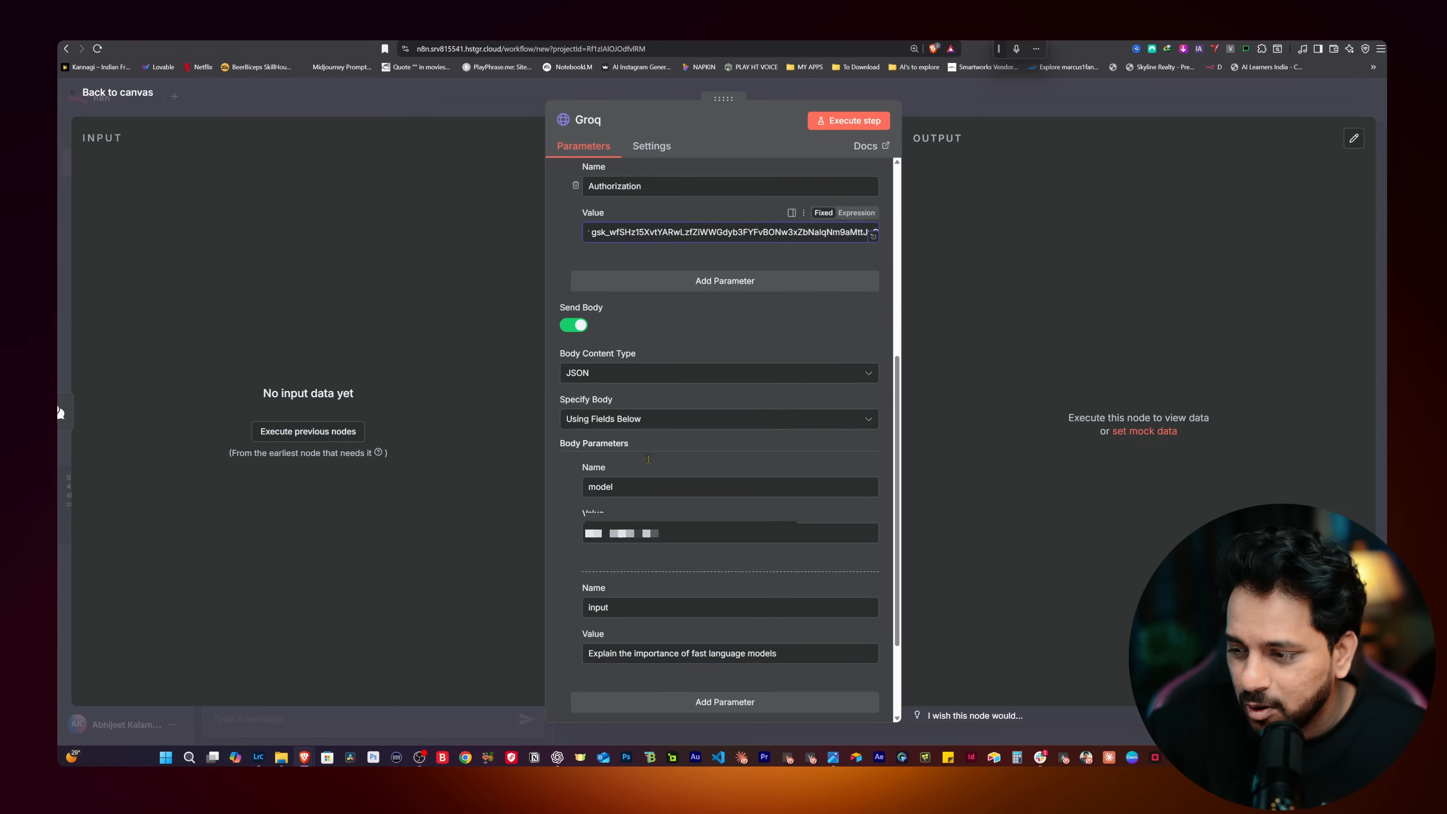
triple_click(638, 524)
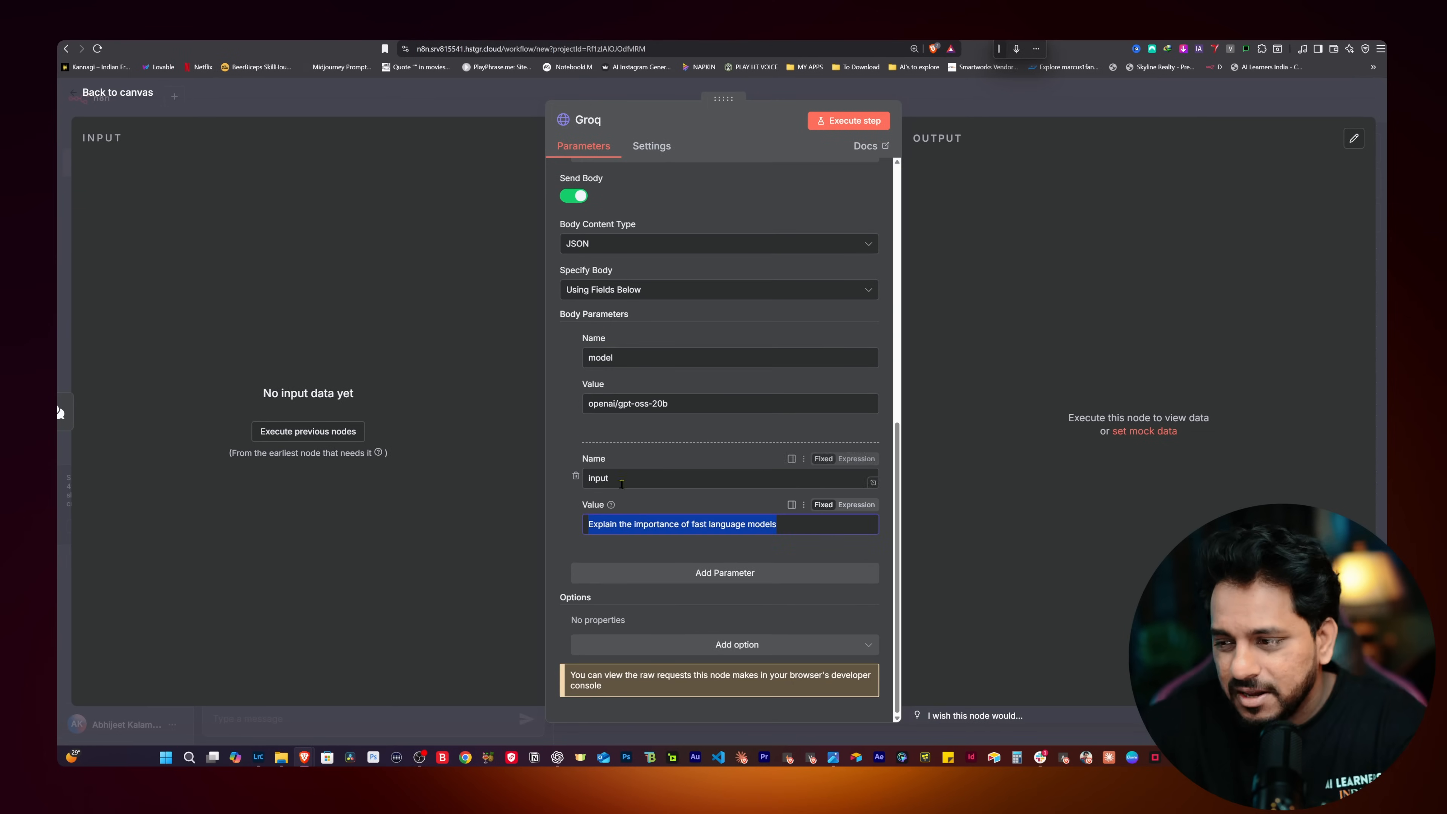
key("BackSpace")
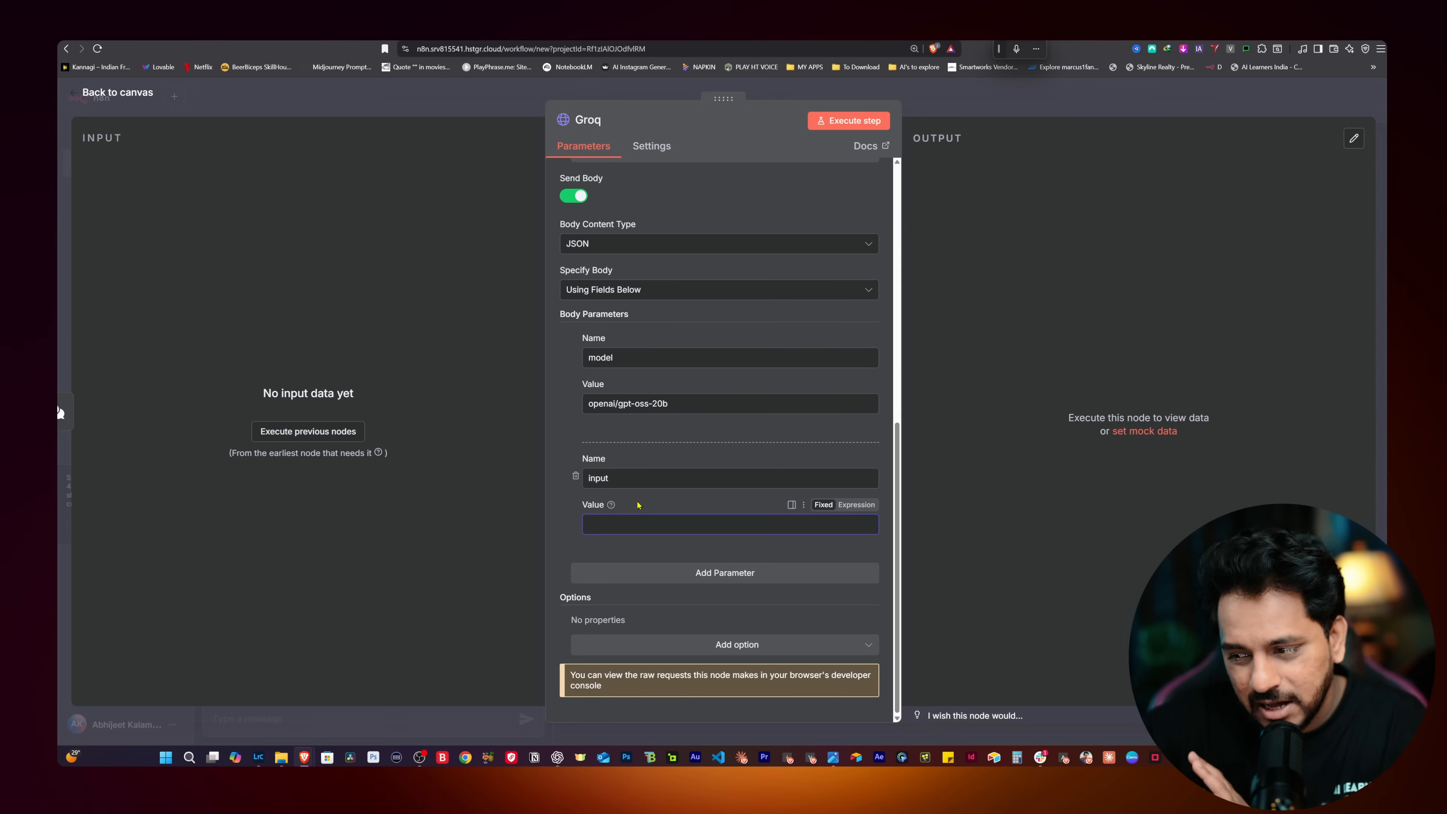
scroll(657, 547, "up", 1)
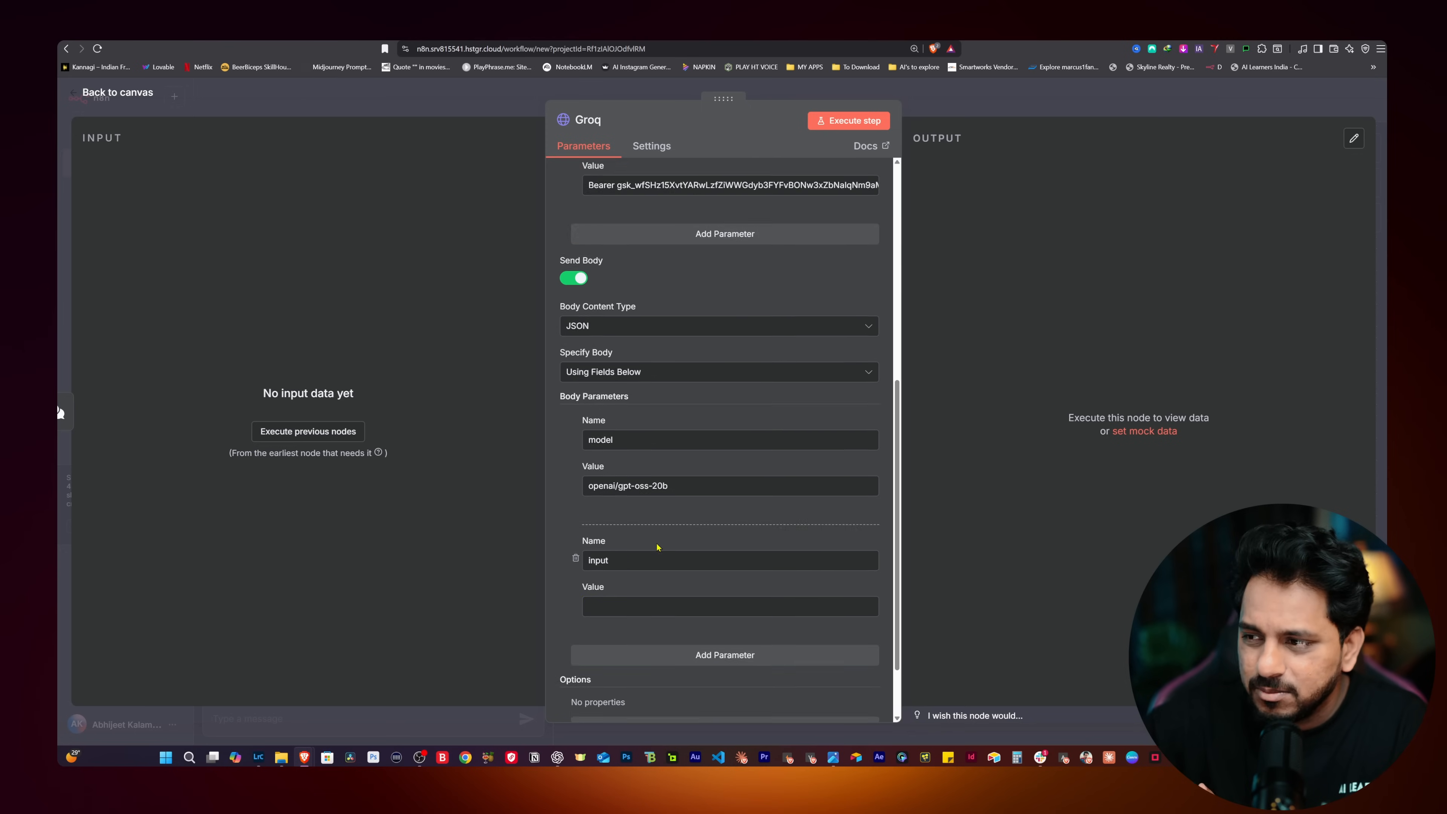
scroll(657, 548, "up", 8)
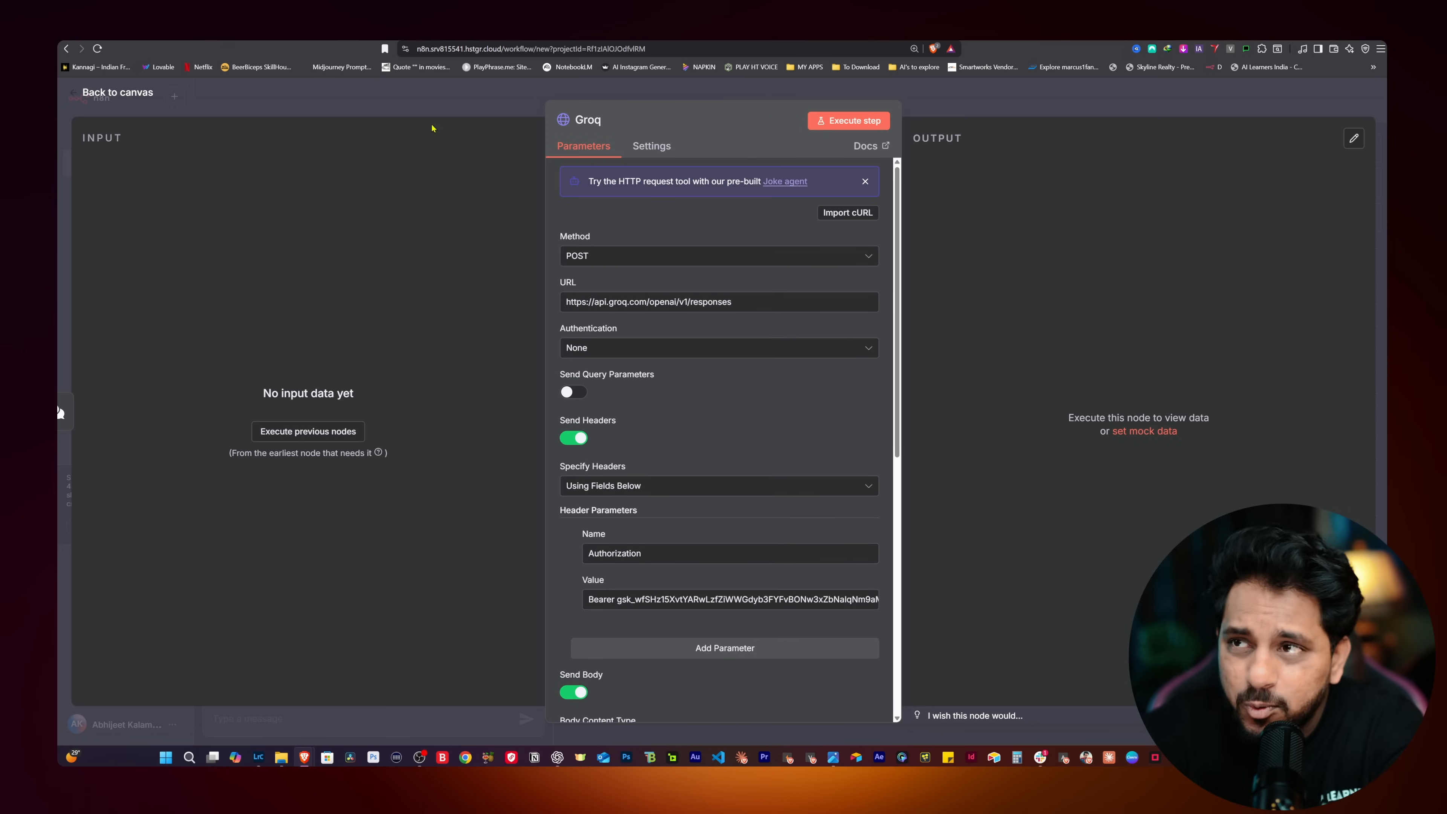
left_click(439, 112)
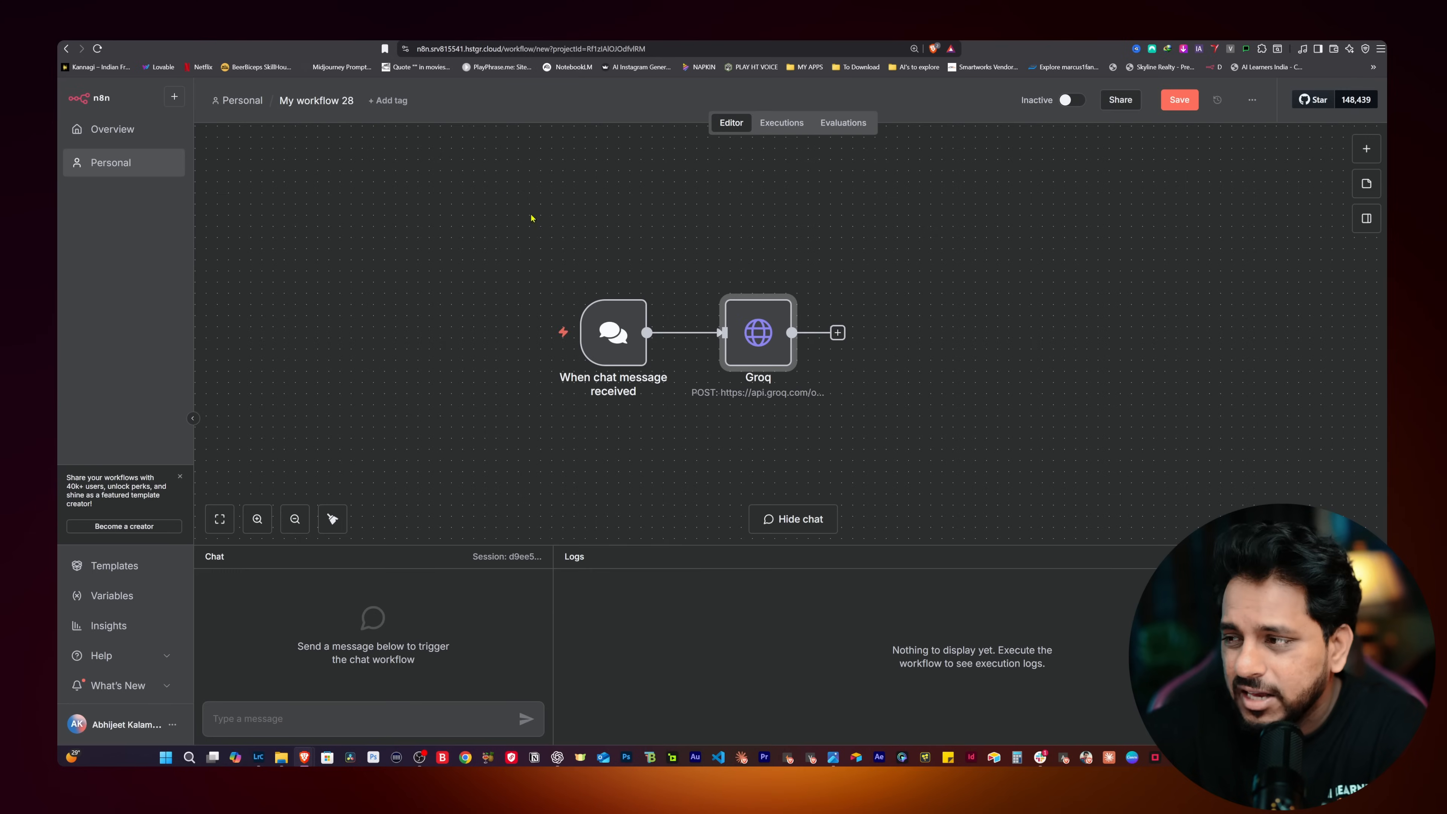
Send the chat message "Hello" and inspect the chat trigger's output.
double_click(612, 323)
left_click(293, 130)
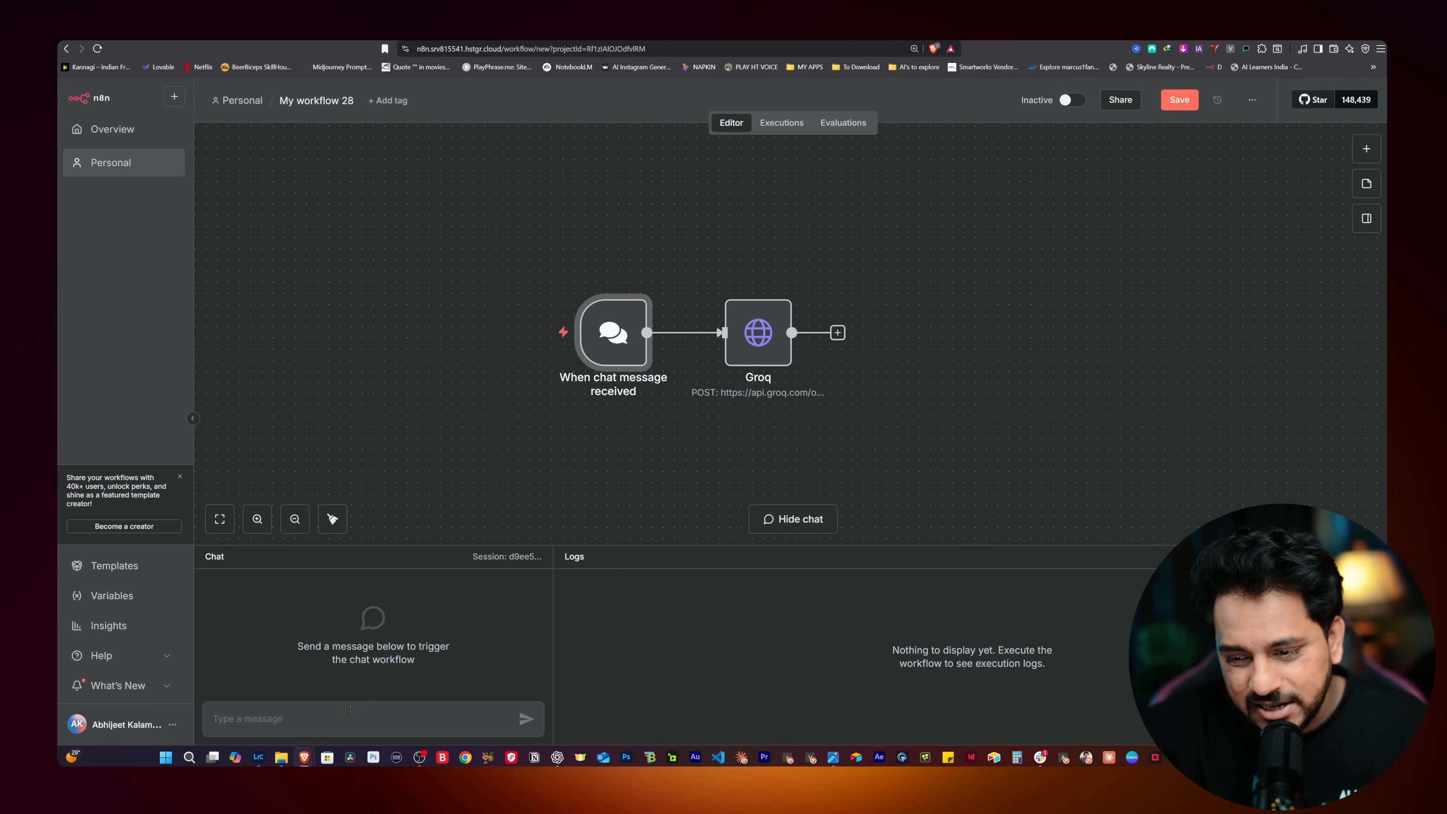
type("Hello")
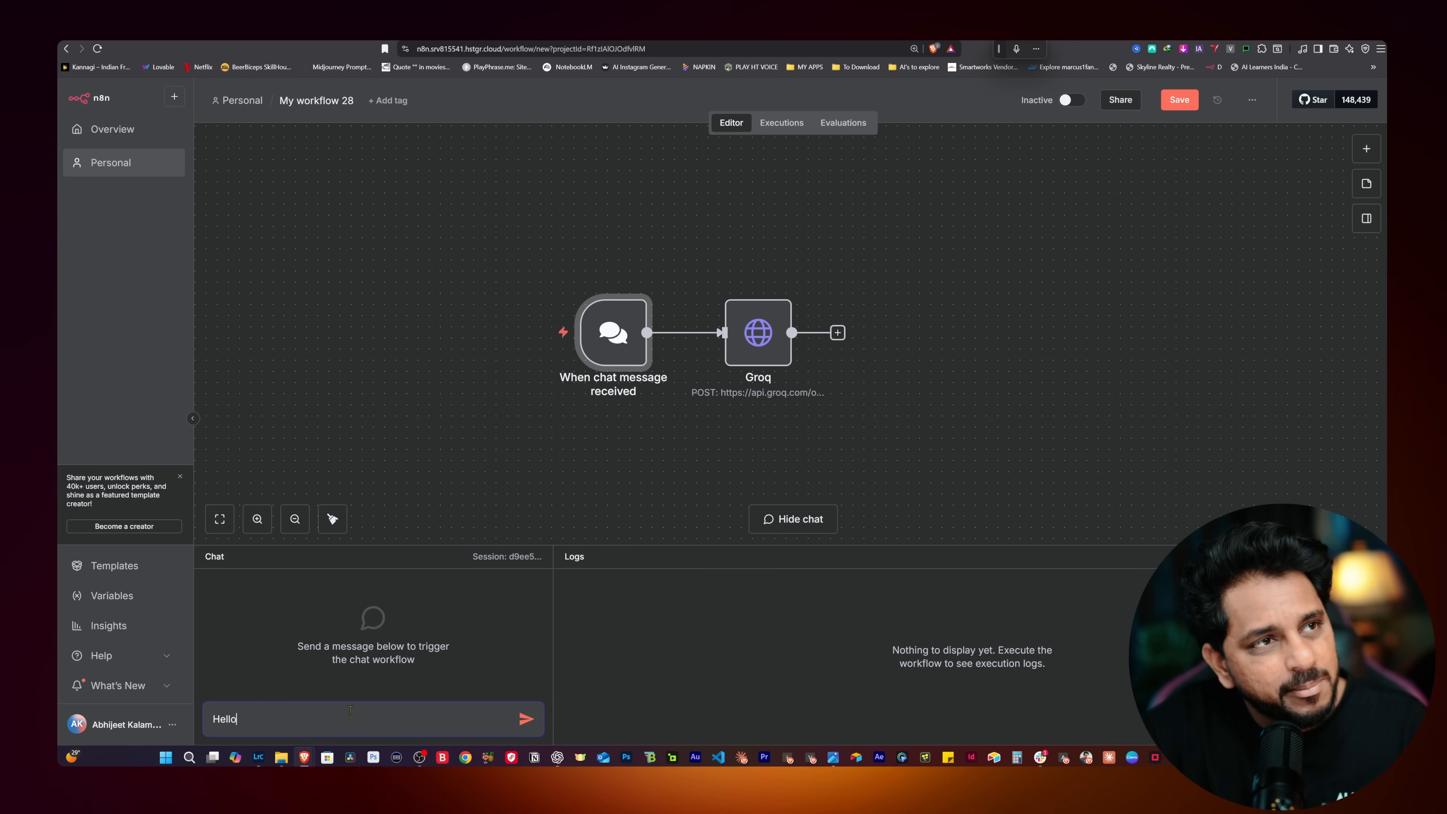
key("Return")
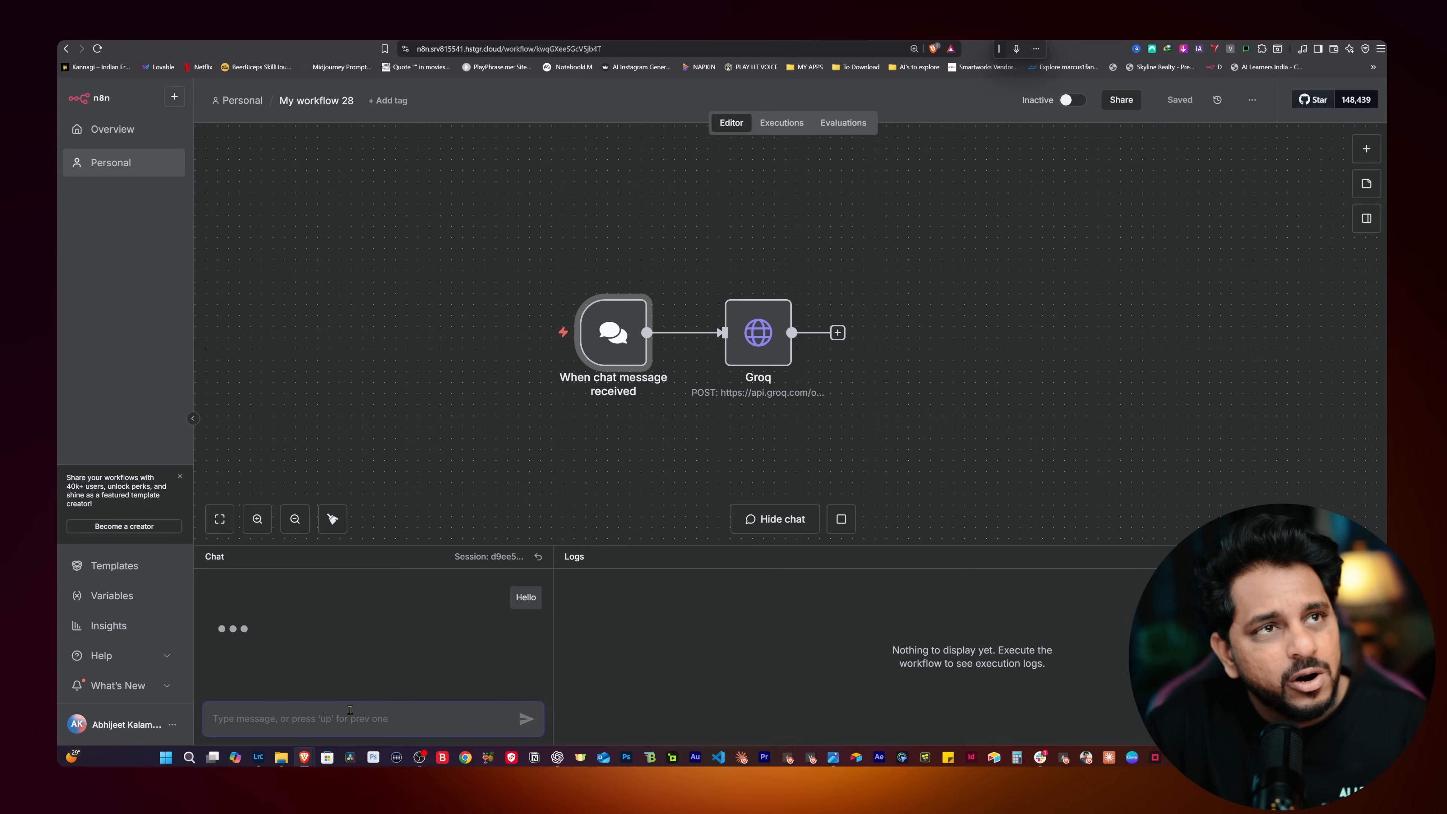
double_click(625, 342)
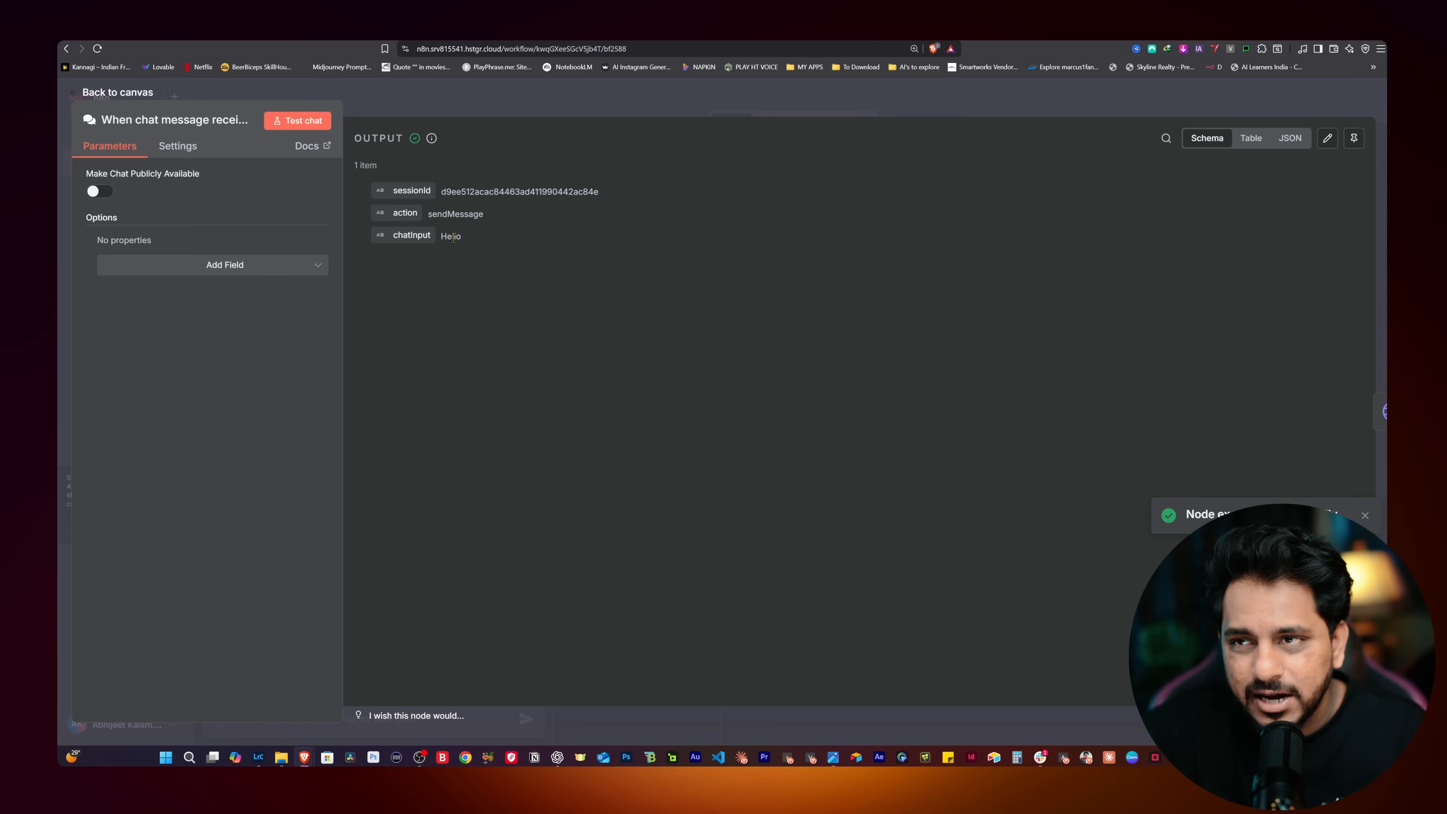
left_click(446, 101)
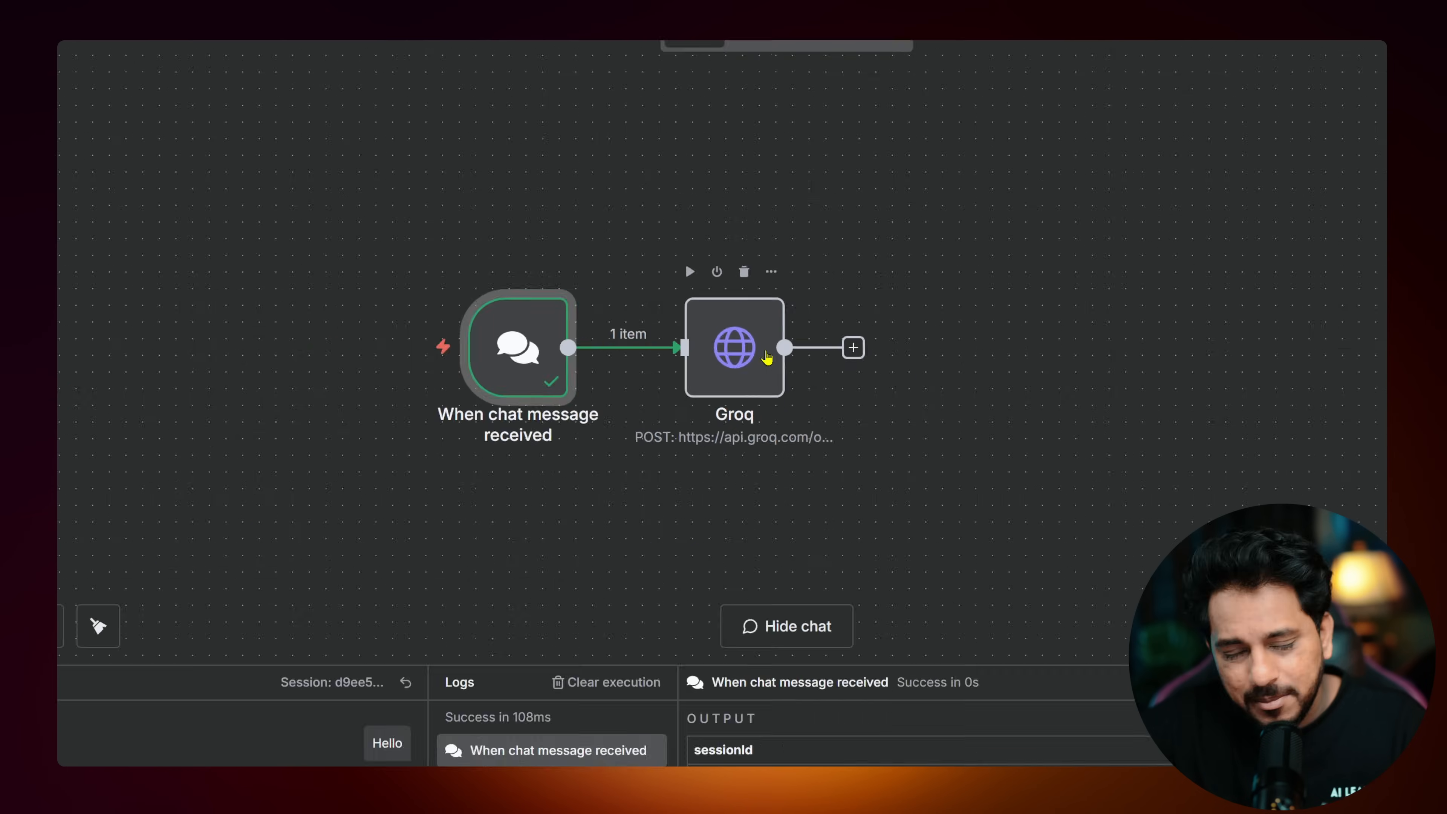
Map chatInput from the chat trigger to the Groq node's input body parameter value, execute the node and review its output.
double_click(728, 410)
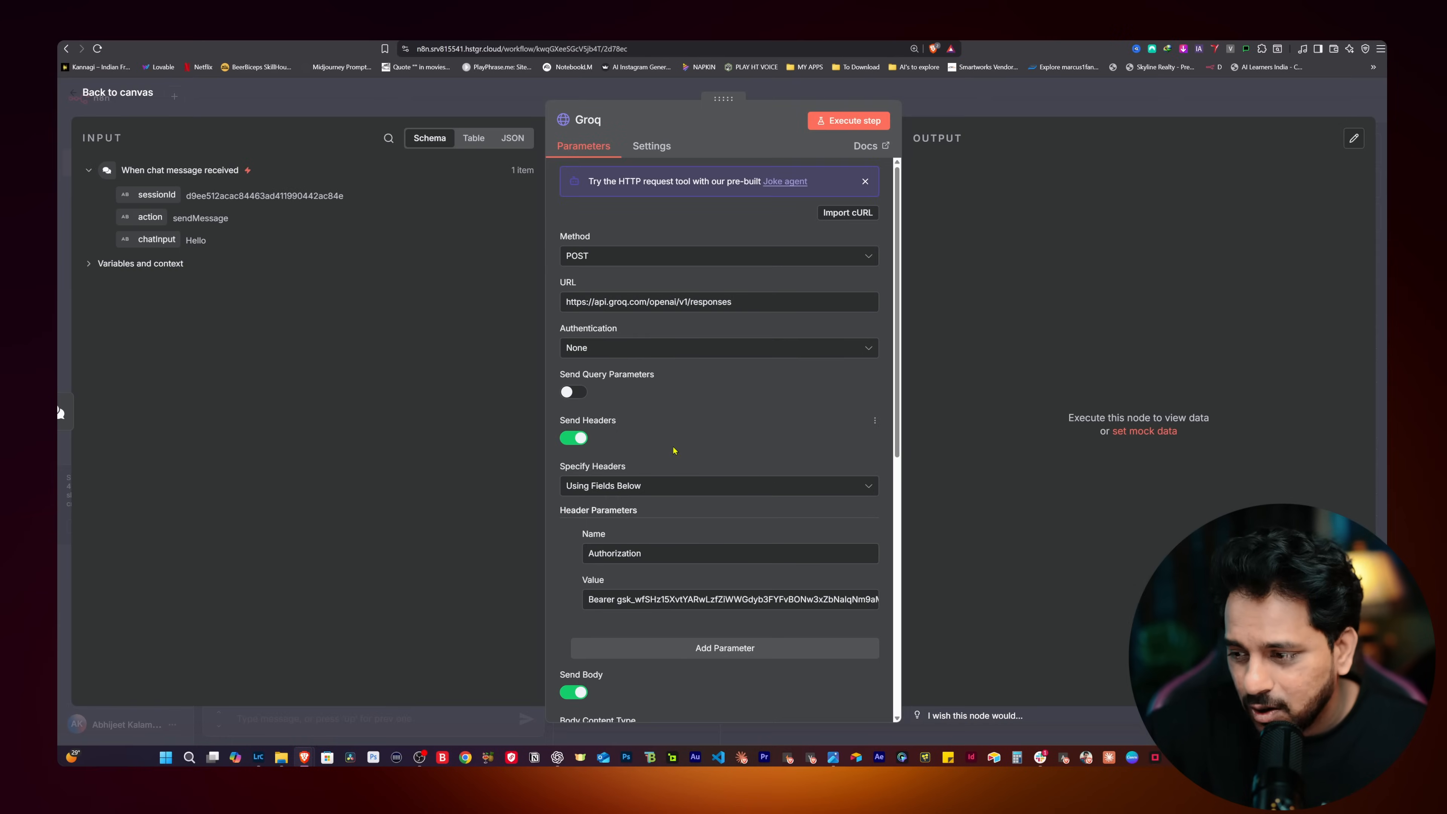
scroll(674, 450, "down", 9)
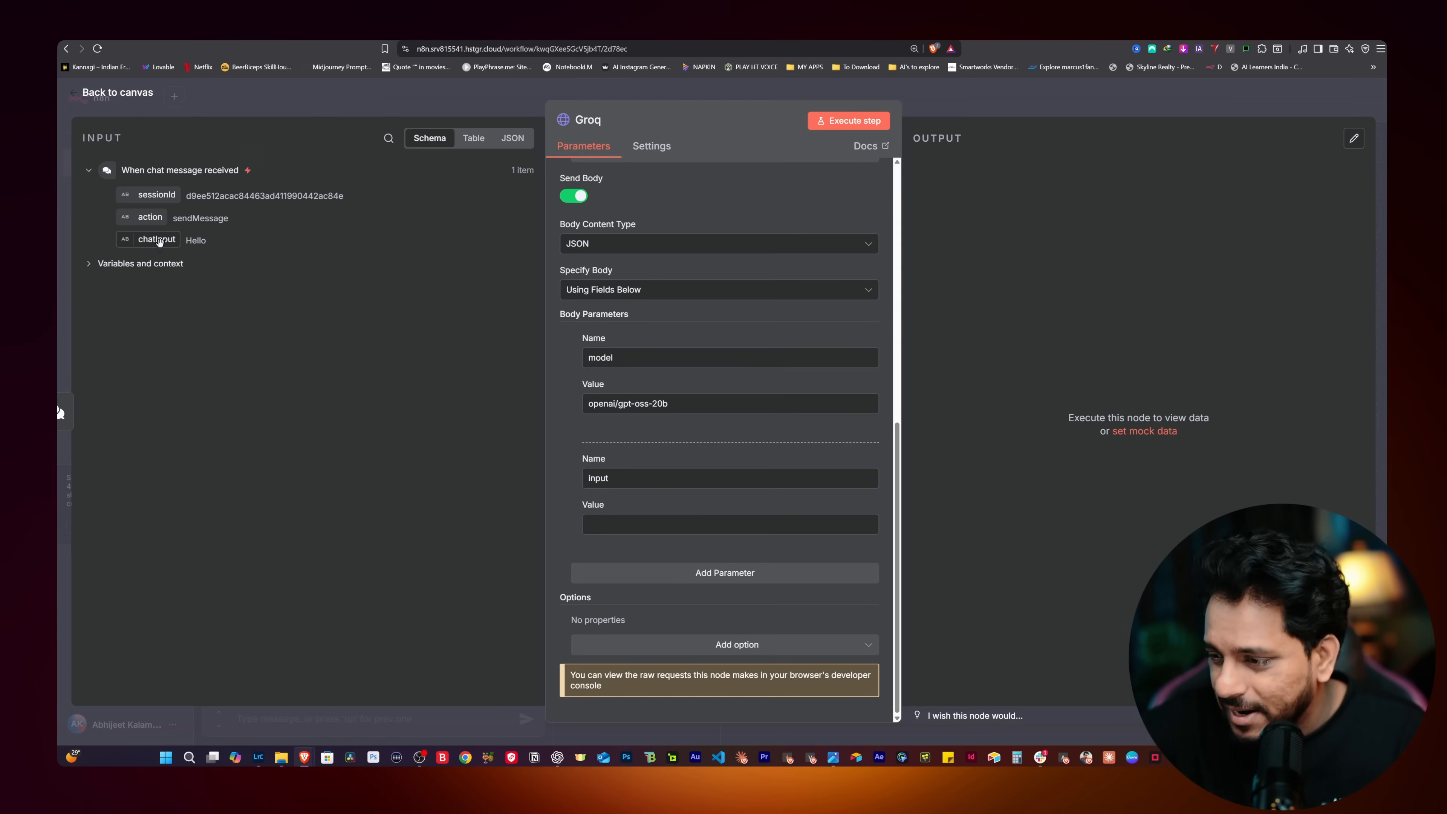
left_click_drag(159, 242, 587, 524)
left_click(573, 519)
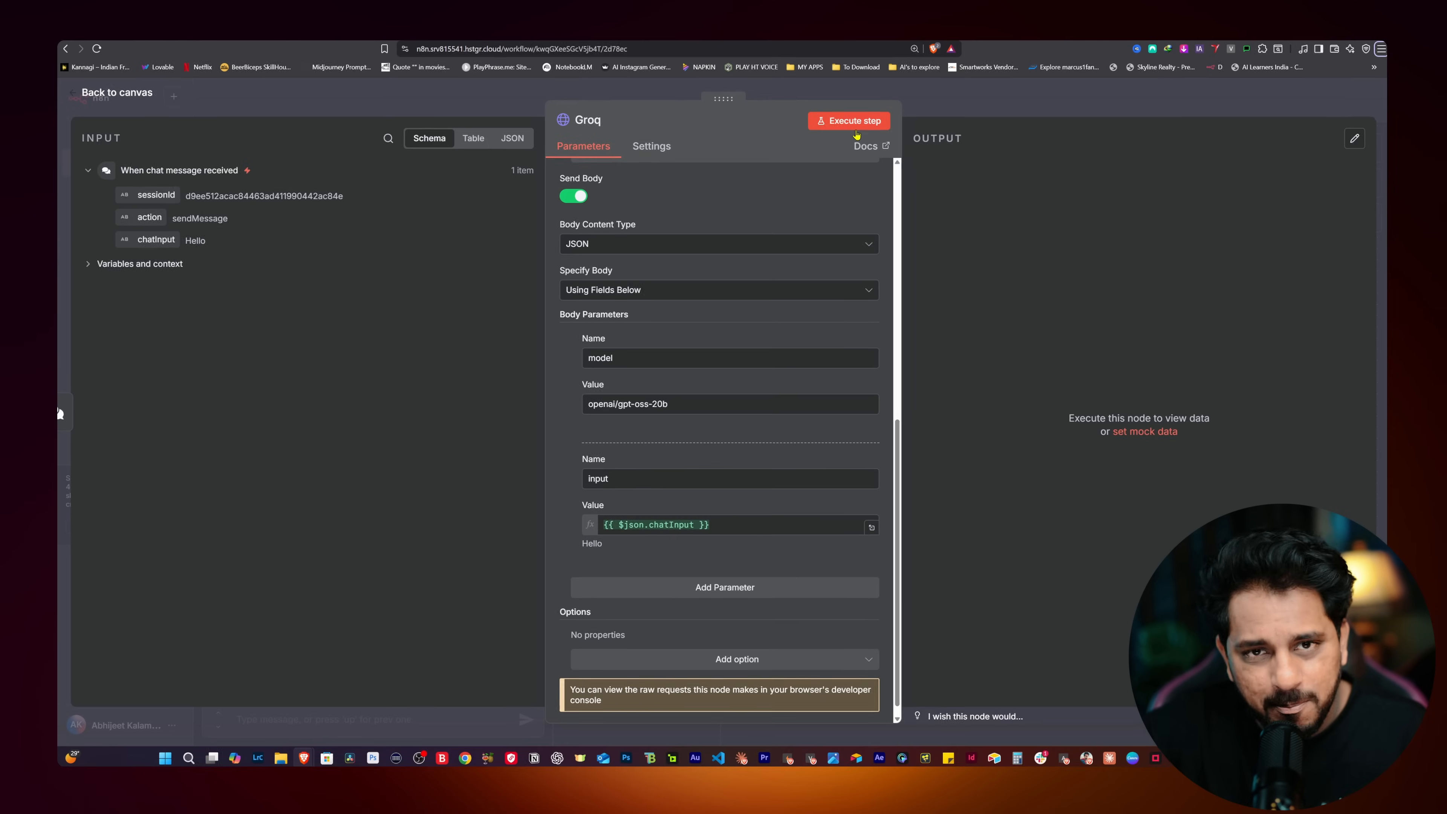
left_click(856, 129)
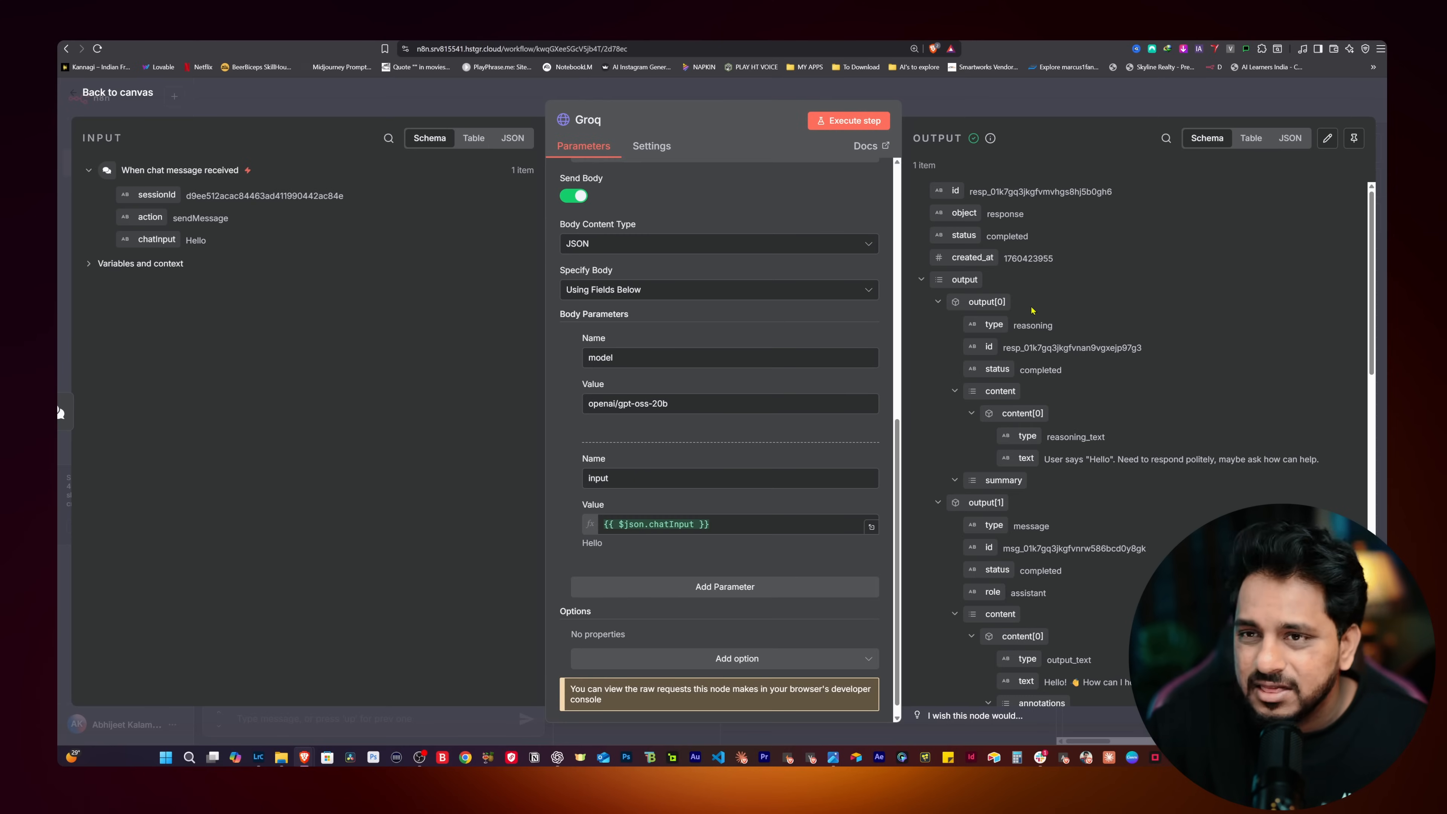
scroll(1032, 307, "down", 5)
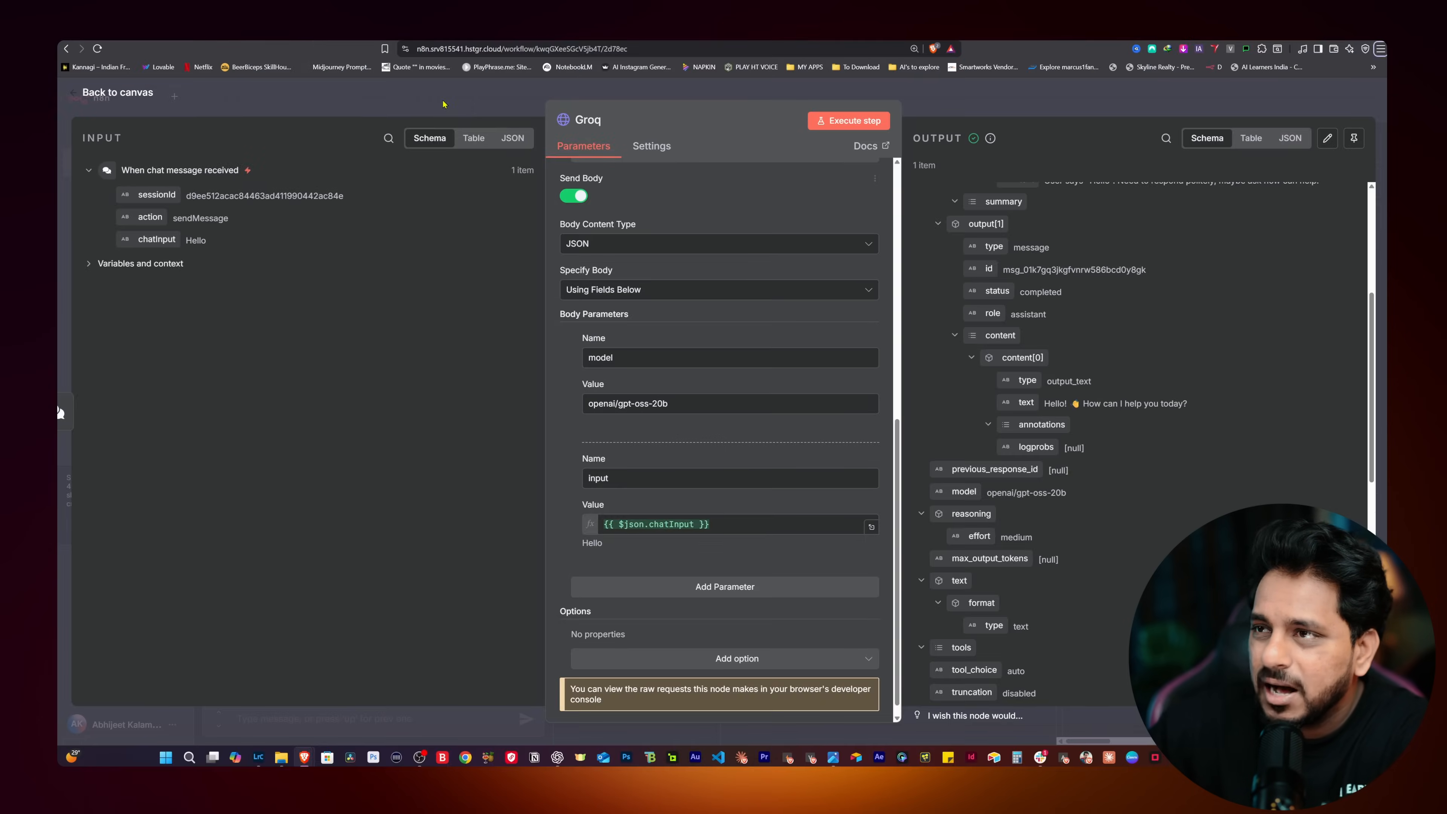
left_click(445, 104)
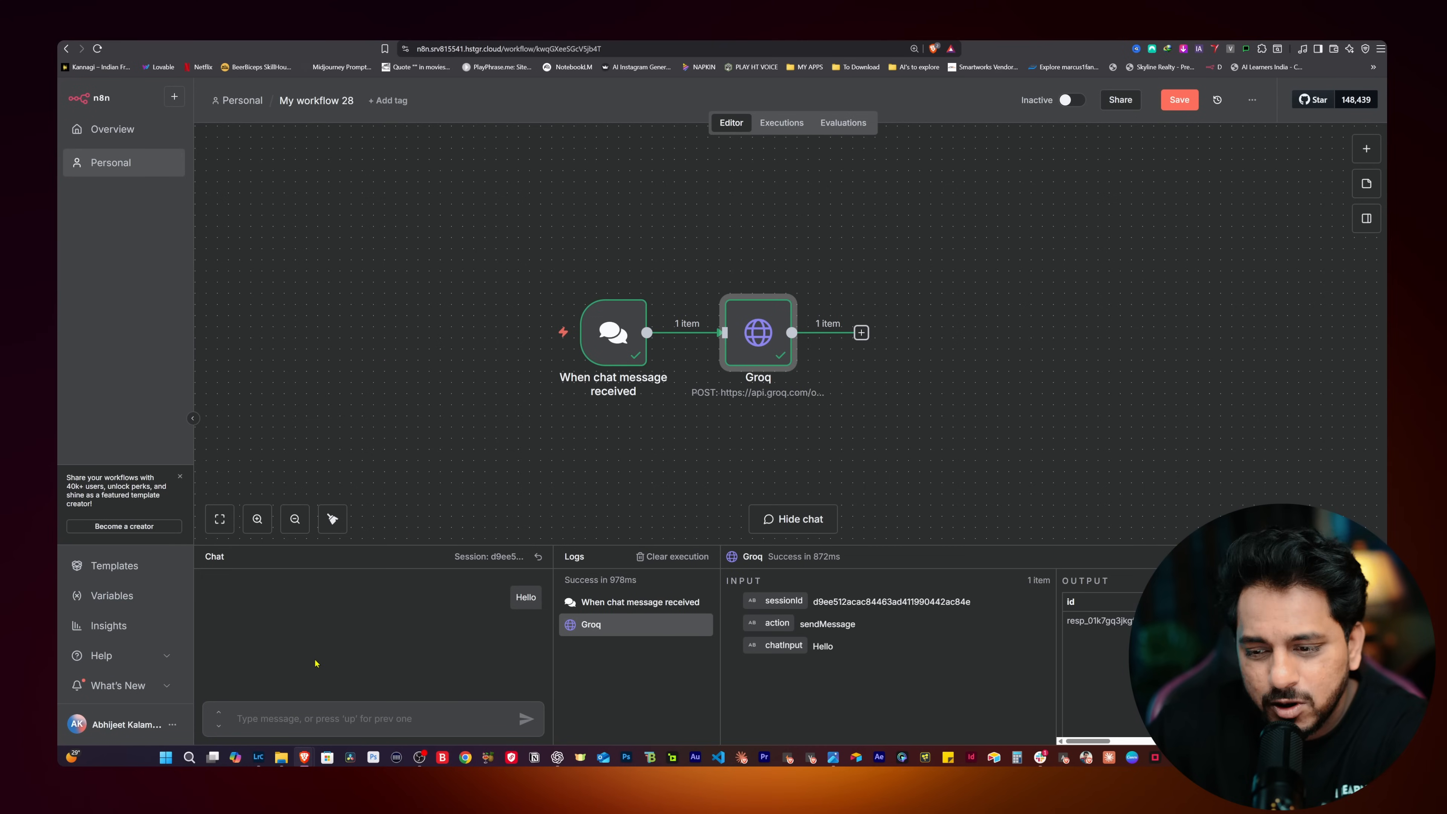
Send the chat message "Hey" and review the full response returned in the chat.
left_click(286, 715)
type("Hey")
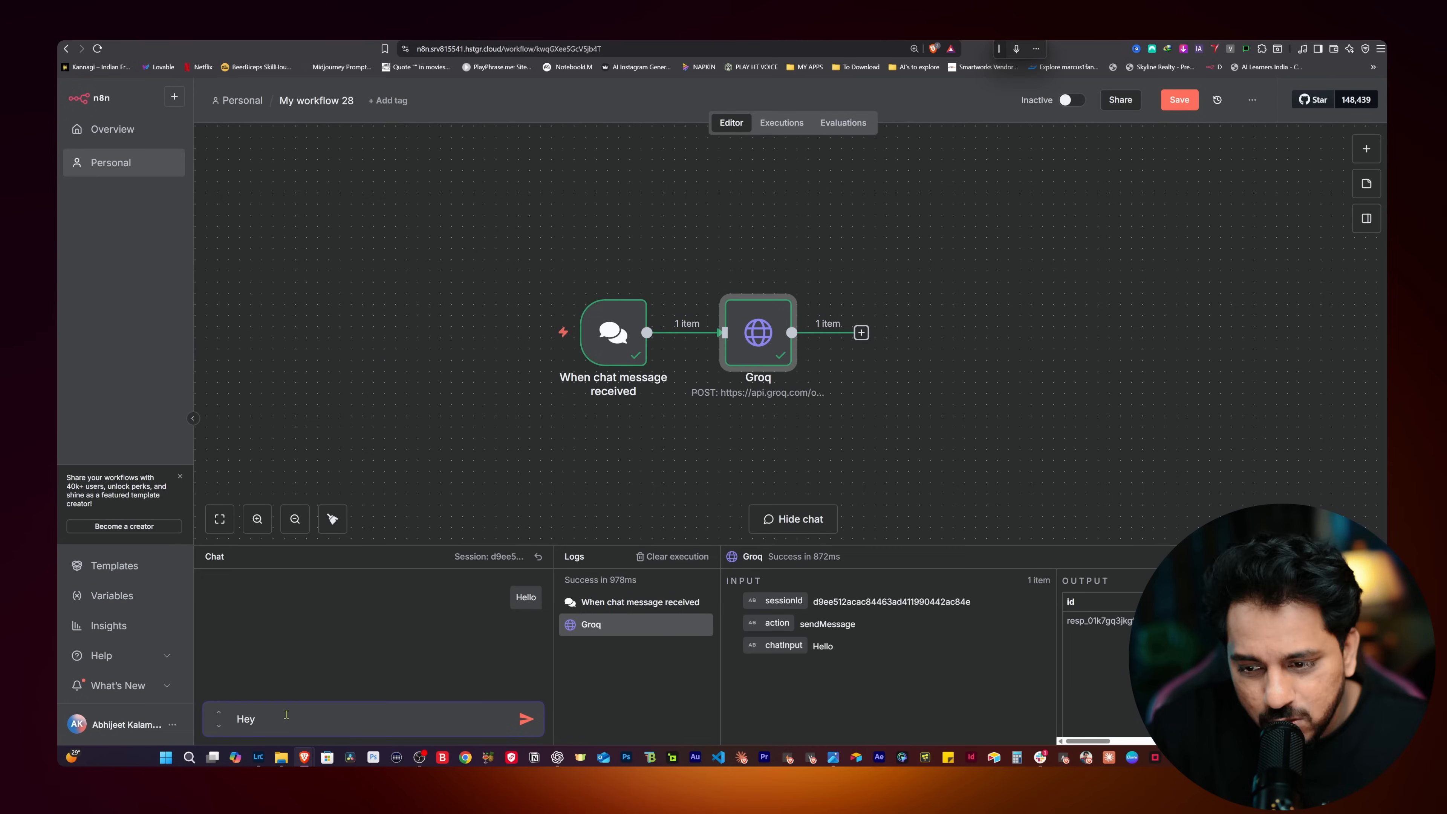
key("Return")
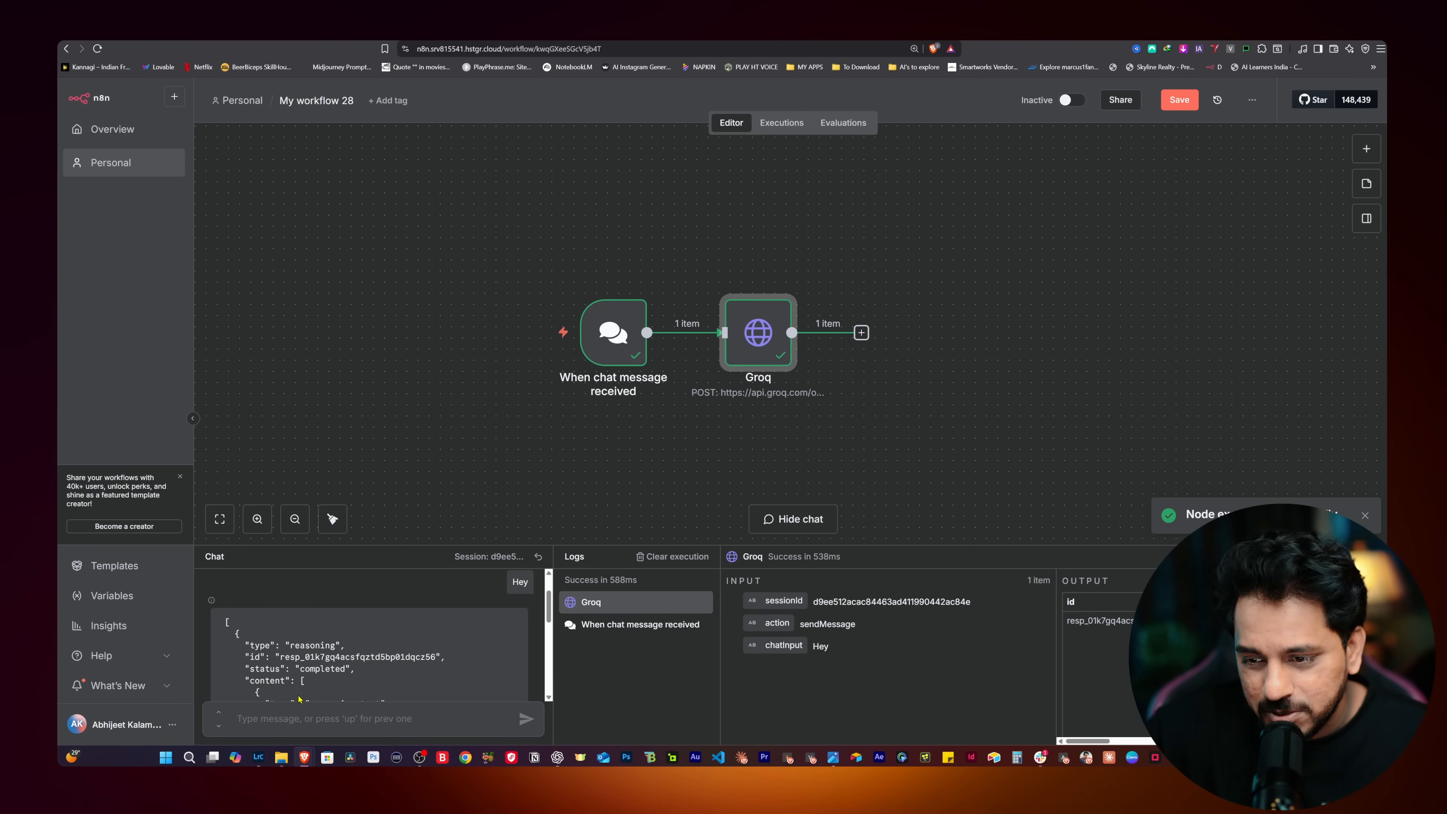
scroll(297, 700, "down", 5)
scroll(313, 678, "up", 3)
scroll(313, 679, "down", 3)
scroll(354, 641, "up", 6)
scroll(309, 645, "down", 8)
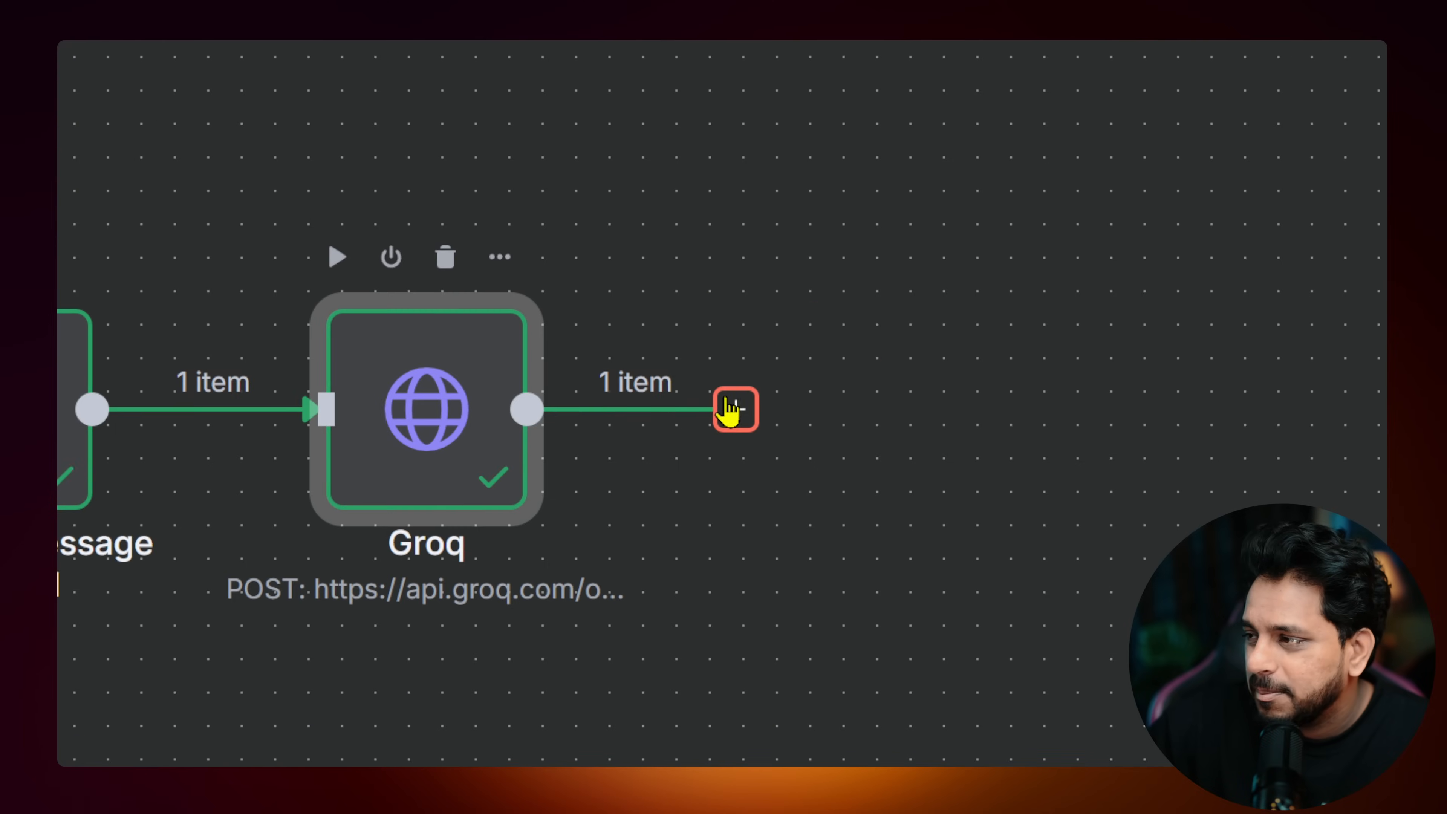
Add an Edit Fields (Set) node after the Groq node.
left_click(734, 408)
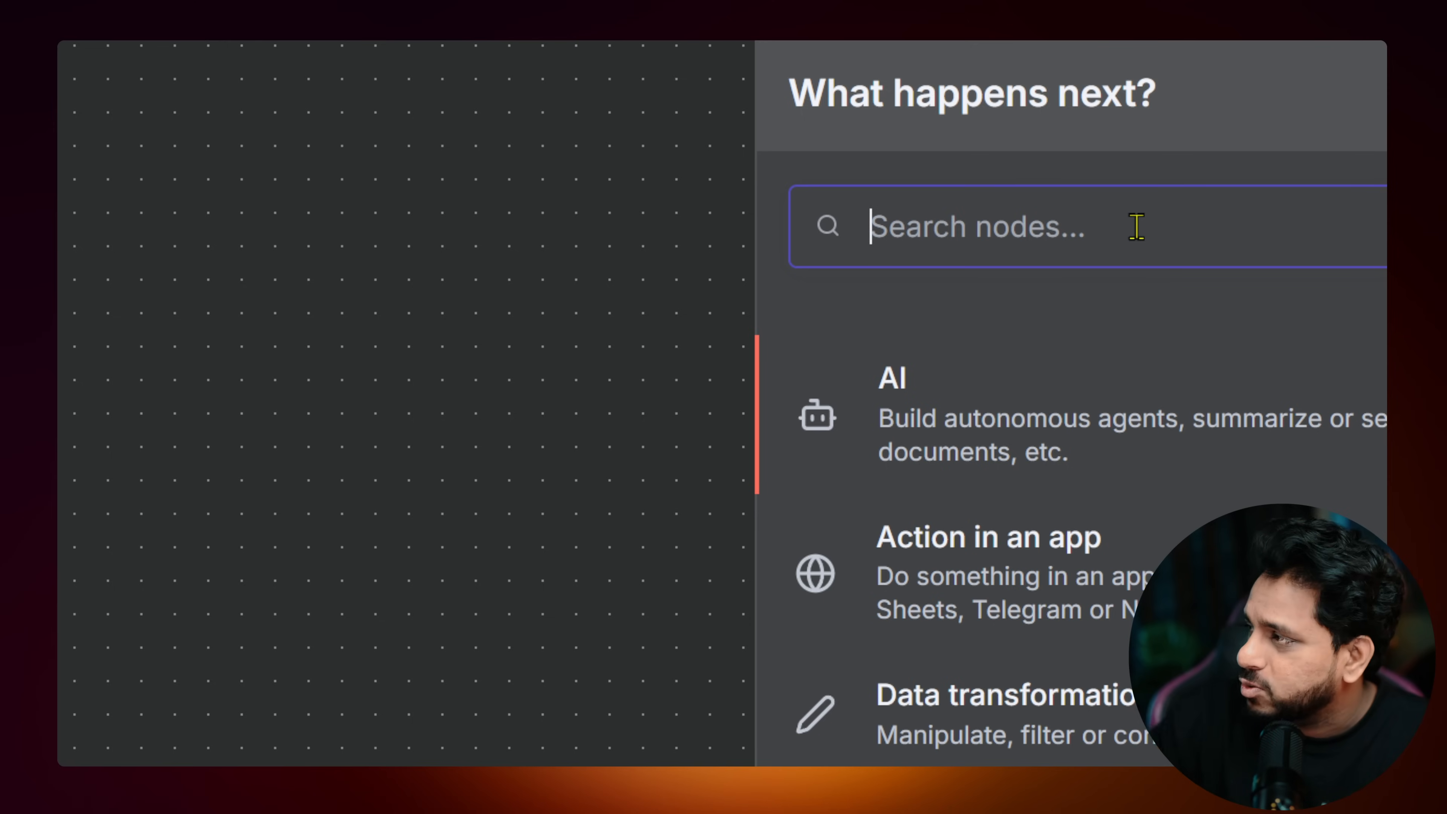
type("set")
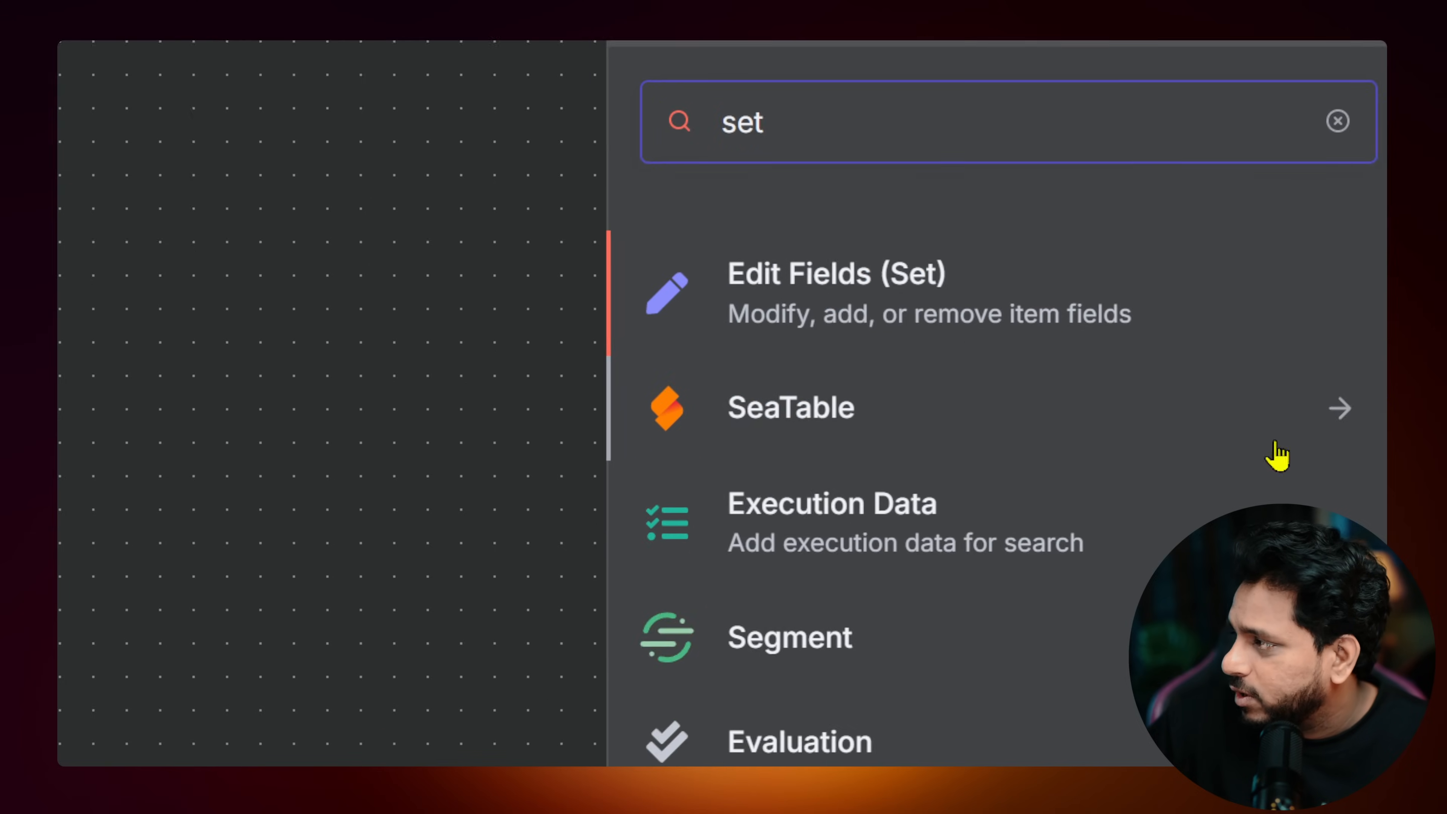
left_click(940, 313)
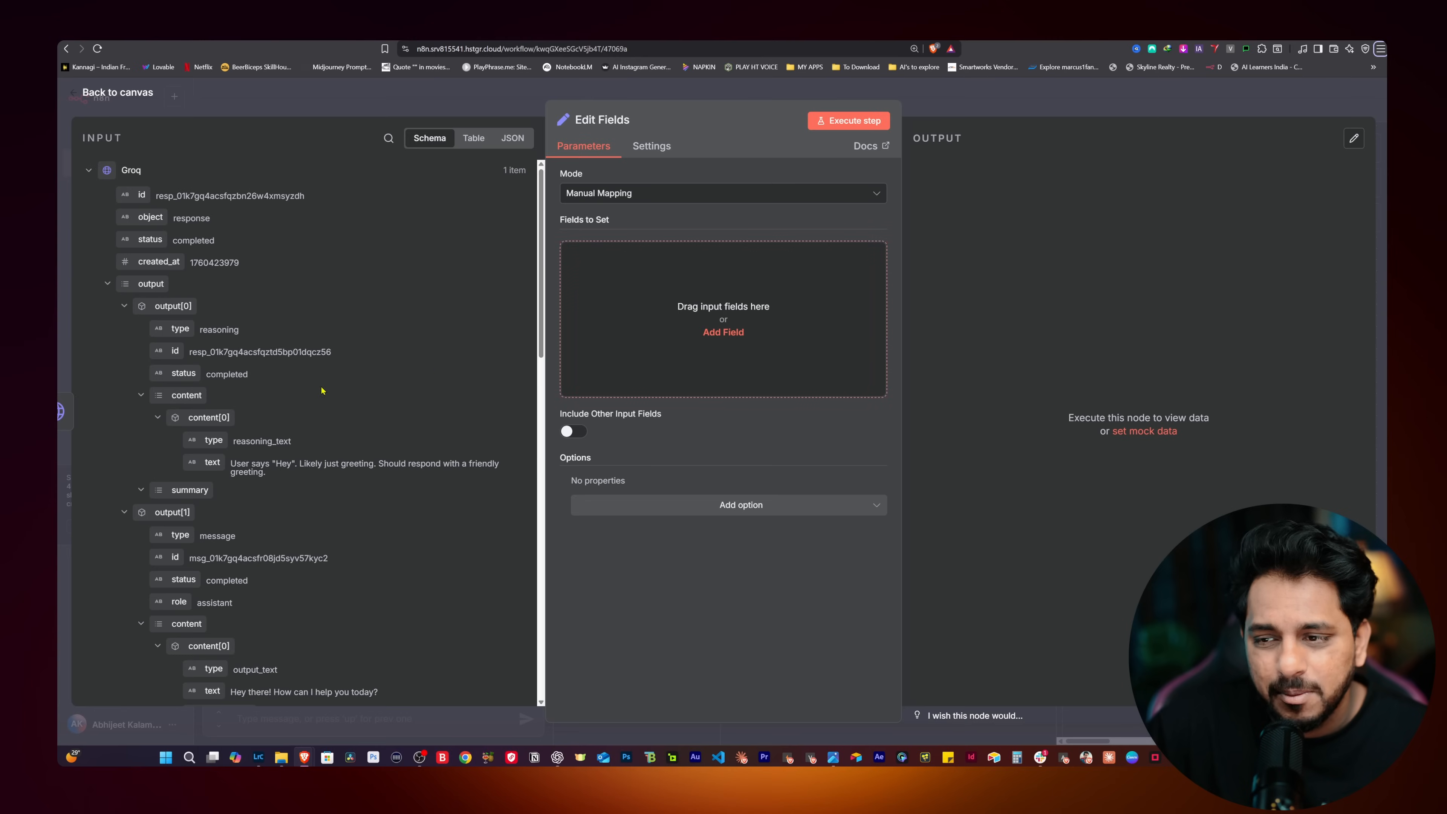
Map the reply text output[1].content[0].text into Edit Fields, clear the field's name, execute the node and return to the canvas.
scroll(307, 394, "down", 5)
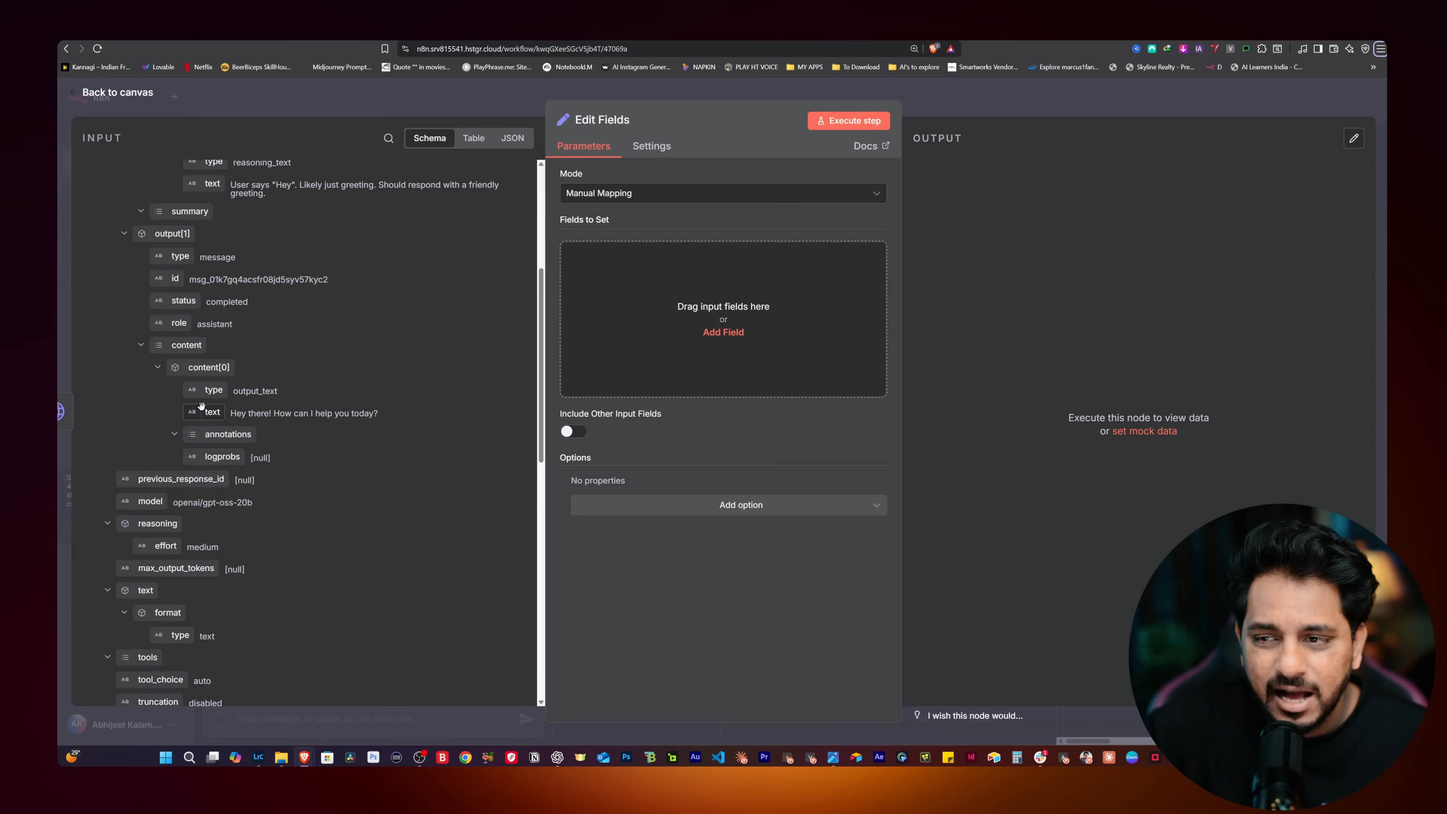
left_click_drag(208, 410, 614, 345)
left_click_drag(681, 255, 523, 256)
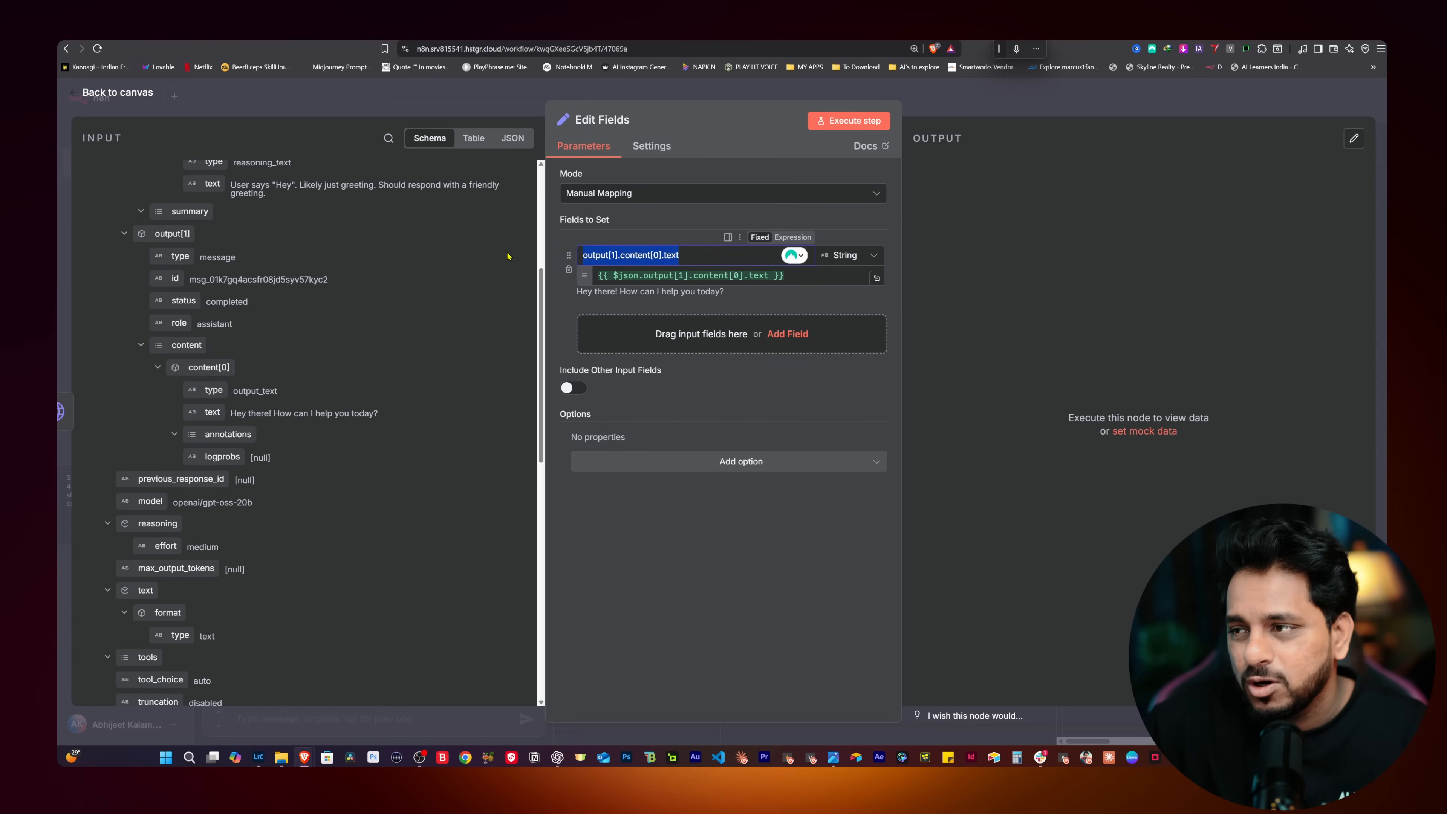
key("BackSpace")
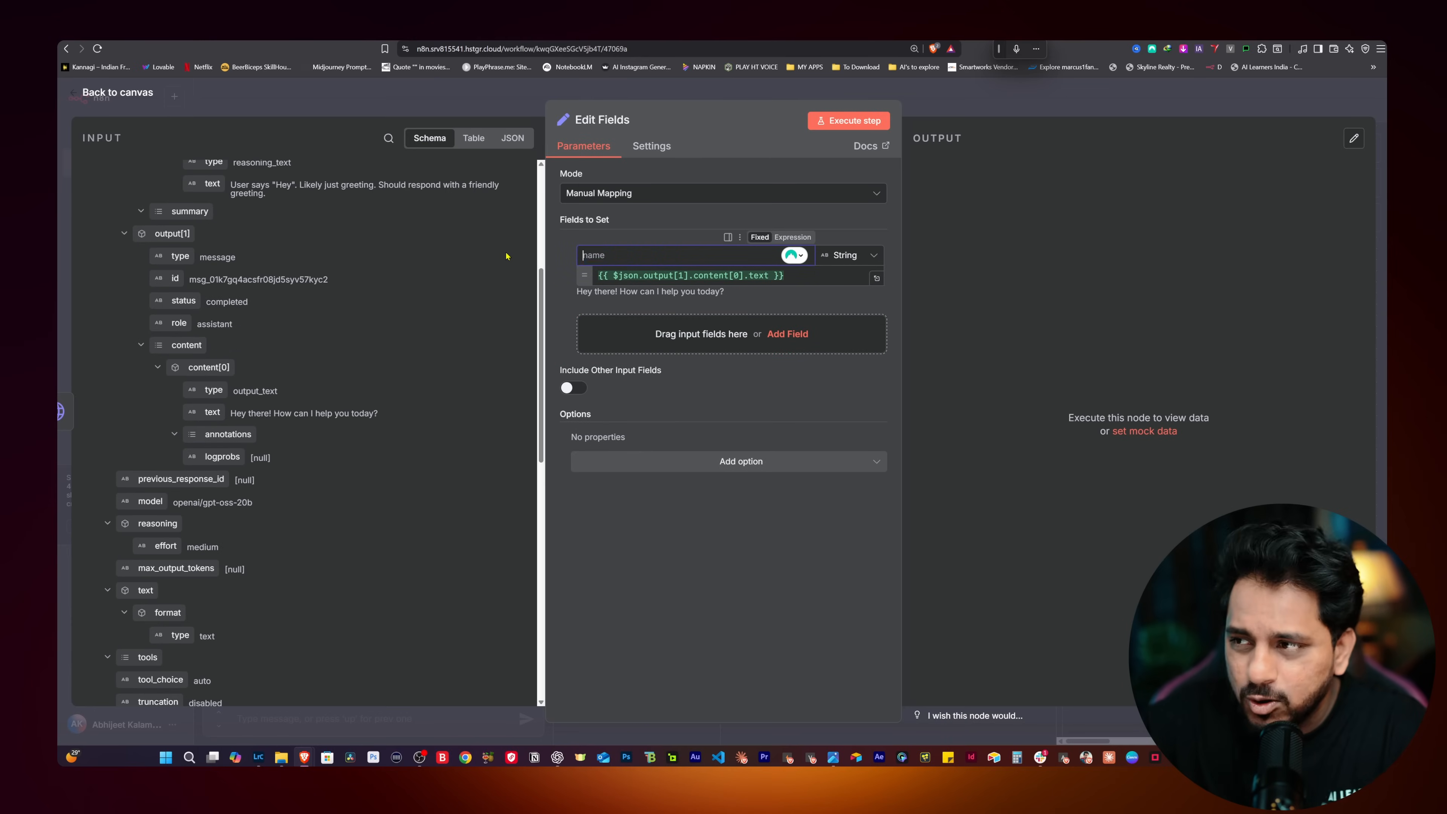
left_click(837, 121)
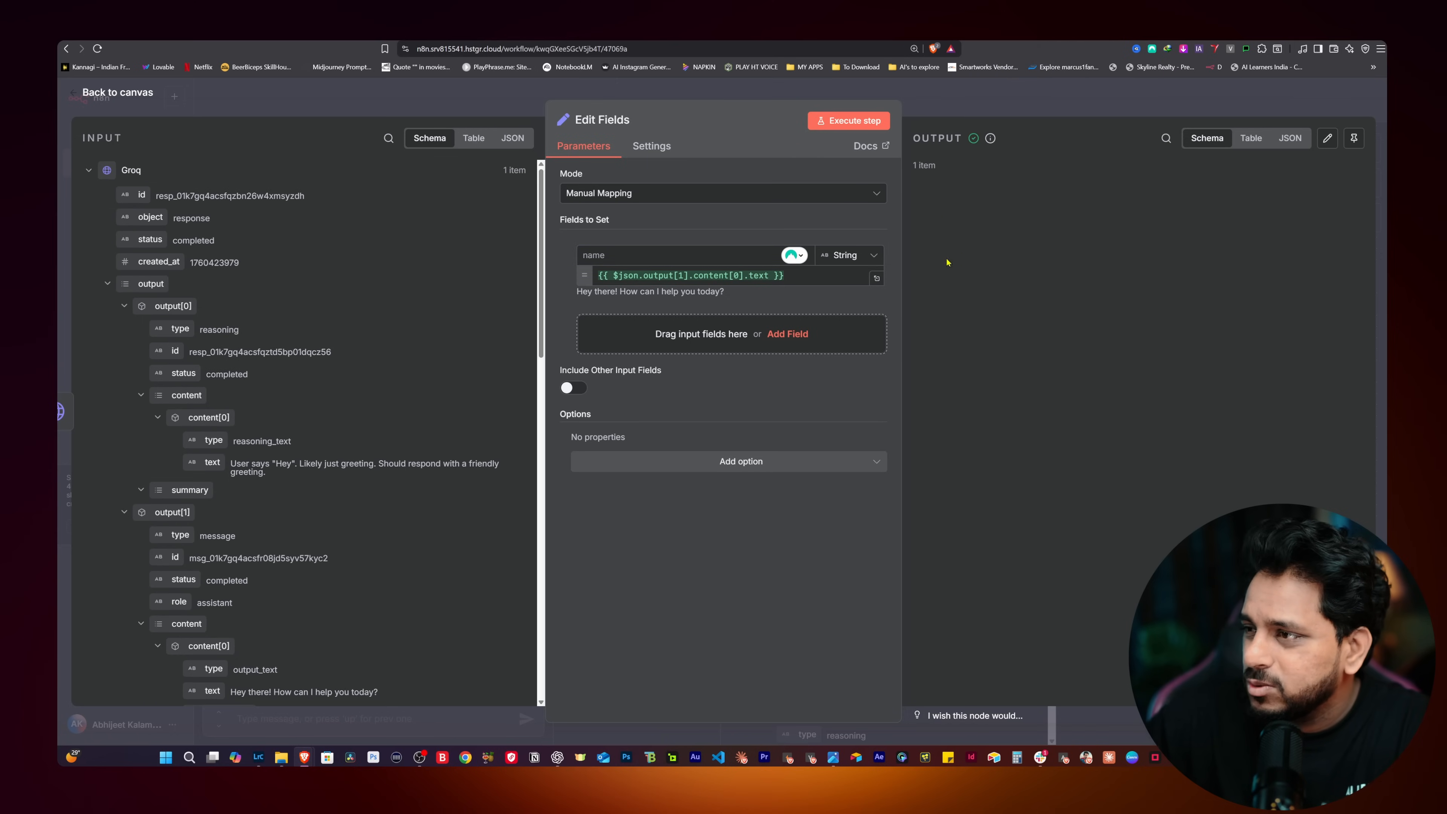
left_click(380, 101)
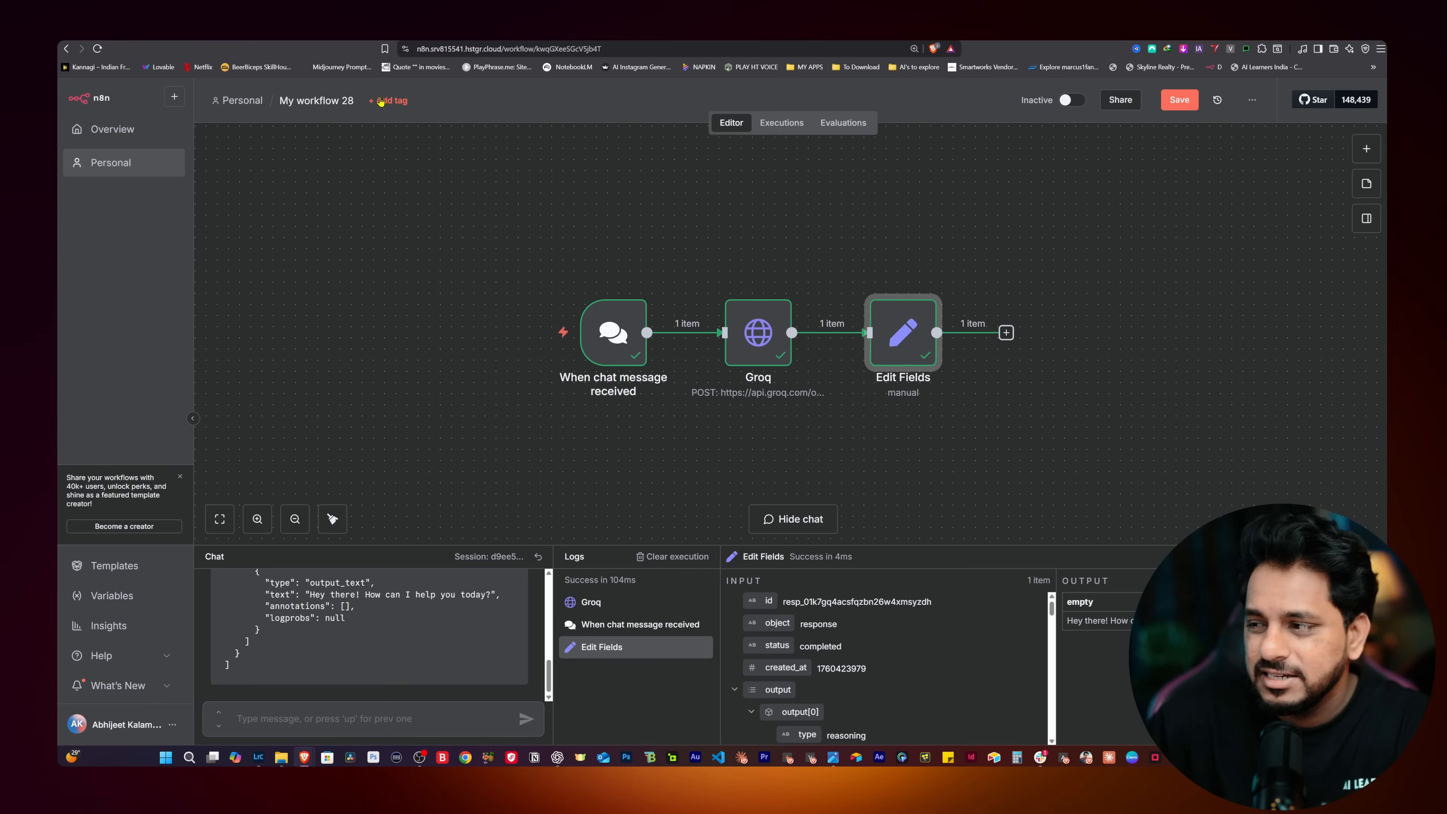
Reset the chat session and send the message "Hey" to test the workflow with the Edit Fields node.
left_click(321, 728)
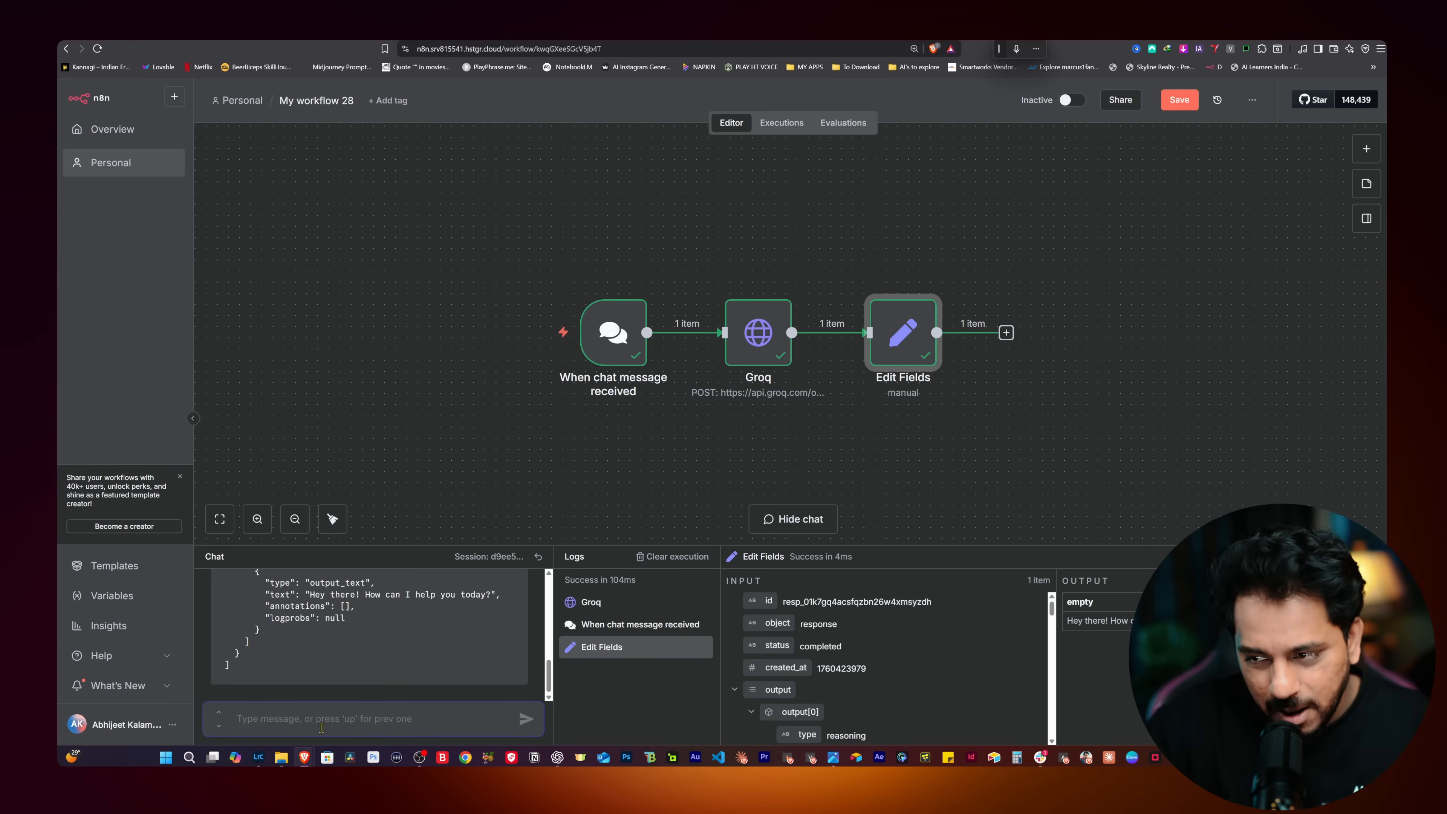
left_click(538, 556)
left_click(304, 717)
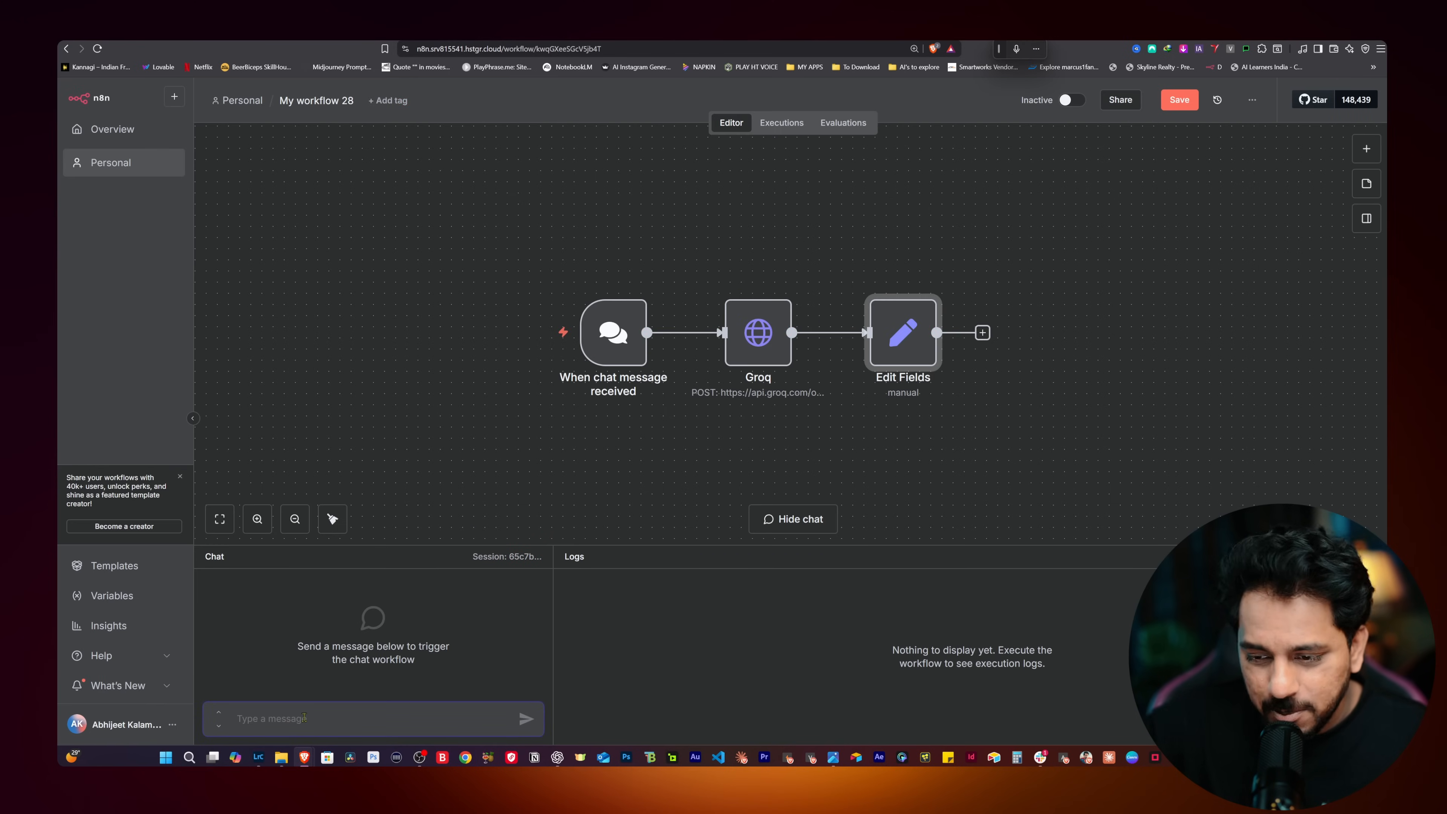
type("Hey")
key("Return")
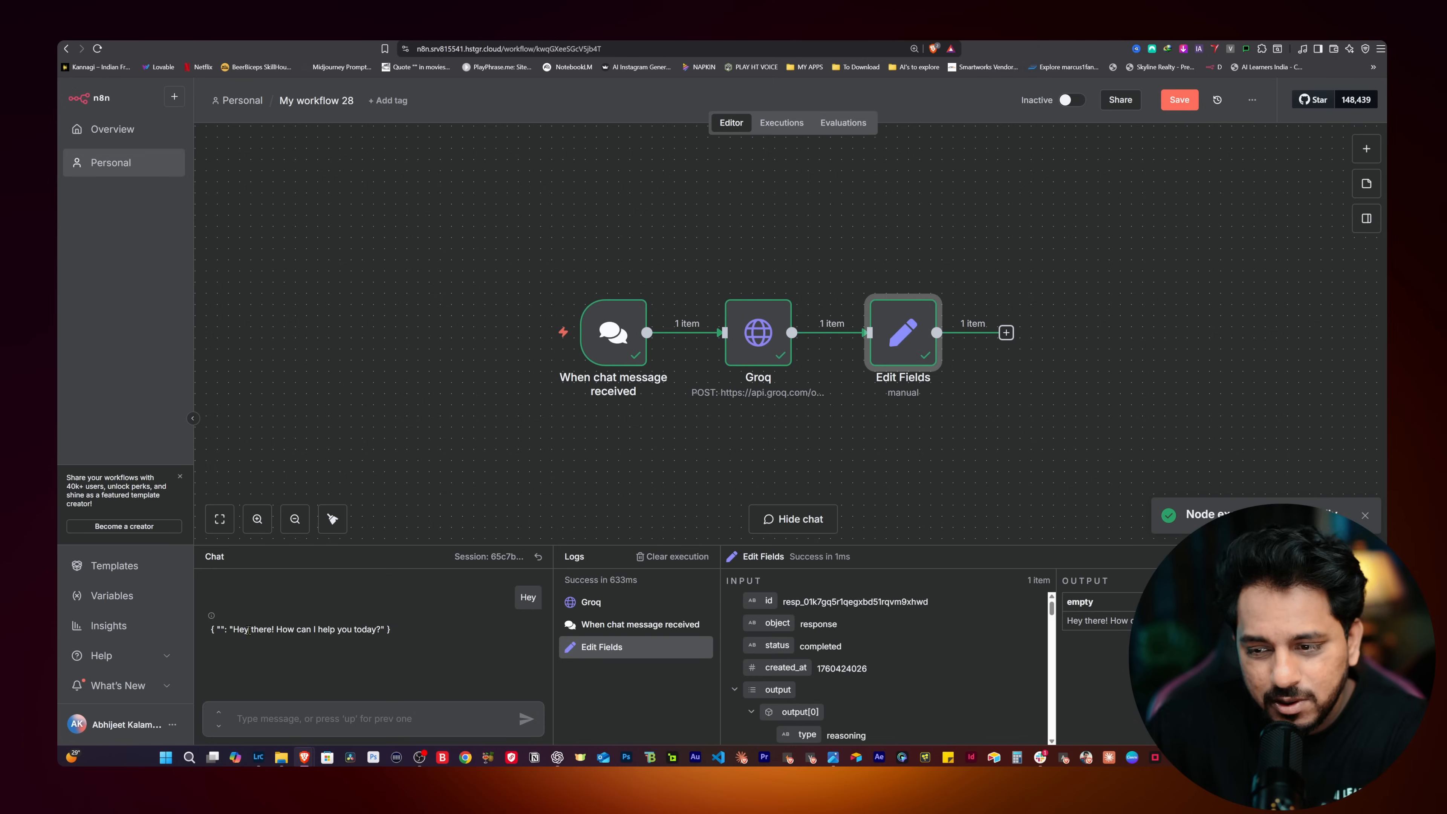
Send the chat message "Who are you and what do you exactly do ?" and read through the reply.
left_click(298, 713)
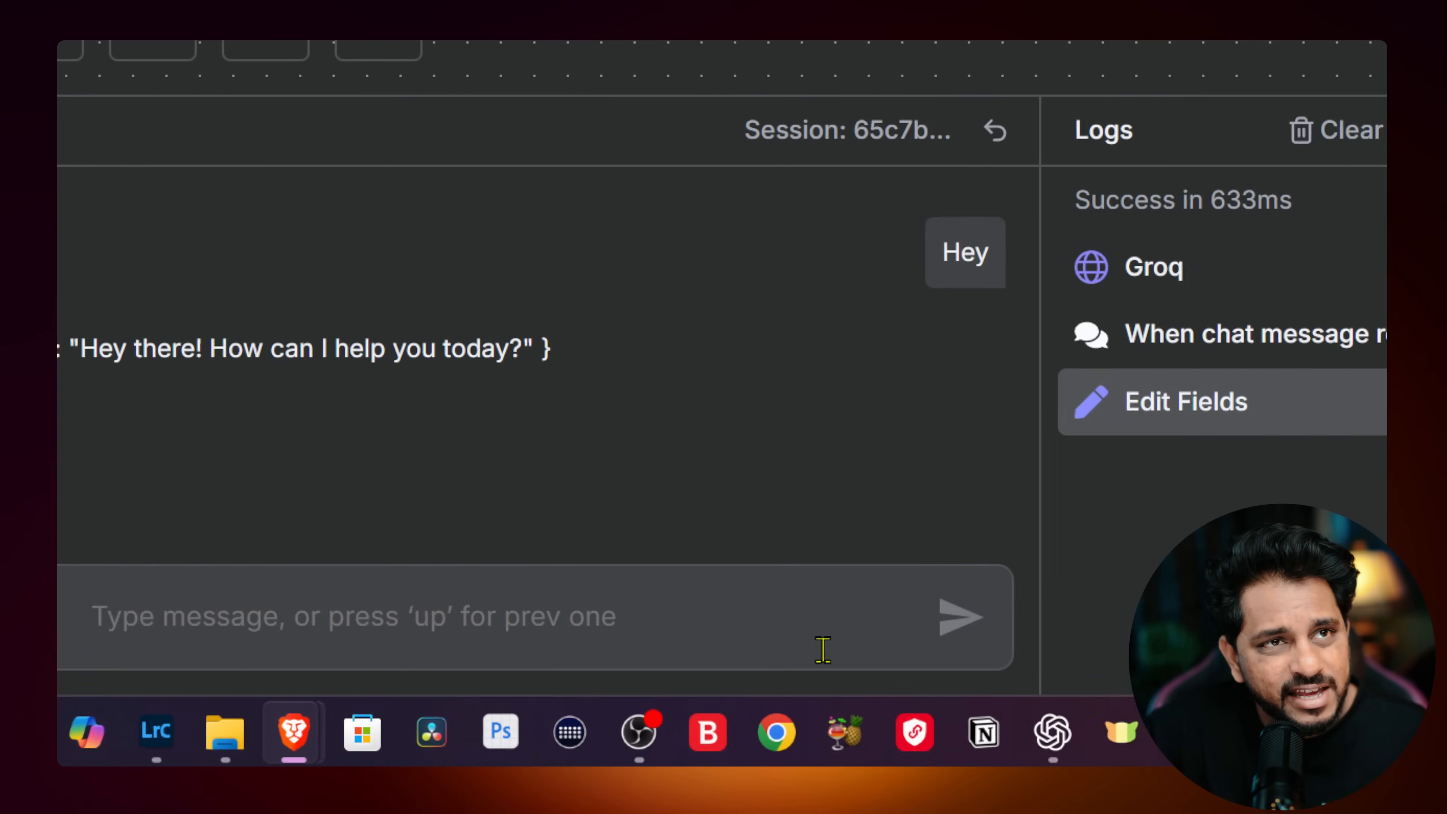
left_click(552, 622)
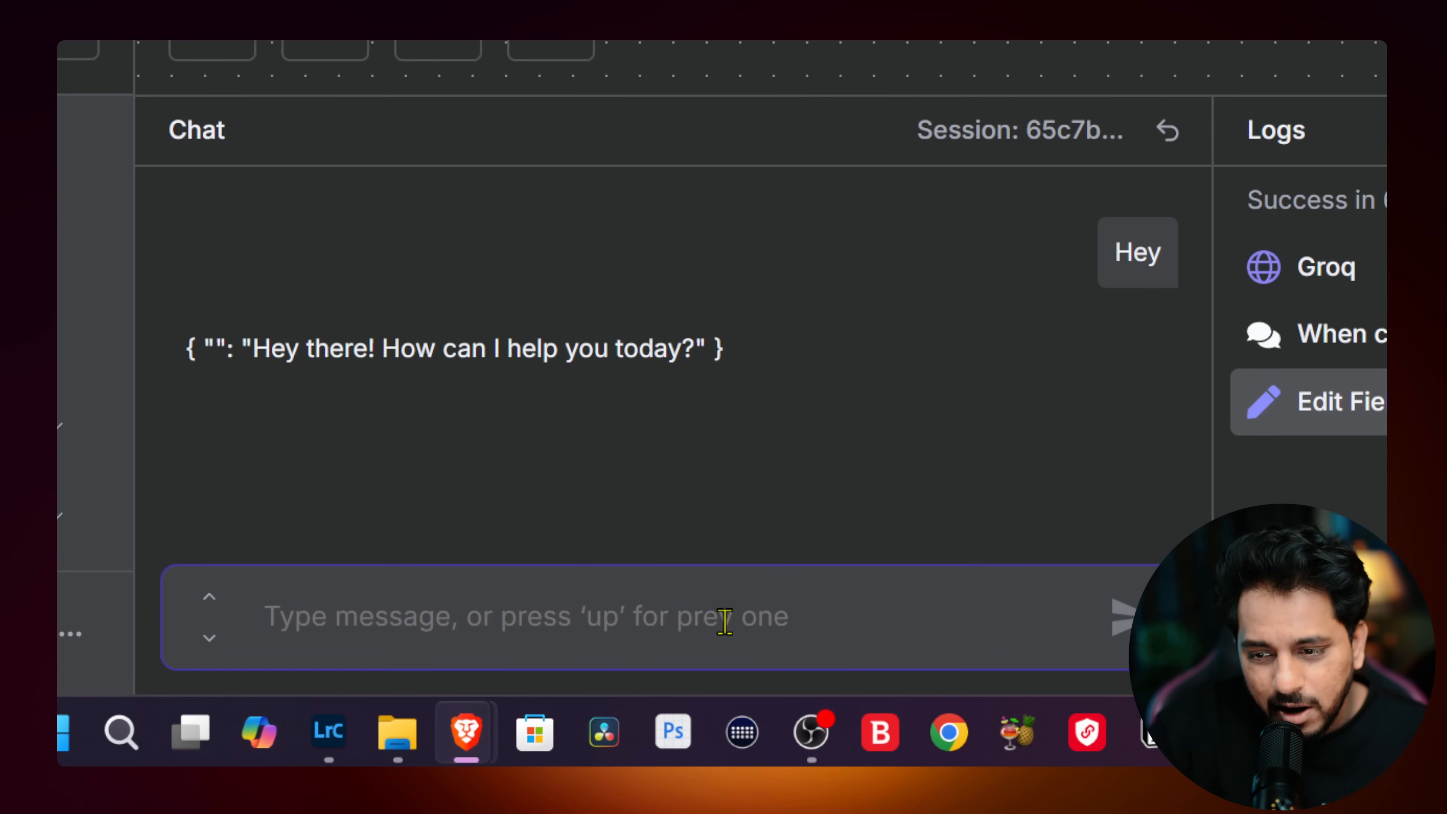
type("who are")
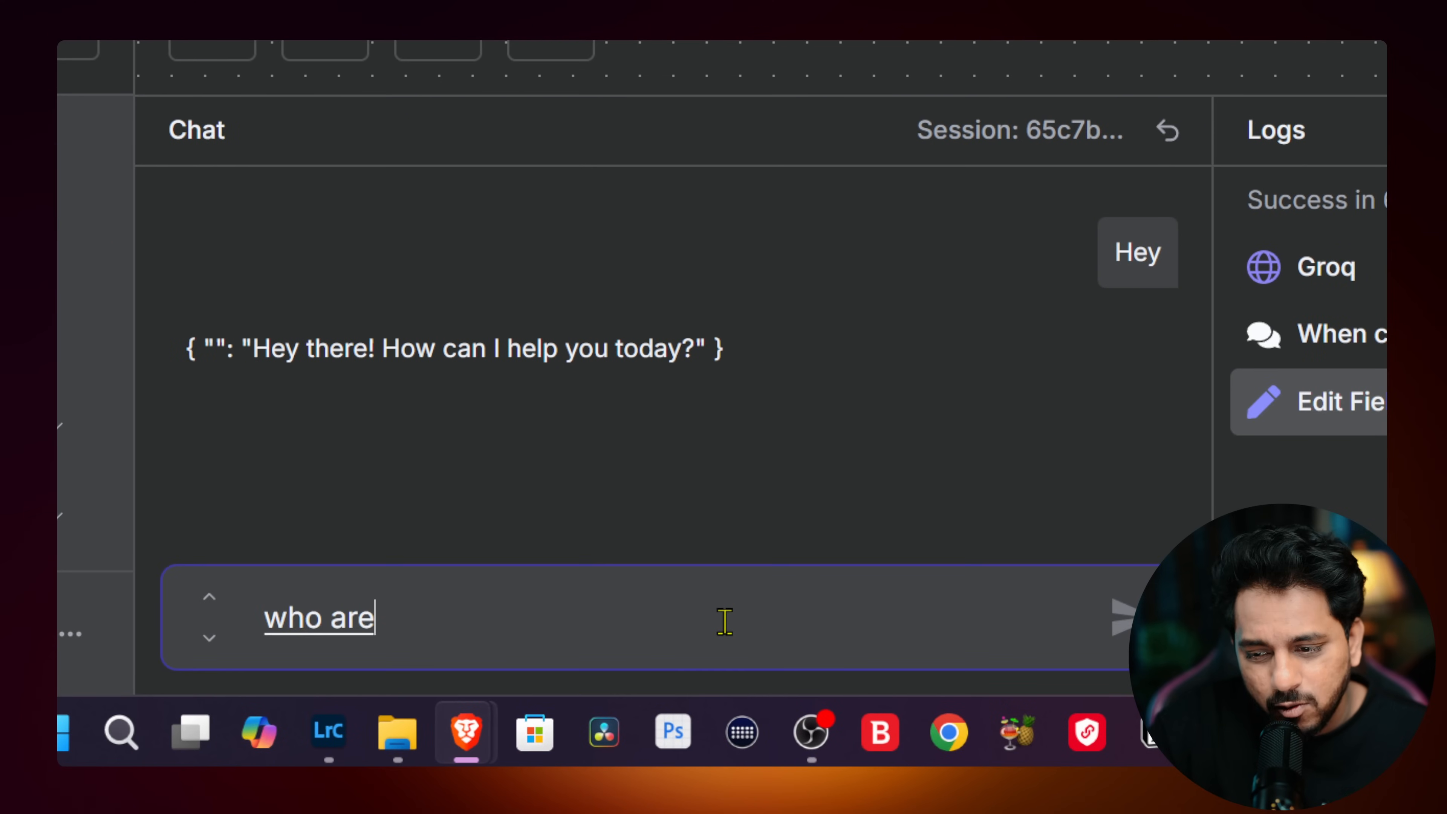
type(" you and what do you exactly do ?")
key("Return")
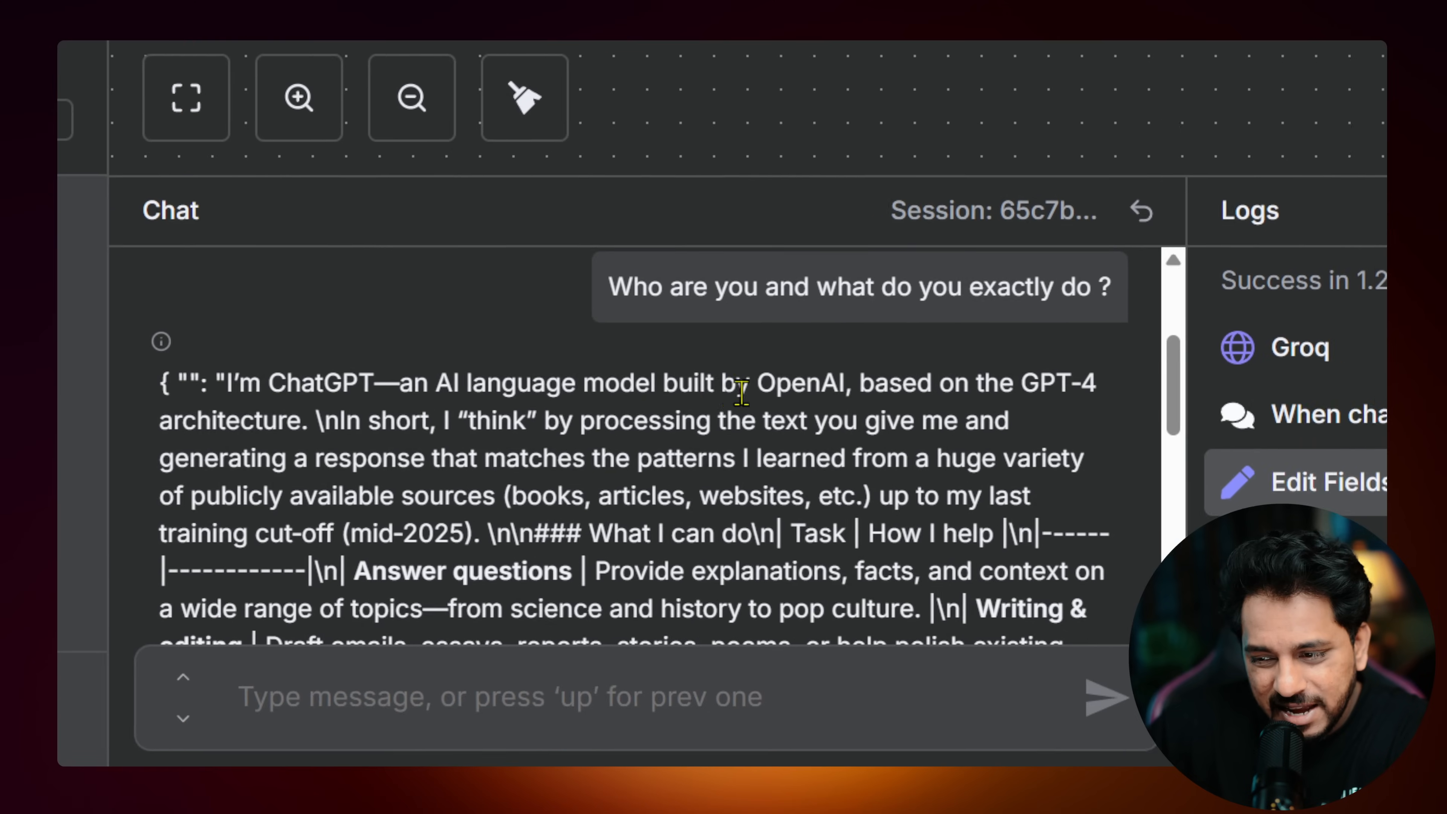
scroll(735, 399, "down", 10)
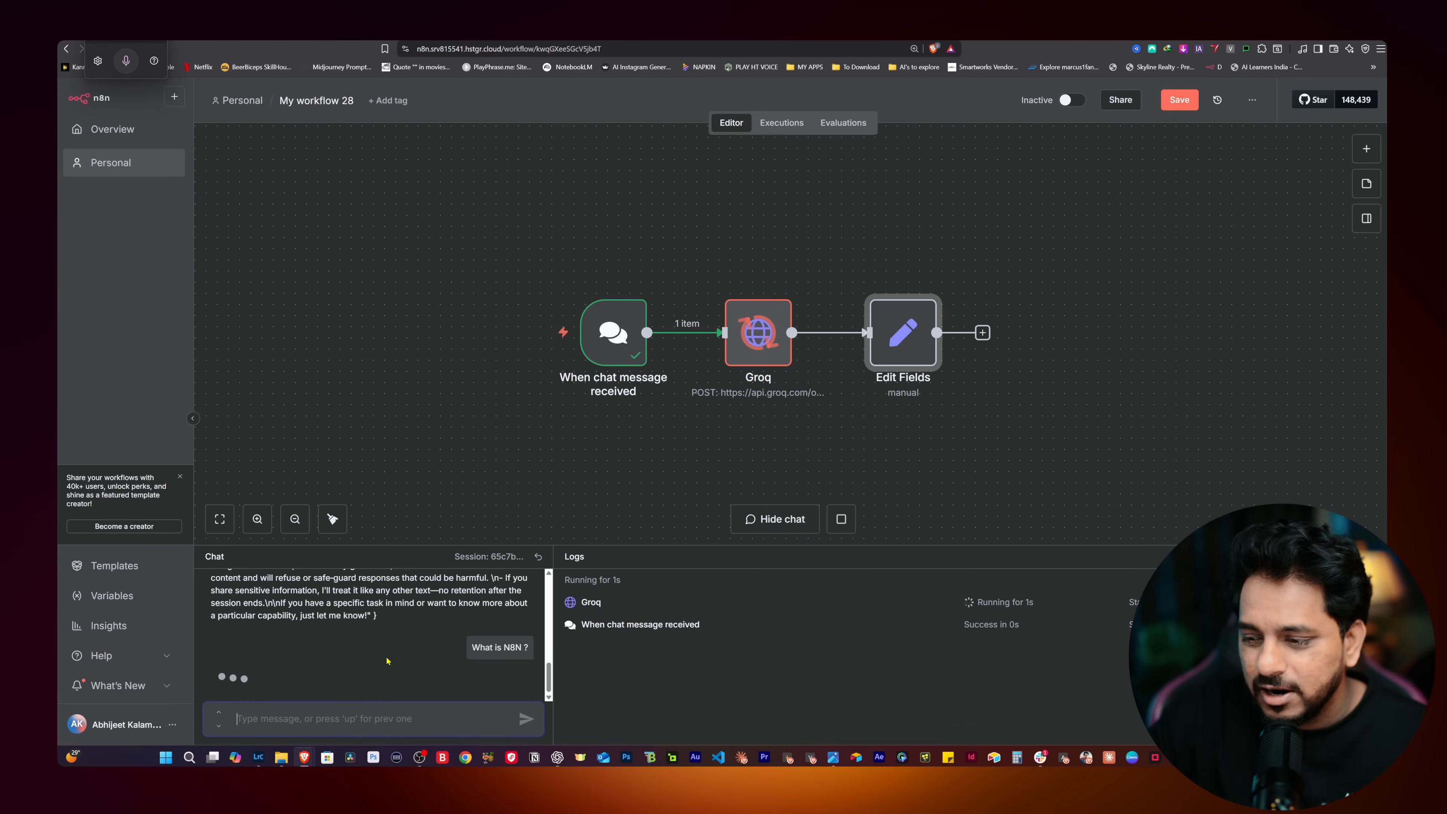
Ask "What is N8N ?" in the chat and read through the replies in the conversation.
scroll(354, 612, "down", 3)
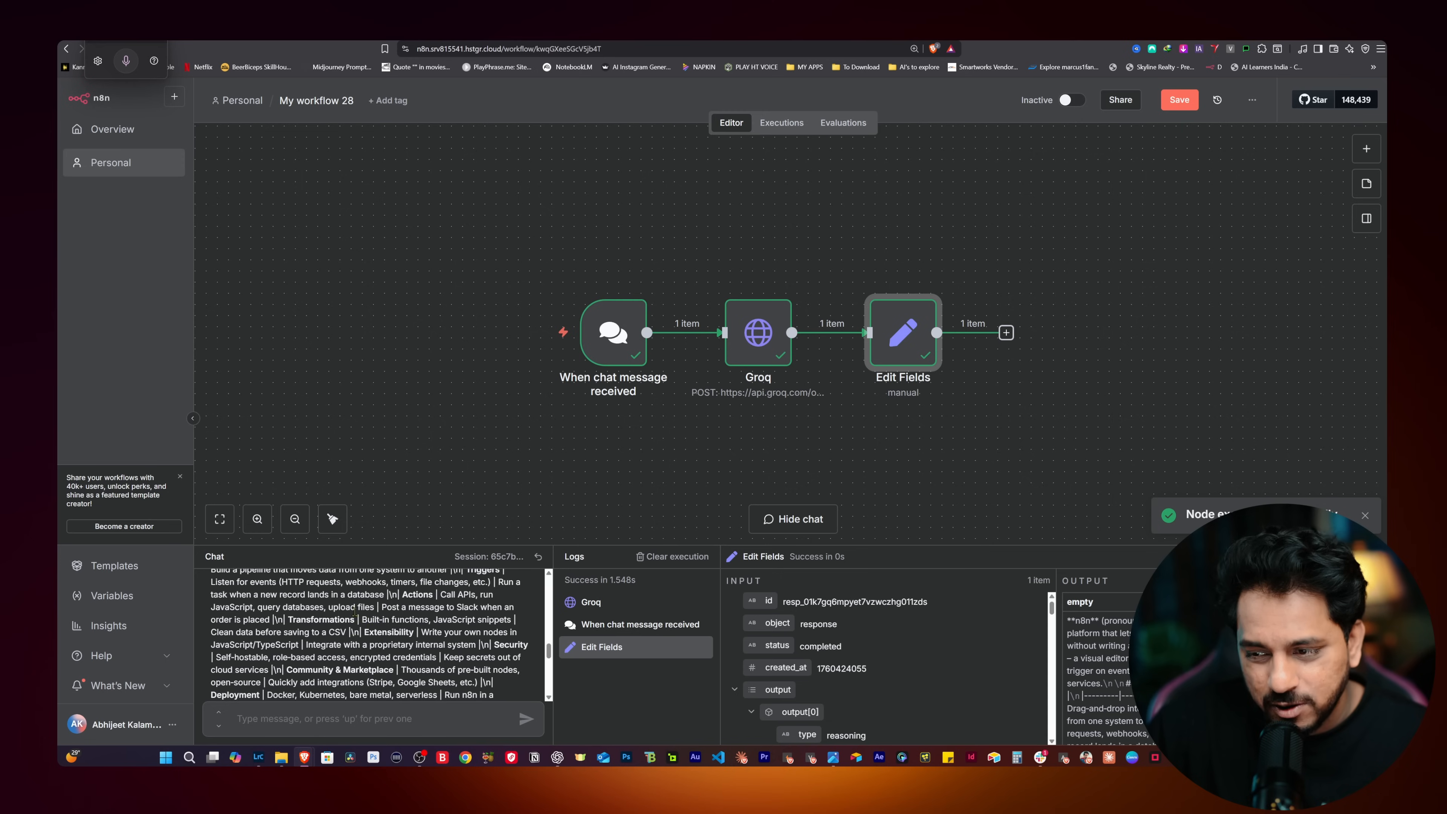
scroll(412, 602, "down", 5)
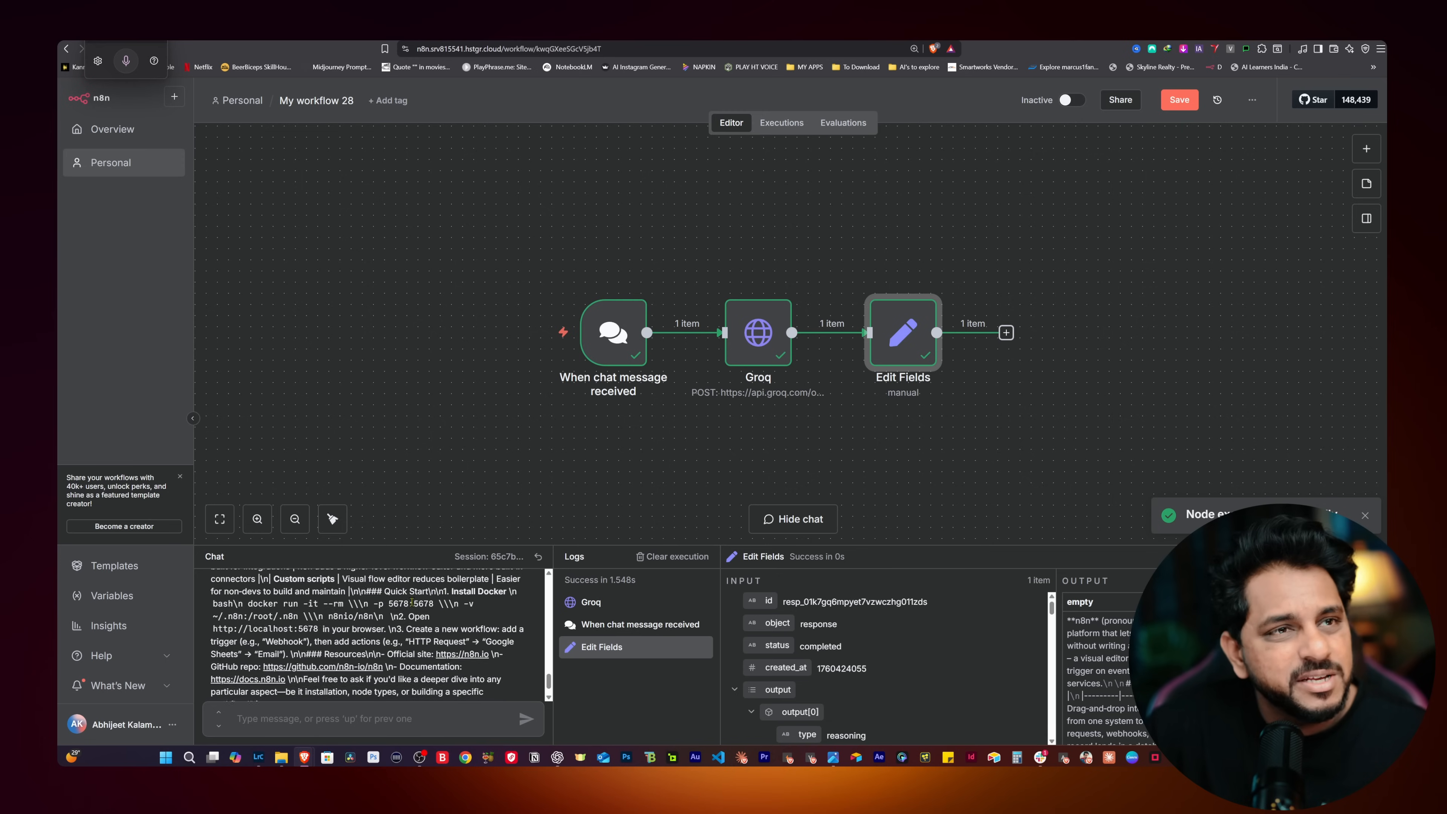
scroll(411, 602, "up", 4)
scroll(411, 602, "up", 10)
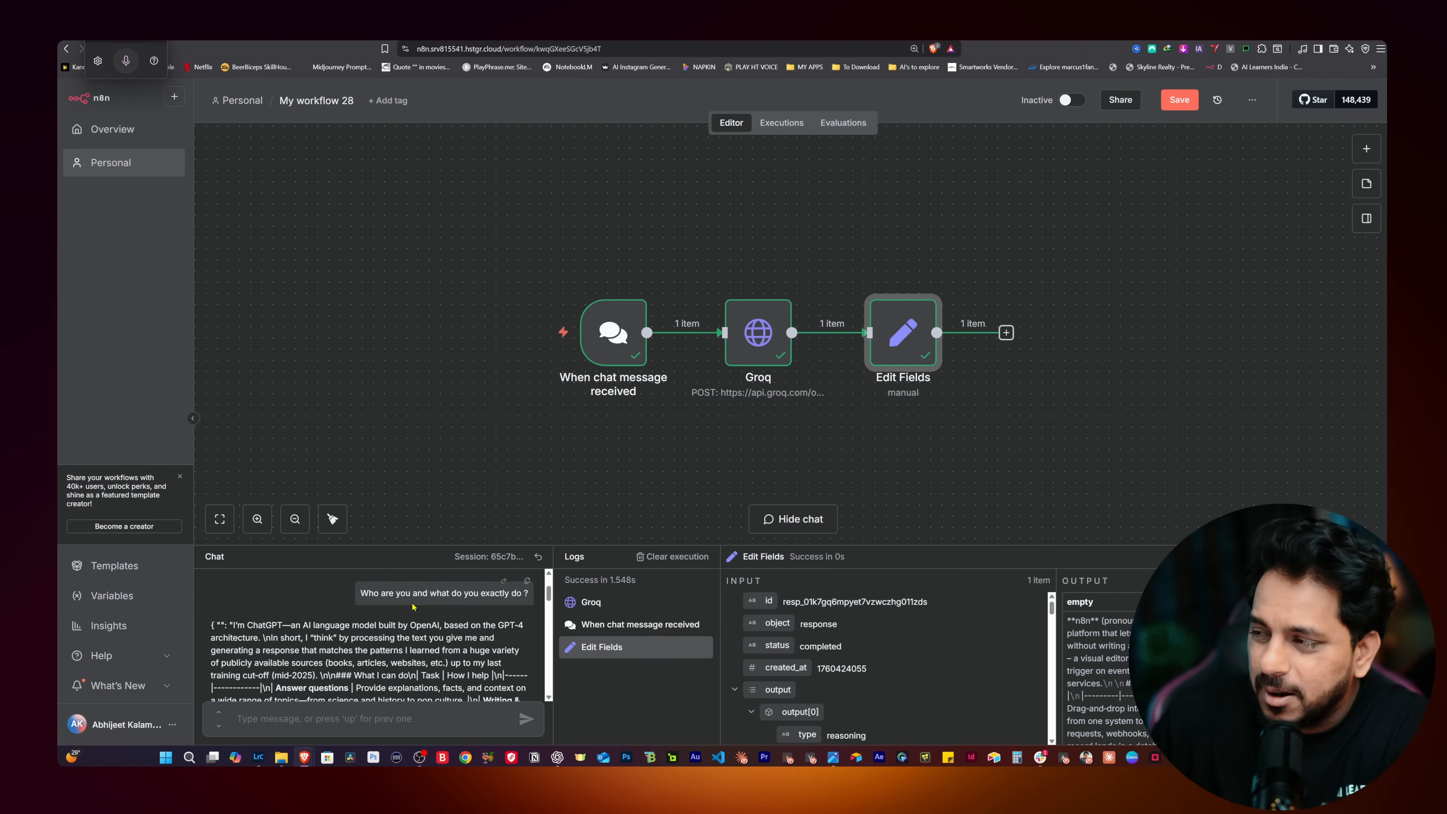
Open the Groq node and select the value of its model body parameter.
double_click(755, 329)
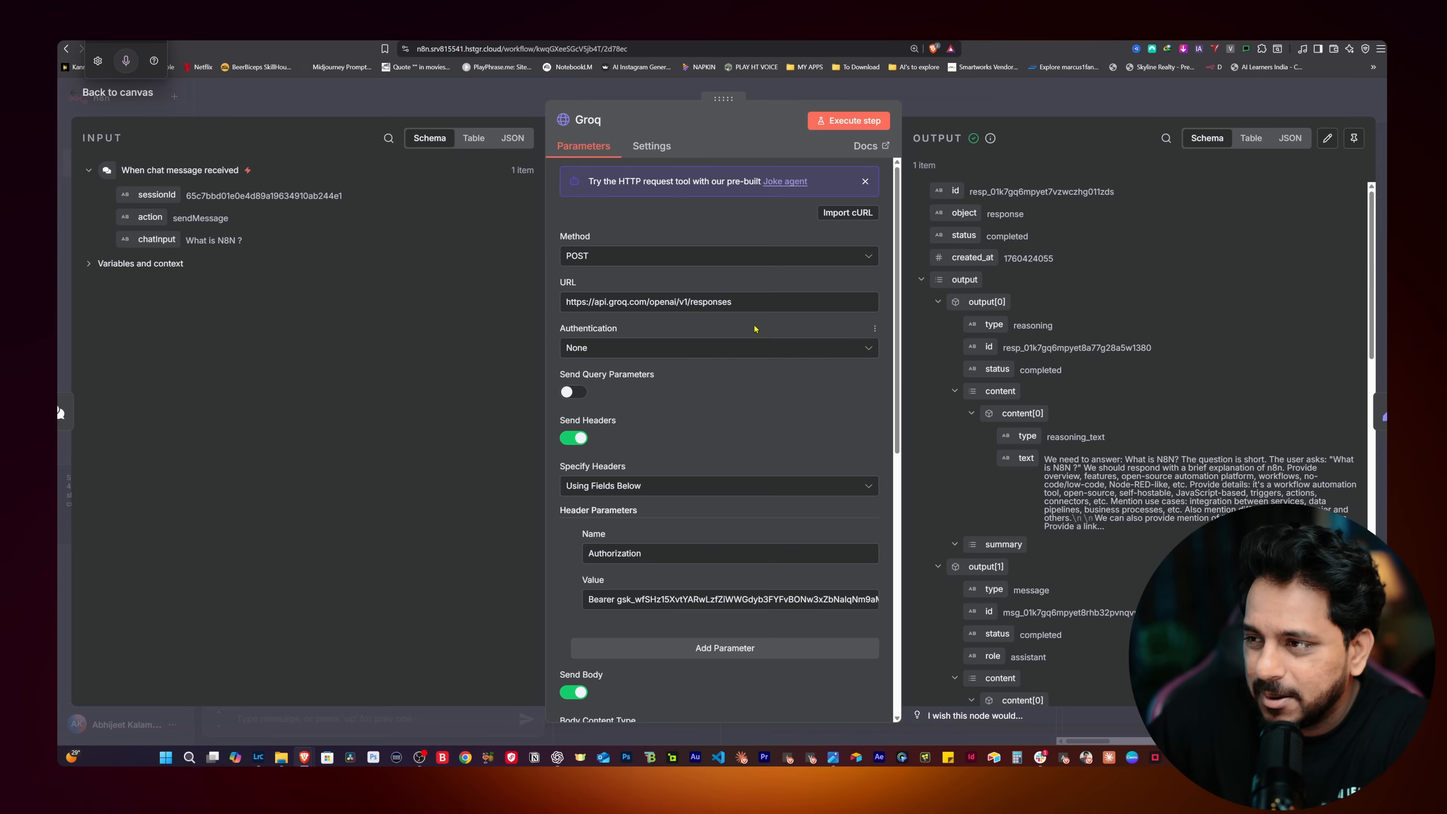
scroll(718, 319, "down", 8)
scroll(700, 319, "up", 3)
scroll(696, 353, "down", 3)
left_click_drag(667, 389, 563, 390)
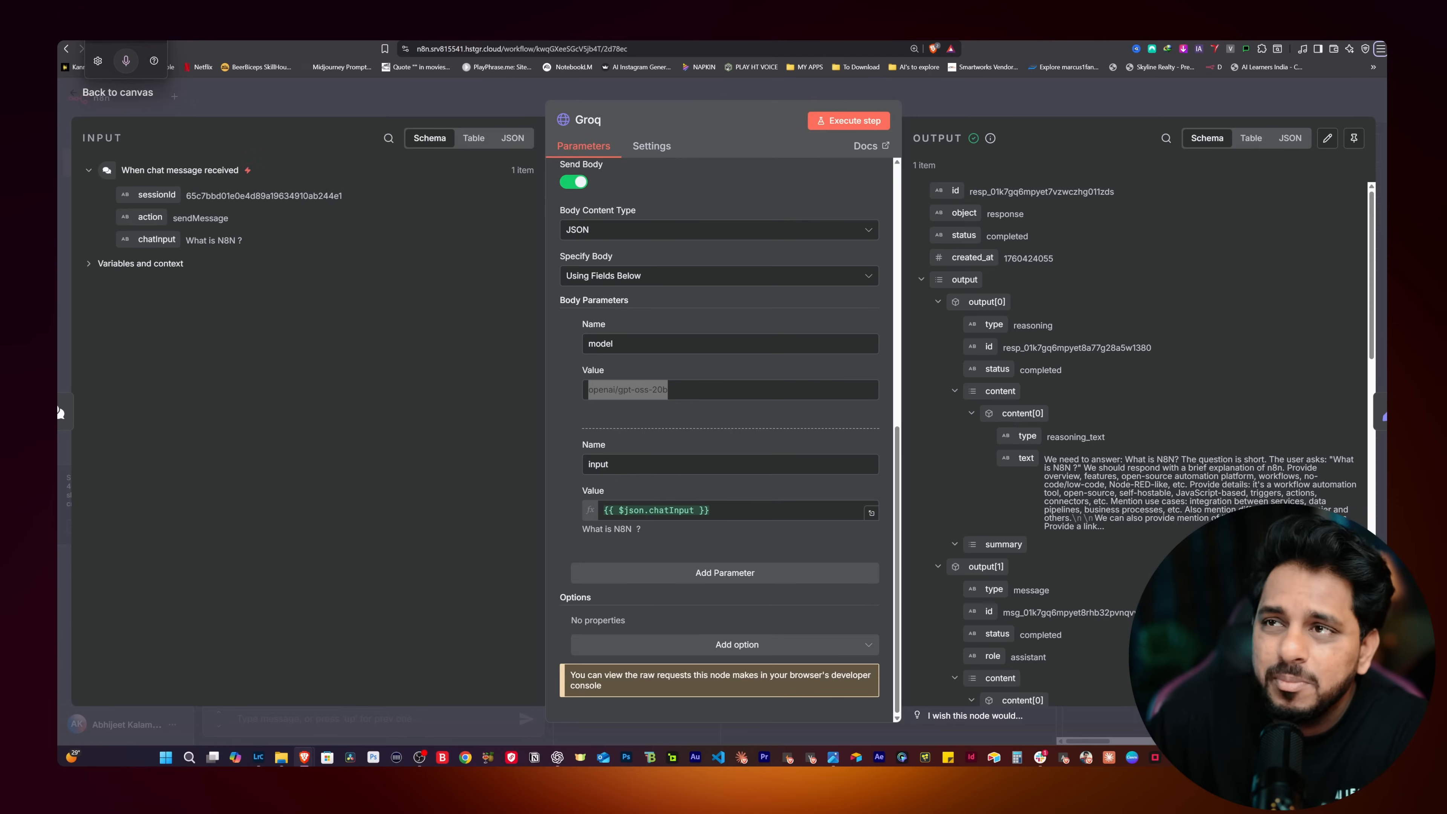
Switch to the Groq console docs, open the Models page and review the supported models.
key("ctrl+Tab")
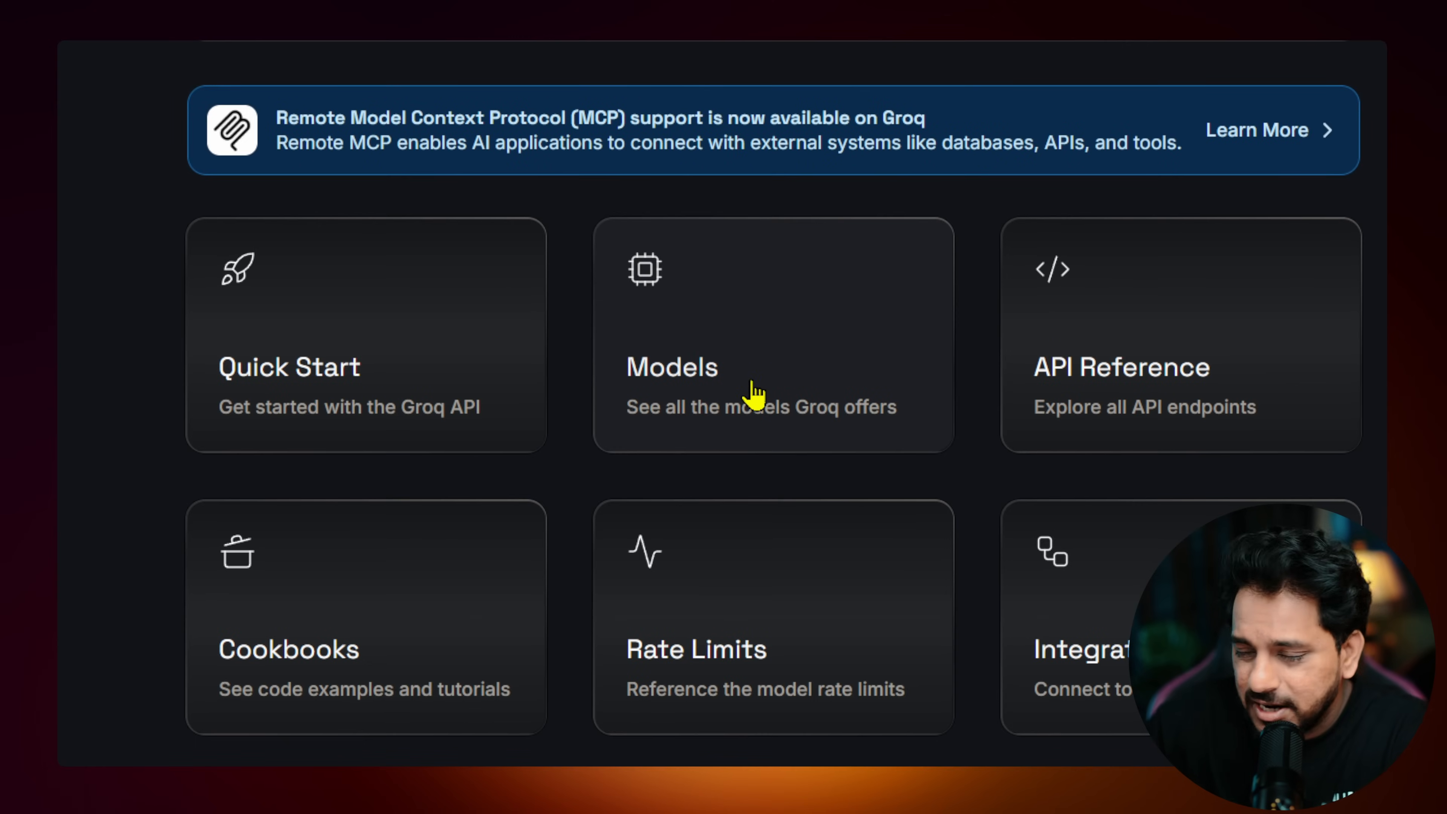
left_click(756, 394)
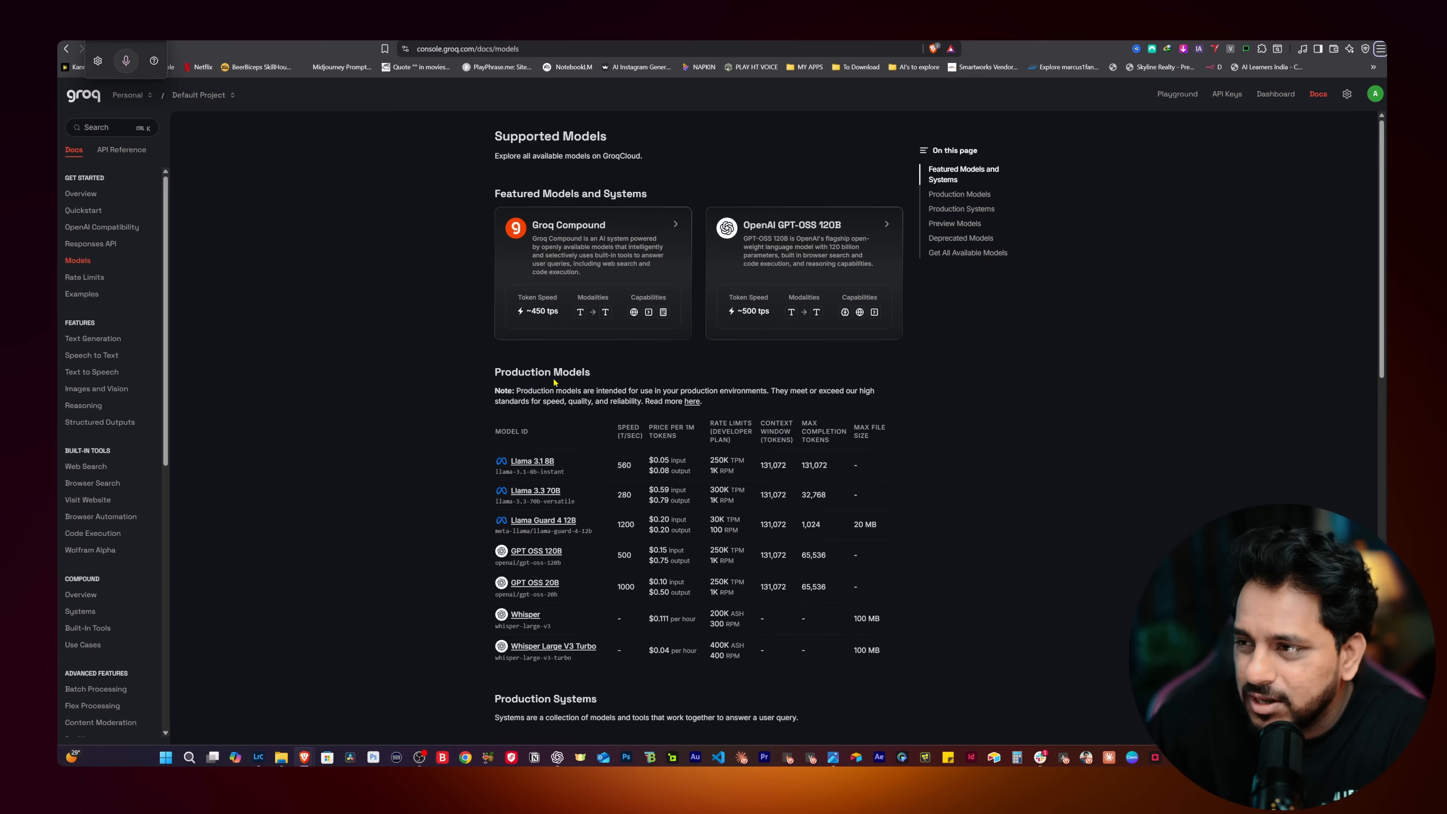
scroll(554, 387, "down", 12)
scroll(601, 222, "down", 5)
scroll(578, 473, "up", 20)
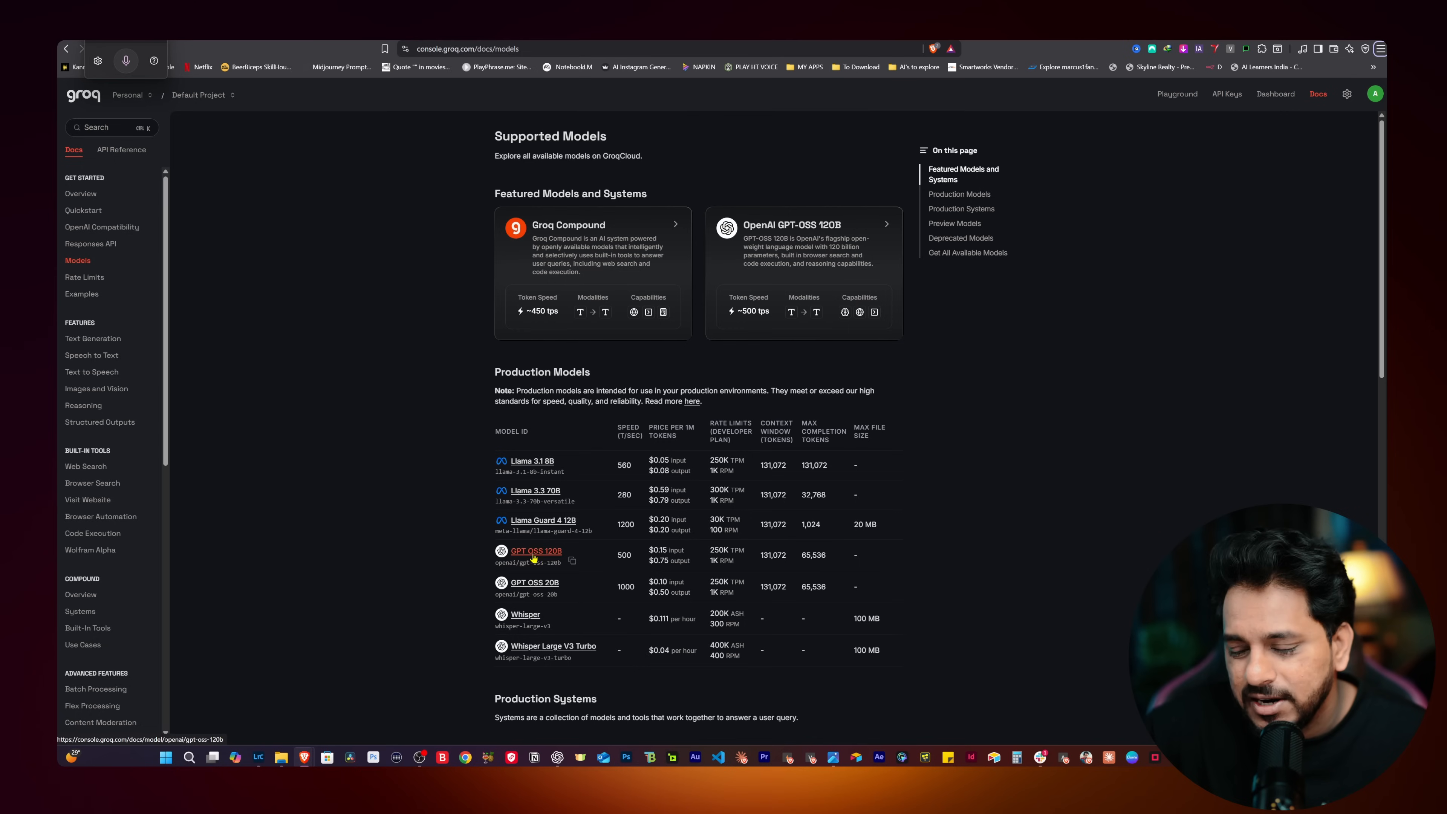
Copy the Llama 3.3 70B model ID and set the Groq node's model parameter to llama-3.3-70b-versatile.
left_click(573, 562)
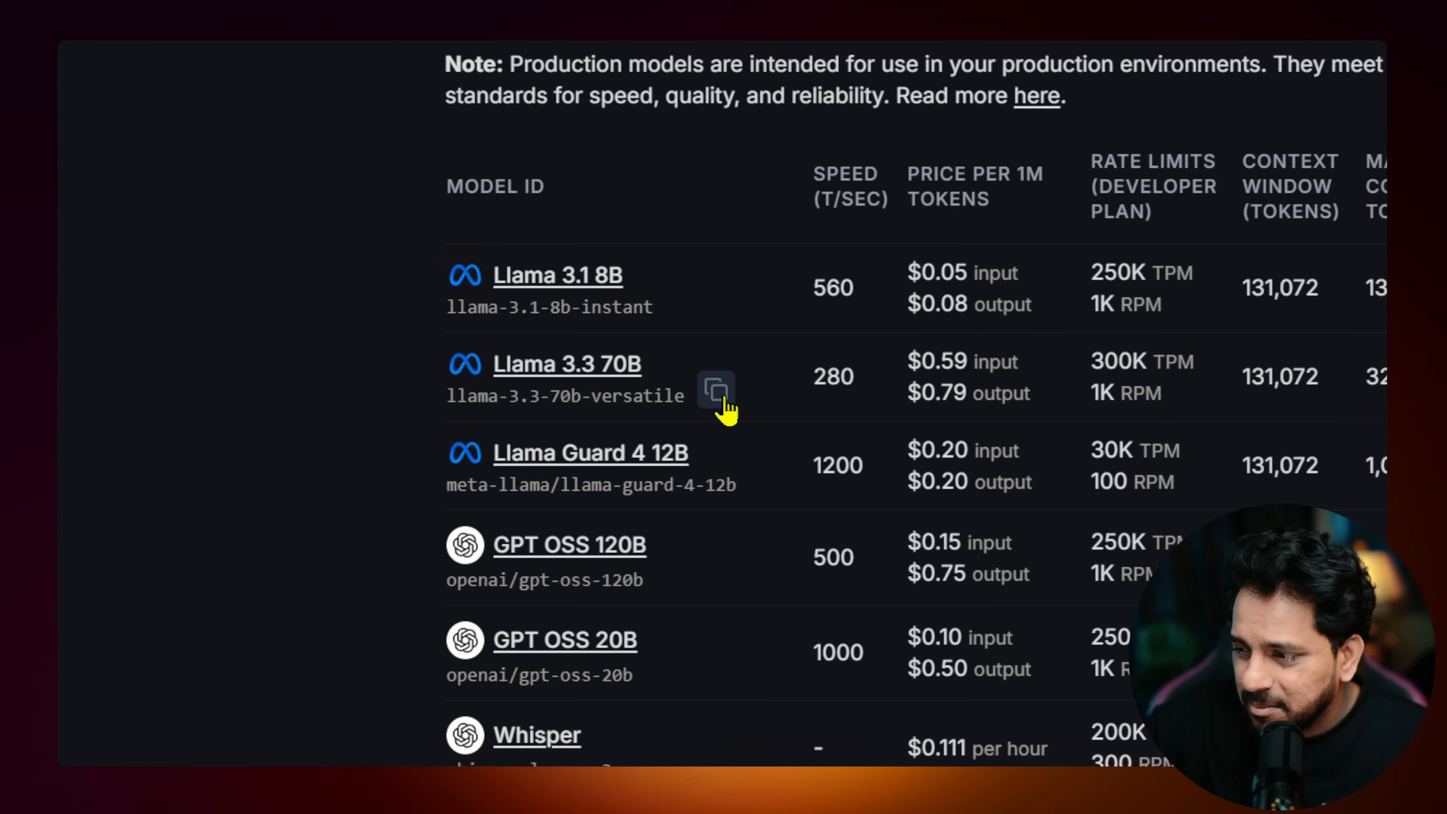
left_click(725, 398)
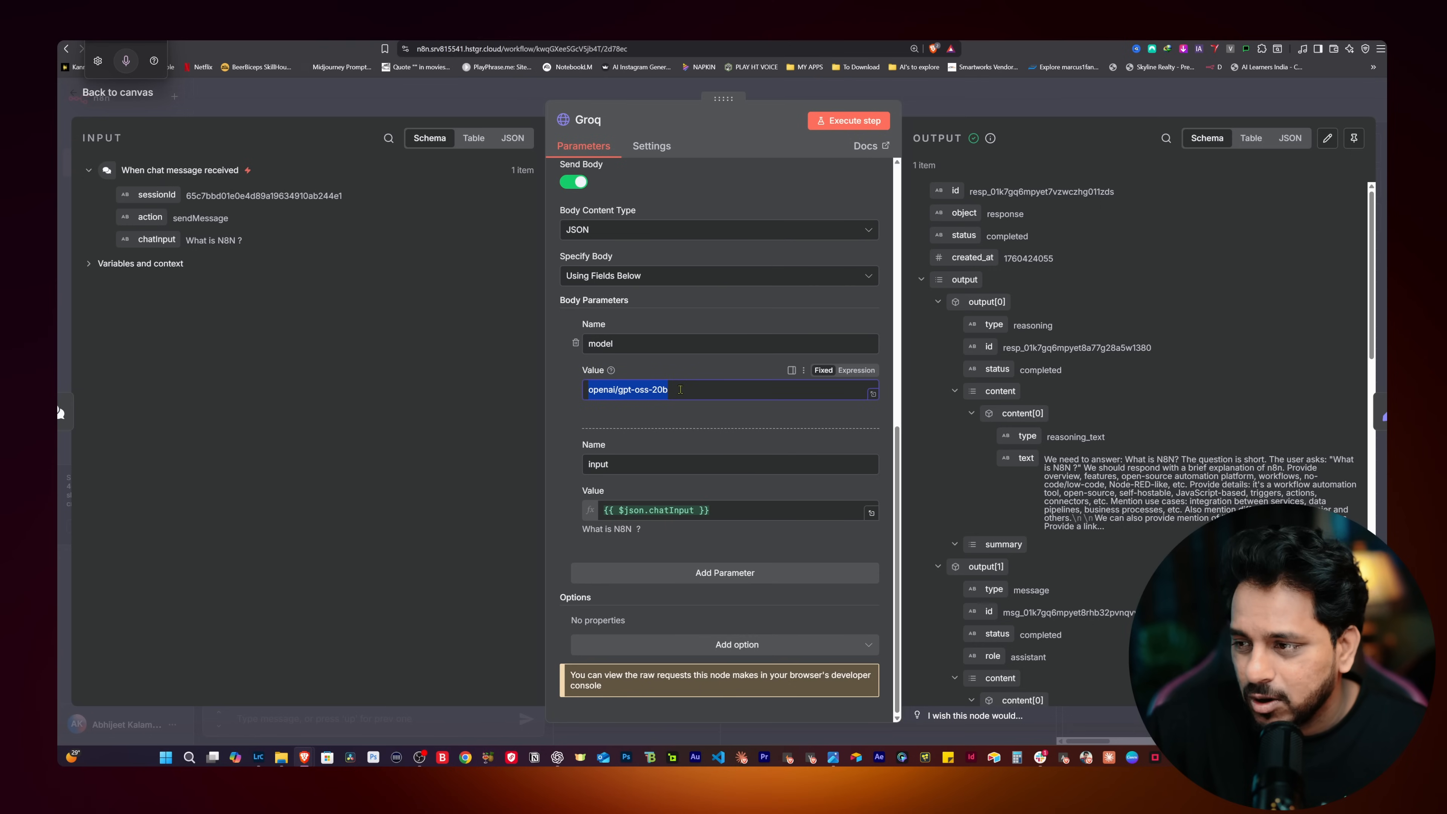
key("ctrl+v")
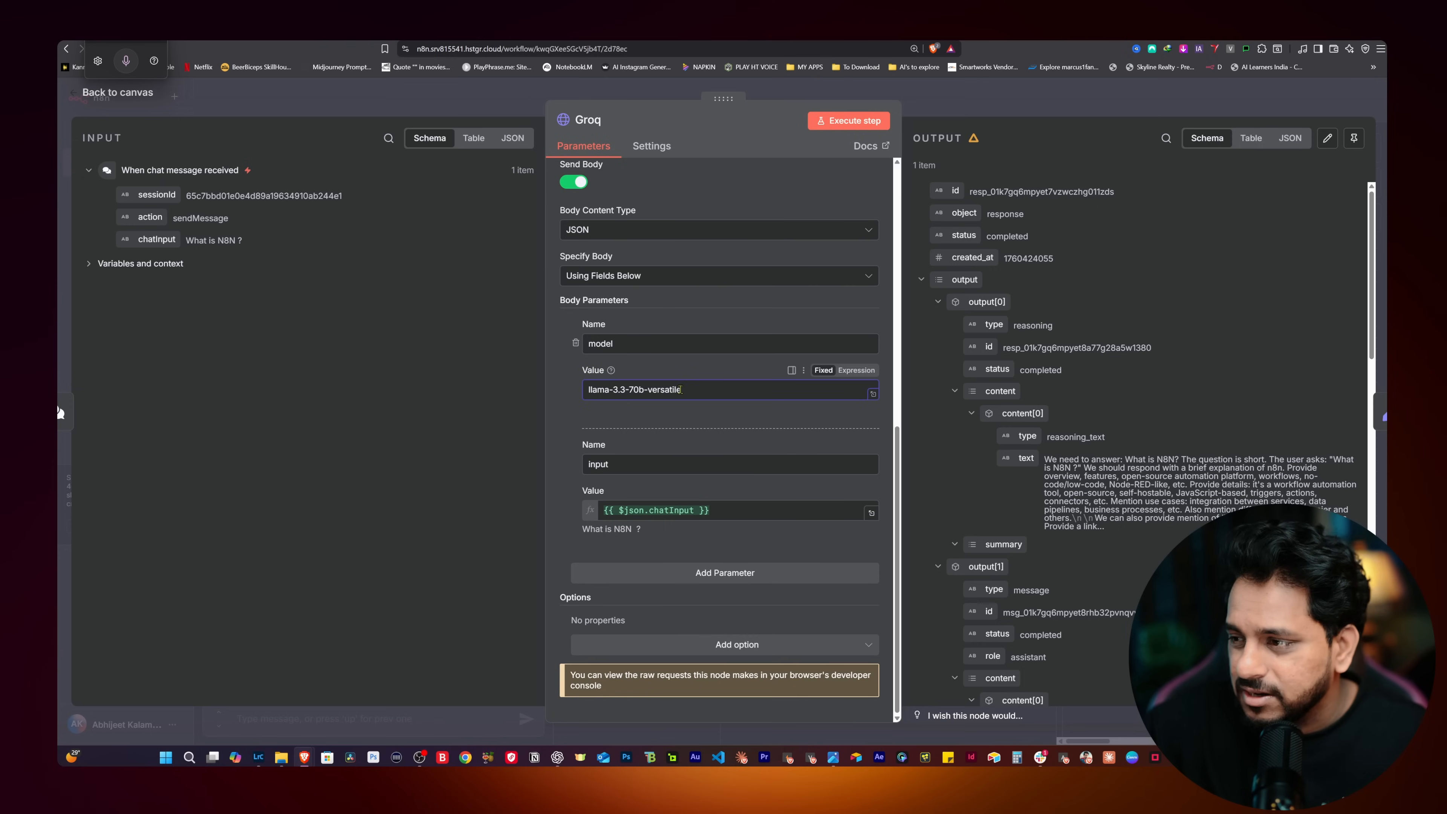
Return to the canvas, reset the chat session and send the message "Hey" to test the new model.
left_click(511, 100)
left_click(535, 561)
type("Hey")
key("Return")
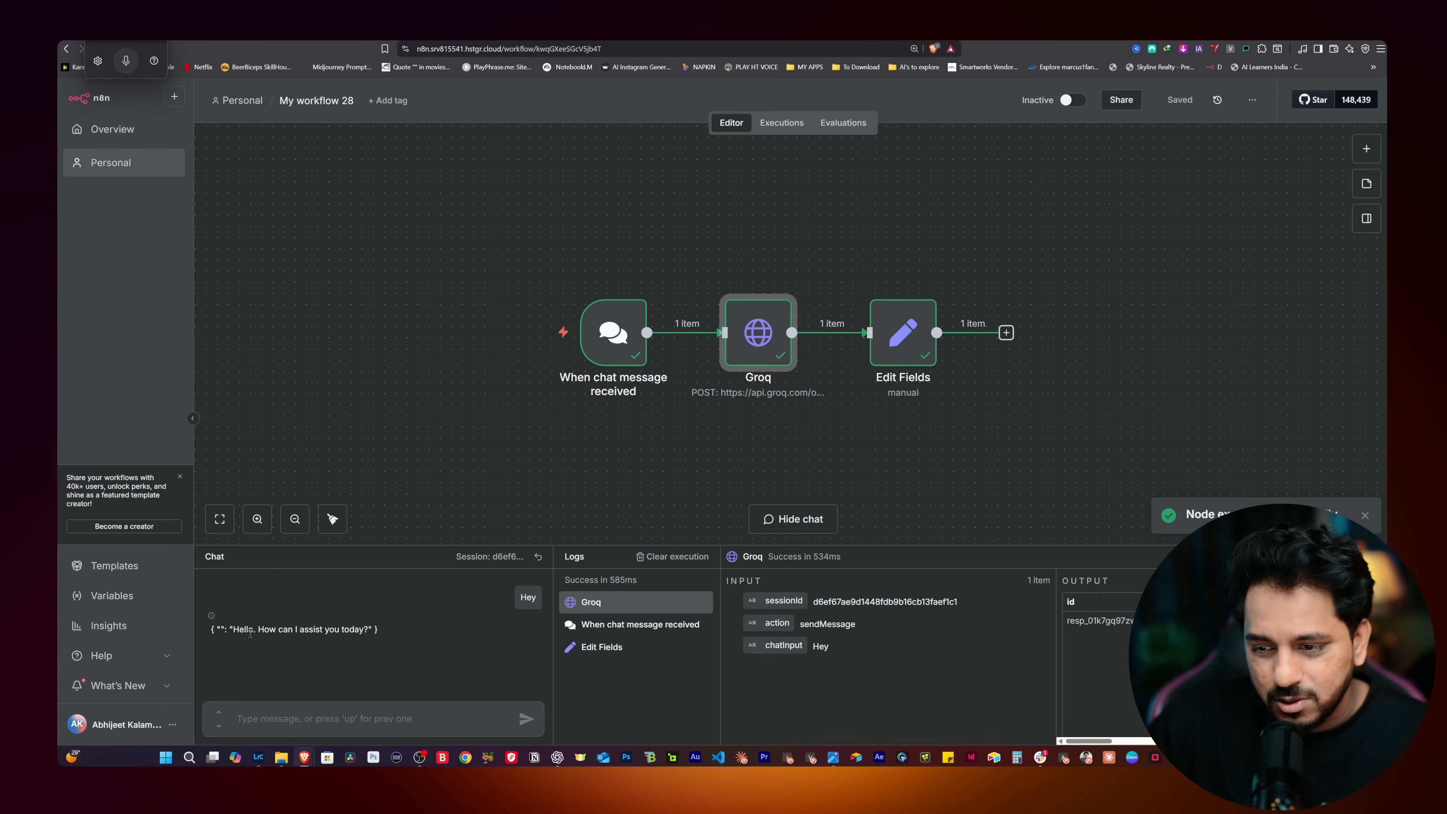
Send the chat message "So what model are you" and read through the reply.
key("super+h")
type("So what model are you")
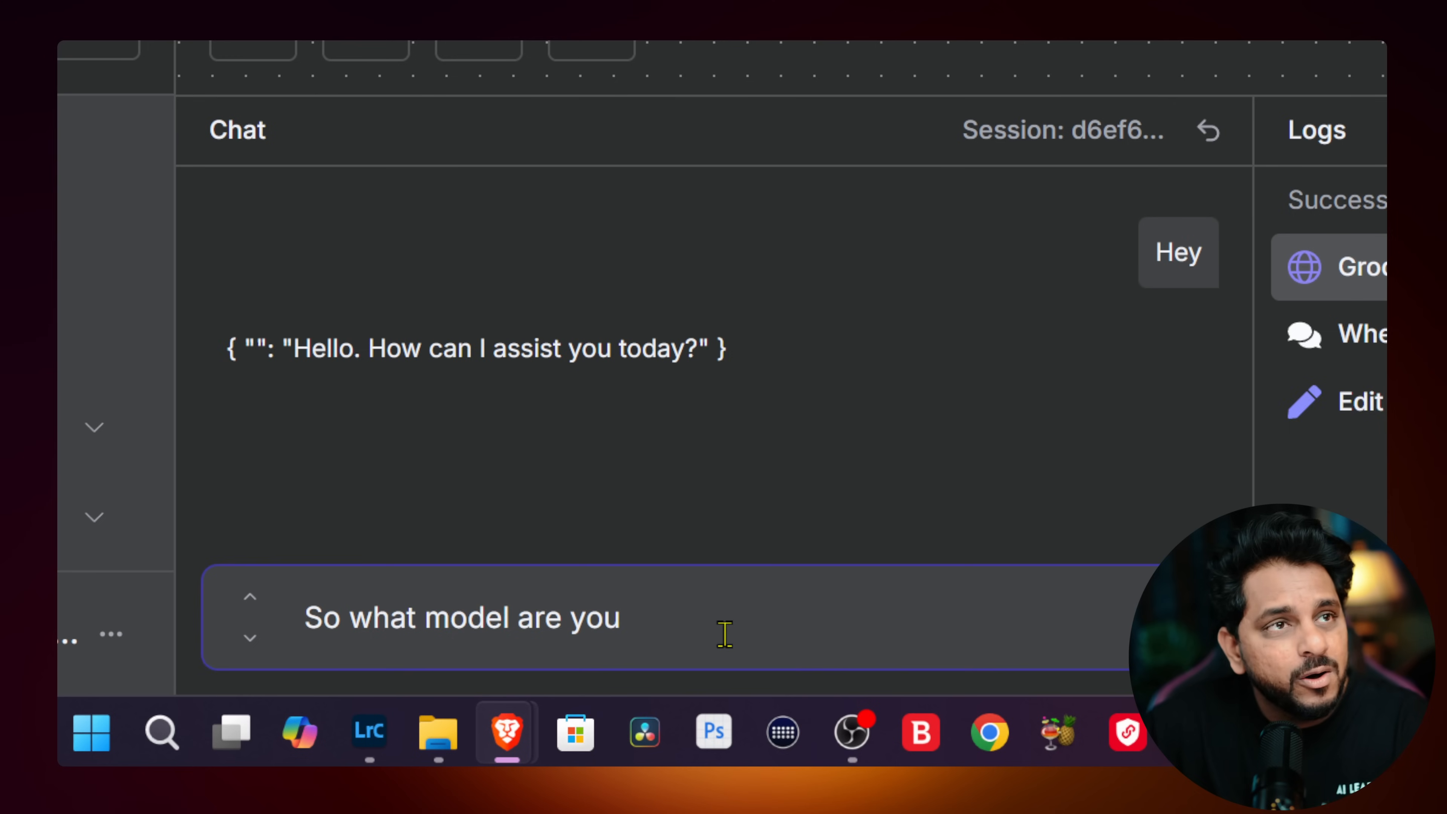
key("Return")
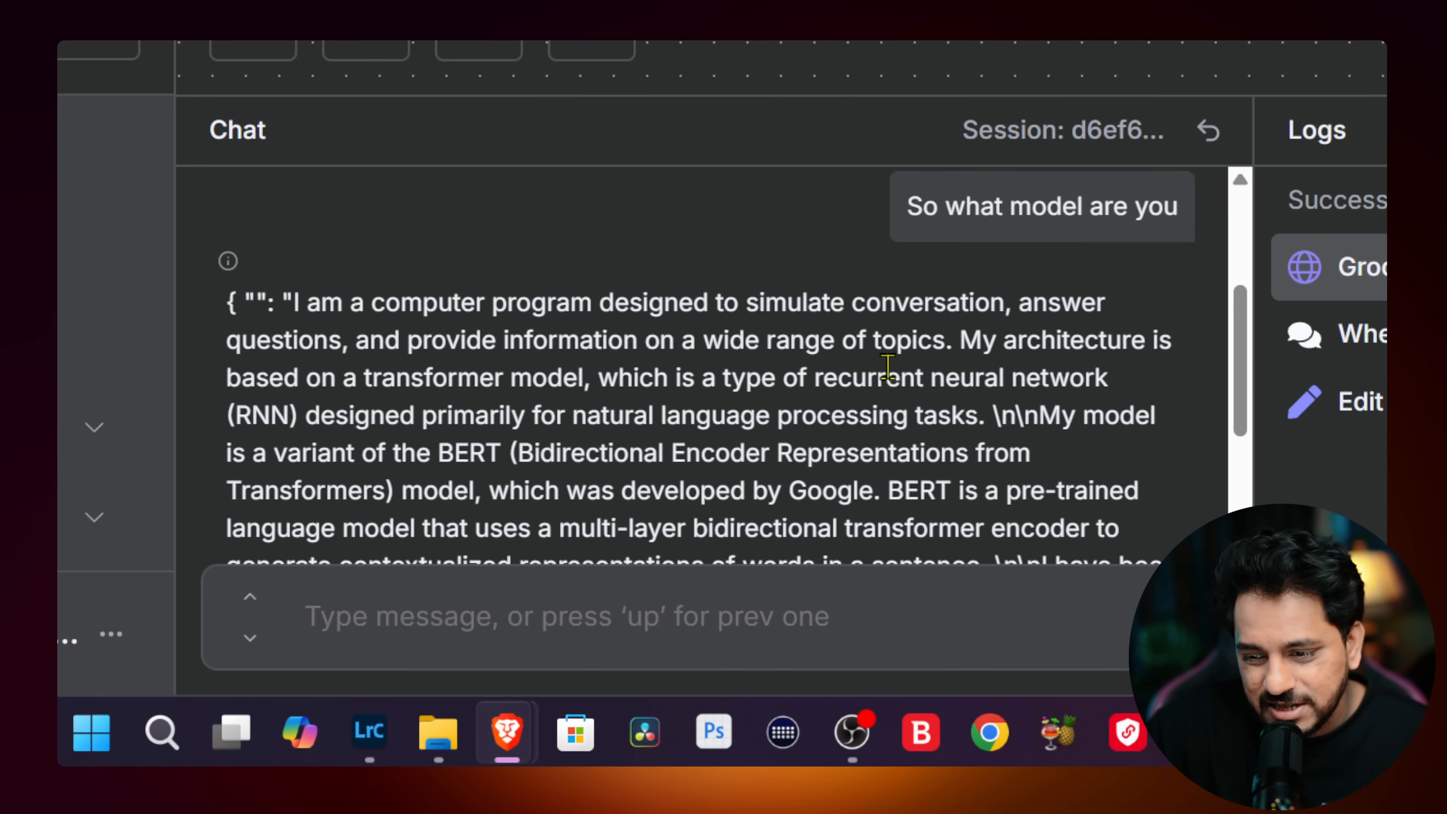
scroll(888, 368, "down", 5)
scroll(695, 296, "up", 9)
scroll(695, 297, "down", 9)
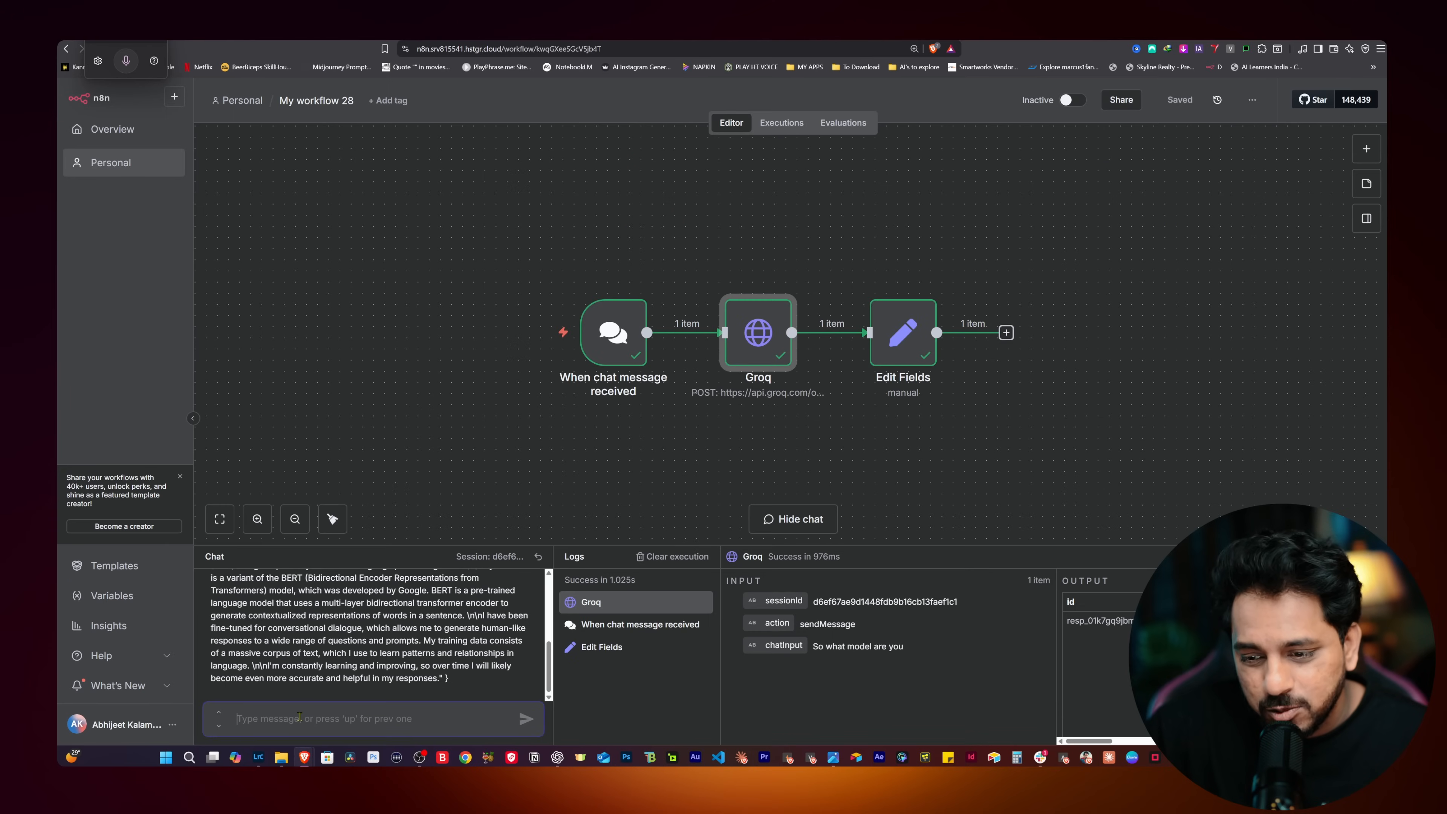
Send the chat message "How many countries are there in the world", read the reply and reopen the Groq node.
type("How many countries are there in the world")
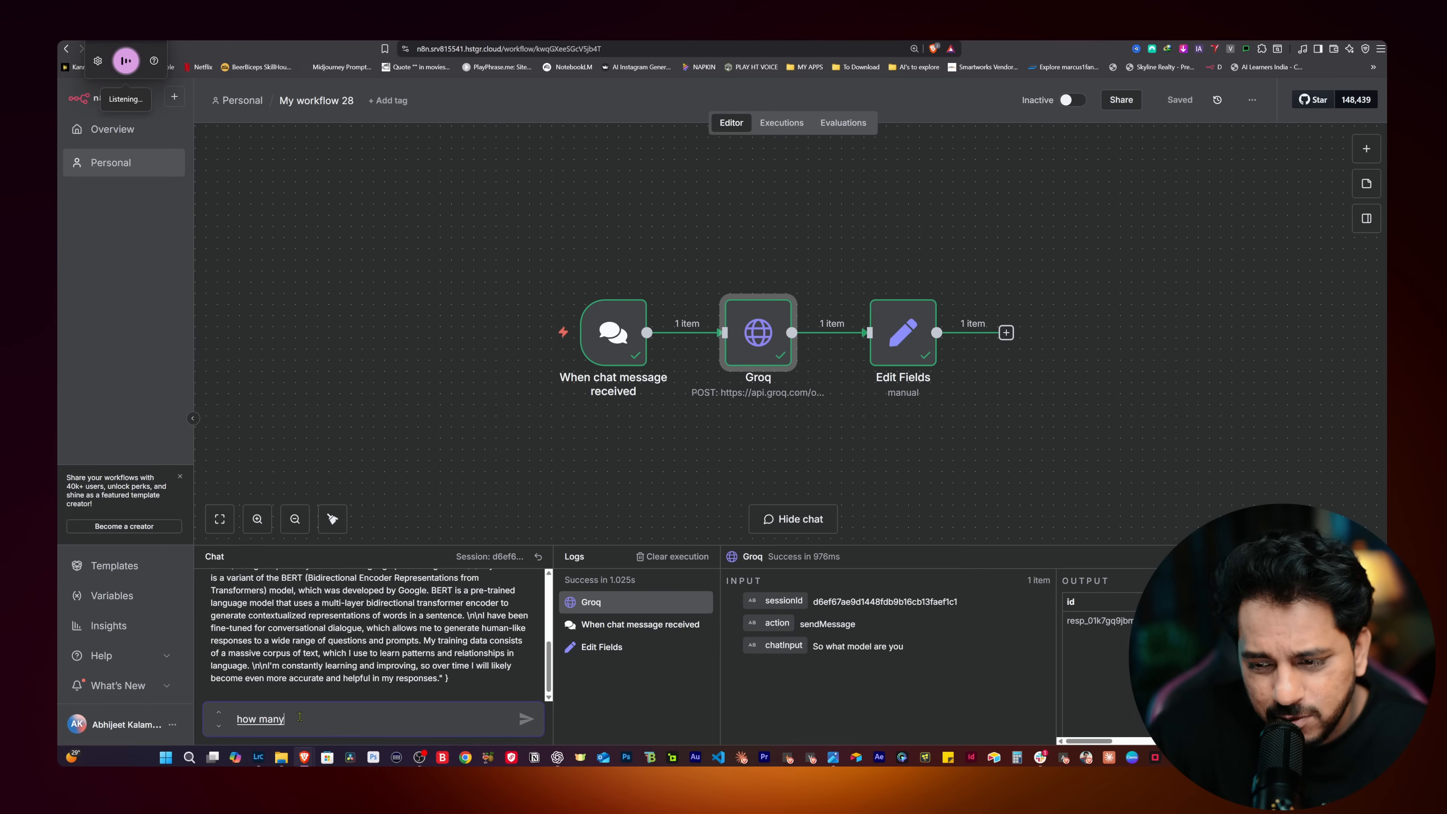
key("Return")
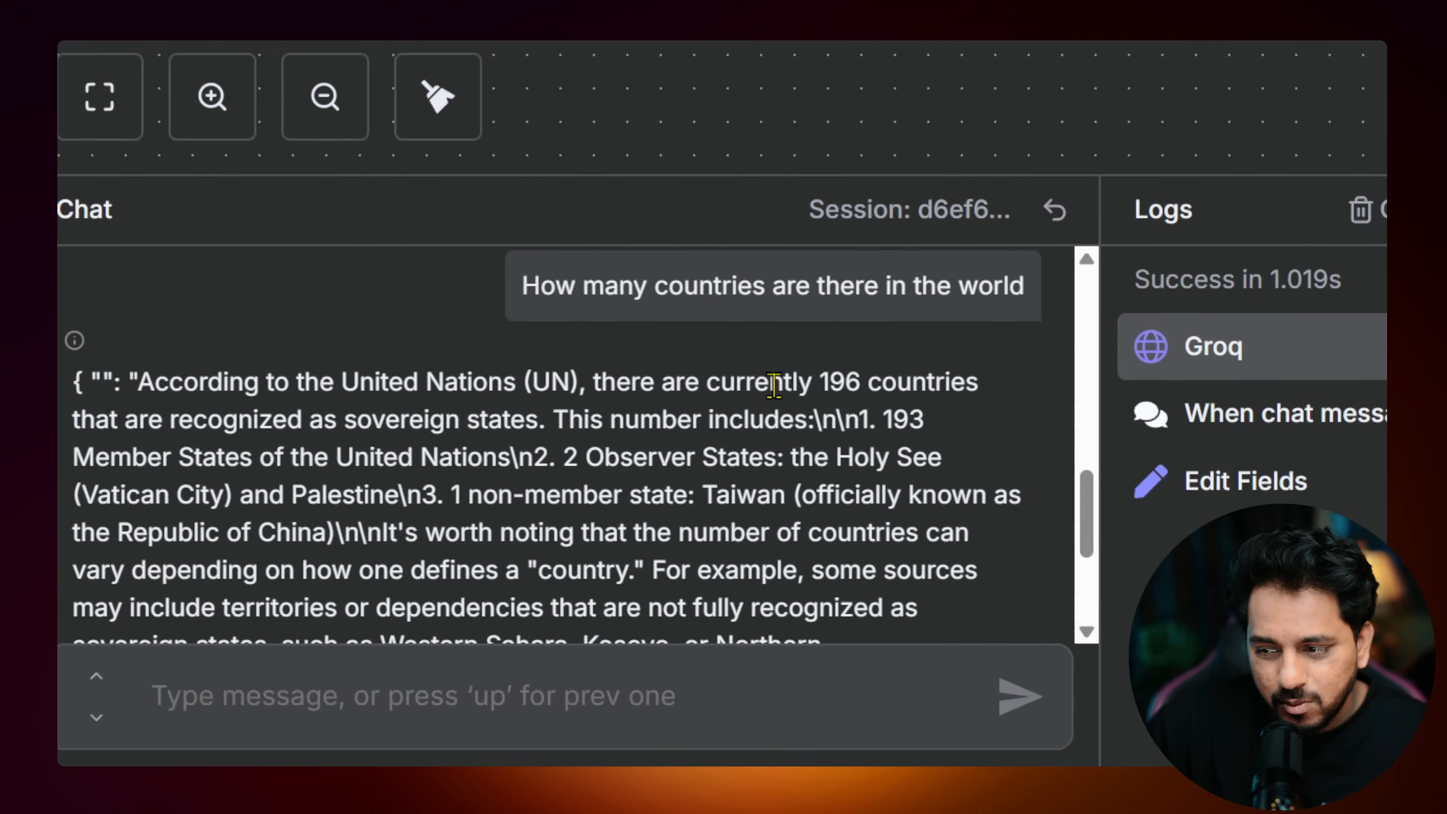
scroll(717, 396, "down", 3)
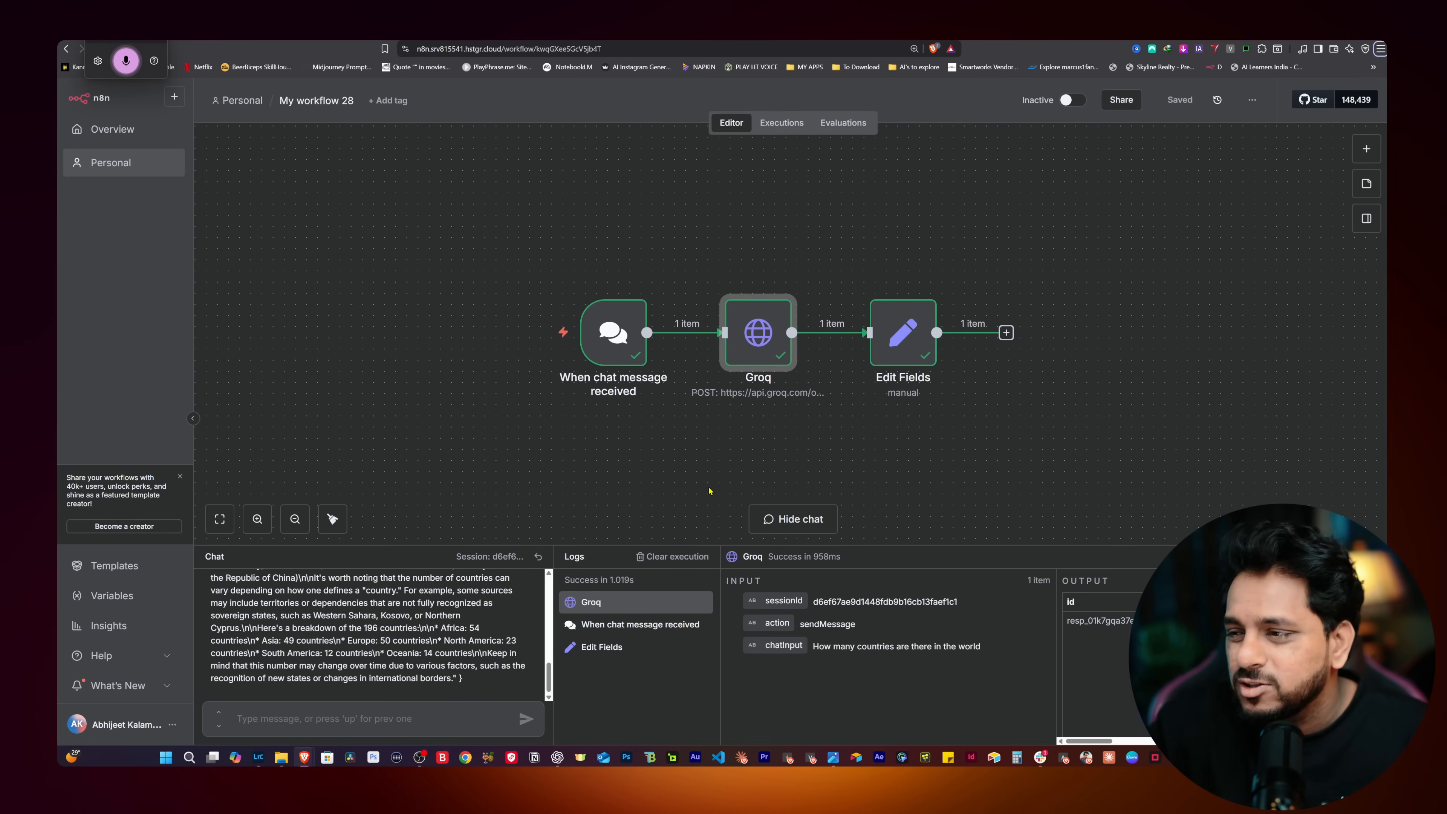
double_click(778, 341)
scroll(683, 473, "down", 6)
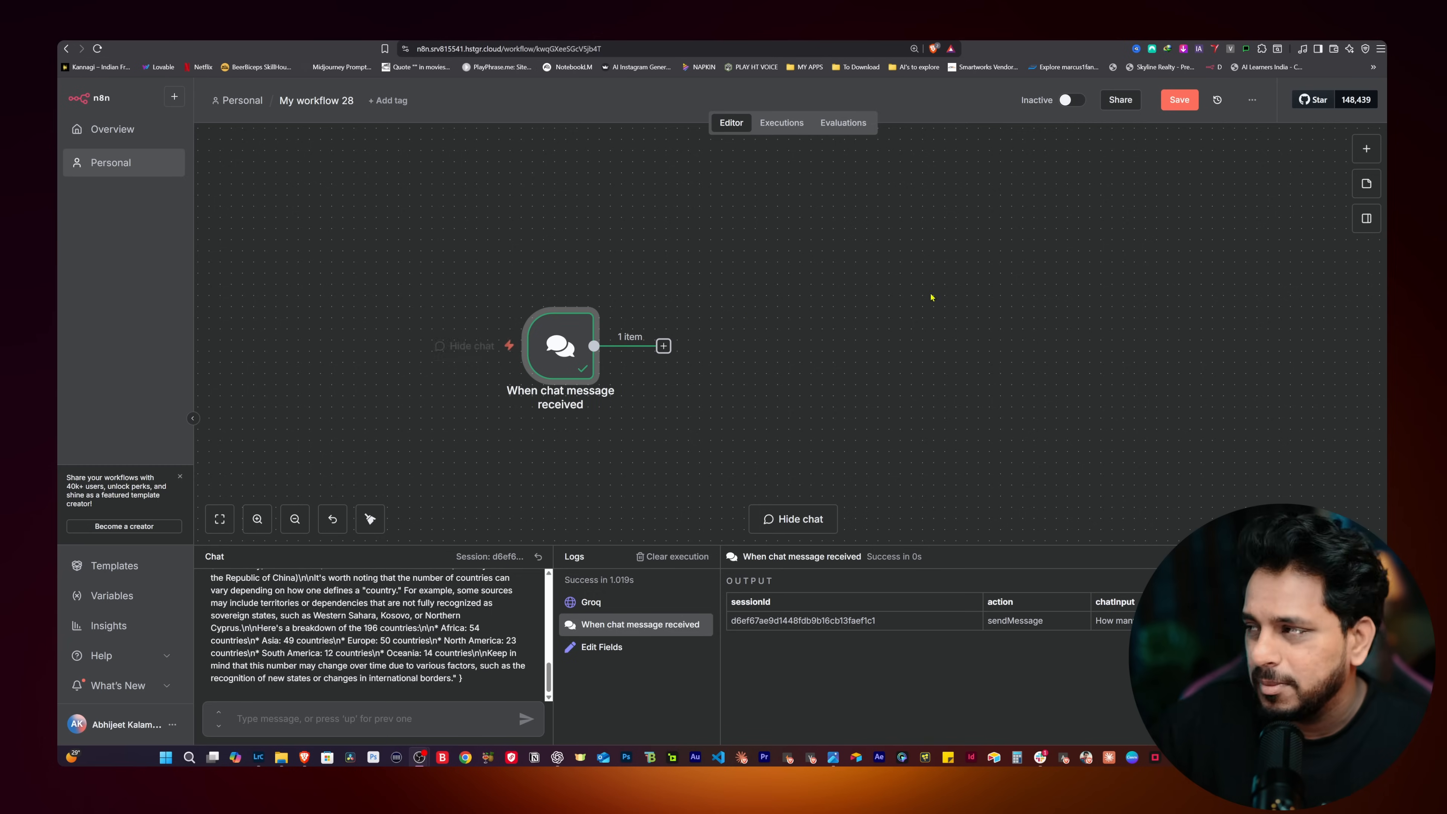
Add an AI Agent node after the chat trigger and return to the canvas.
left_click(1366, 149)
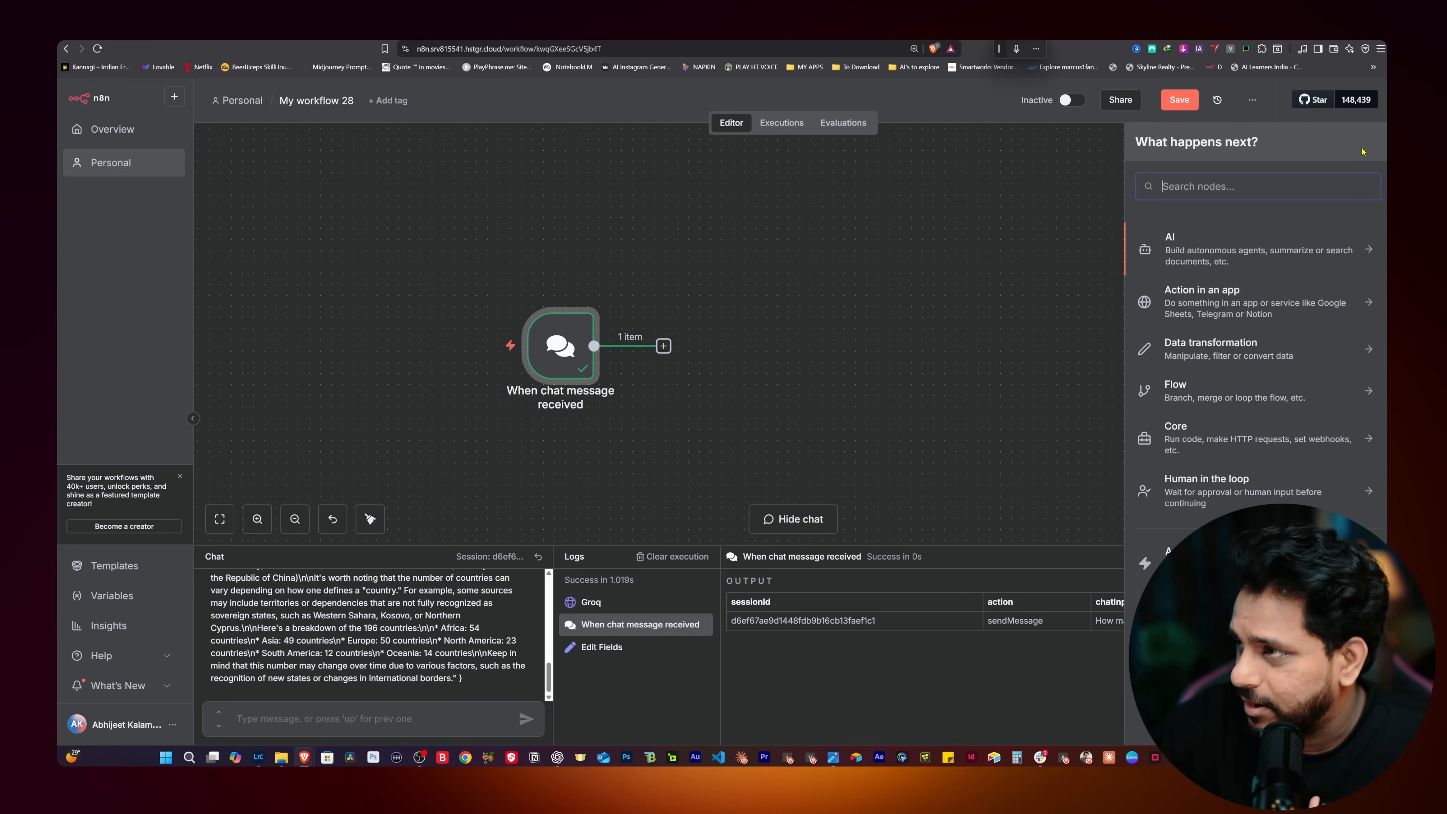
left_click(1203, 249)
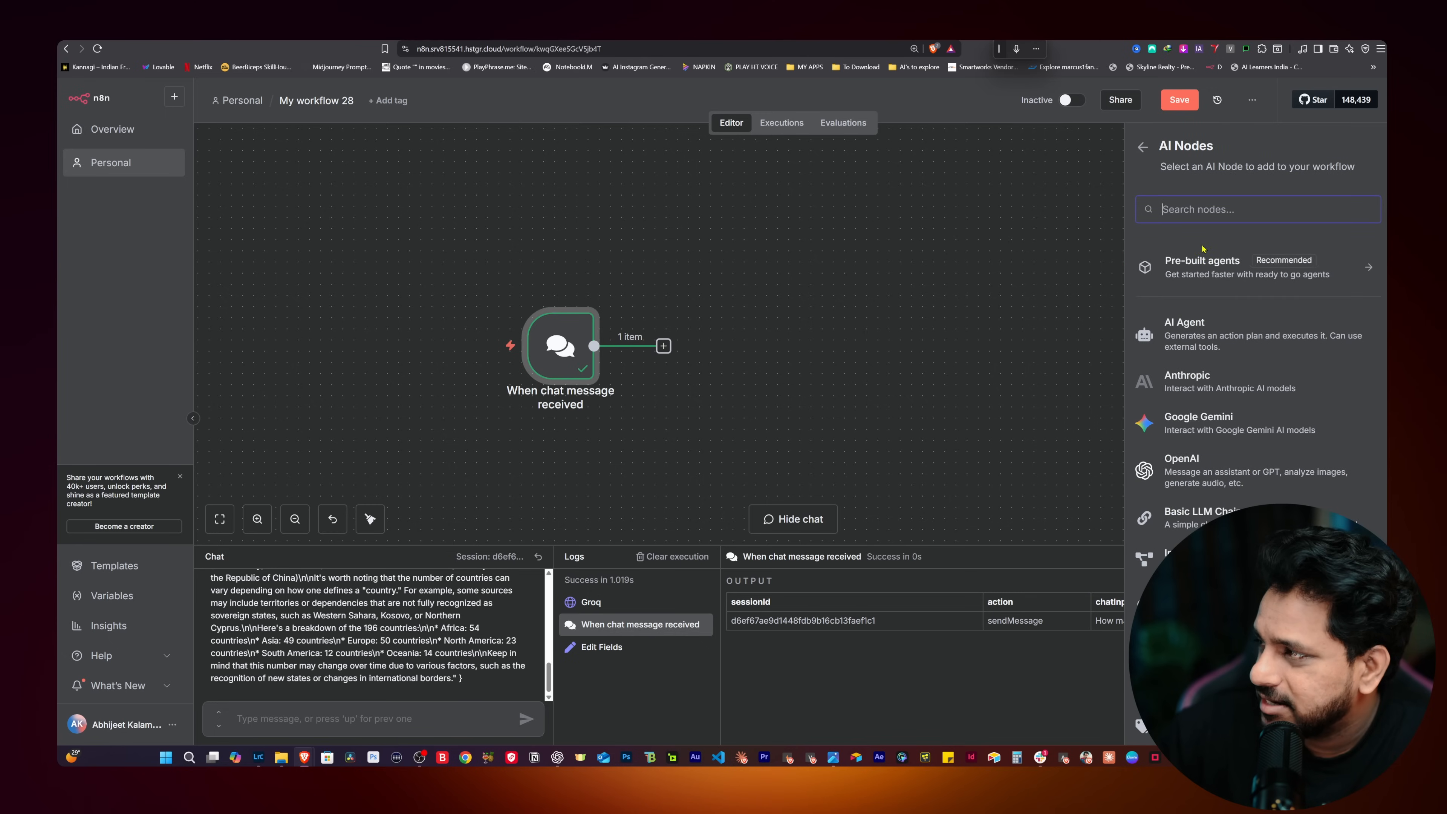
left_click(1201, 336)
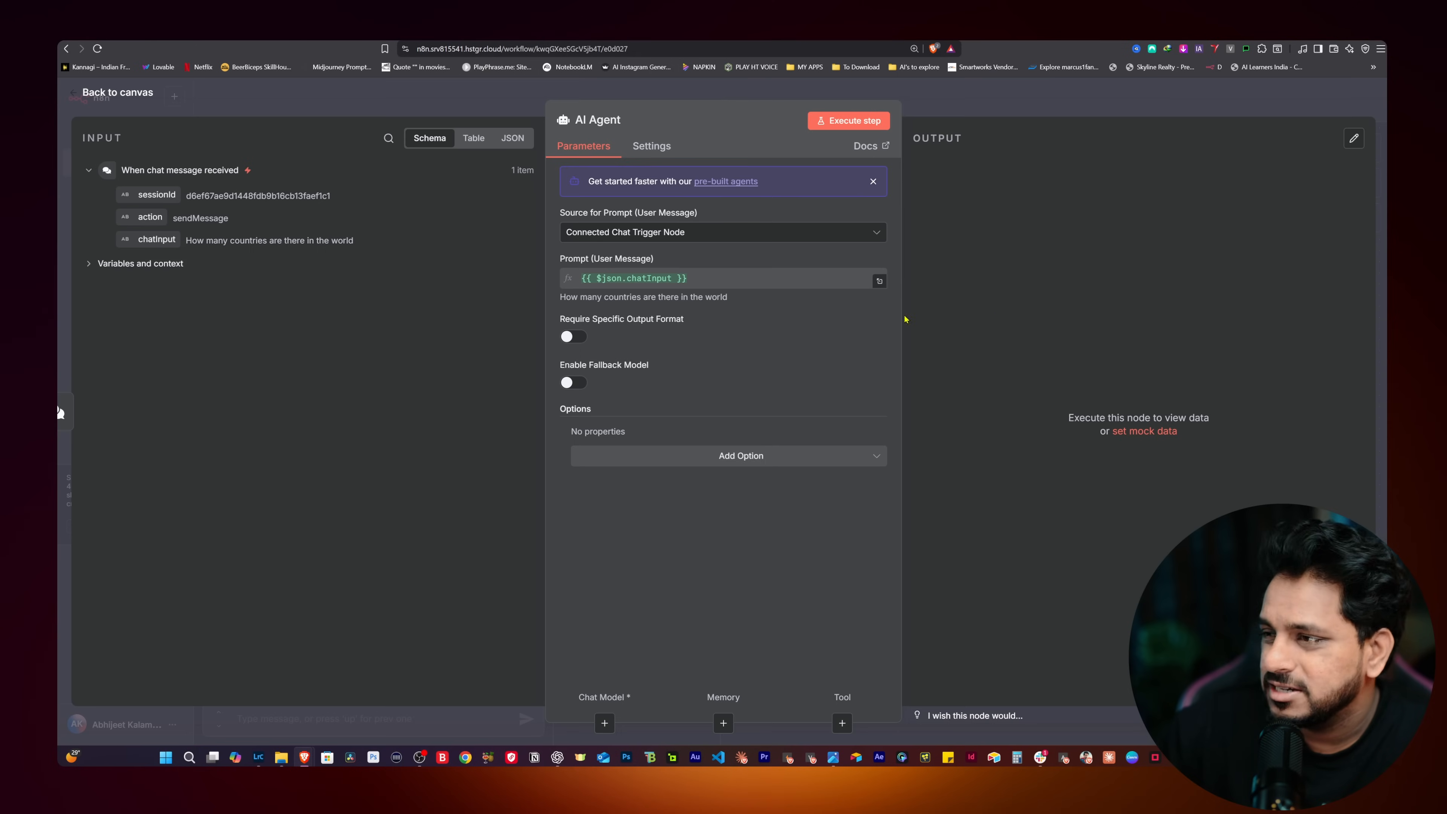
left_click(317, 112)
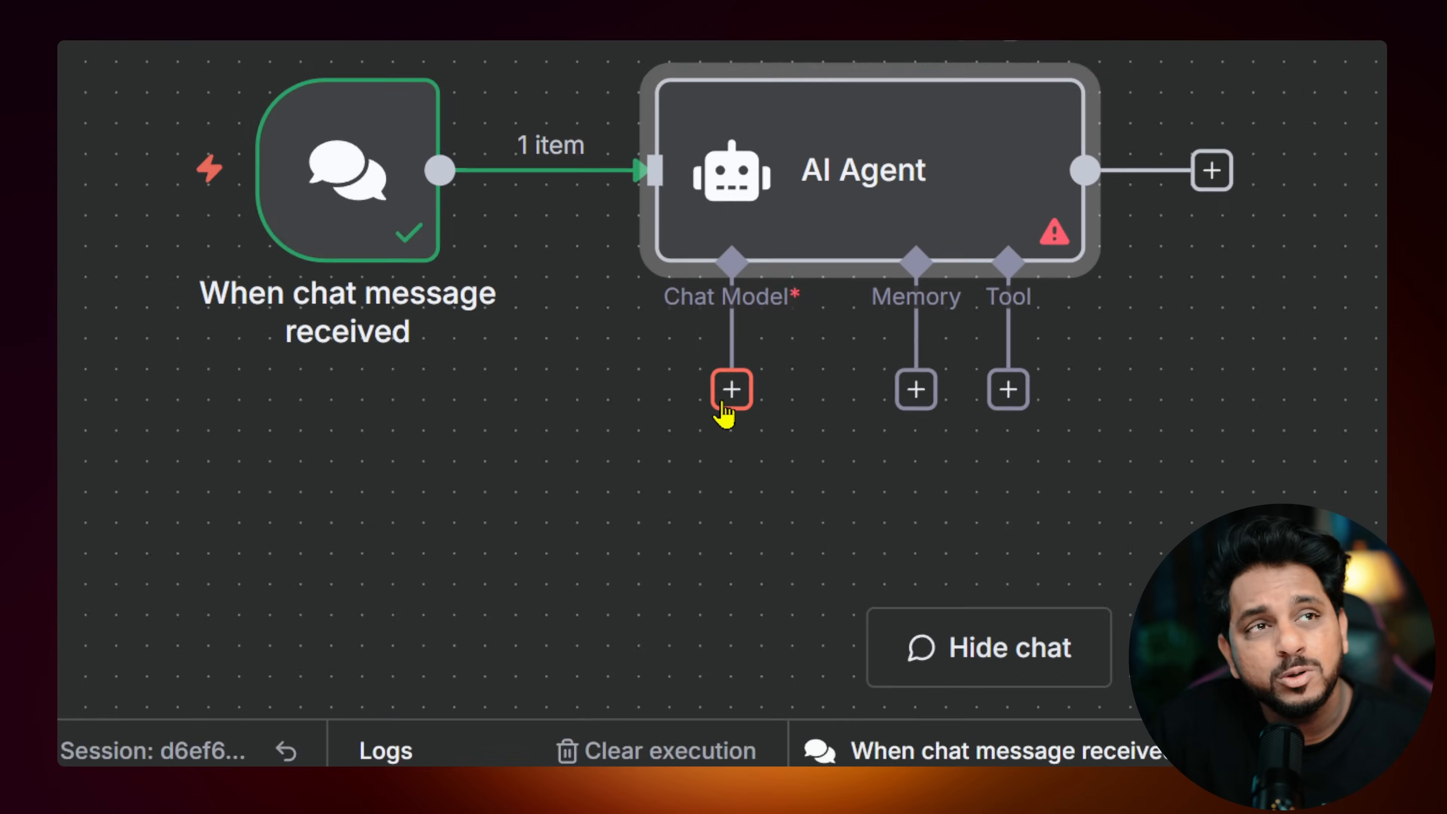
Attach a Groq Chat Model to the AI Agent as its chat model.
left_click(730, 390)
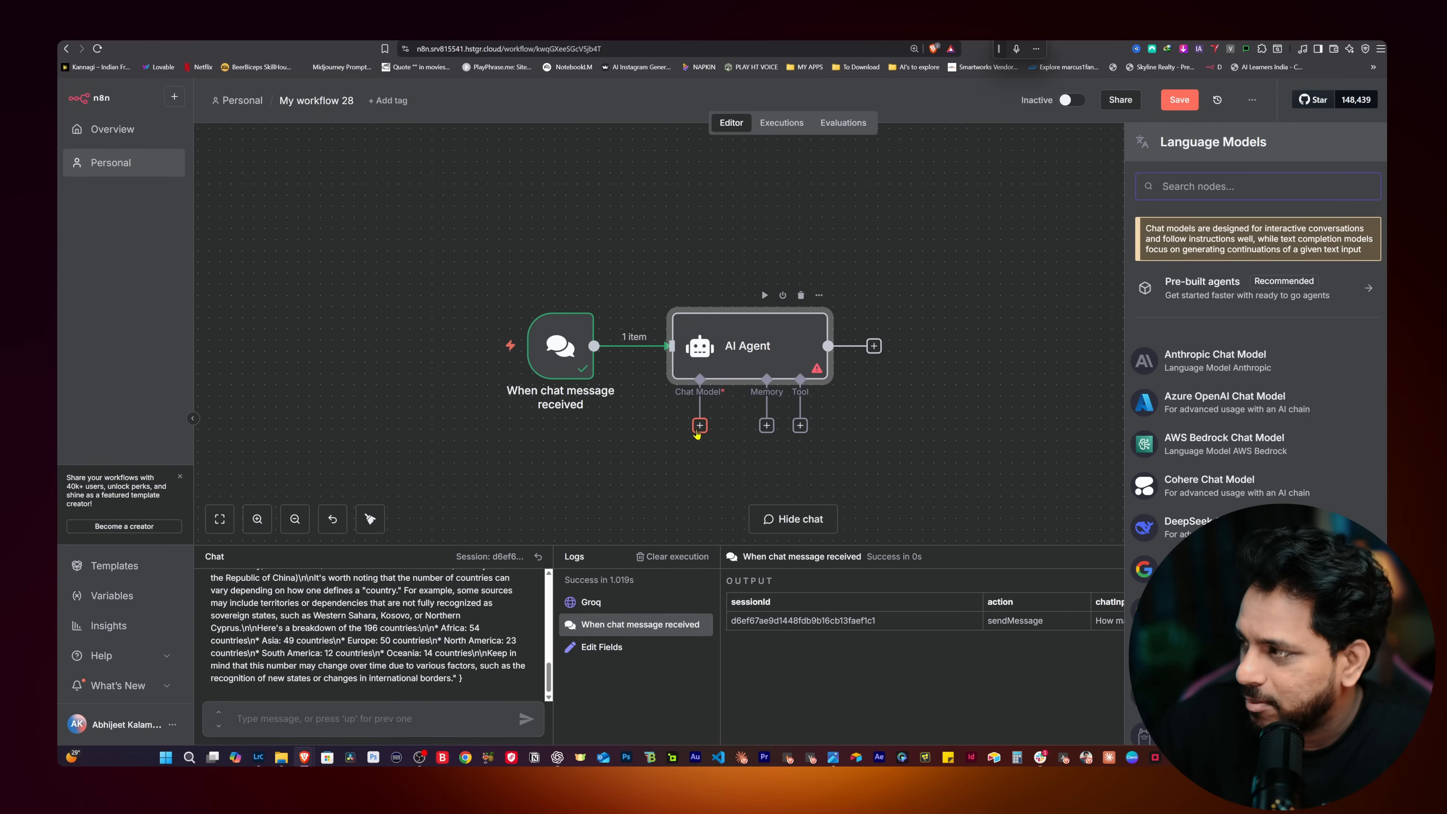
scroll(1206, 449, "down", 5)
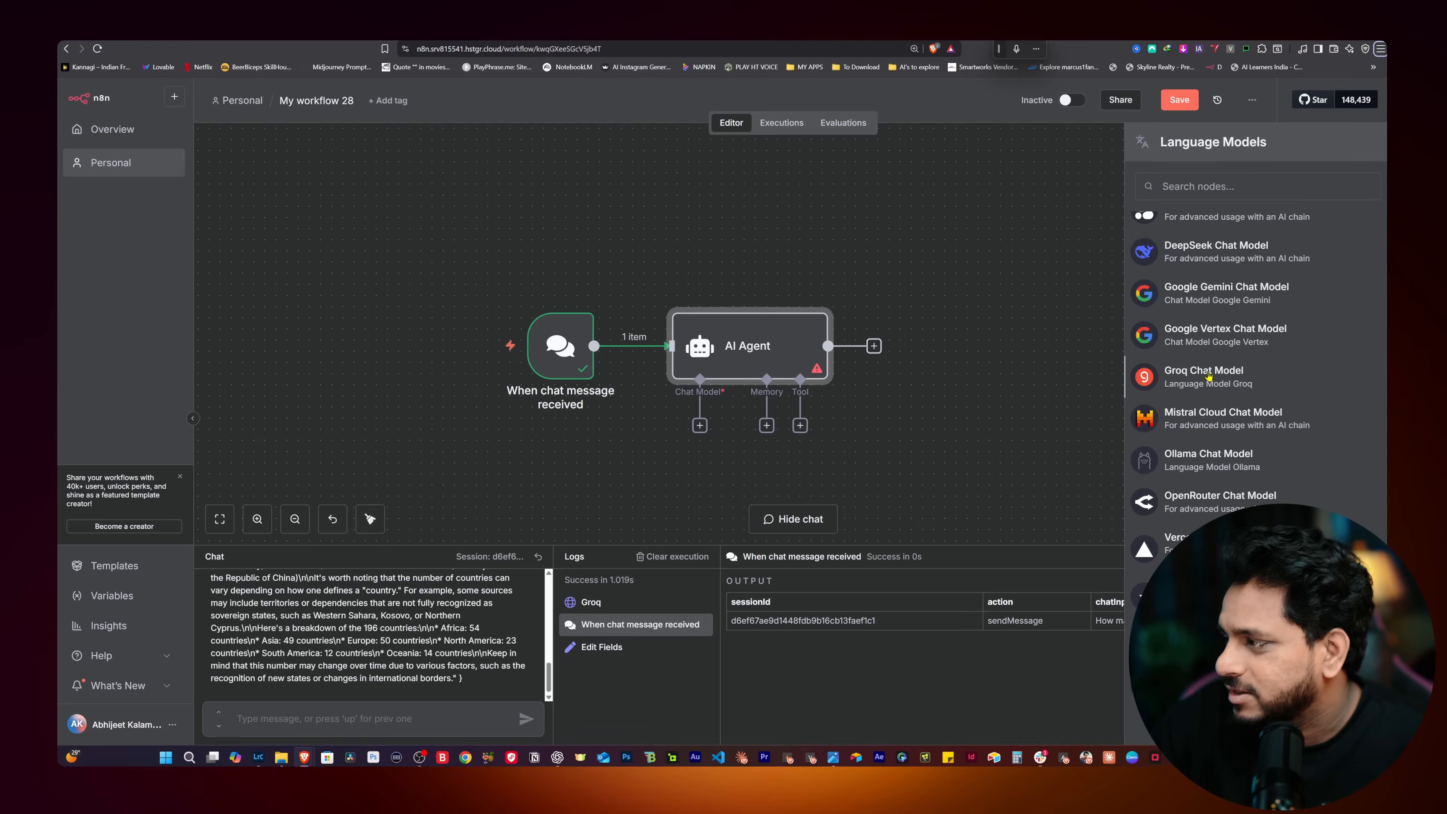
left_click(948, 393)
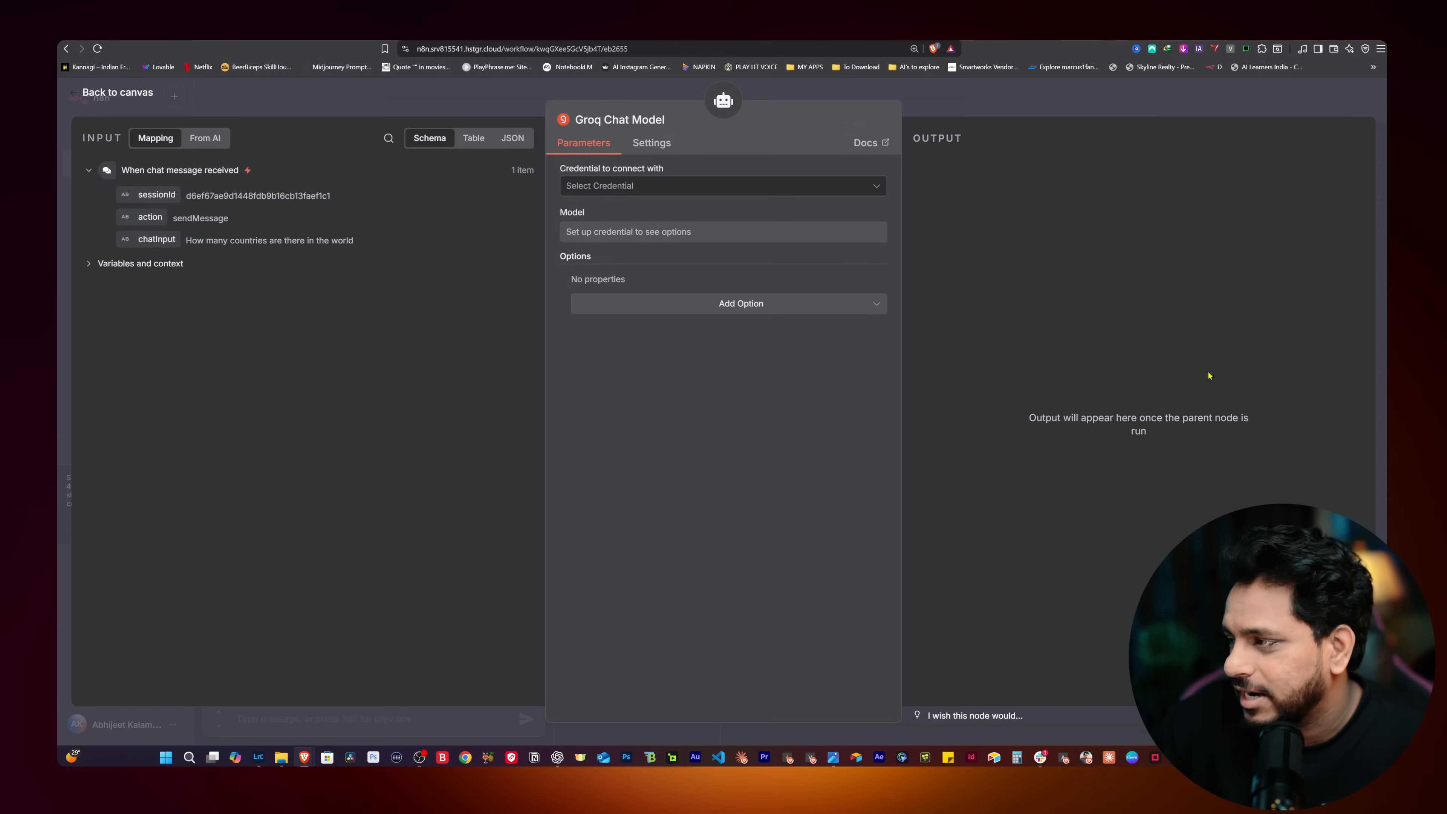
Create a new Groq credential for the Groq Chat Model by pasting the API key and saving it.
left_click(616, 186)
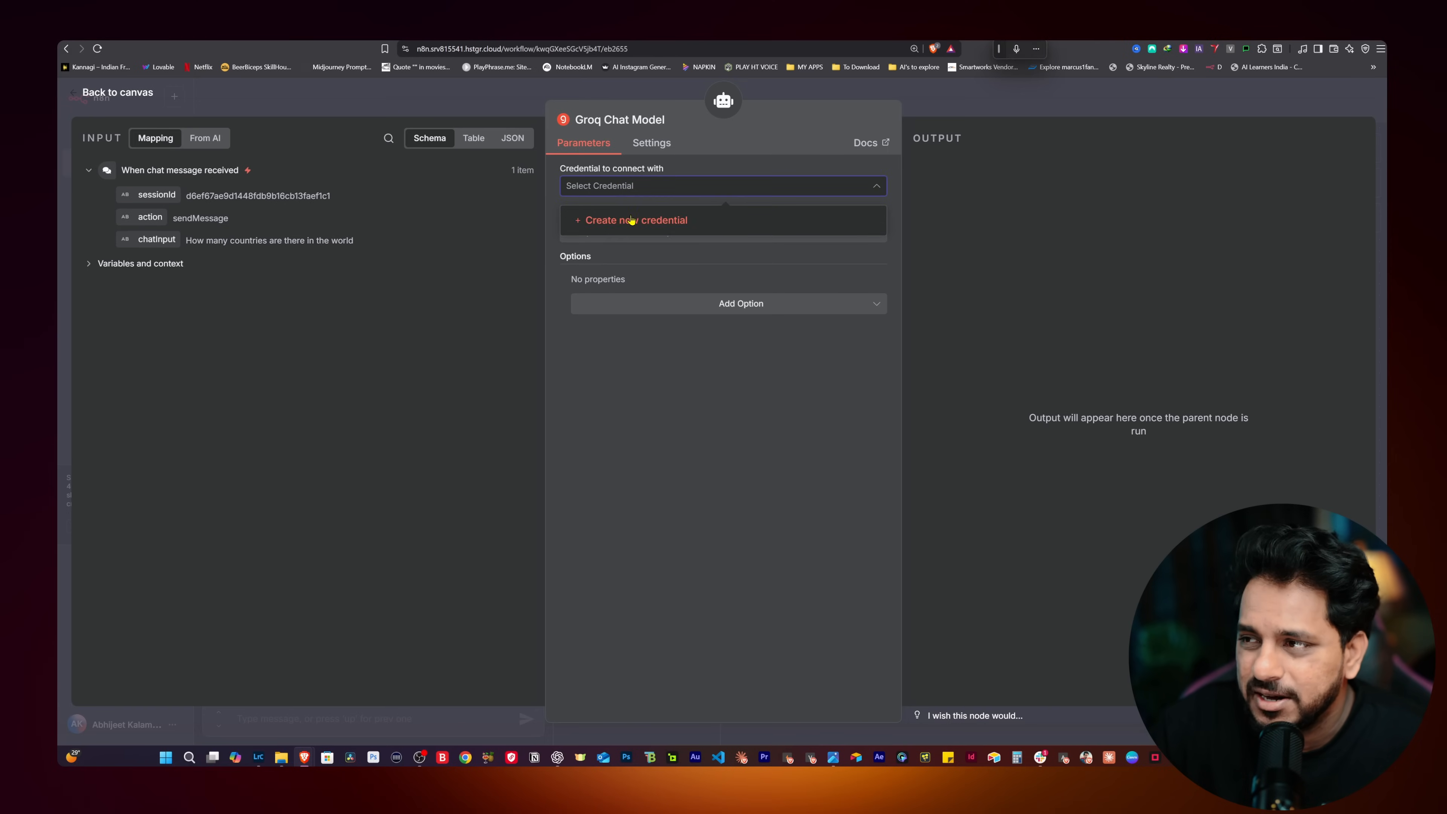
left_click(626, 220)
left_click(536, 304)
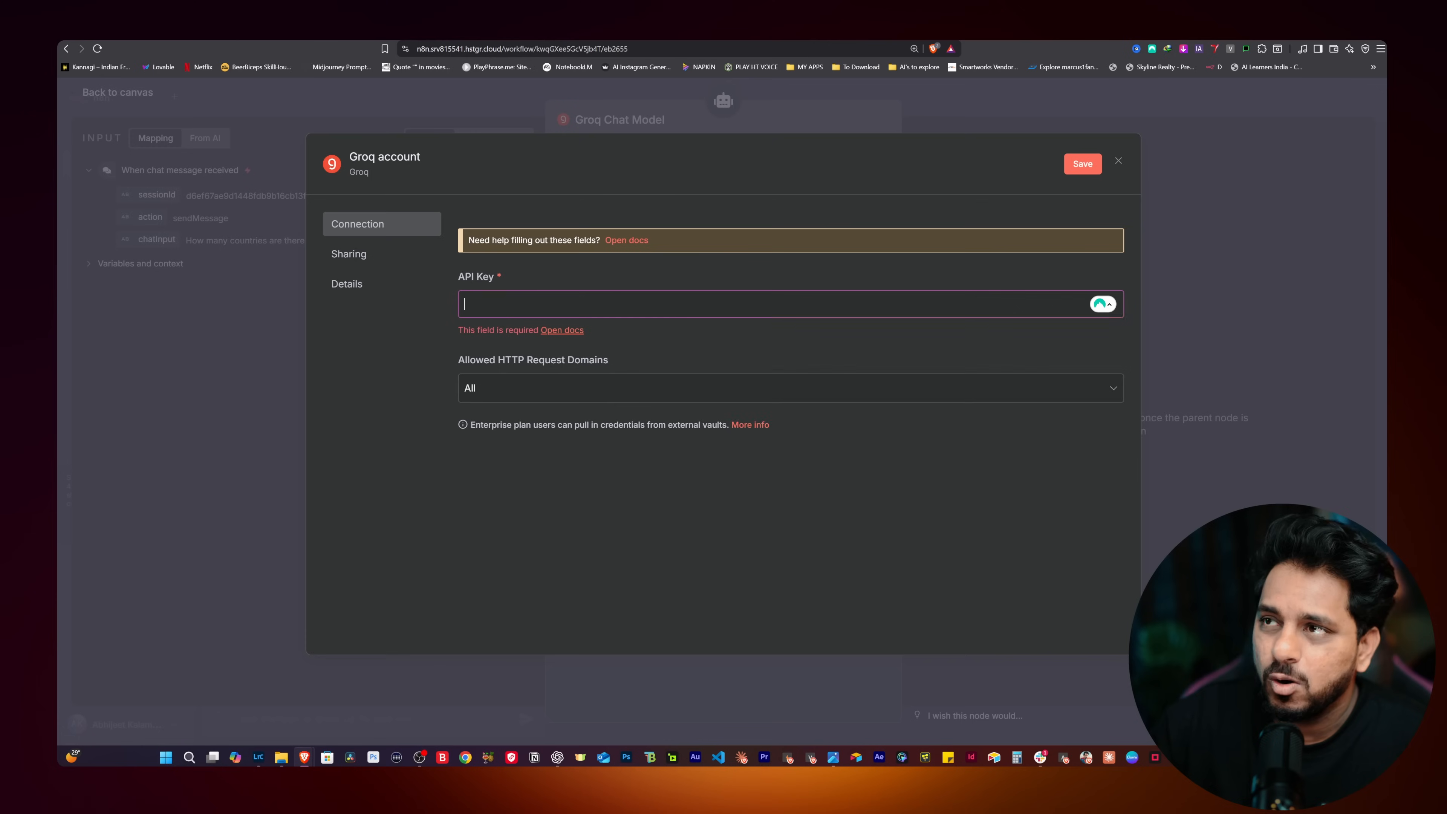
left_click(503, 312)
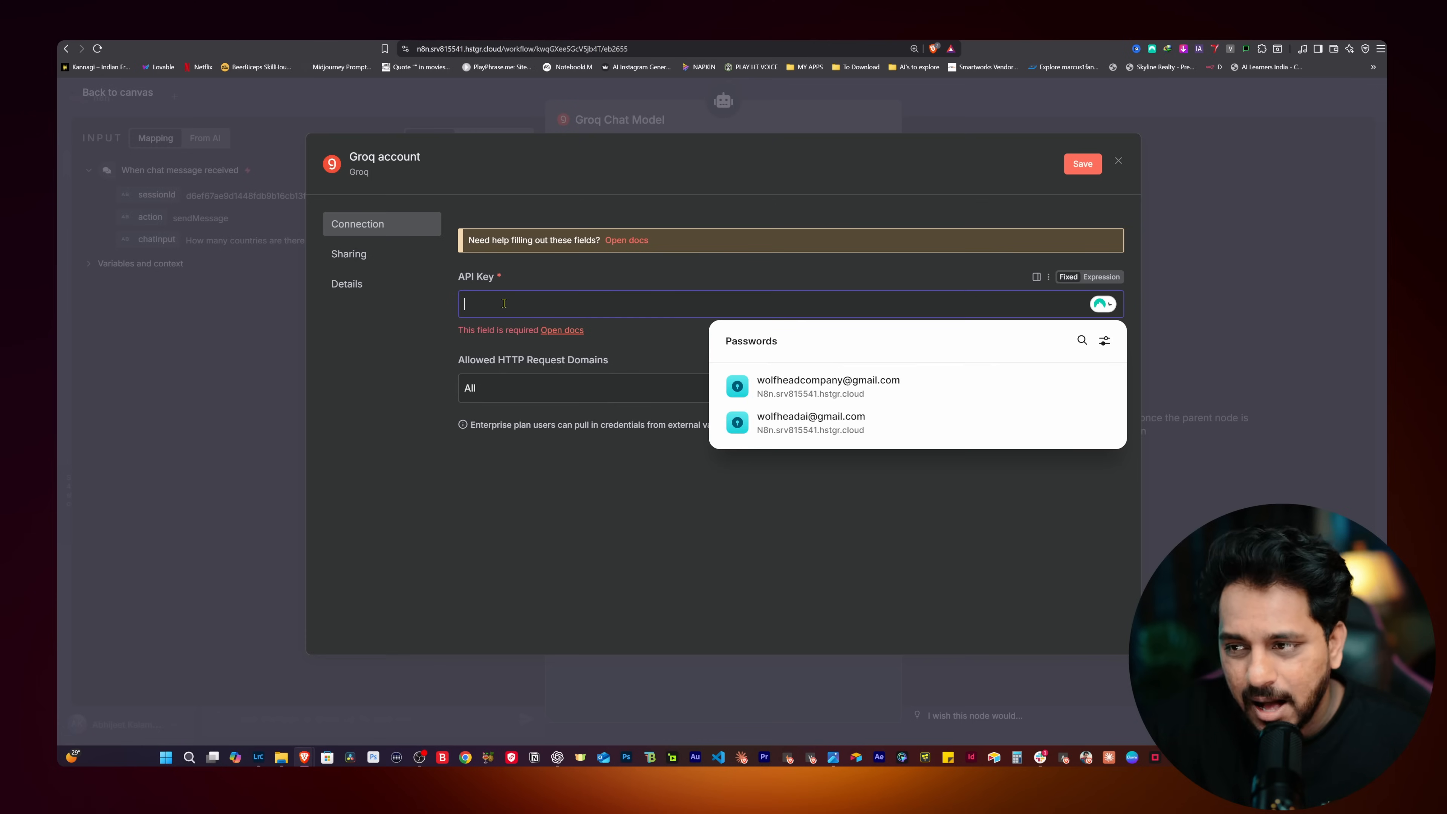
key("ctrl+v")
key("ctrl+v")
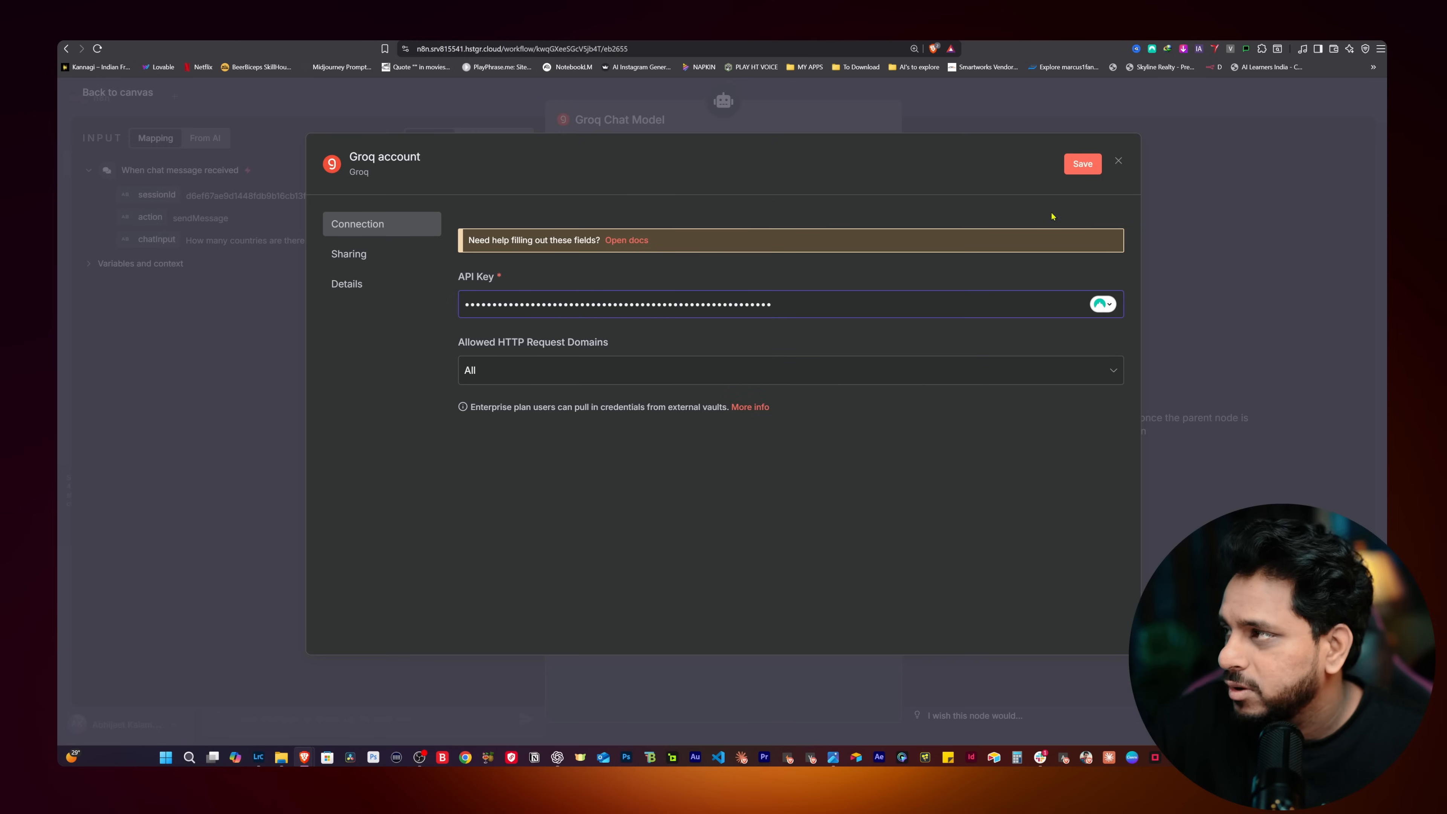
left_click(1083, 164)
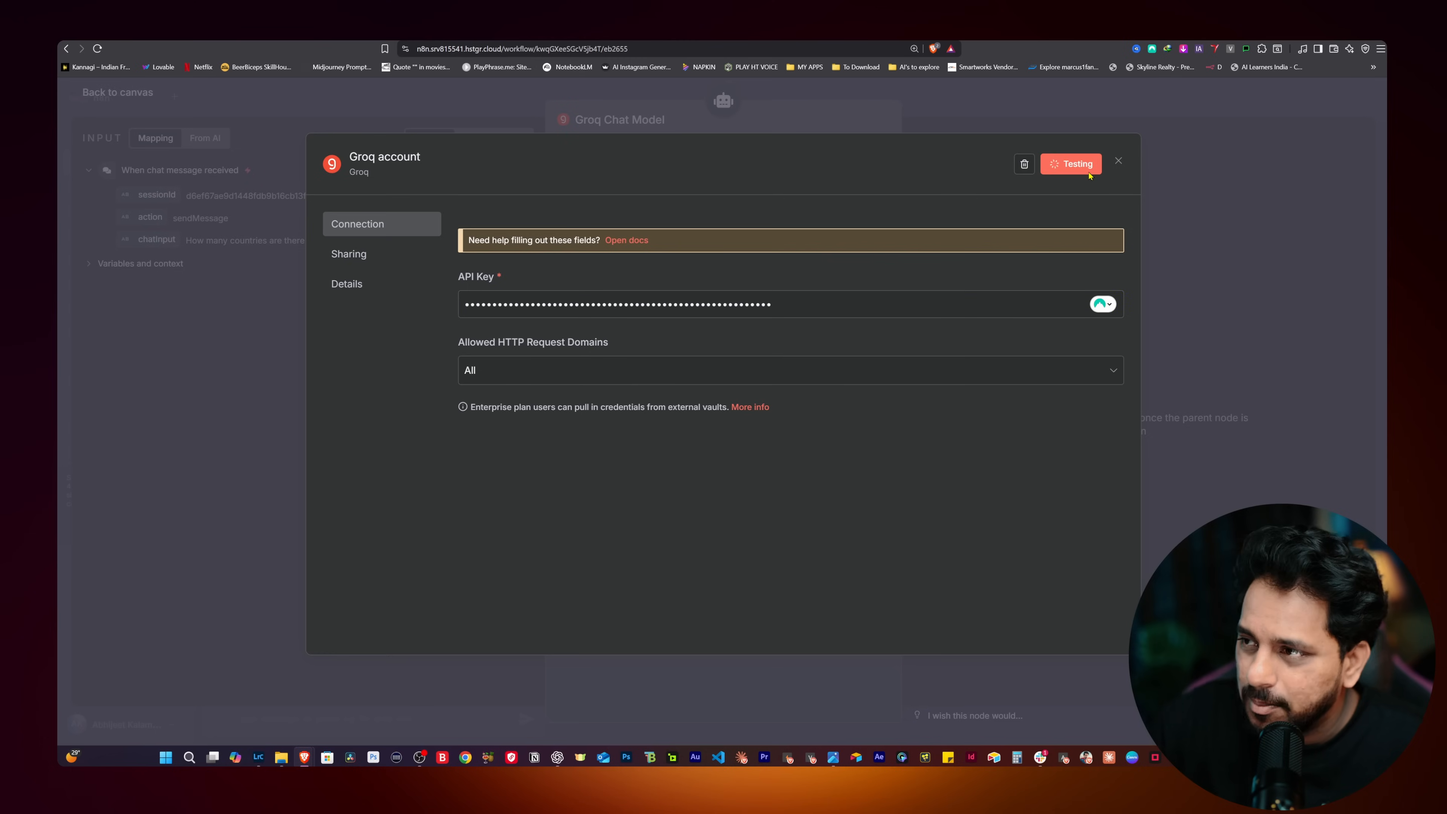
left_click(1120, 164)
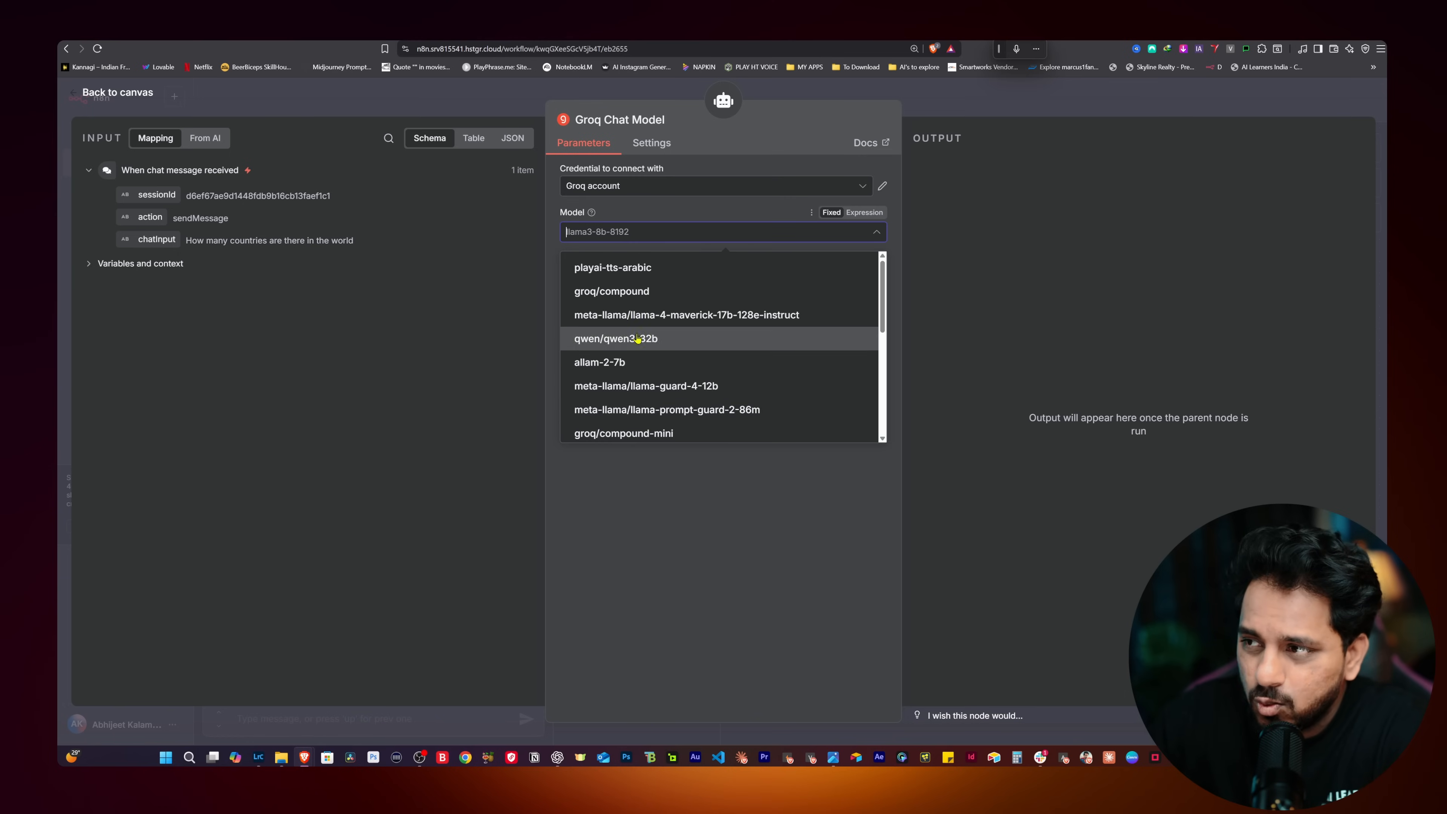
Set the Groq Chat Model's model to openai/gpt-oss-120b and return to the canvas.
scroll(737, 376, "down", 5)
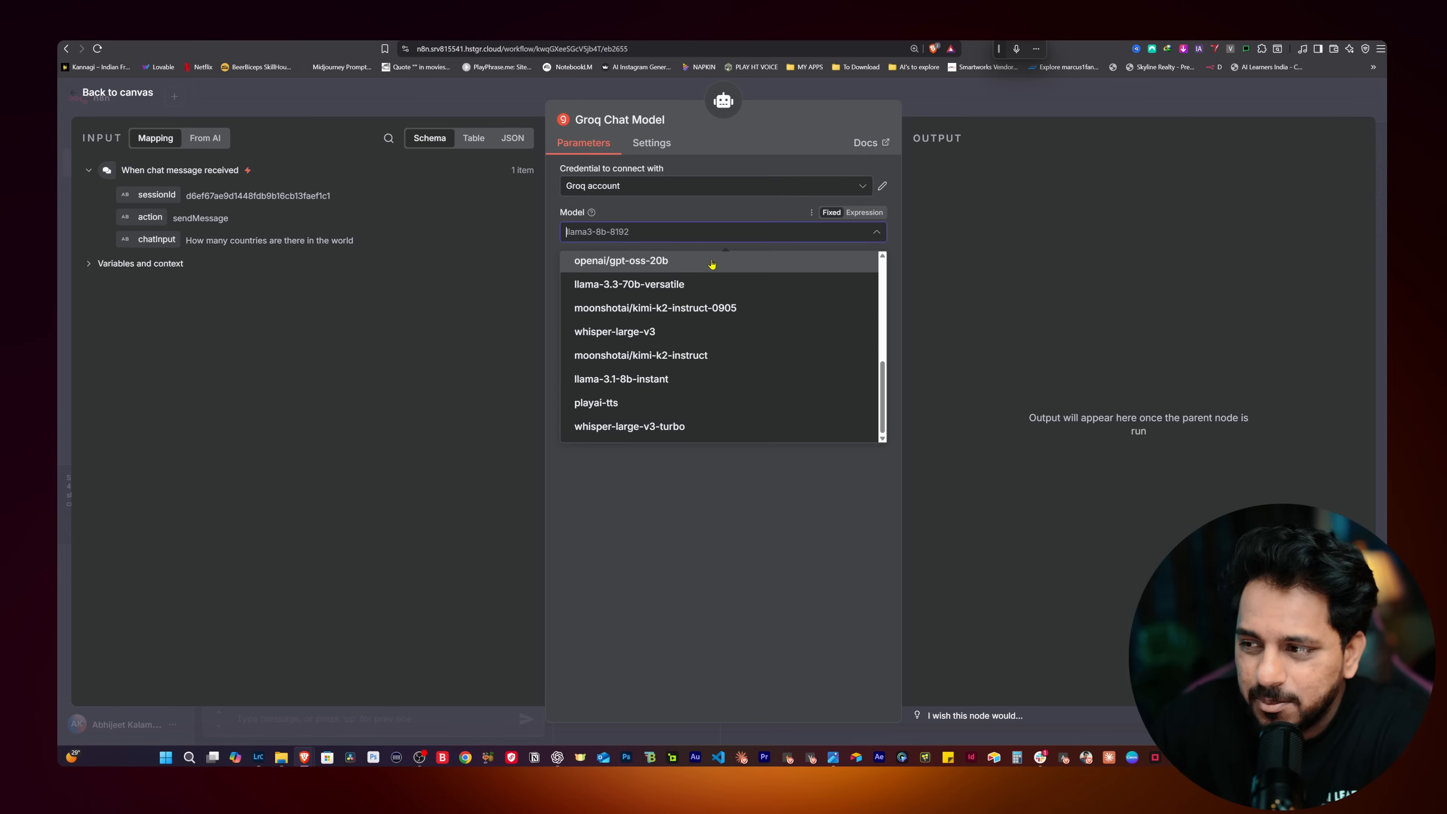
scroll(782, 425, "down", 3)
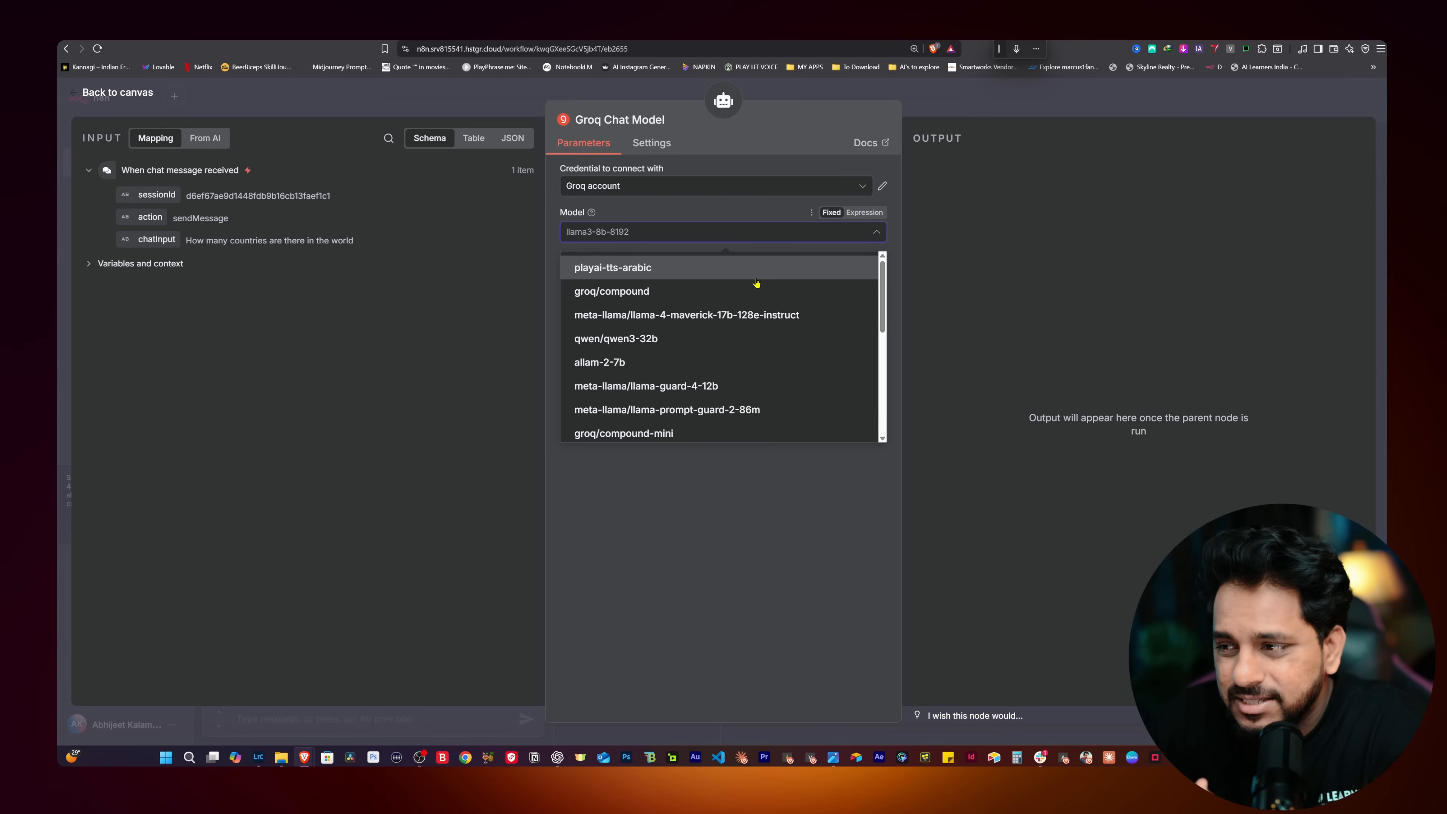
scroll(756, 284, "up", 3)
scroll(756, 284, "down", 3)
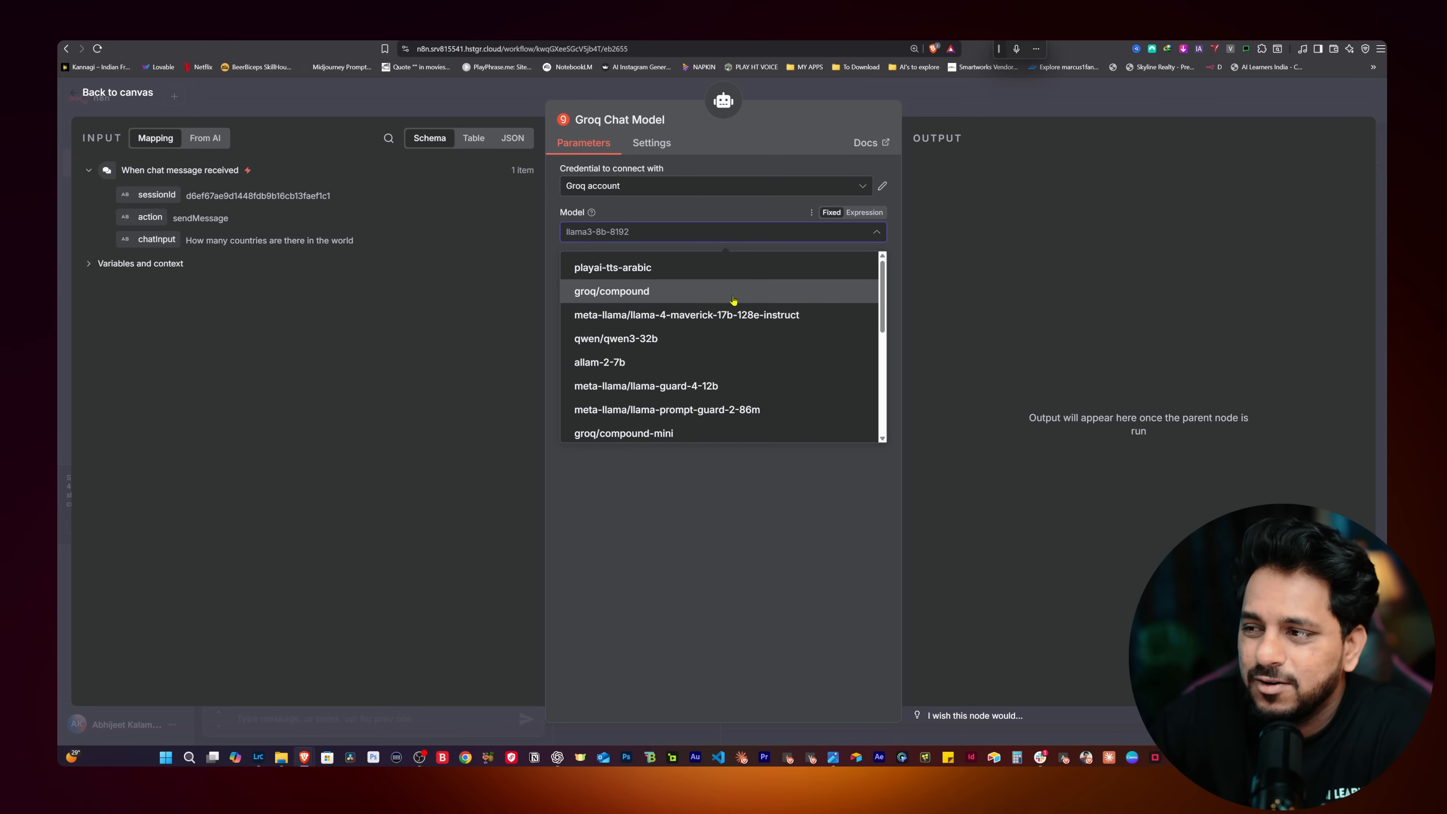
scroll(701, 325, "down", 3)
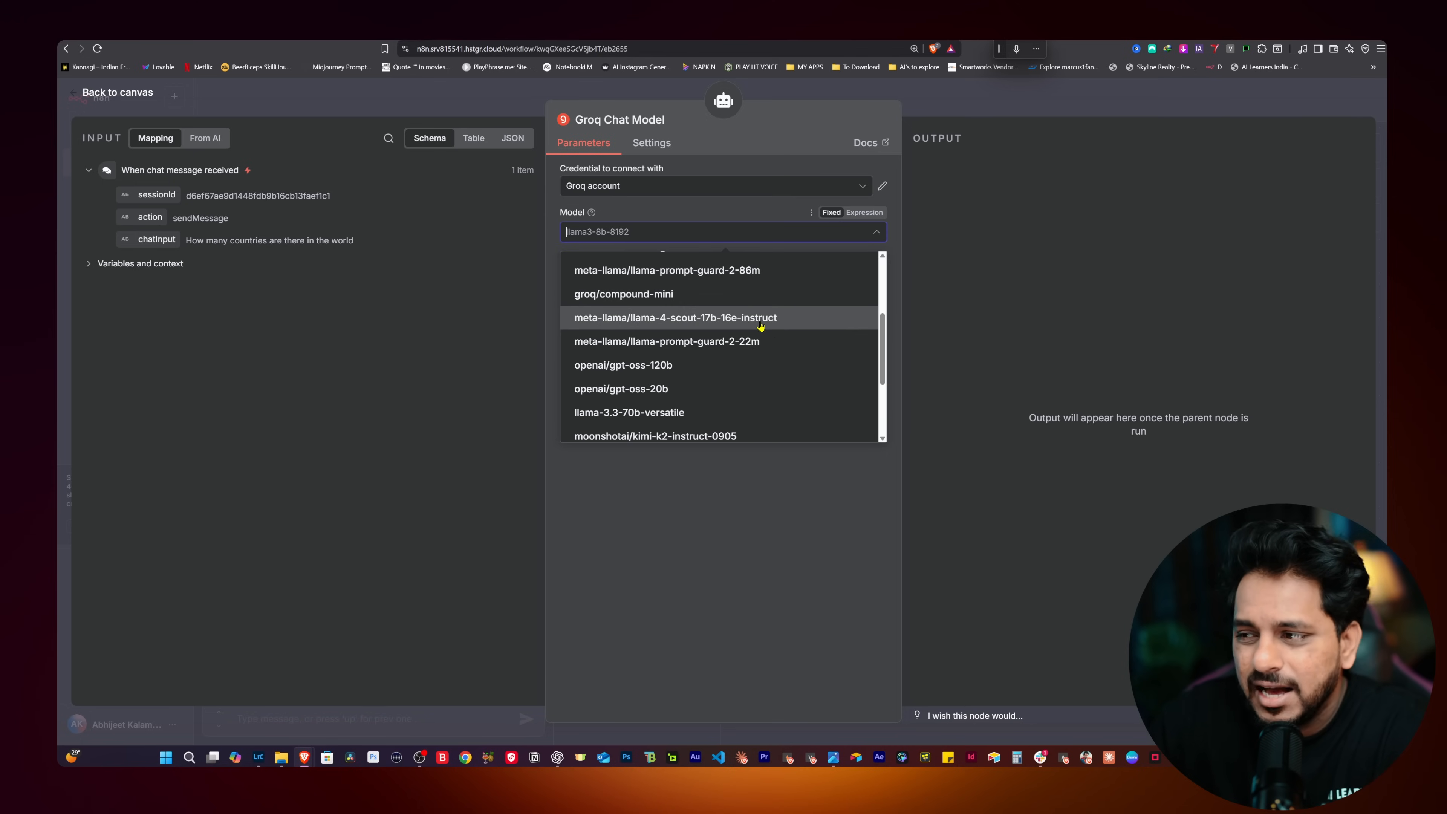
left_click(704, 368)
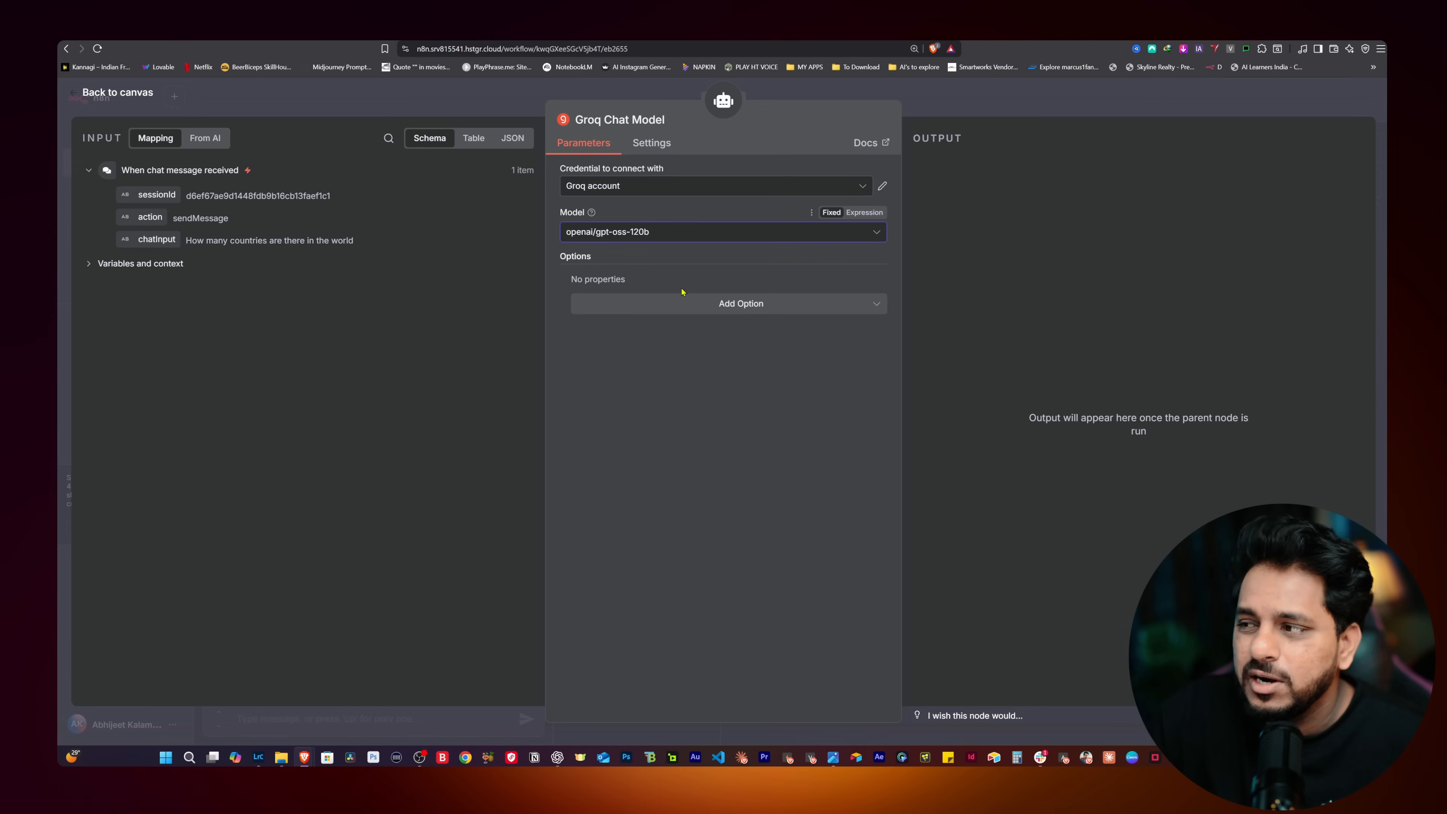
left_click(242, 96)
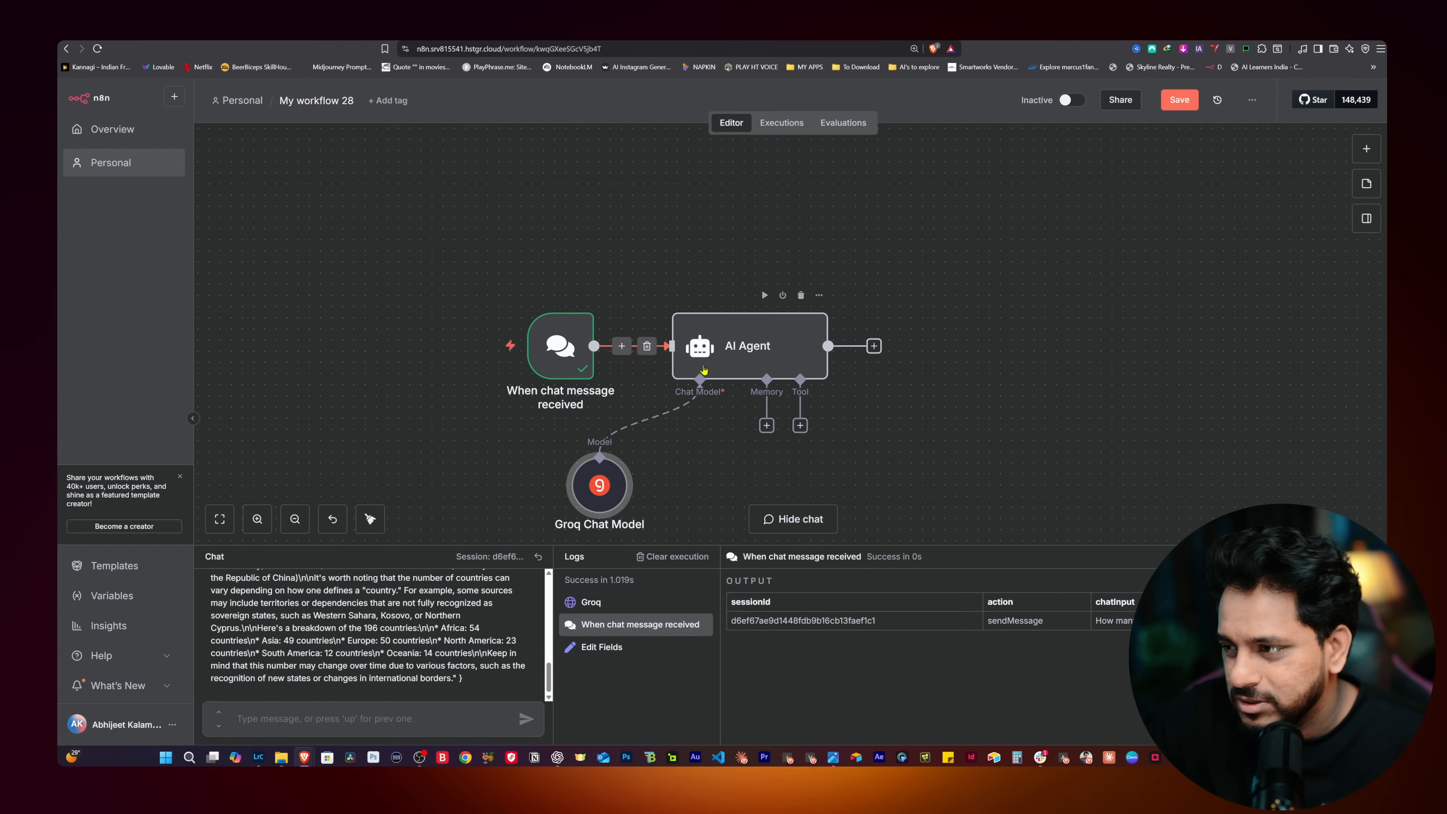
Check the AI Agent's prompt settings and the list of options it can add, and return to the canvas.
double_click(719, 356)
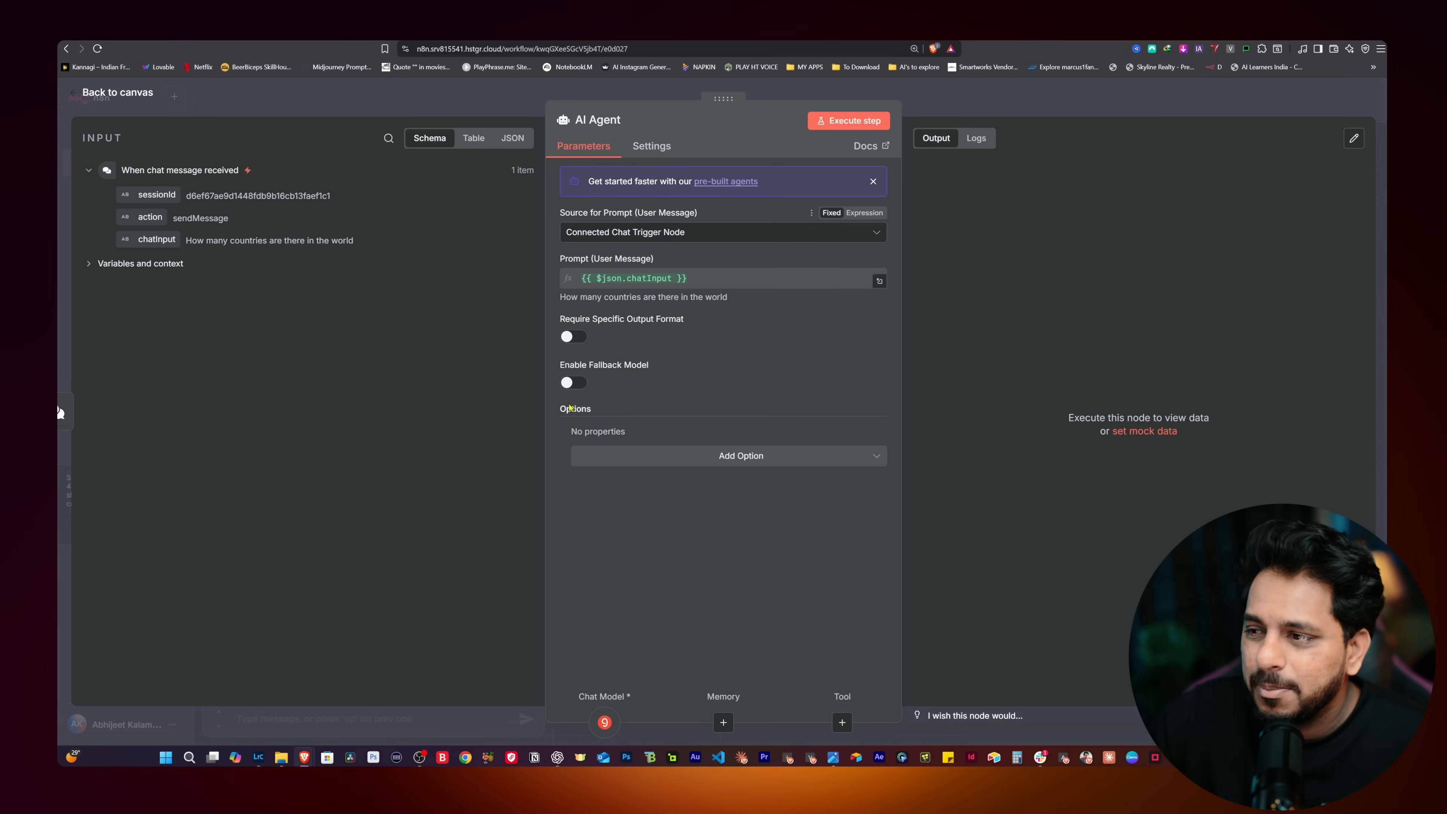
left_click(644, 456)
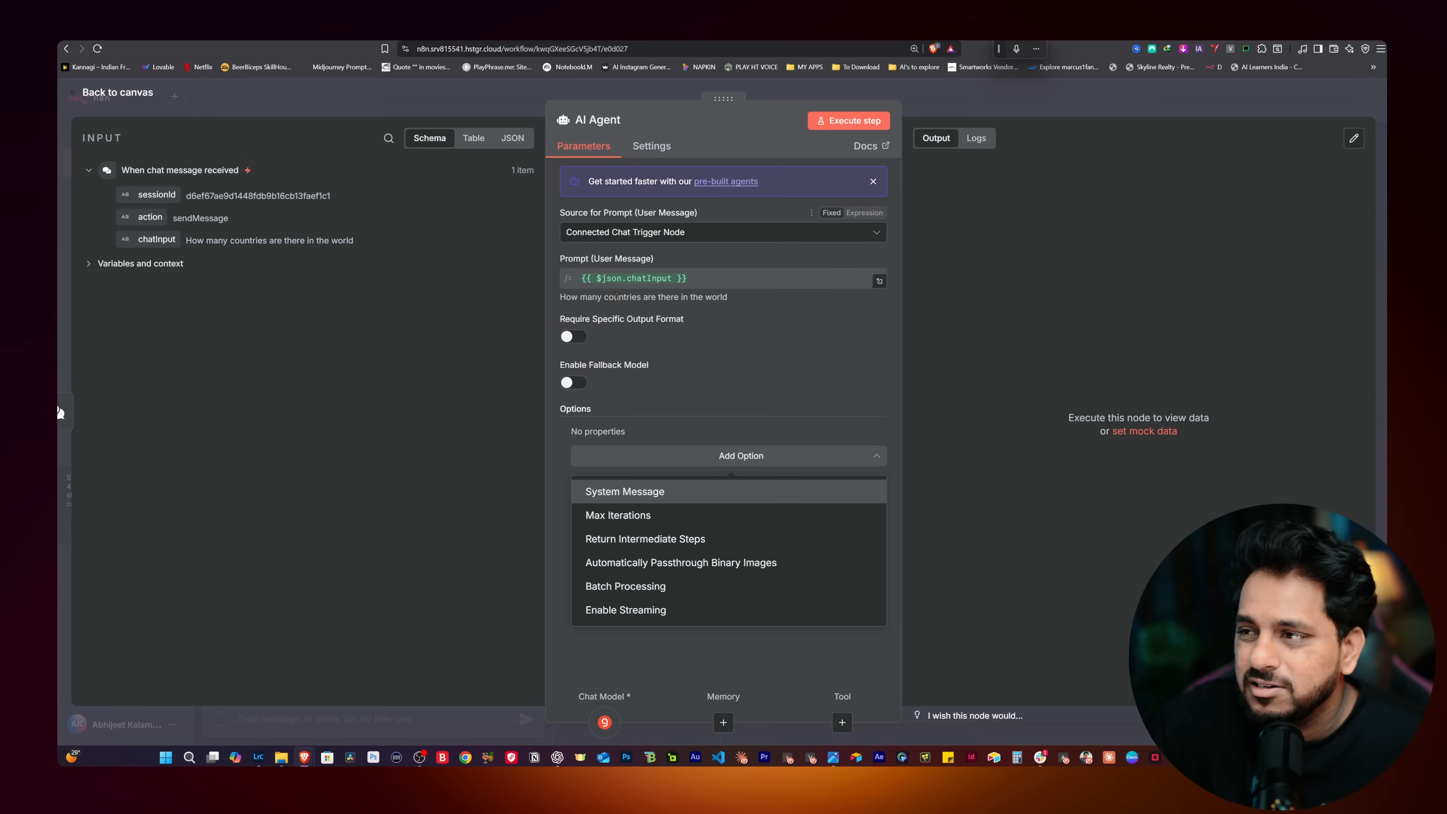
left_click(312, 113)
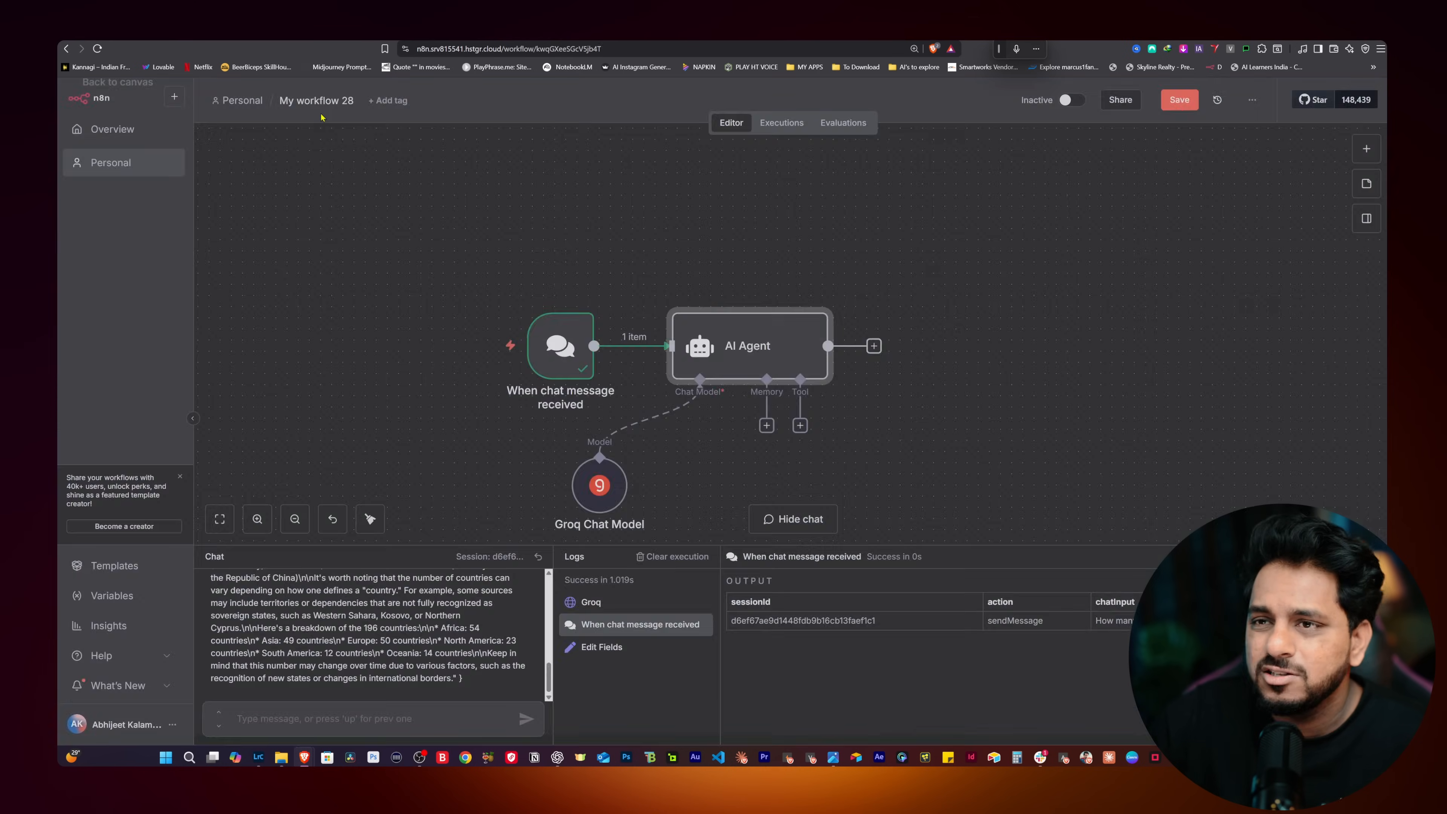
Send the chat message "Hello" and compare the reply's format with the earlier replies in the chat history.
left_click(325, 711)
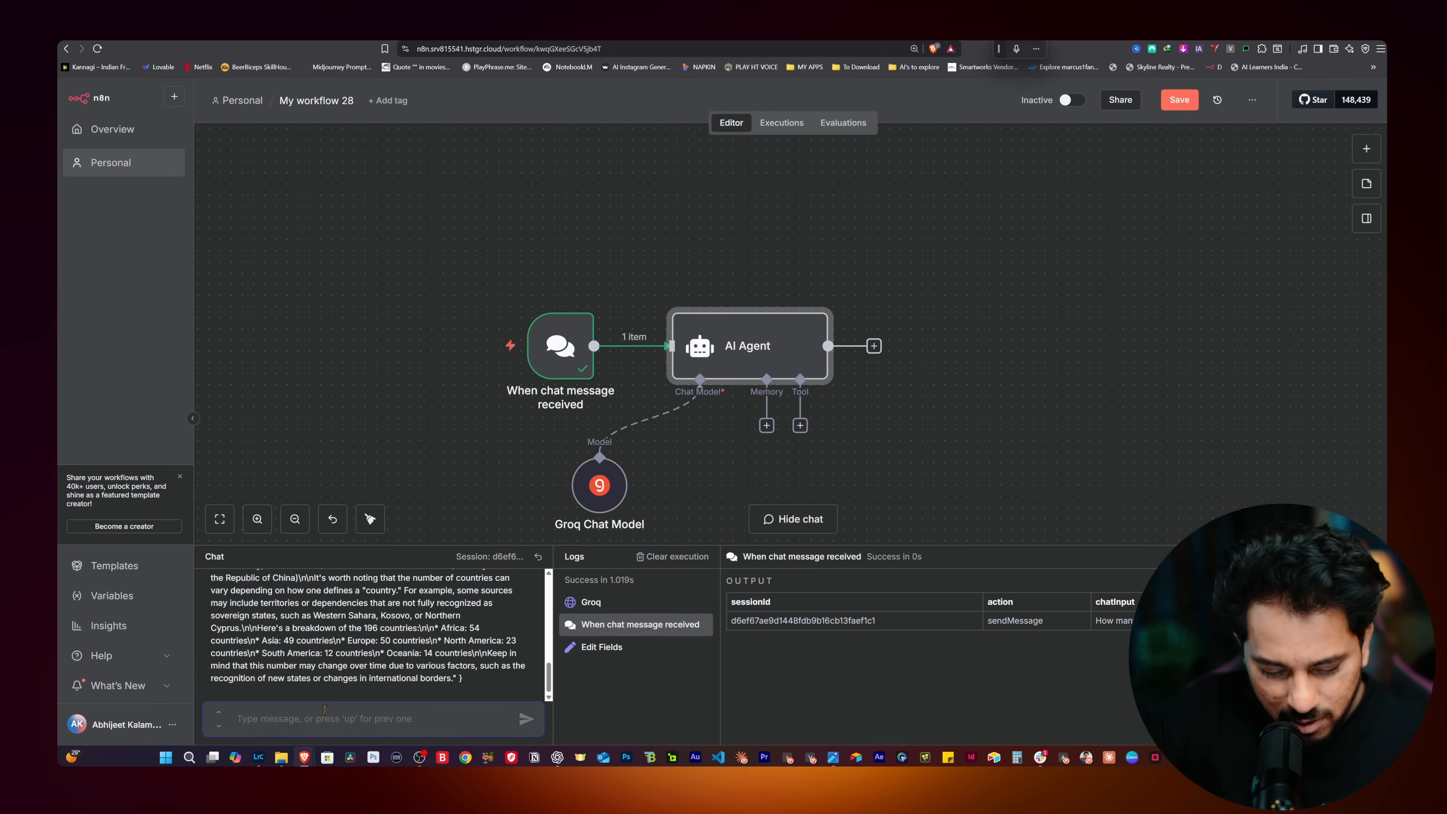
type("Hello")
key("Return")
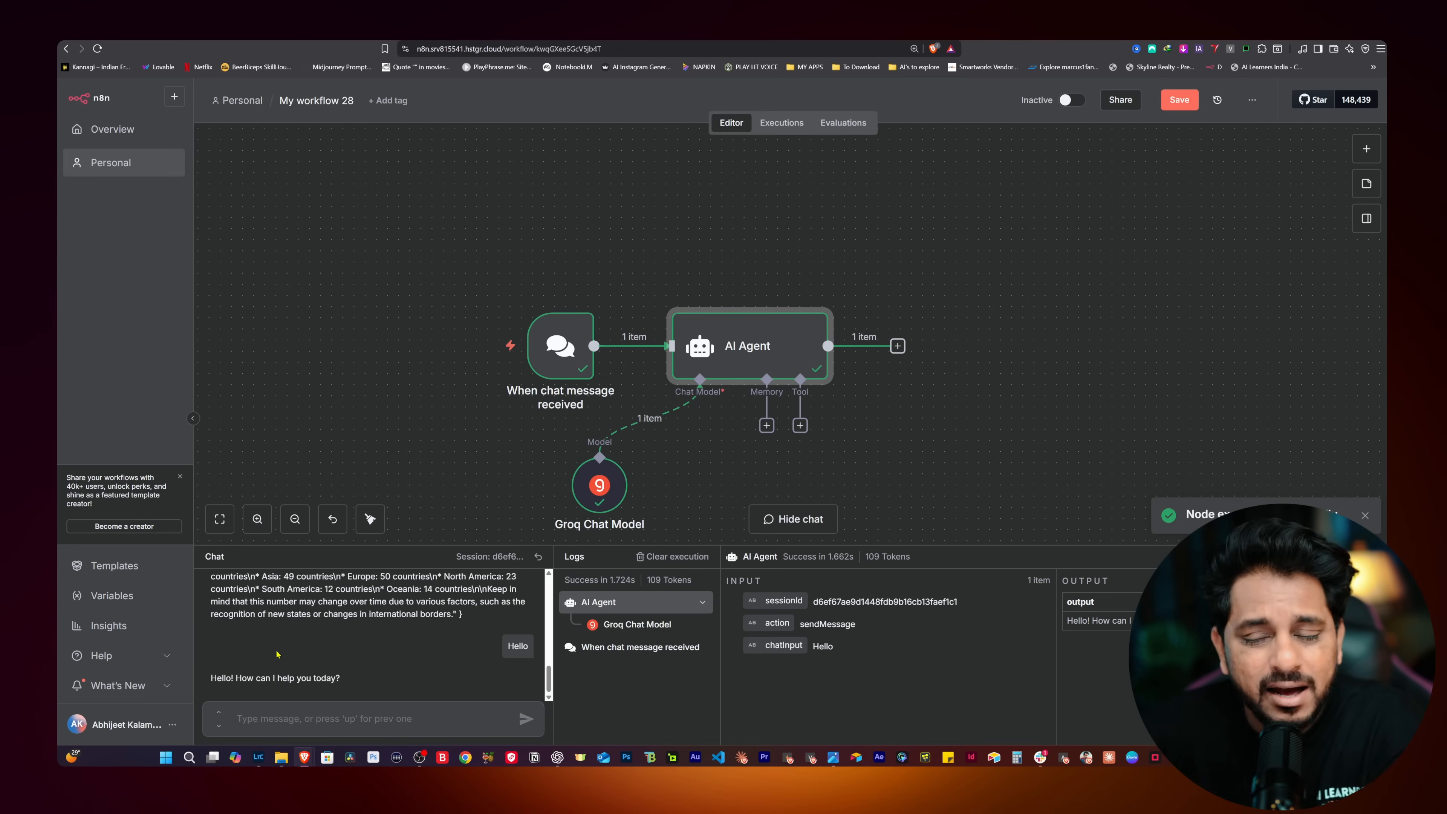
scroll(296, 625, "up", 10)
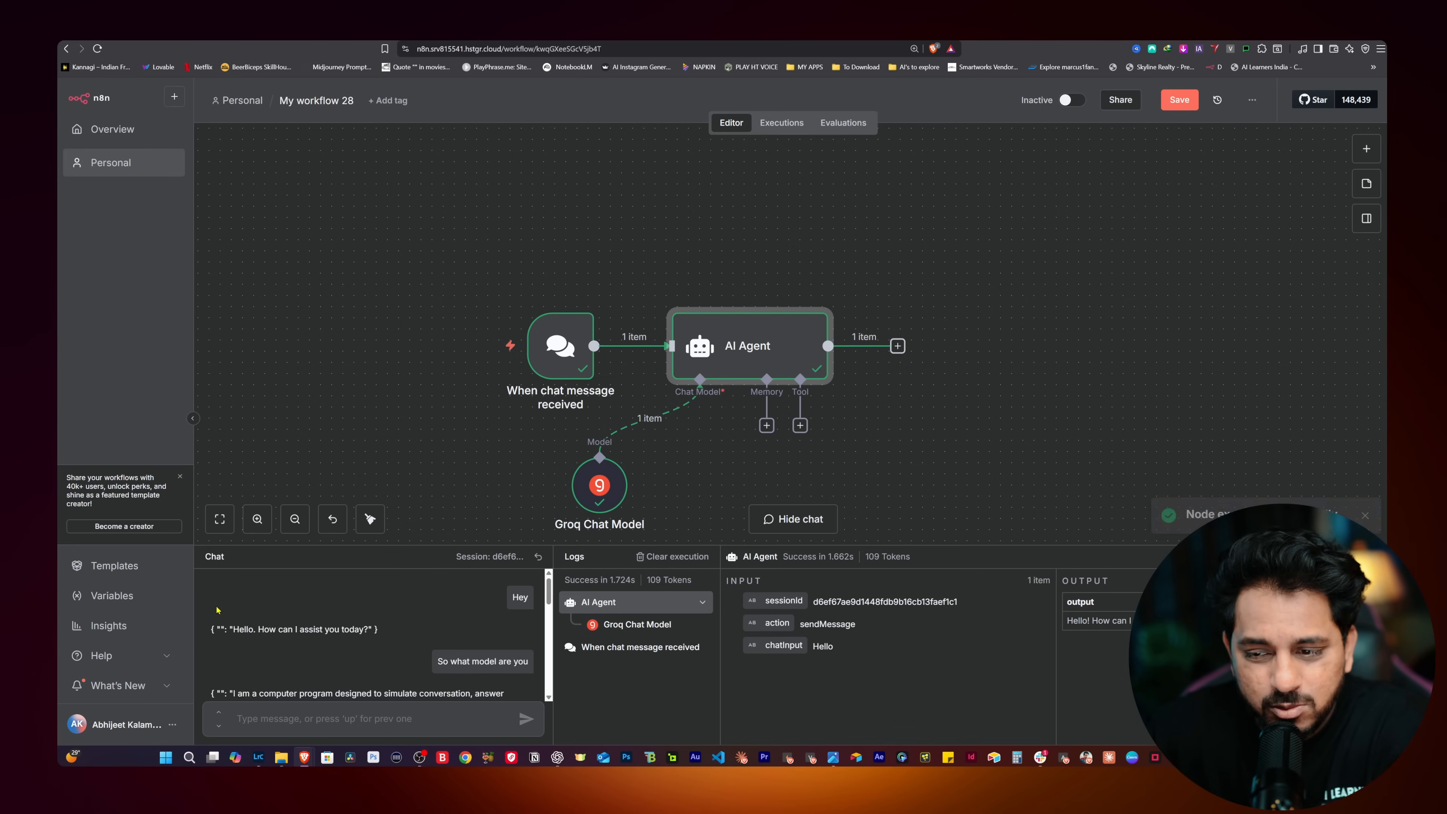
scroll(313, 645, "down", 10)
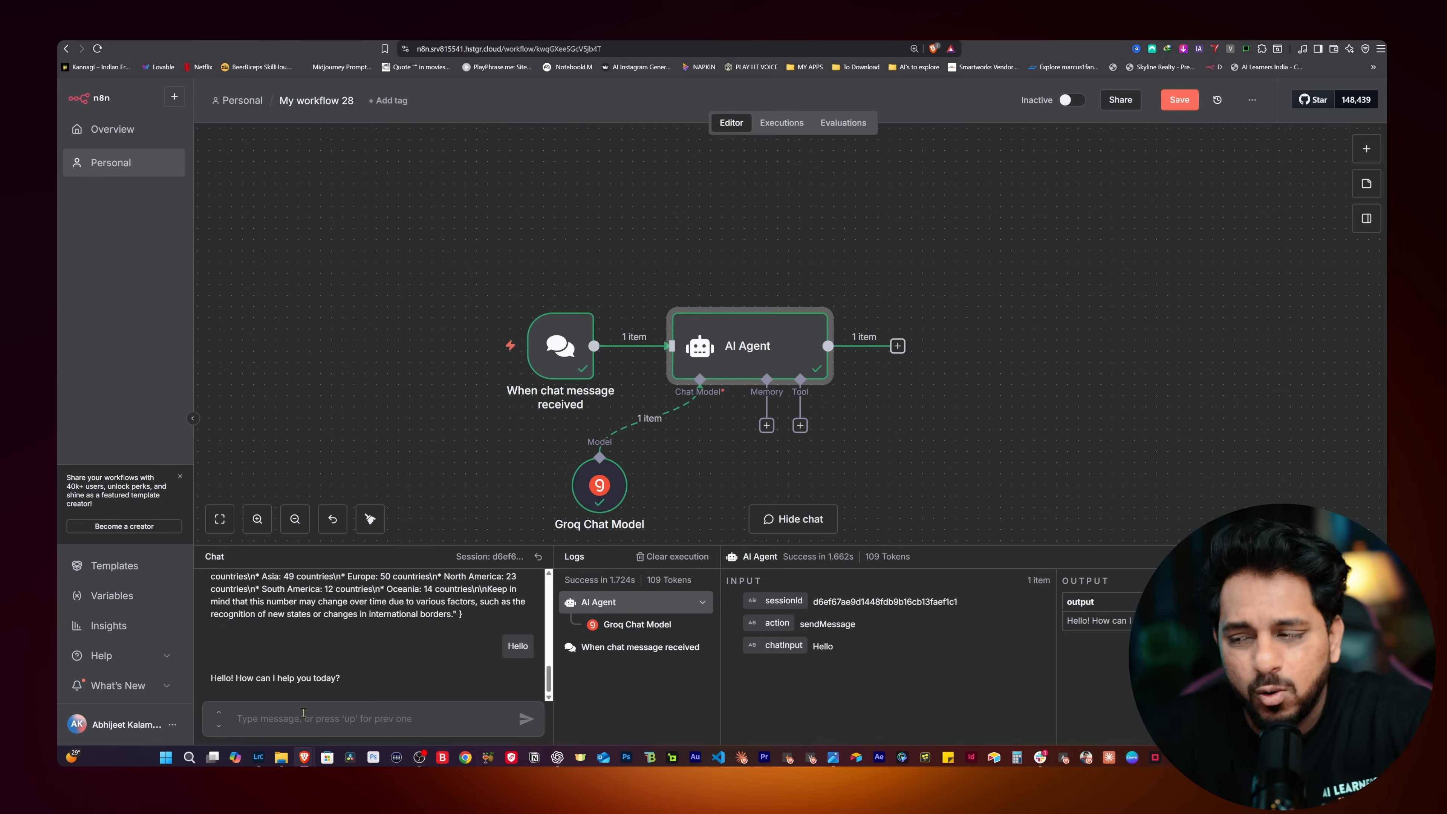
Send the chat messages "who are you" and "Can you give me some details about the politics in America right now".
scroll(468, 436, "down", 2)
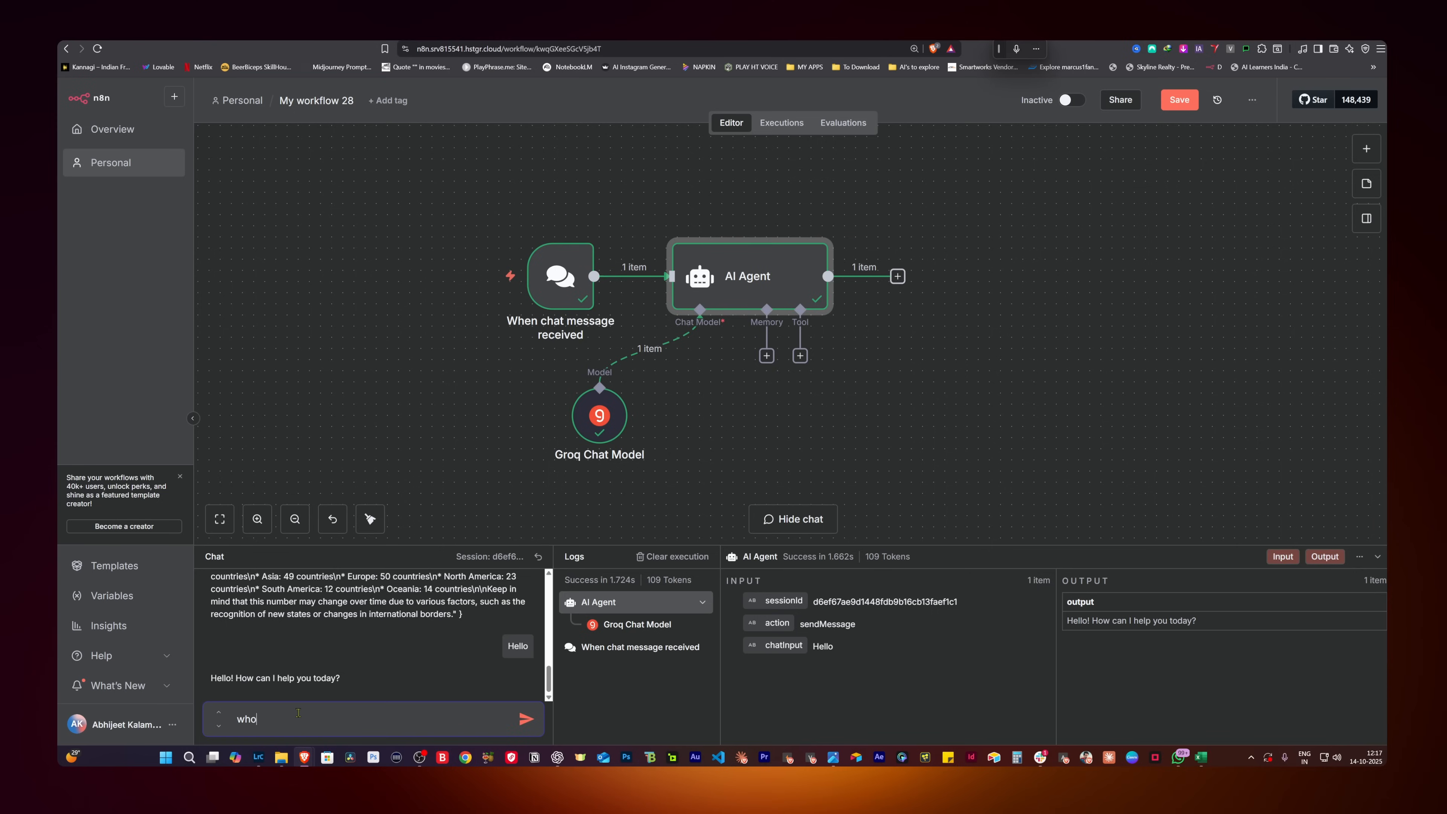
key("Return")
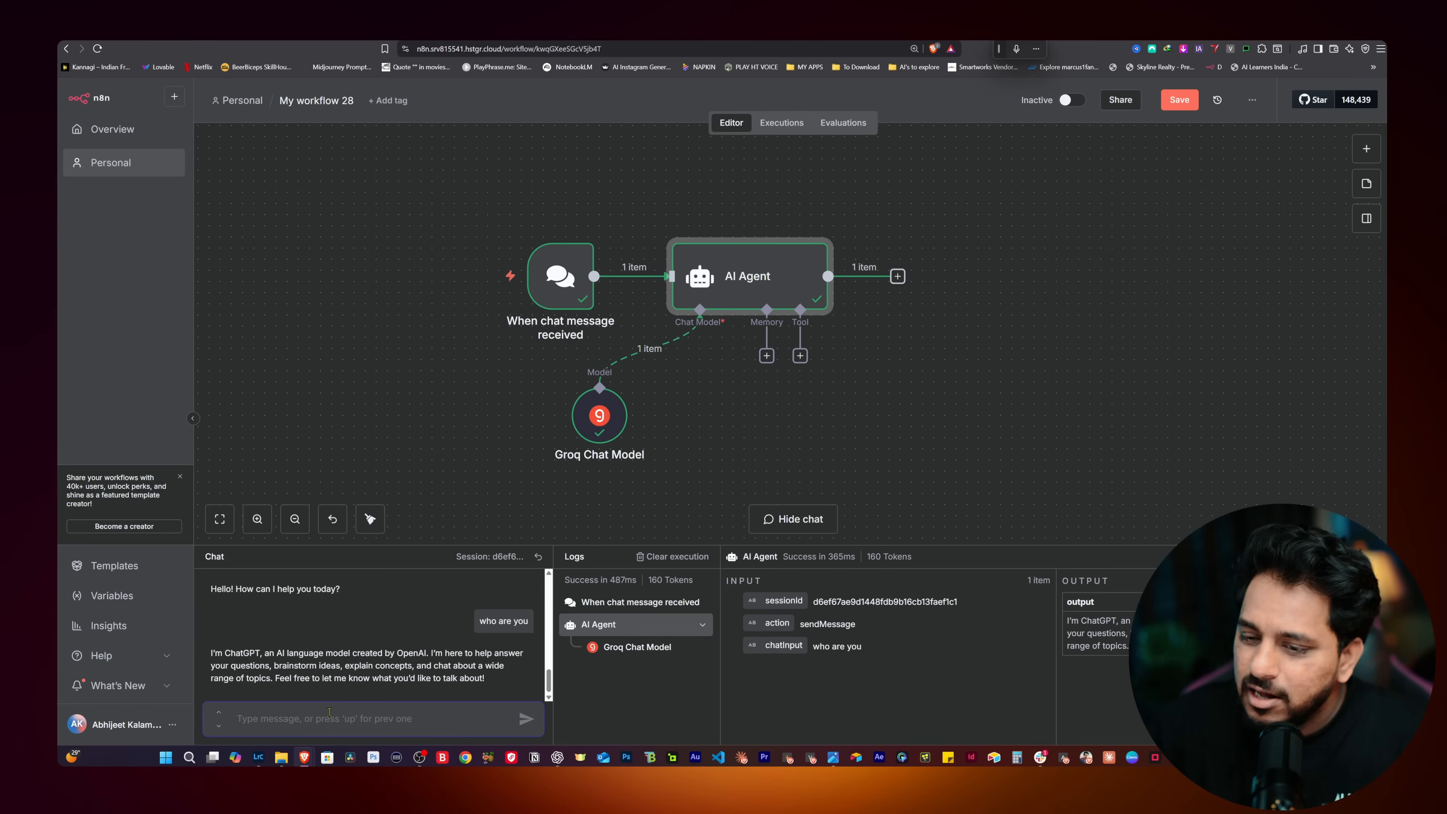
key("super+h")
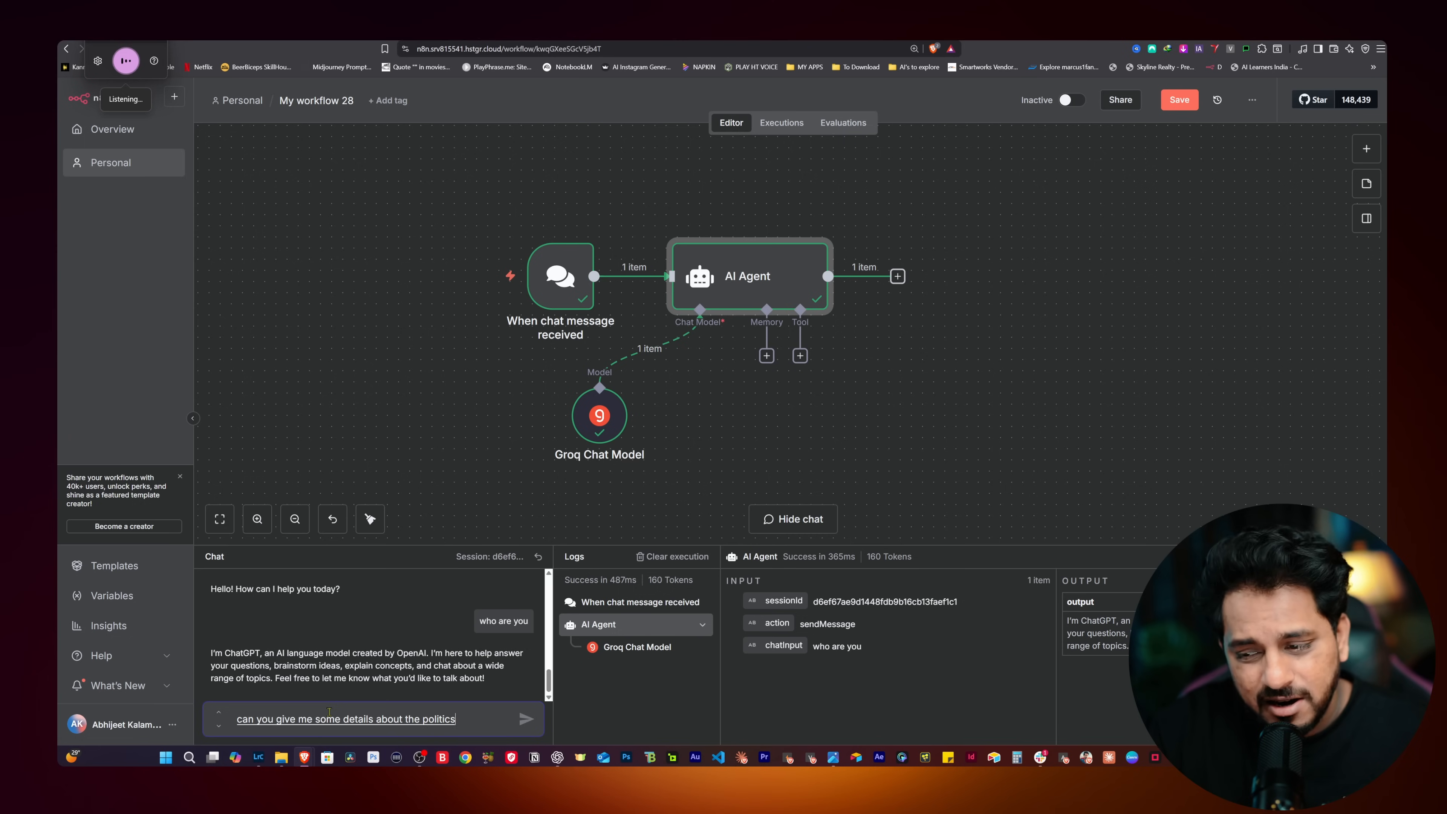
key("Return")
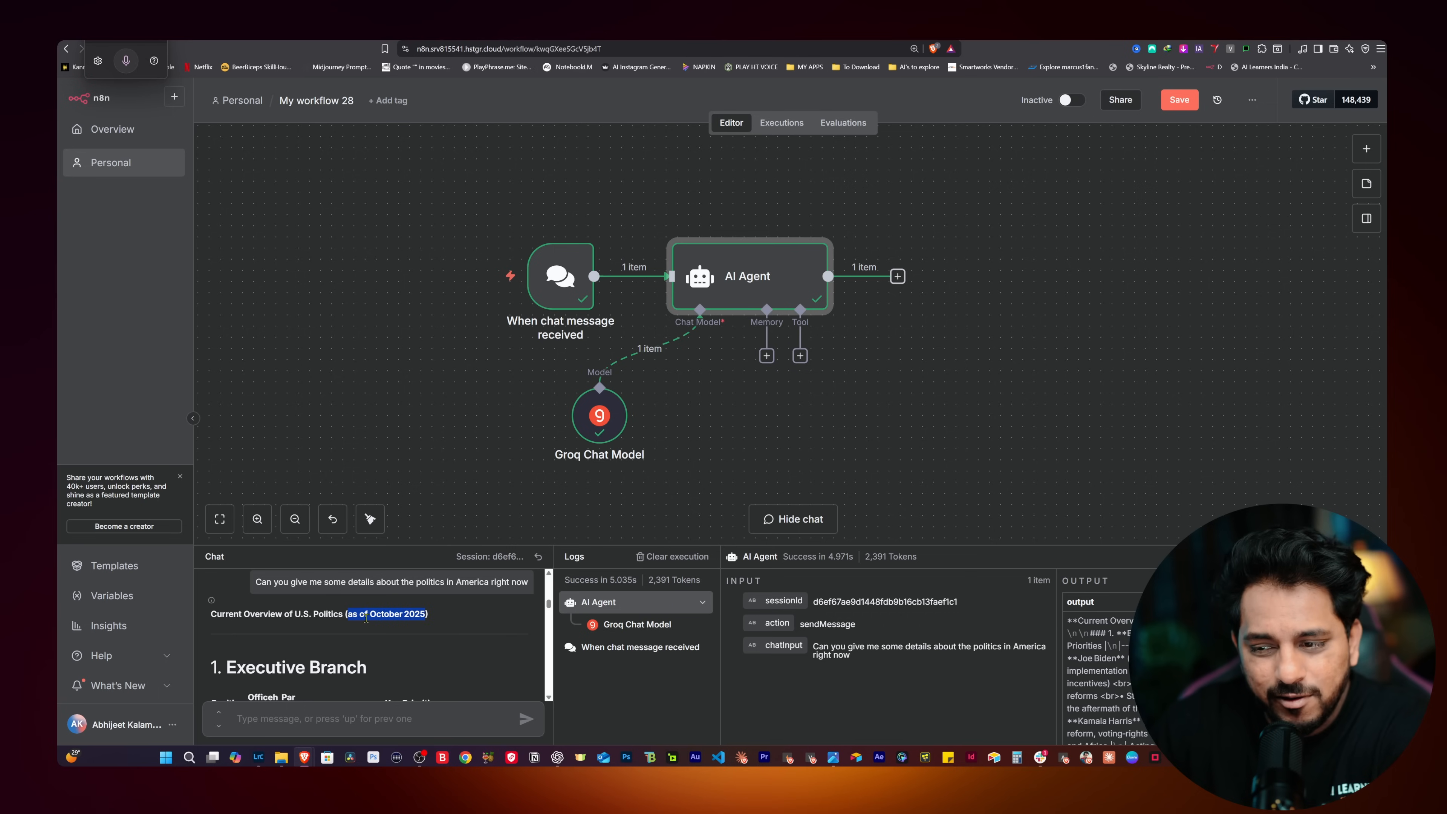
Enlarge the chat area and read through the reply about American politics.
scroll(294, 631, "down", 15)
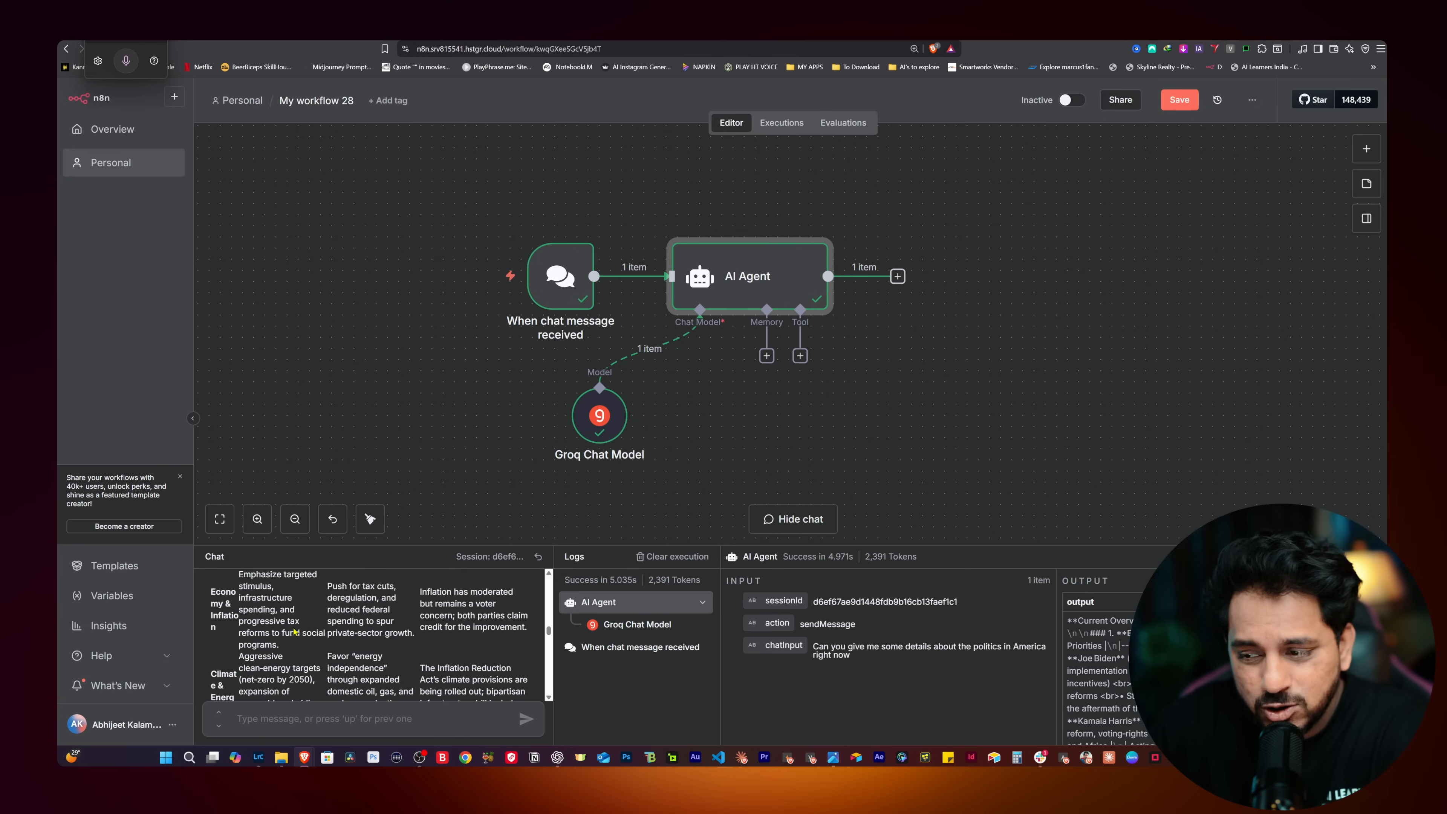
left_click_drag(494, 546, 492, 375)
scroll(335, 591, "up", 13)
scroll(335, 591, "up", 15)
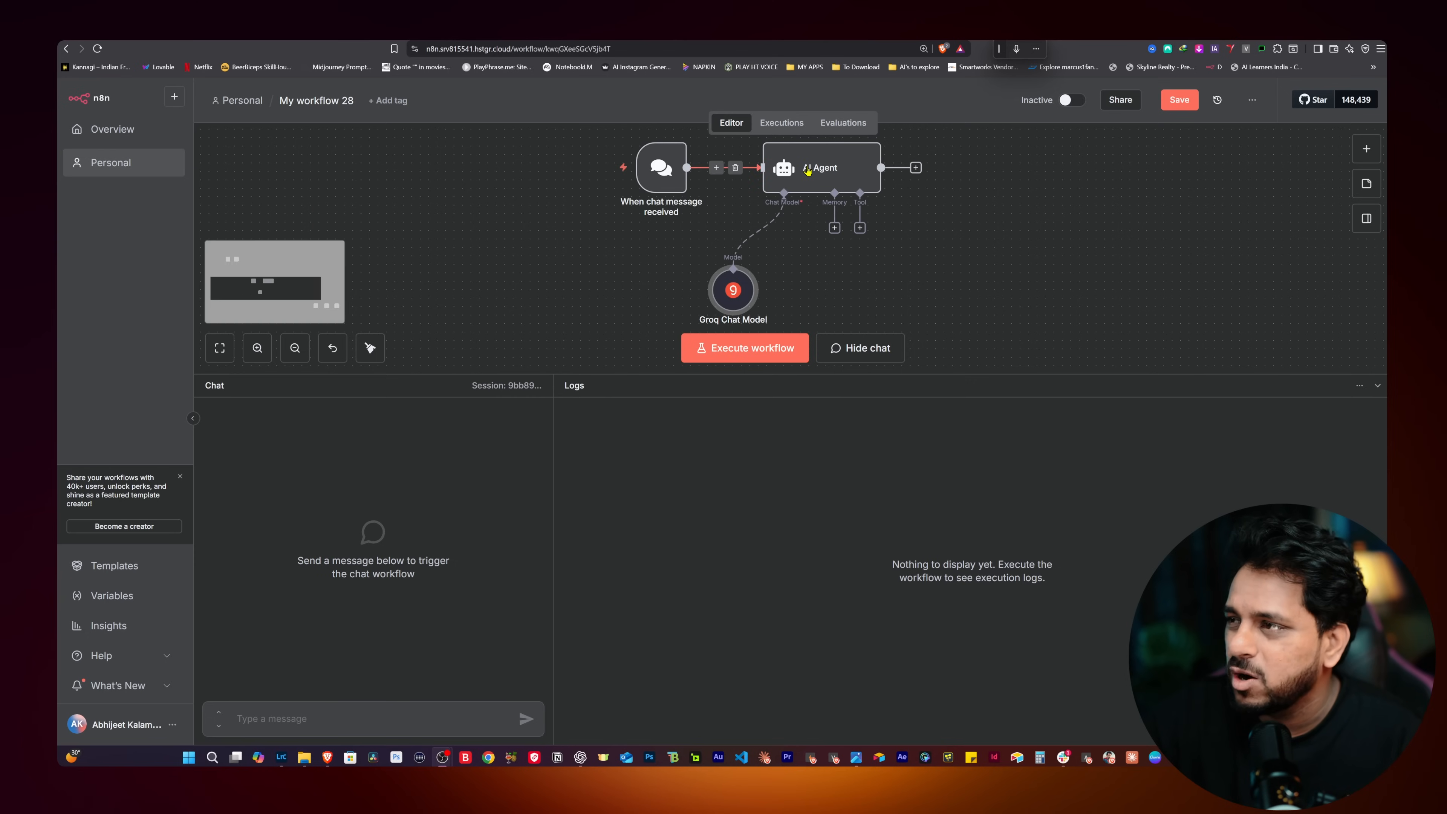
Enlarge the canvas area, switch the Groq Chat Model's model to groq/compound and return to the canvas.
left_click_drag(802, 386, 800, 478)
double_click(725, 338)
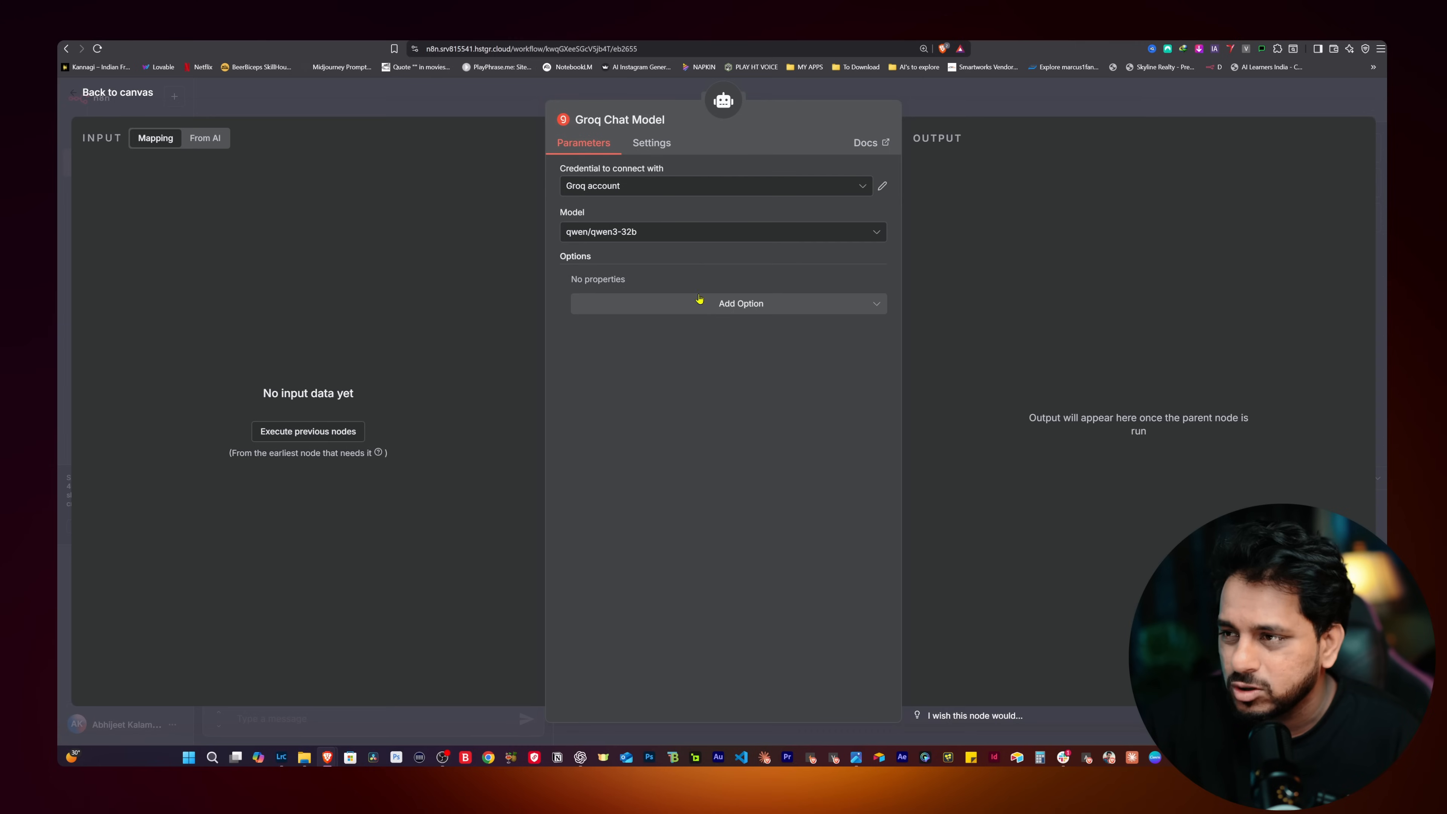
left_click(654, 239)
scroll(649, 311, "up", 2)
scroll(695, 308, "down", 5)
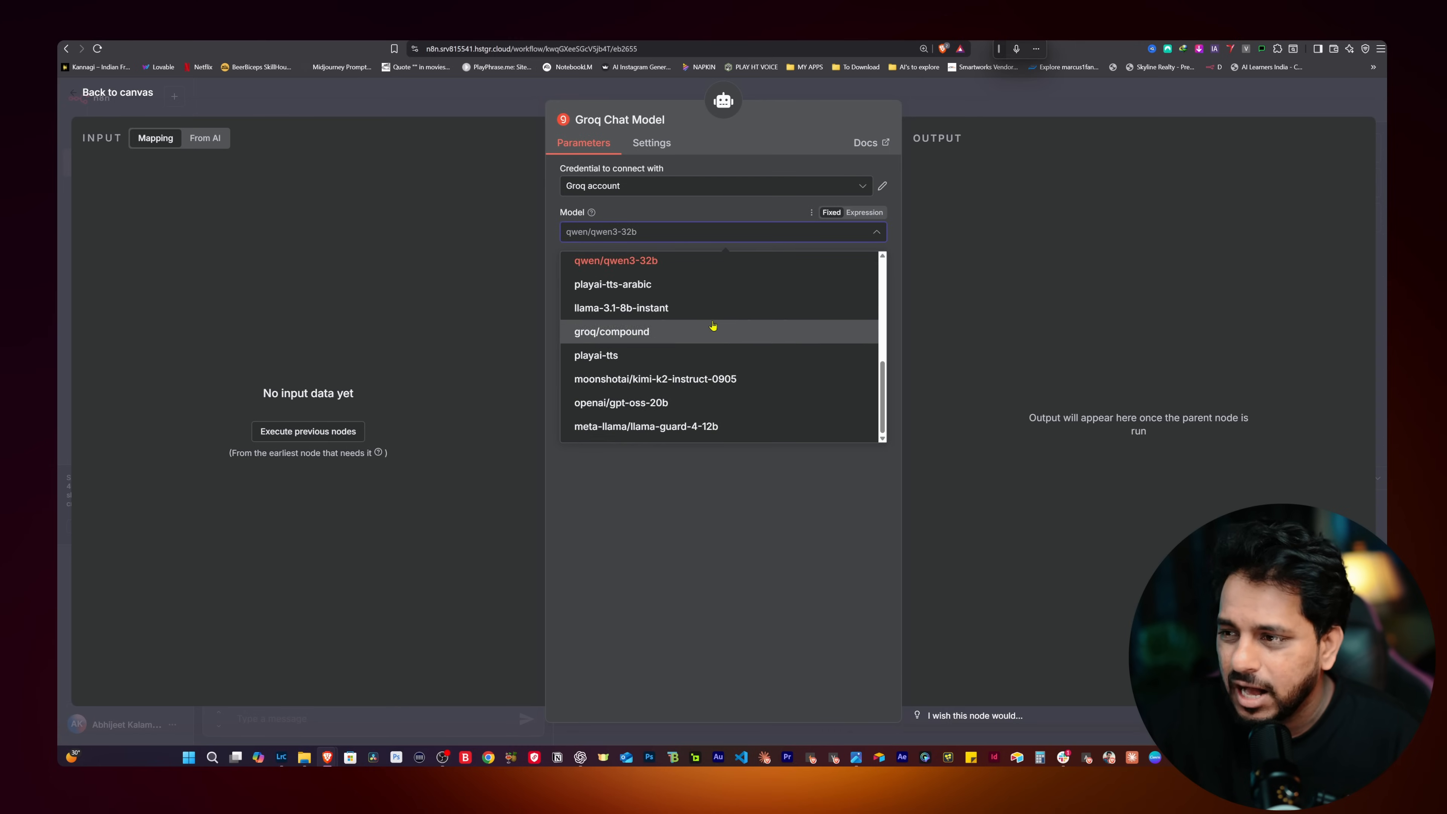
left_click(700, 336)
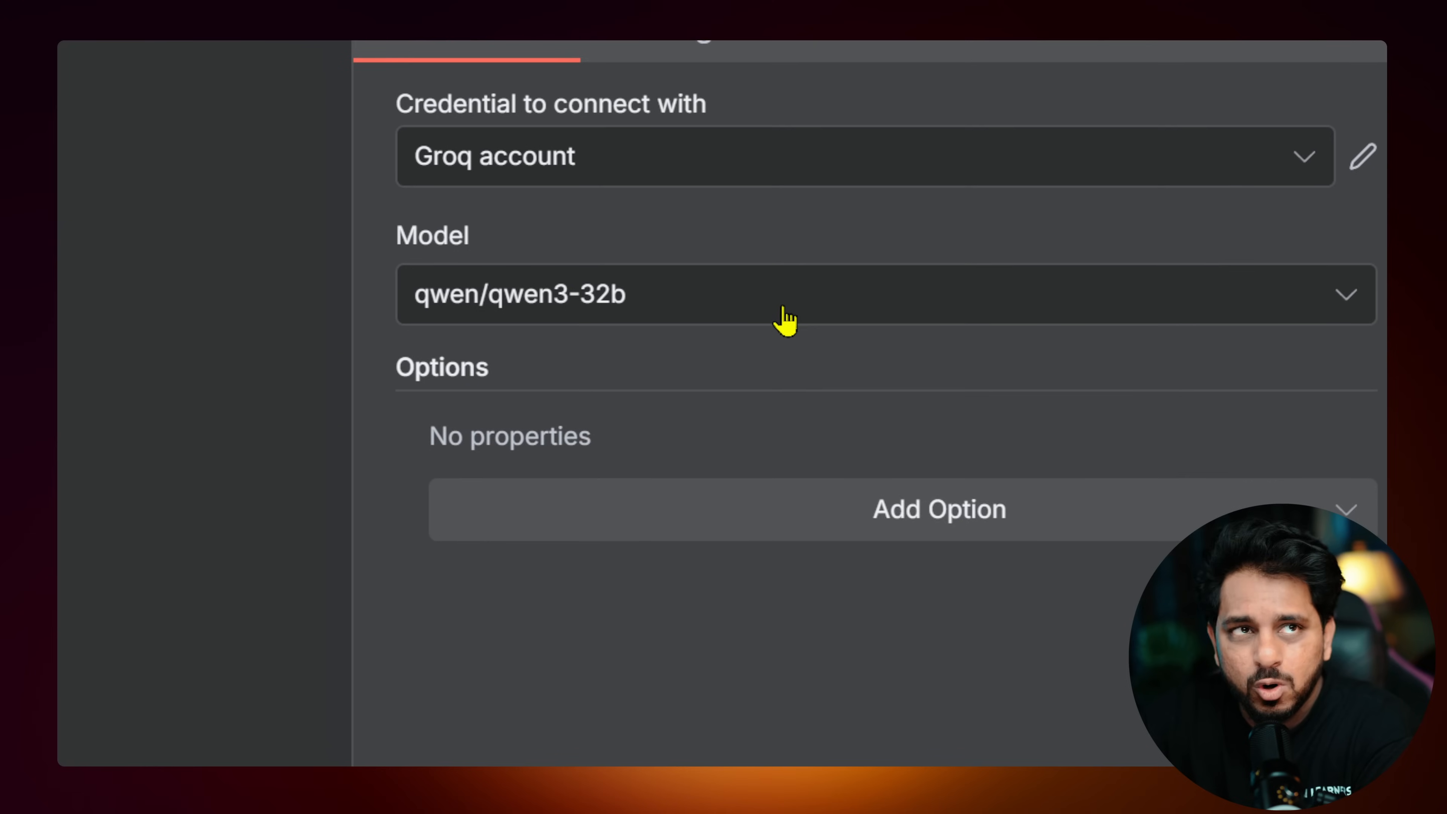
left_click(786, 320)
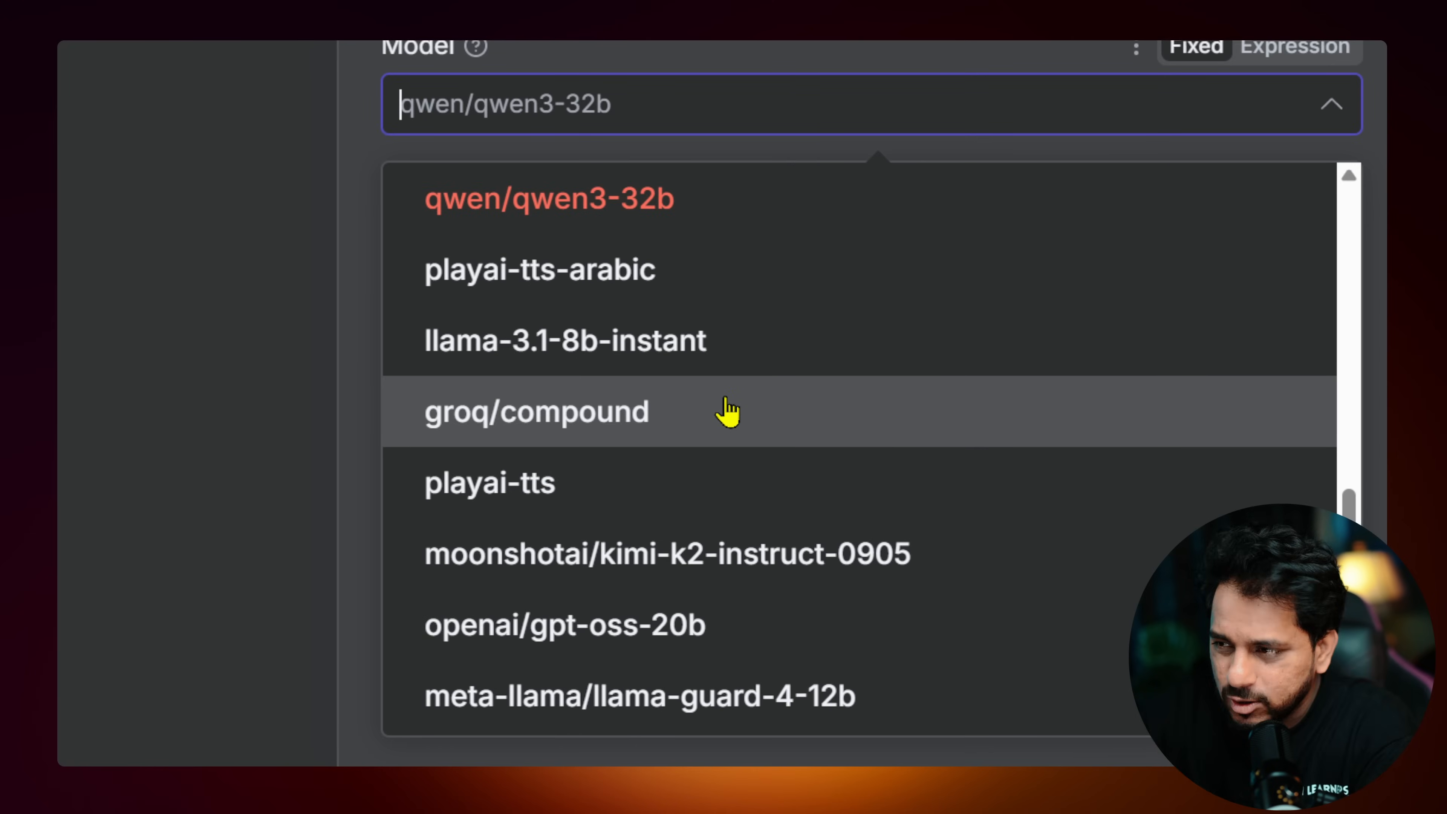
left_click(728, 412)
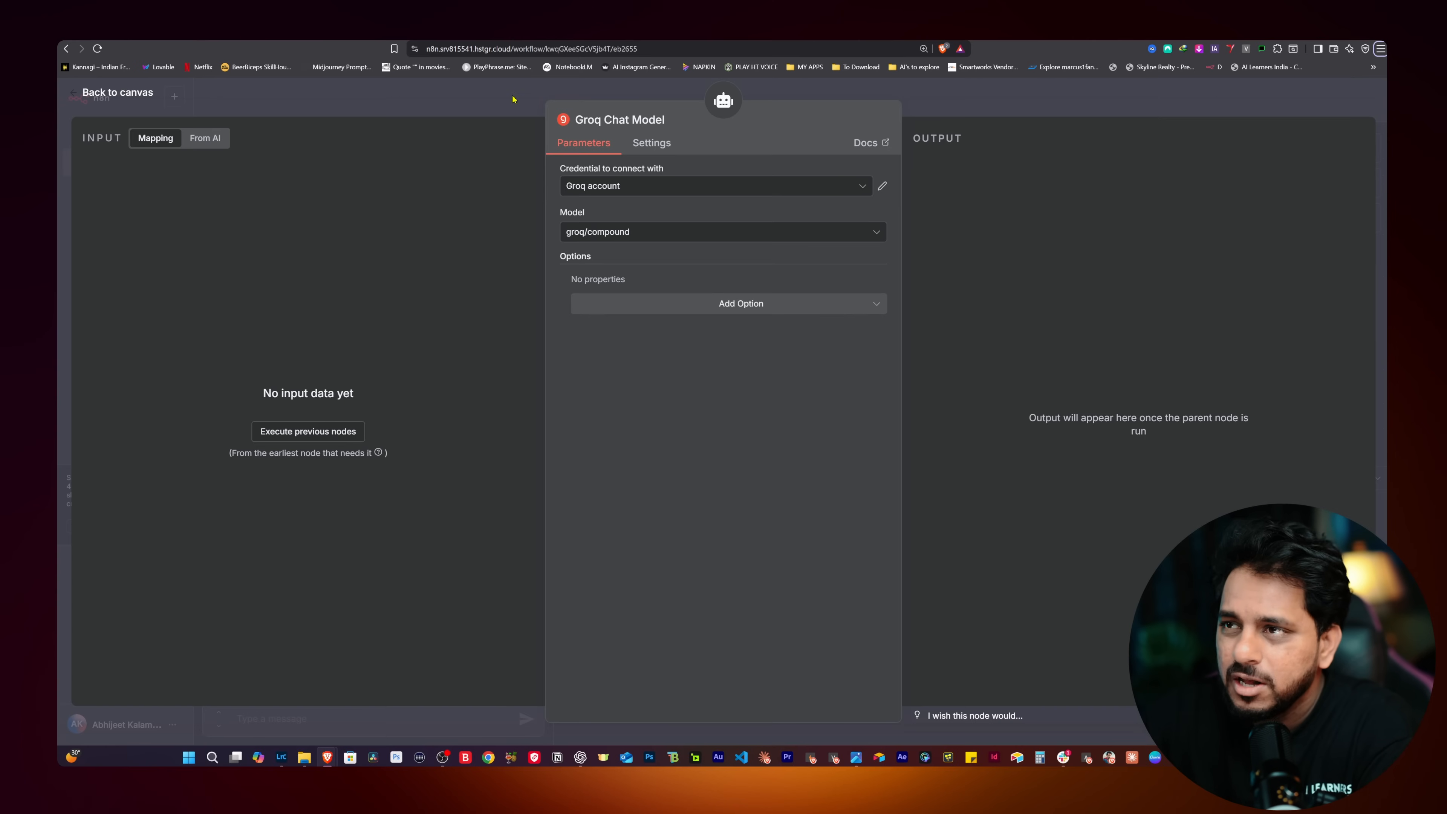
left_click(513, 100)
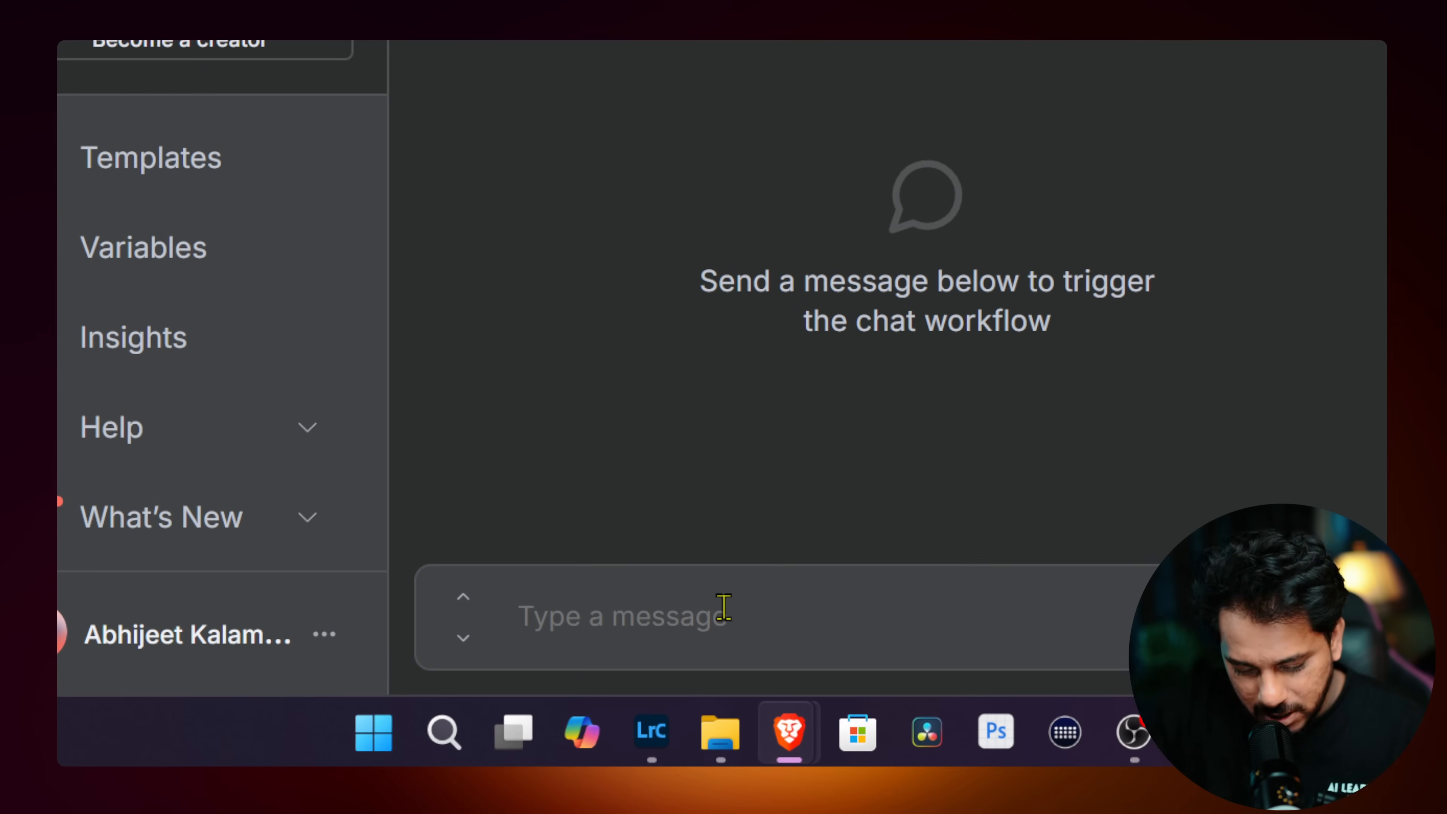
Send the chat message "What's today's Bitcoin price in INR" and read through the reply.
left_click(305, 716)
type("What's today's Bitcoin price")
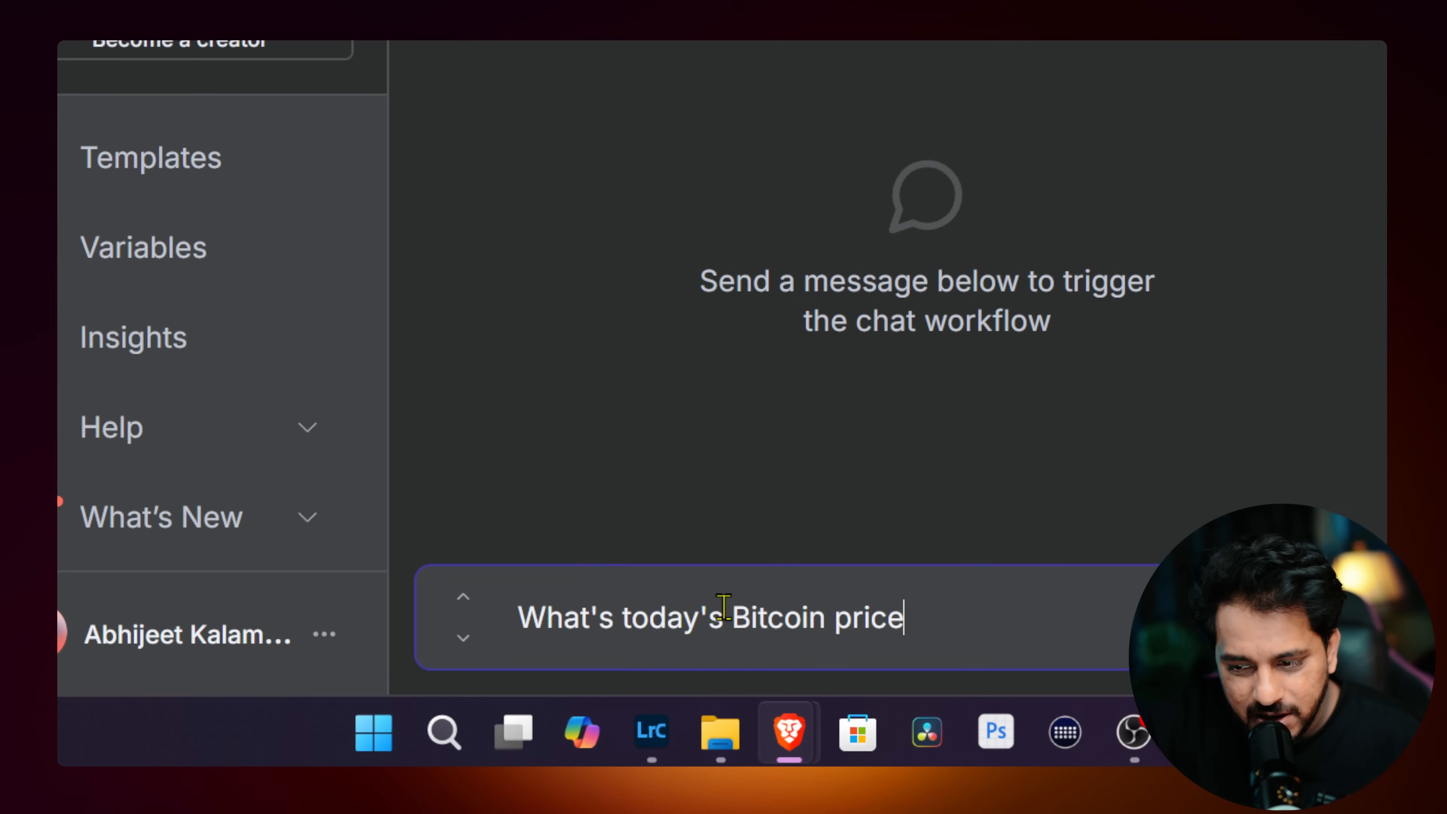
key("Return")
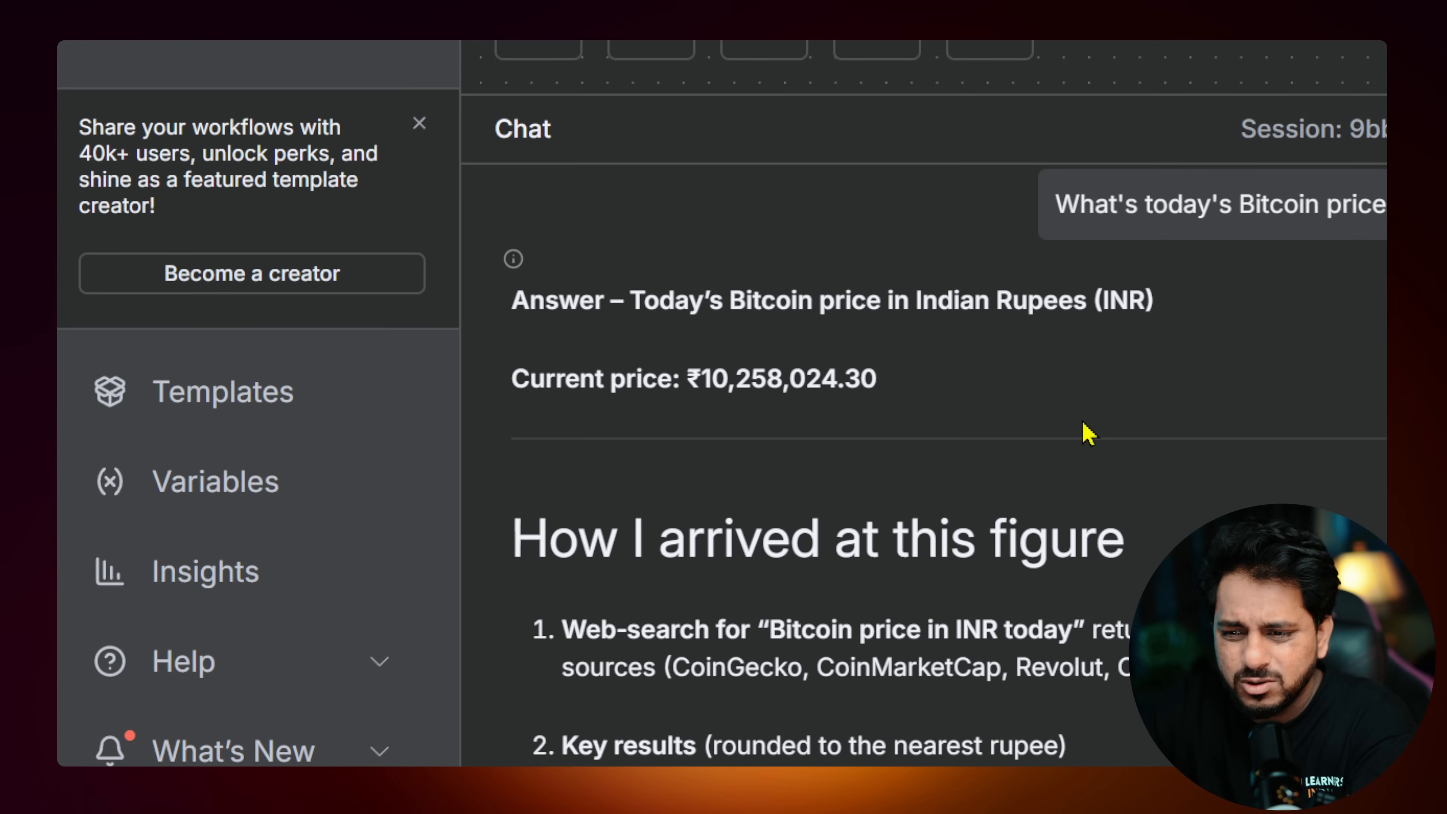
scroll(1088, 433, "down", 3)
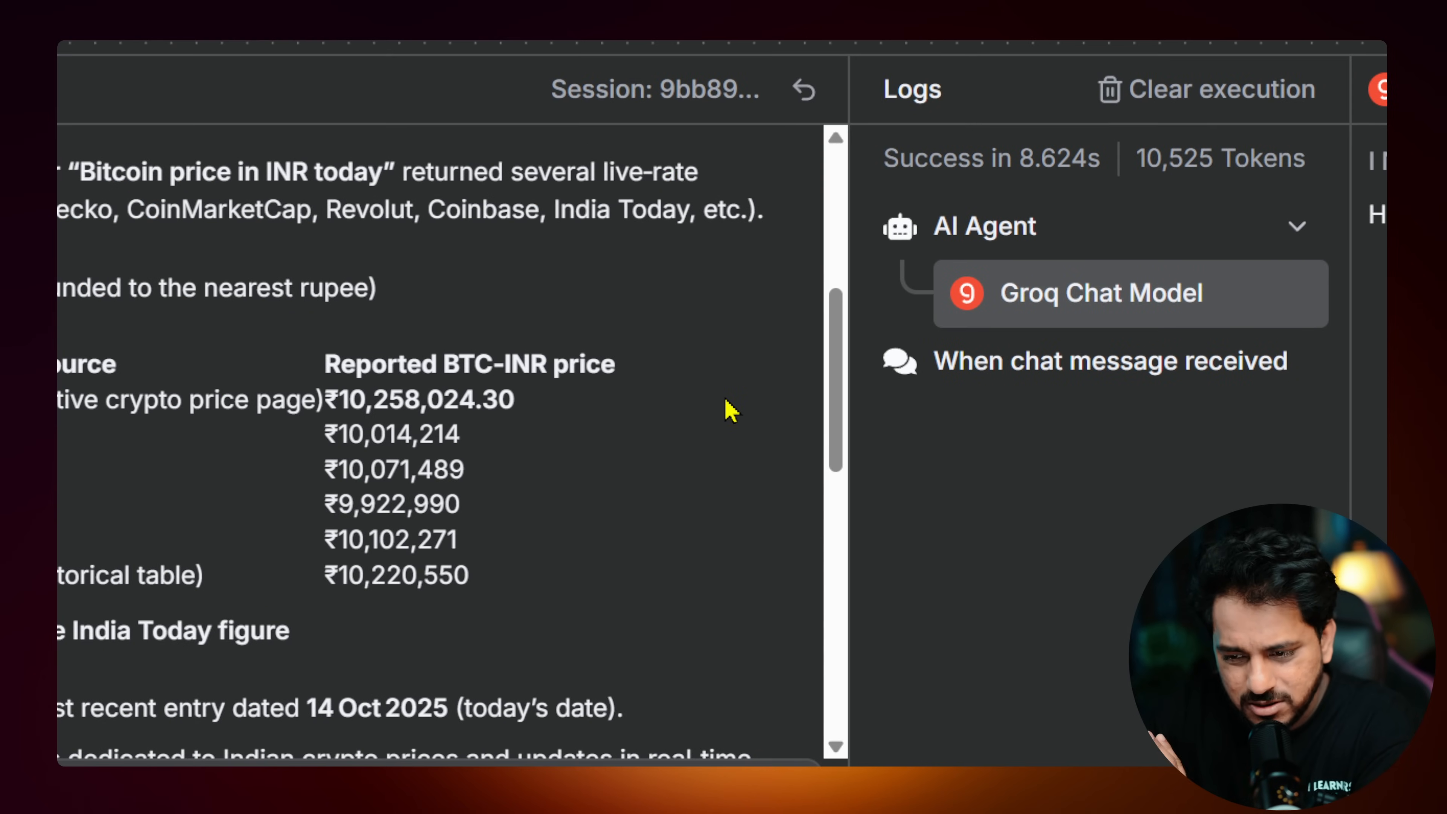
scroll(725, 399, "down", 3)
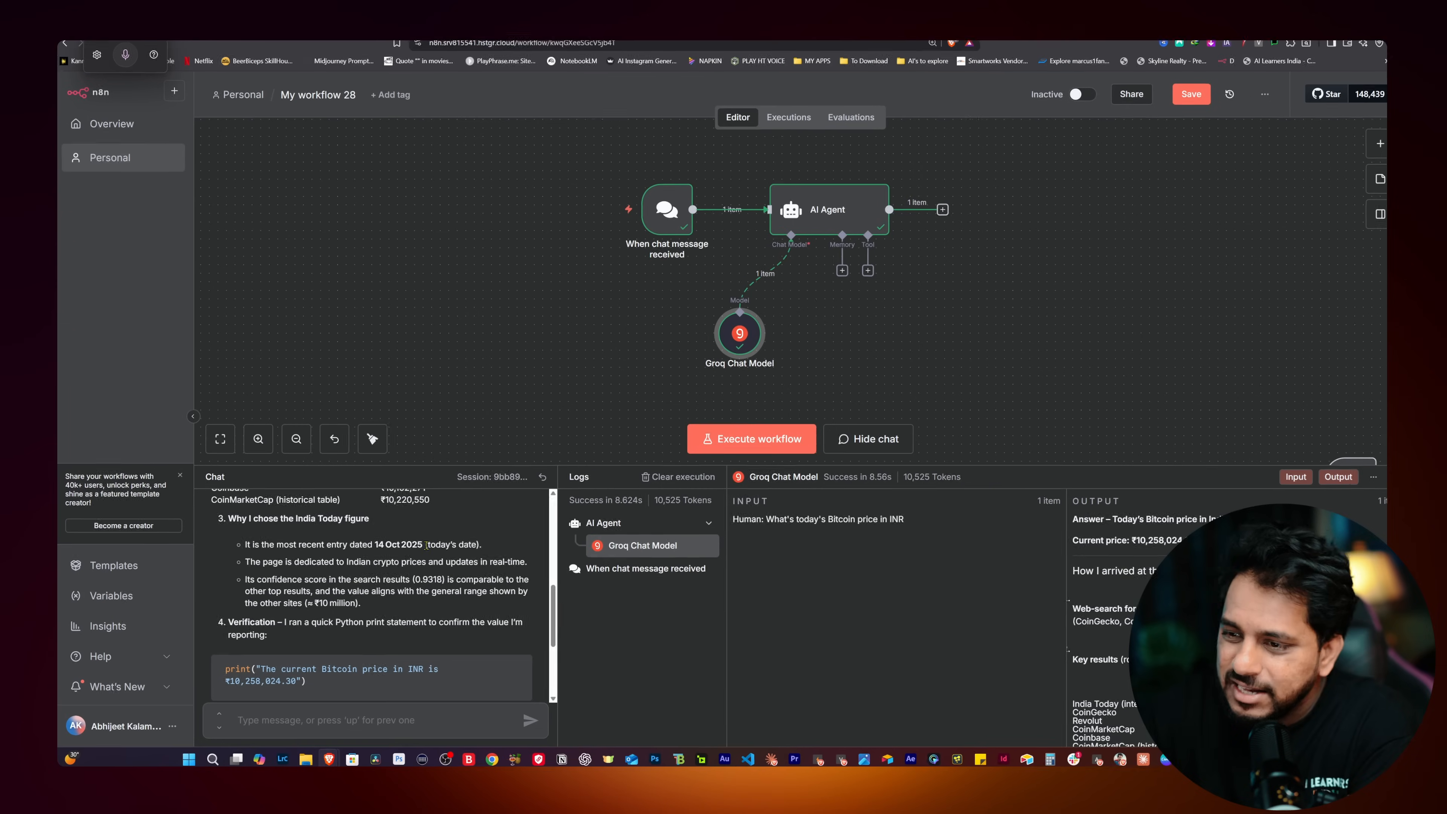
Reset the chat session and send the message "What are the best non veg places in Pune india".
scroll(423, 546, "down", 3)
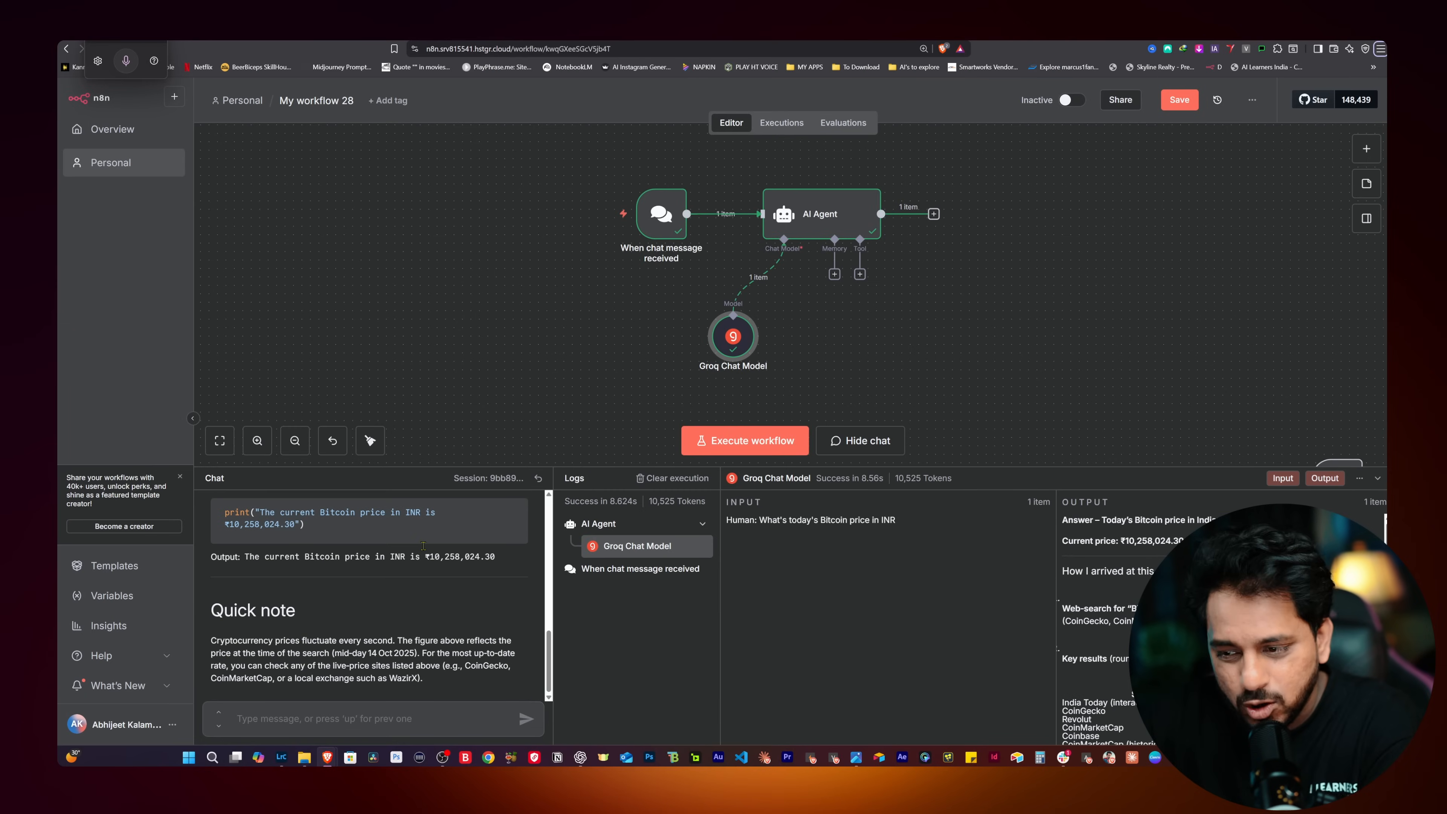
left_click(538, 479)
key("super+h")
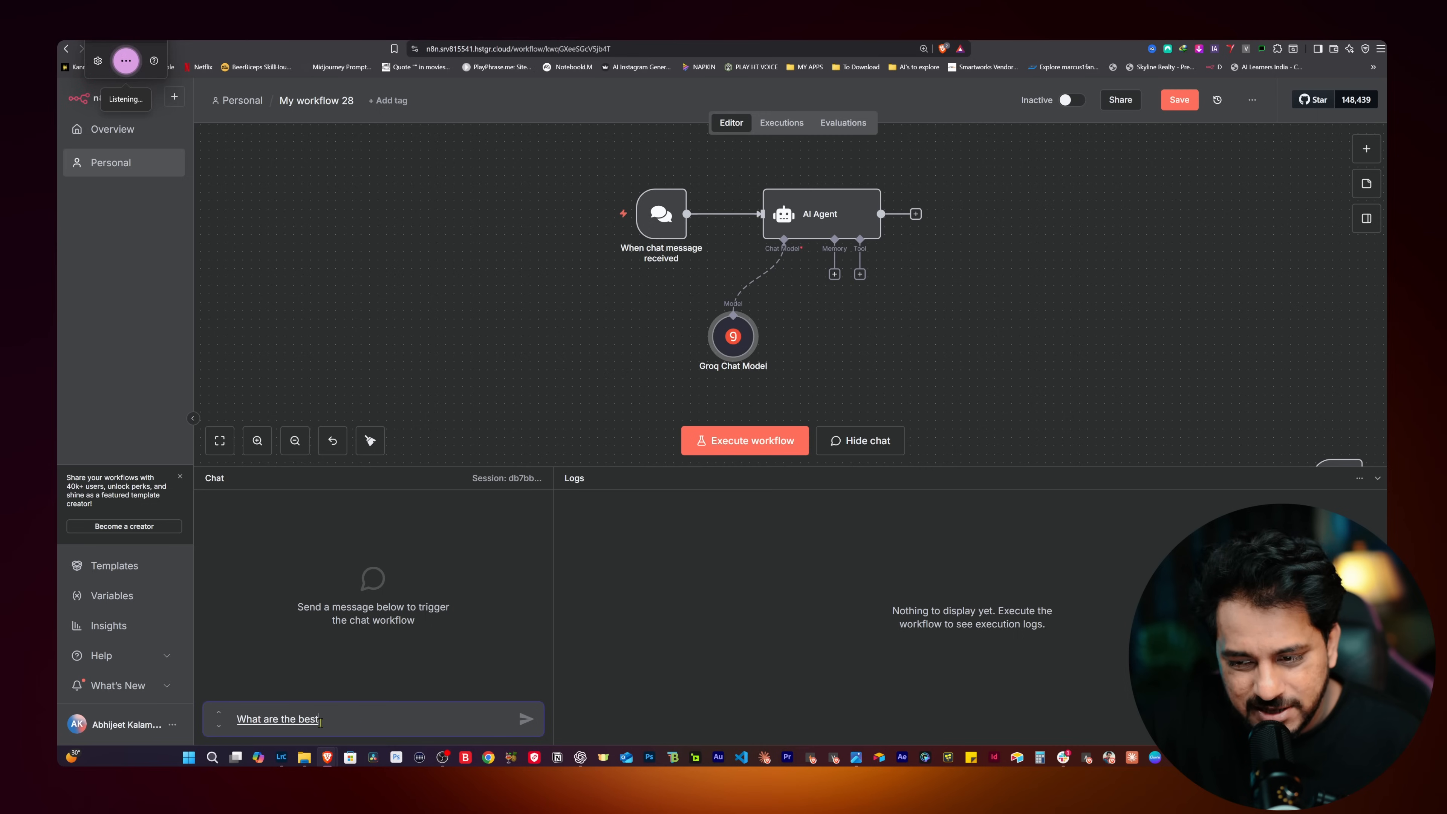
type("veg places in Pune india")
key("Return")
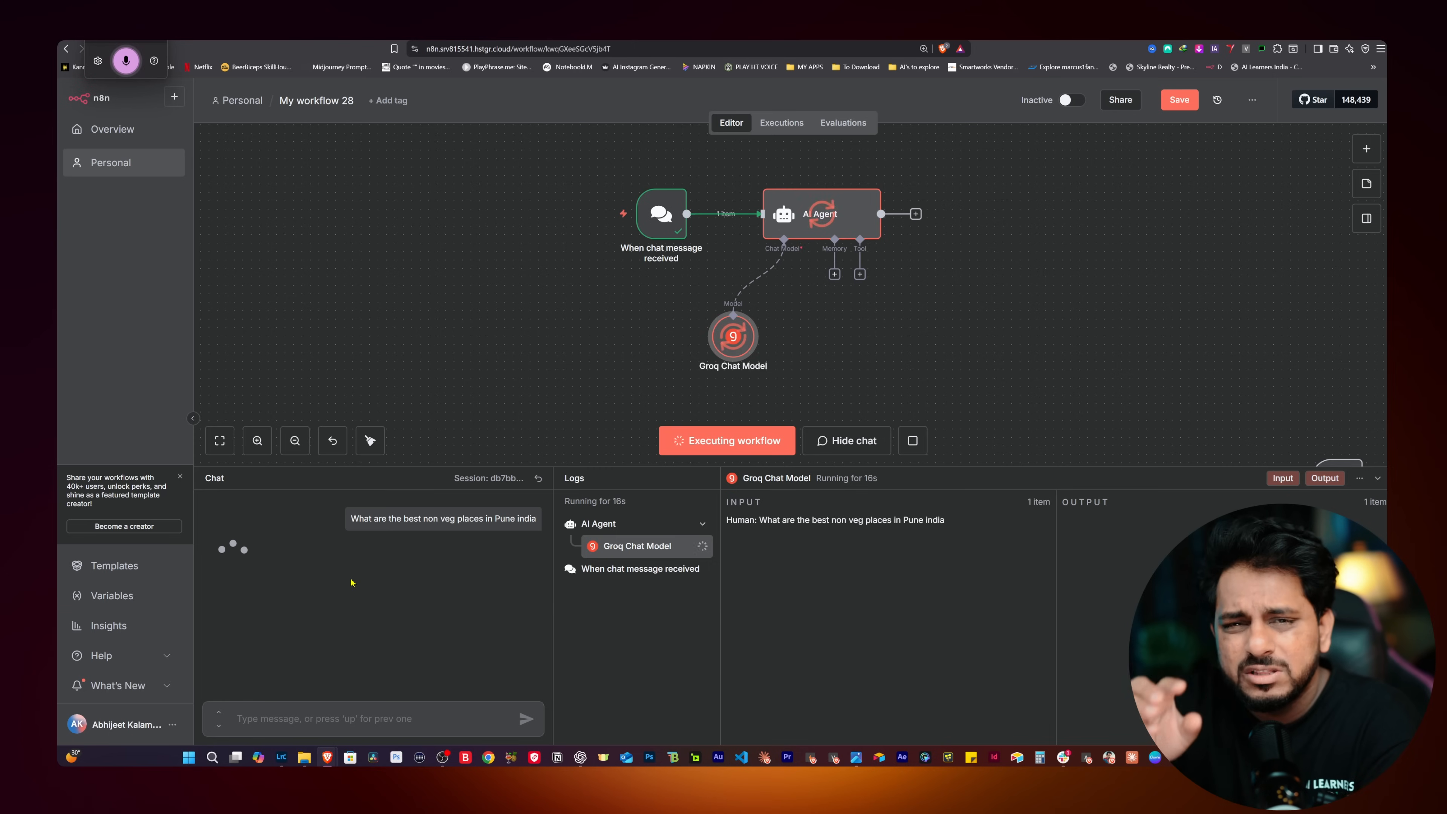
Read through the chat reply about Pune's non-veg restaurants, enlarging the chat area to see more of it.
scroll(350, 577, "down", 5)
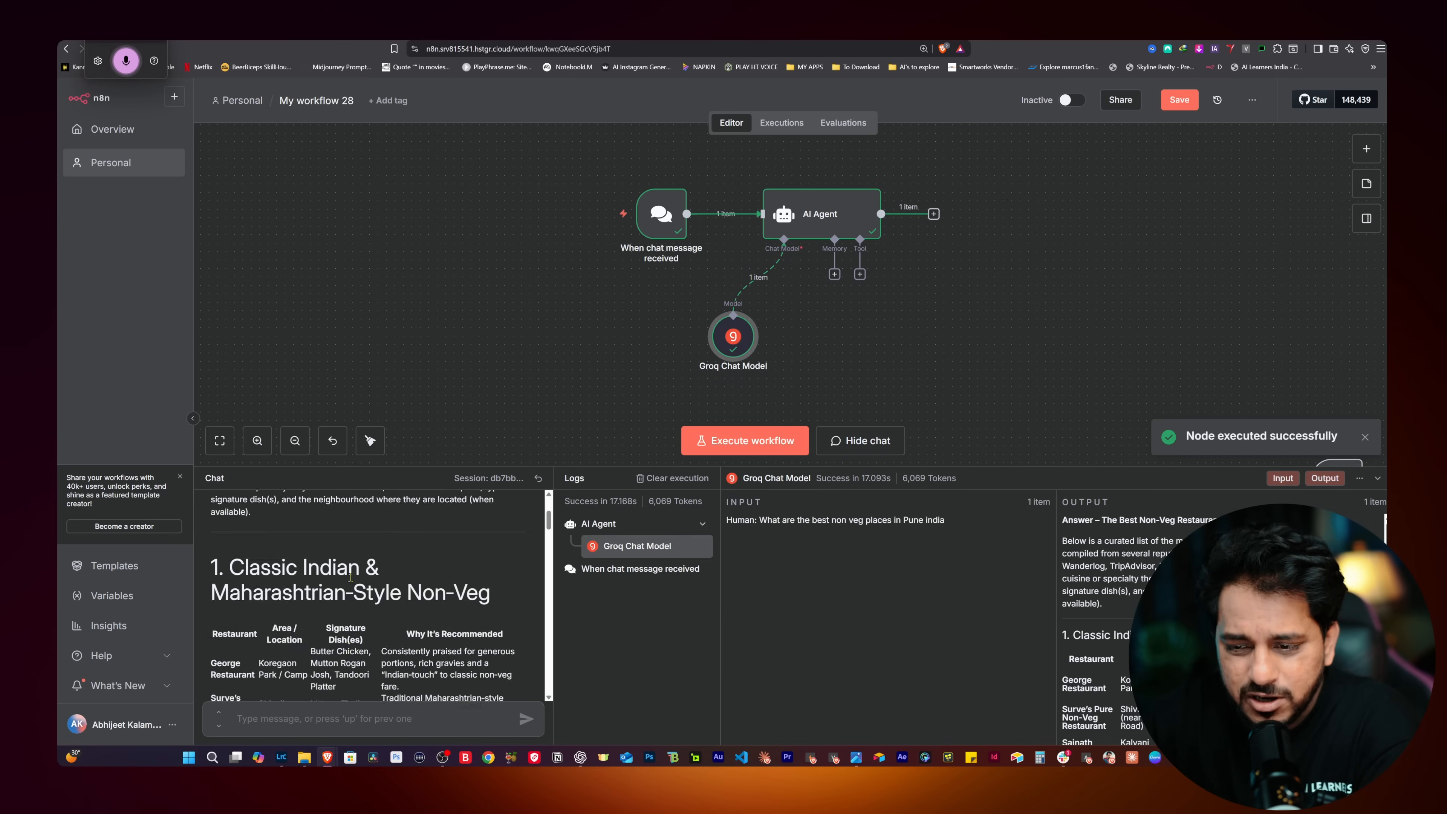
scroll(346, 568, "up", 3)
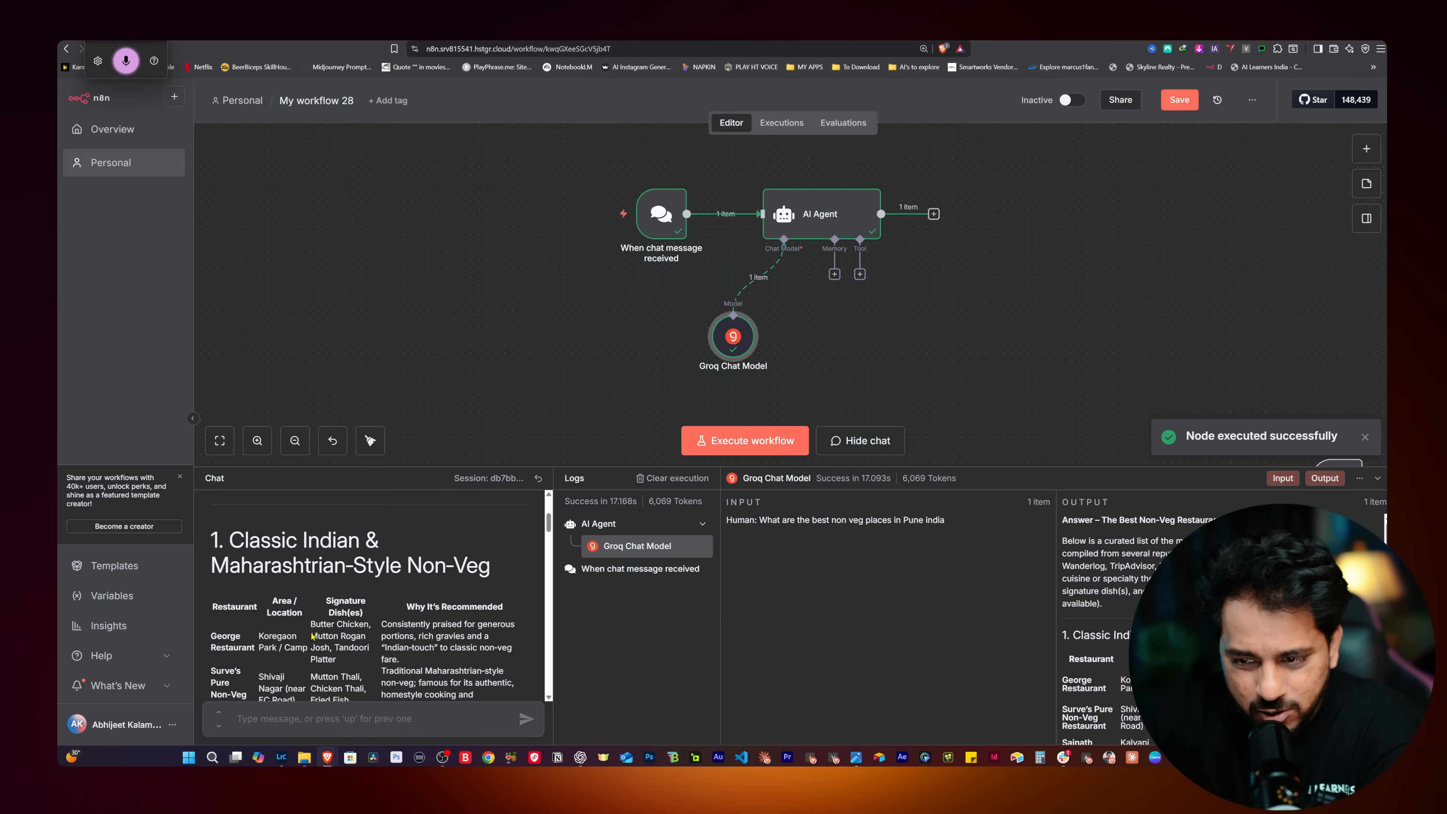
scroll(337, 610, "down", 5)
scroll(371, 603, "down", 3)
scroll(372, 604, "down", 15)
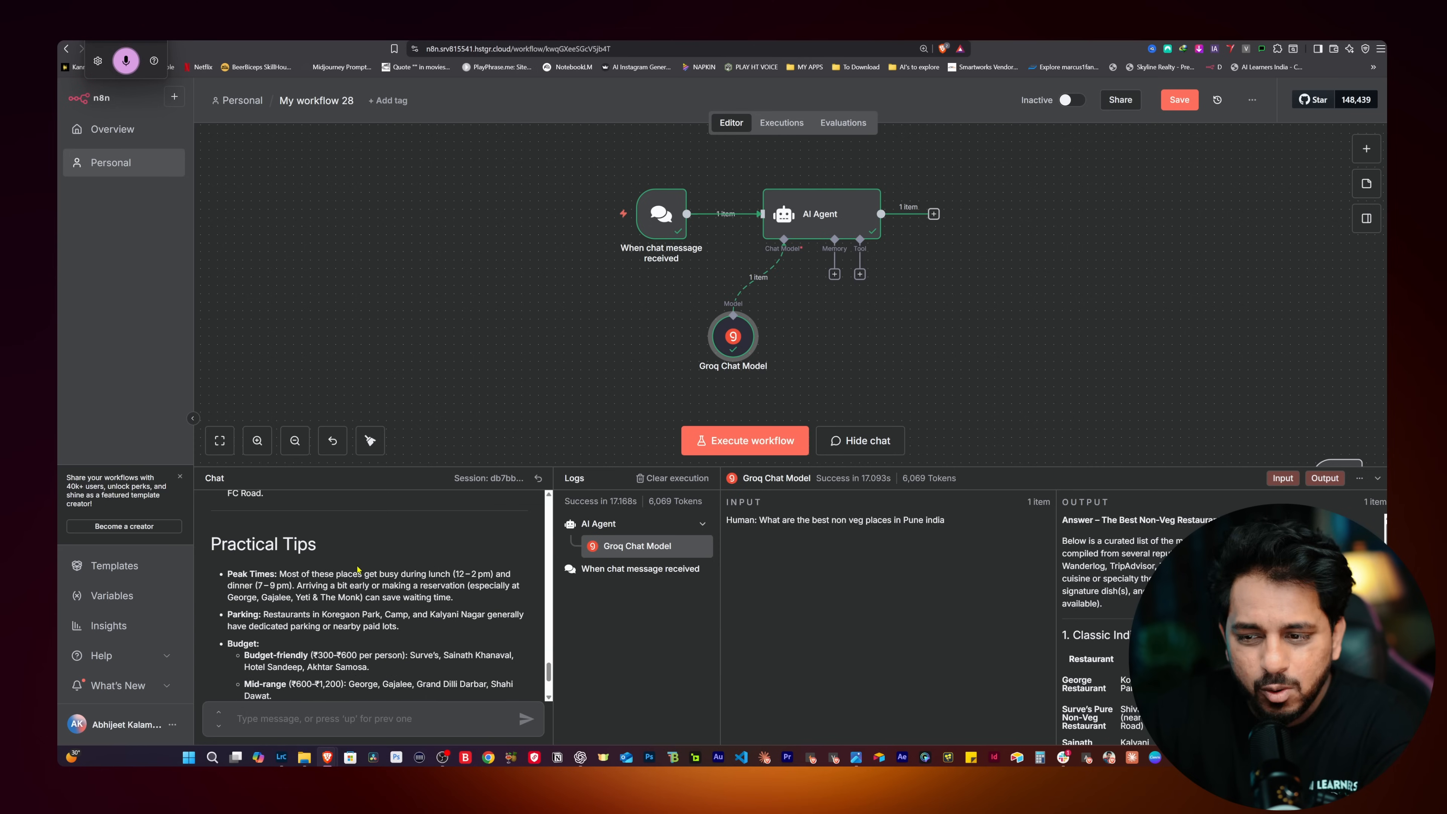
scroll(359, 569, "down", 3)
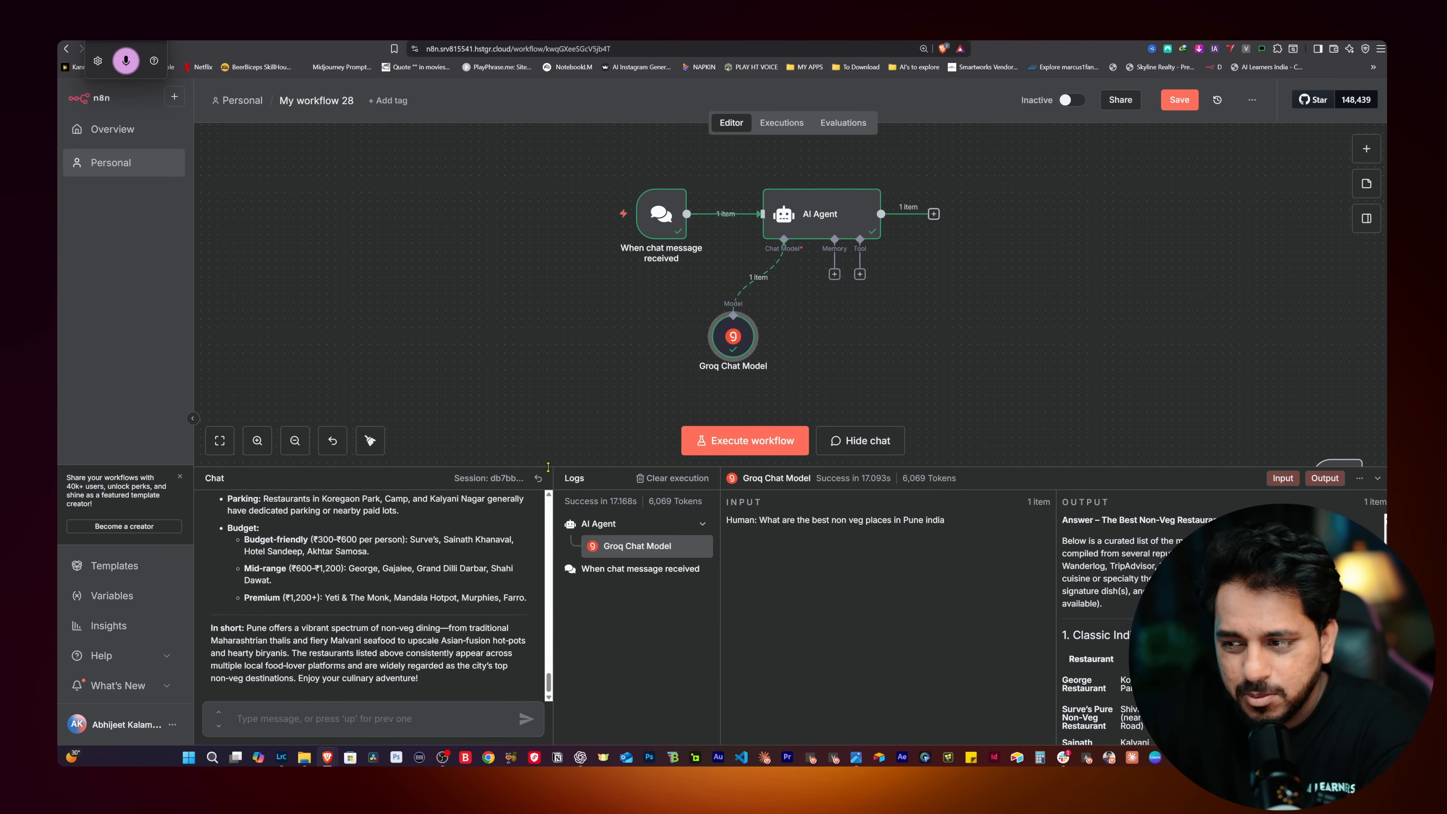
left_click_drag(541, 467, 542, 245)
scroll(332, 471, "up", 3)
scroll(333, 471, "up", 6)
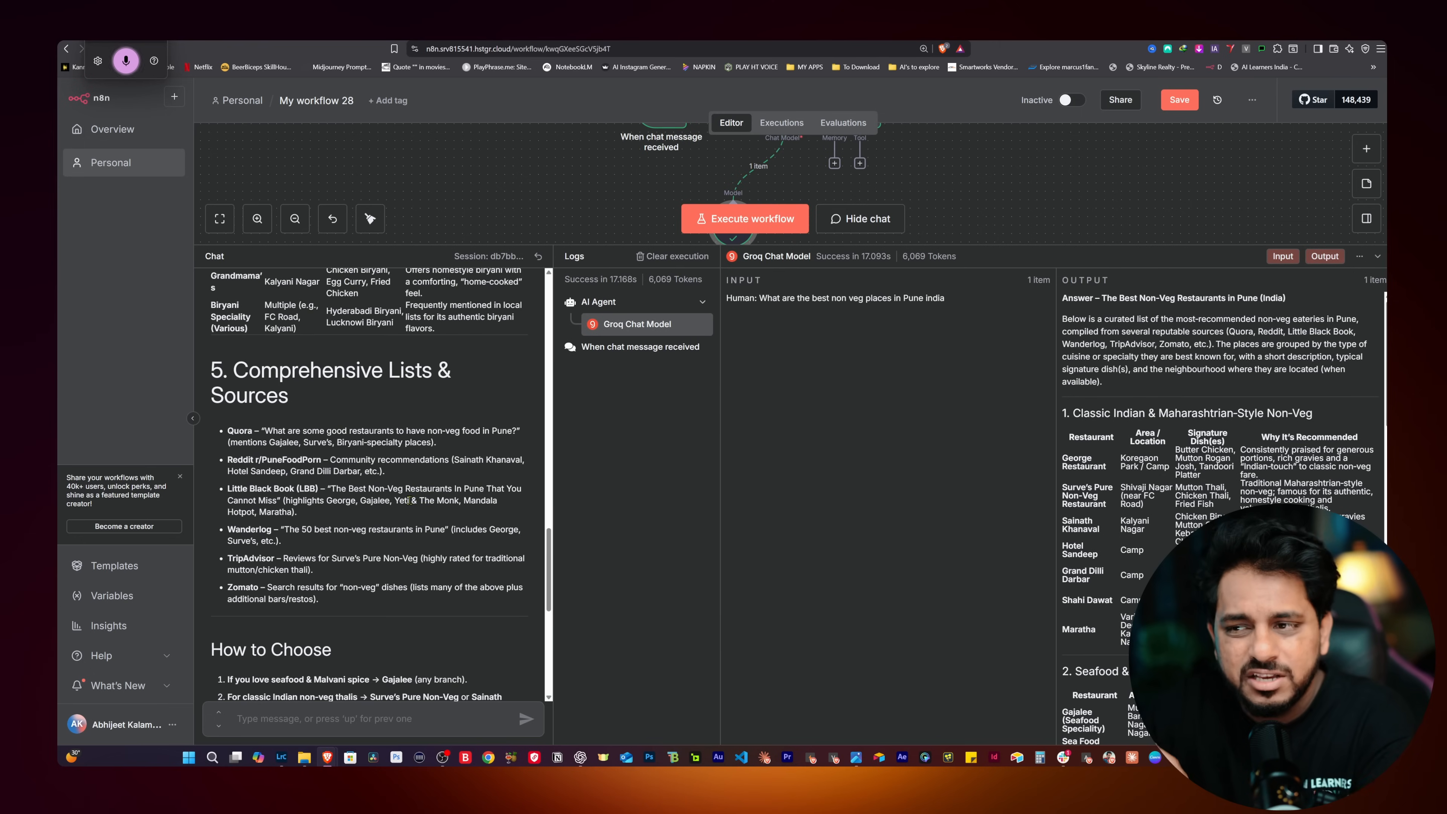
scroll(409, 500, "up", 15)
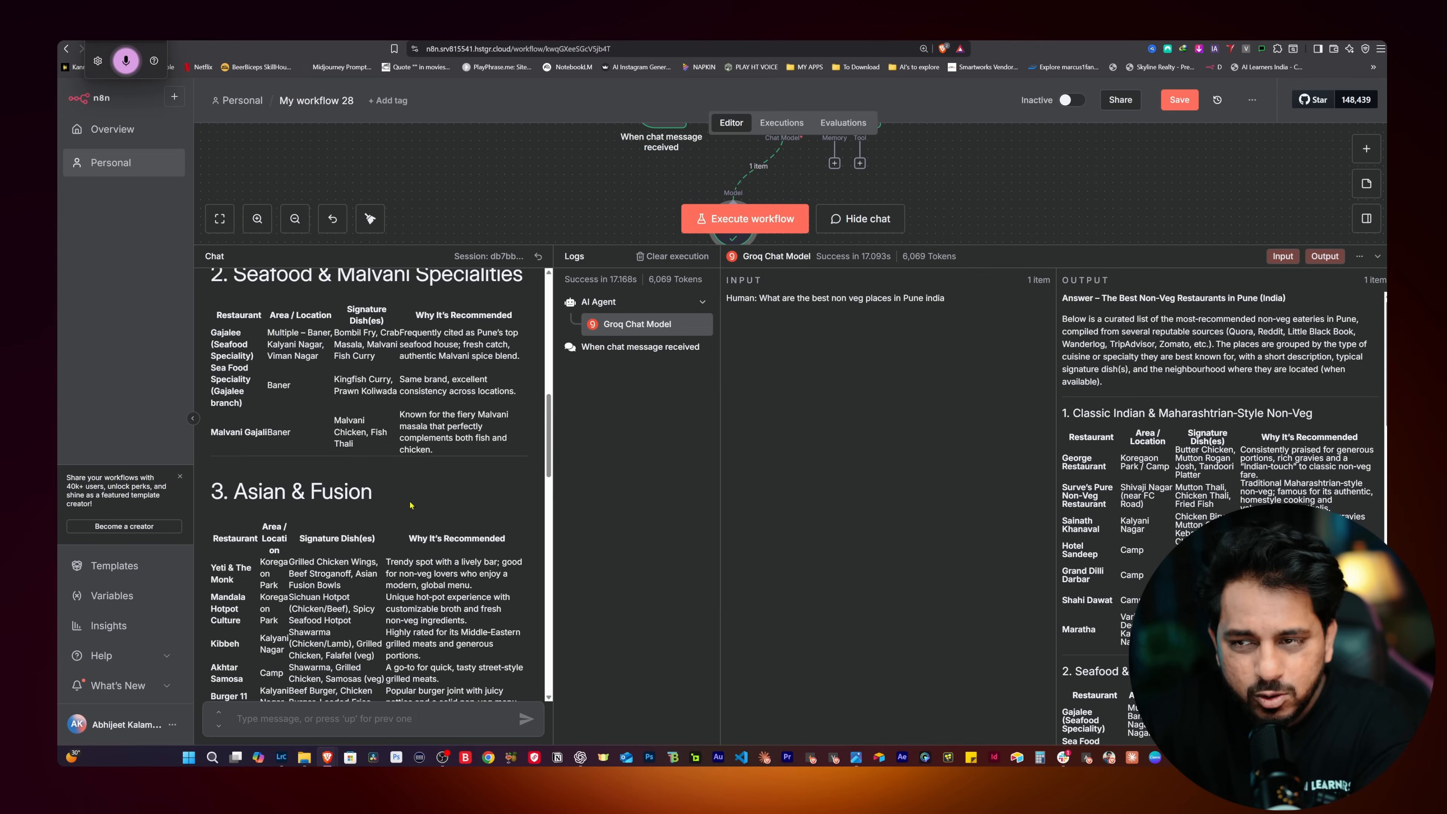
scroll(410, 505, "up", 5)
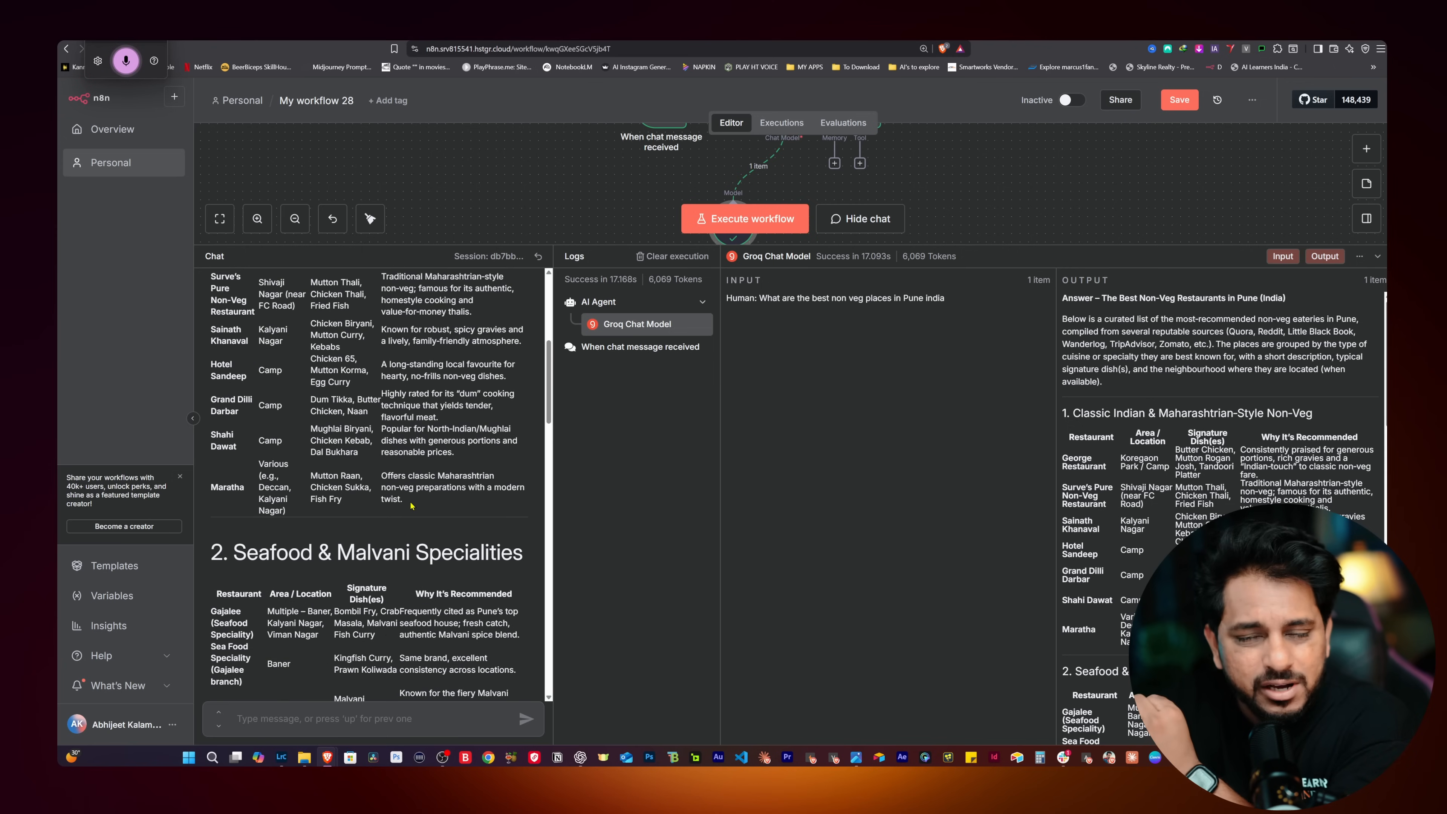
scroll(410, 505, "up", 5)
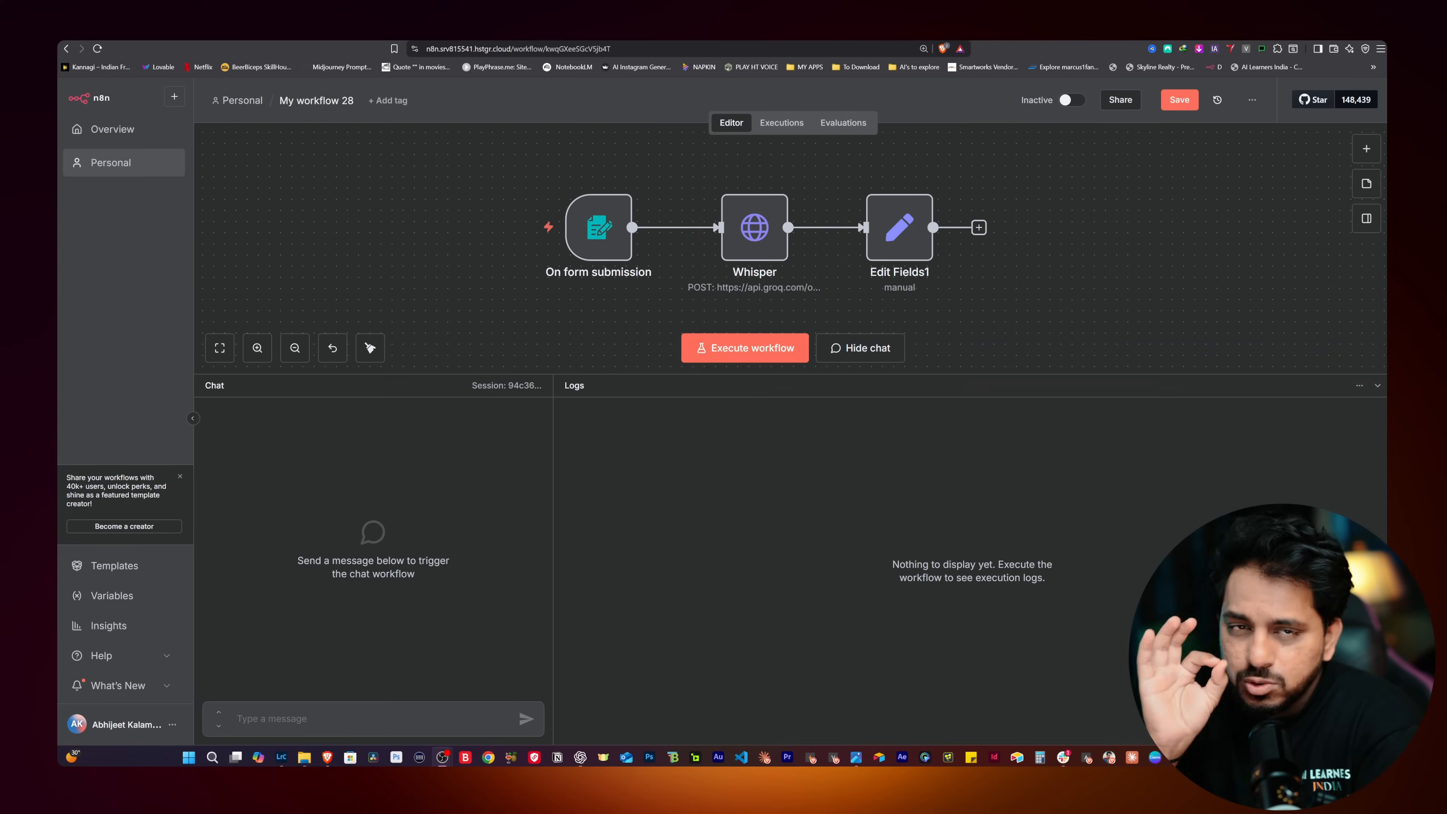
Review the Whisper node's headers and body parameters, and the Edit Fields1 node's text field mapping.
mouse_move(596, 231)
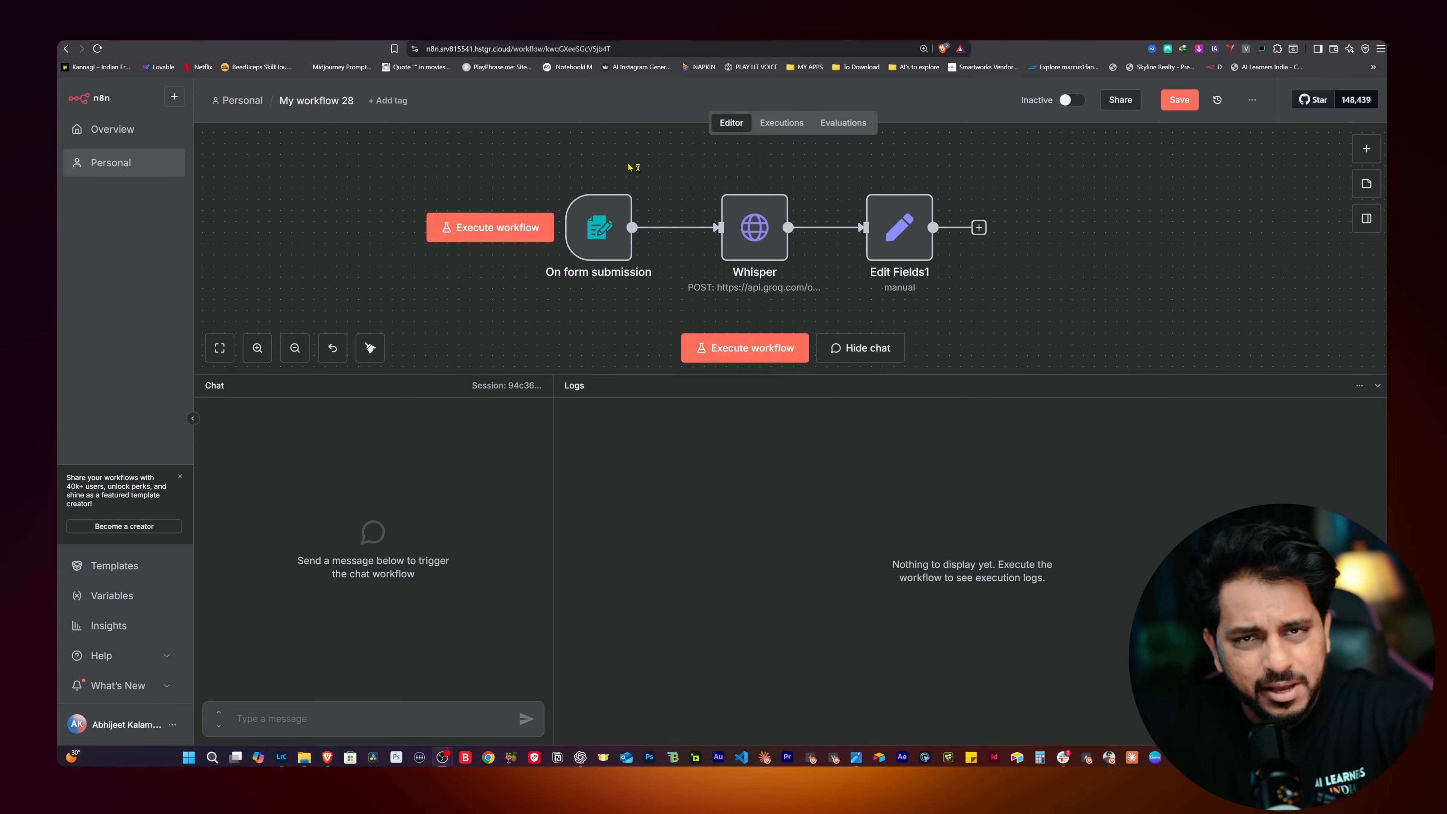
mouse_move(751, 228)
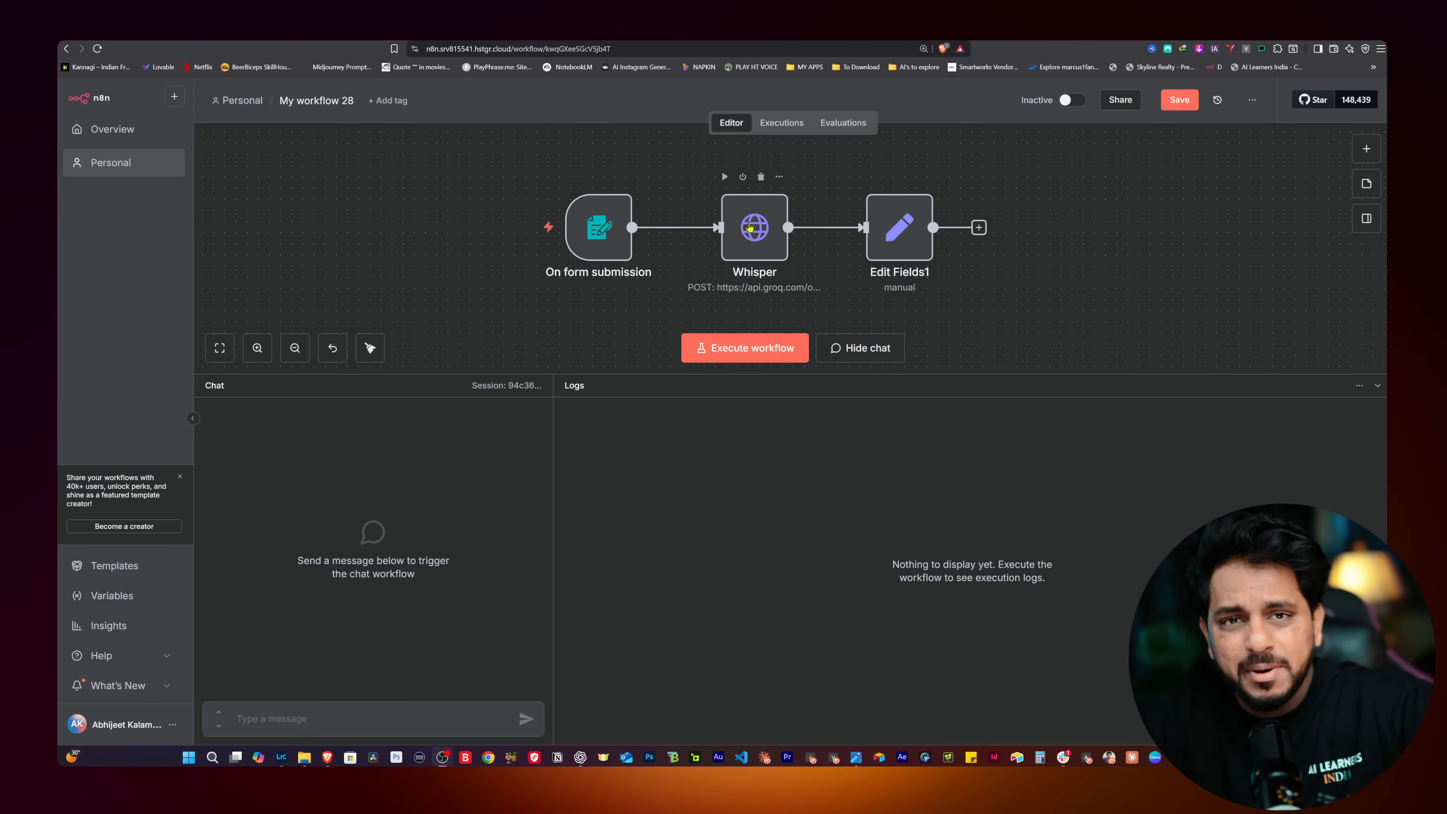
double_click(750, 228)
scroll(744, 229, "down", 5)
scroll(713, 251, "up", 3)
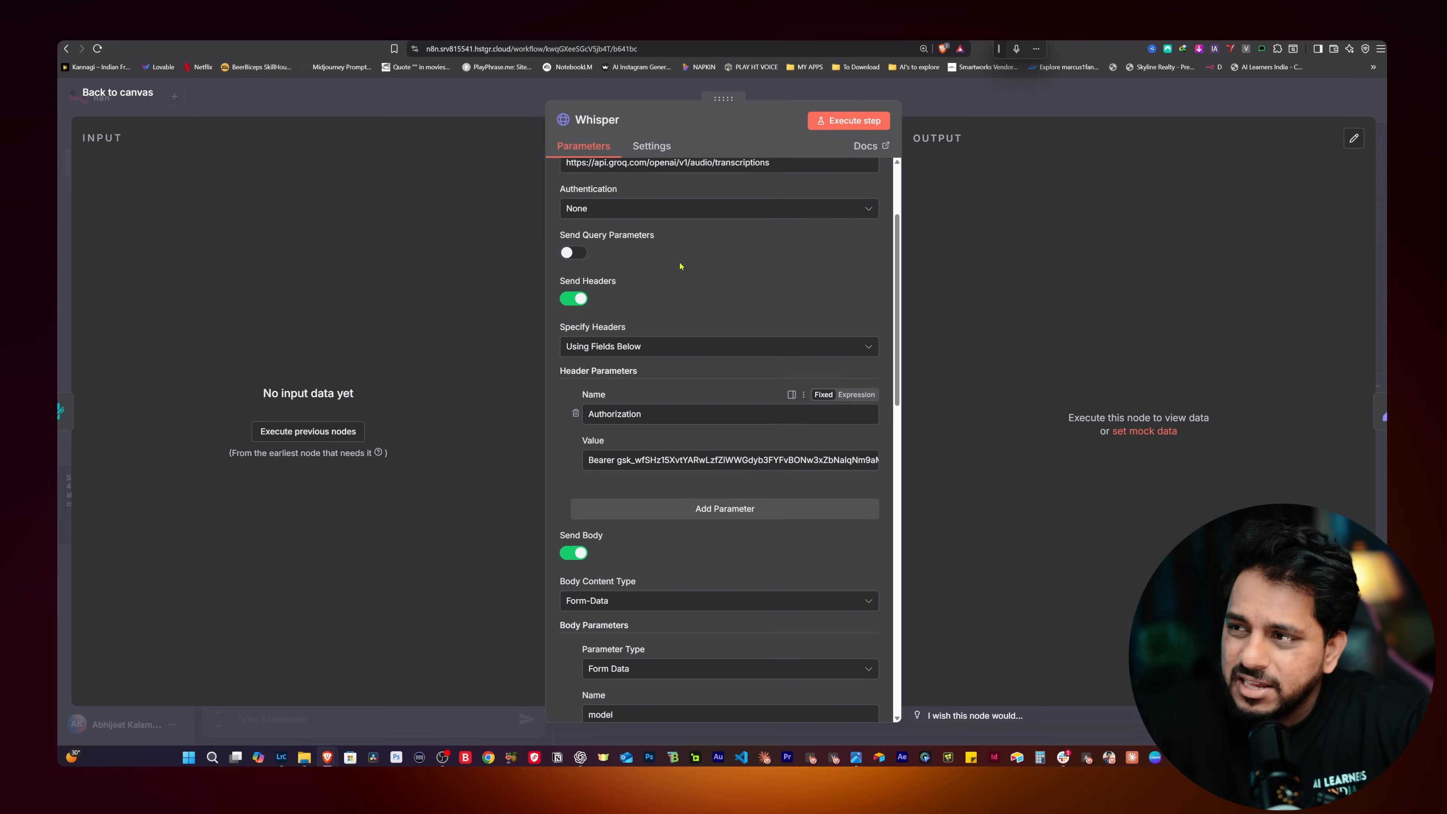
scroll(638, 315, "down", 7)
scroll(678, 299, "down", 5)
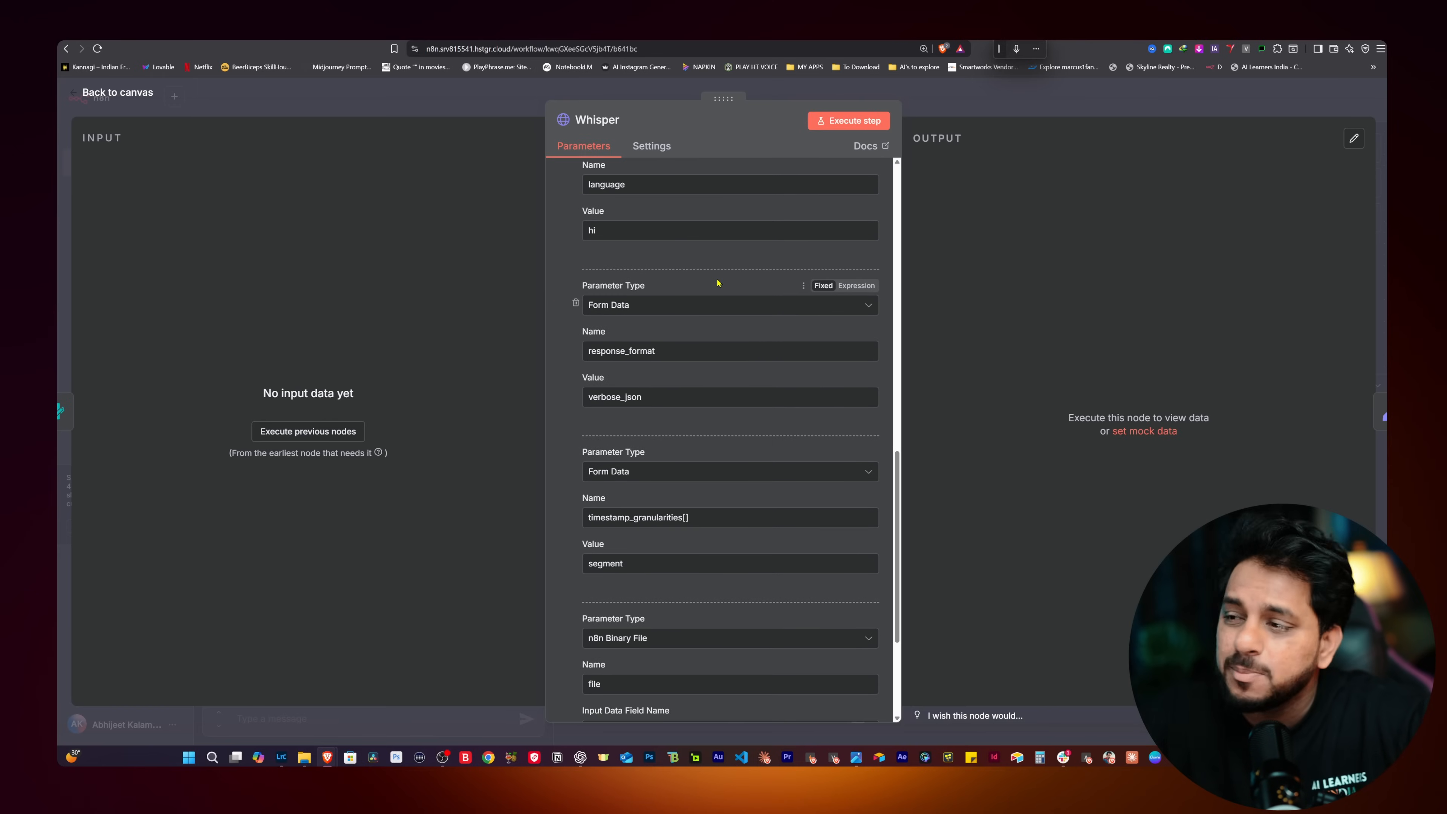
scroll(717, 282, "down", 4)
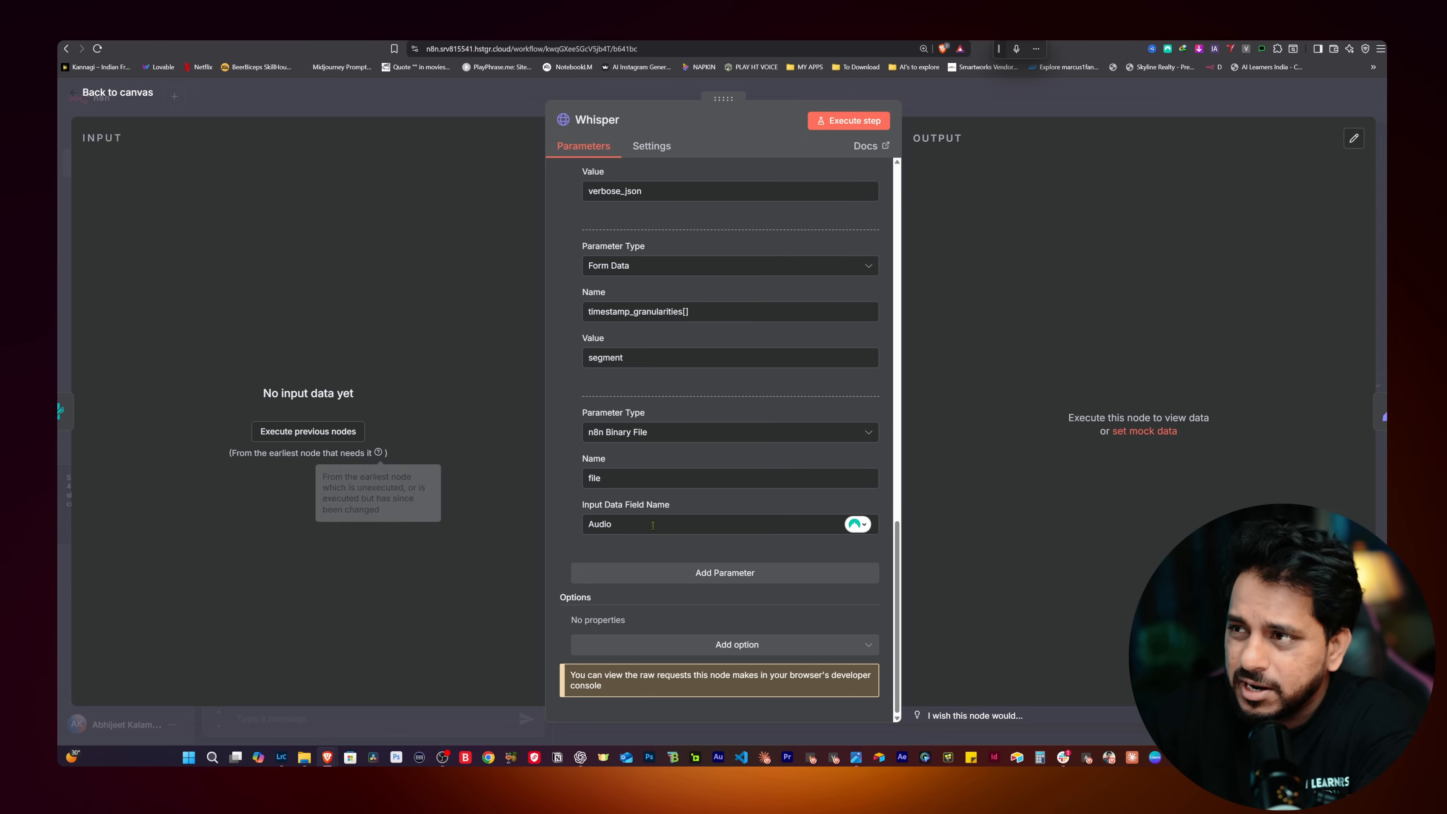
left_click(417, 108)
double_click(913, 245)
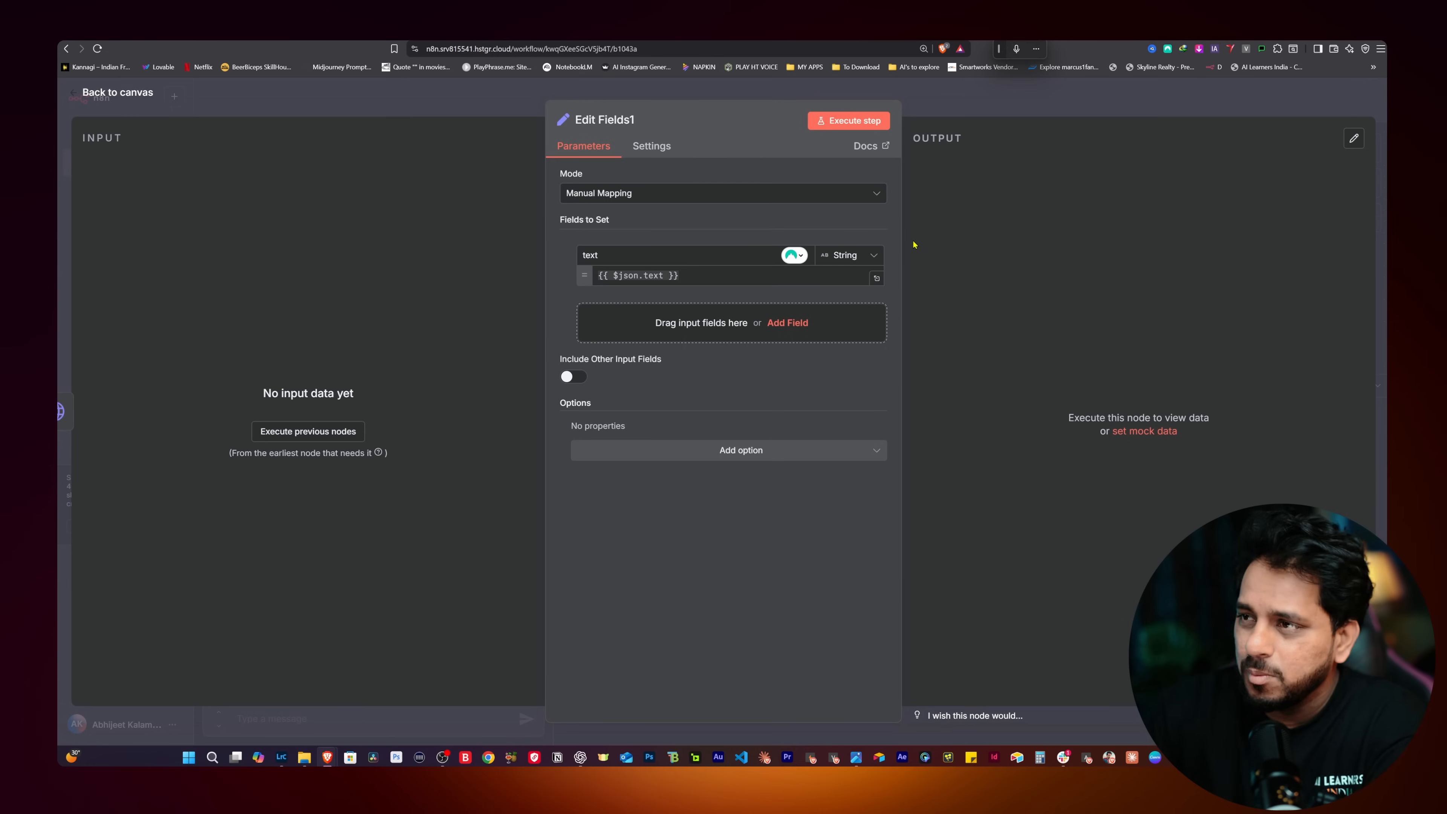
left_click(388, 96)
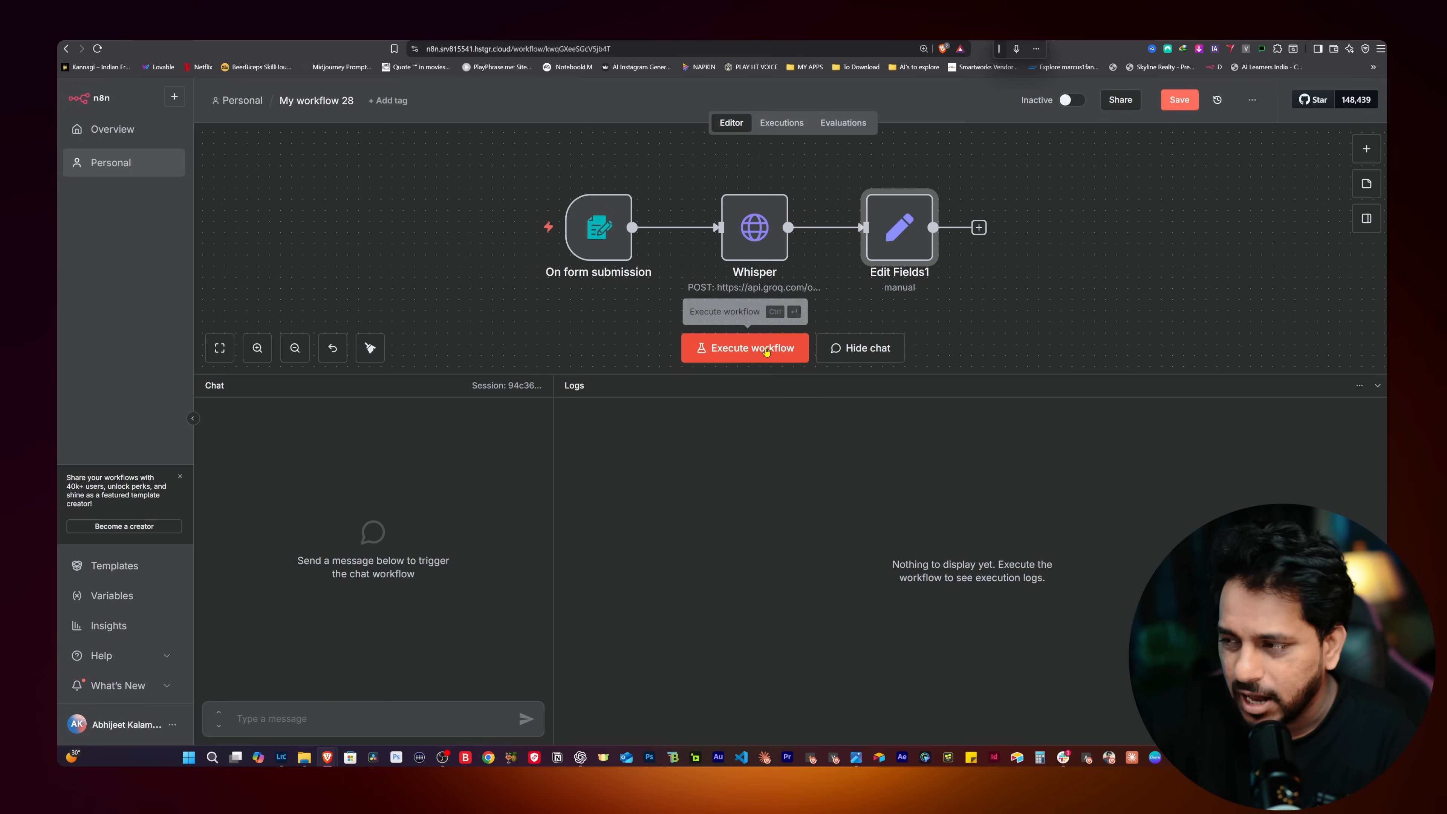
Execute the form workflow with Google Avatar Launch.wav as the audio file and check the transcribed text in Edit Fields1.
left_click(767, 349)
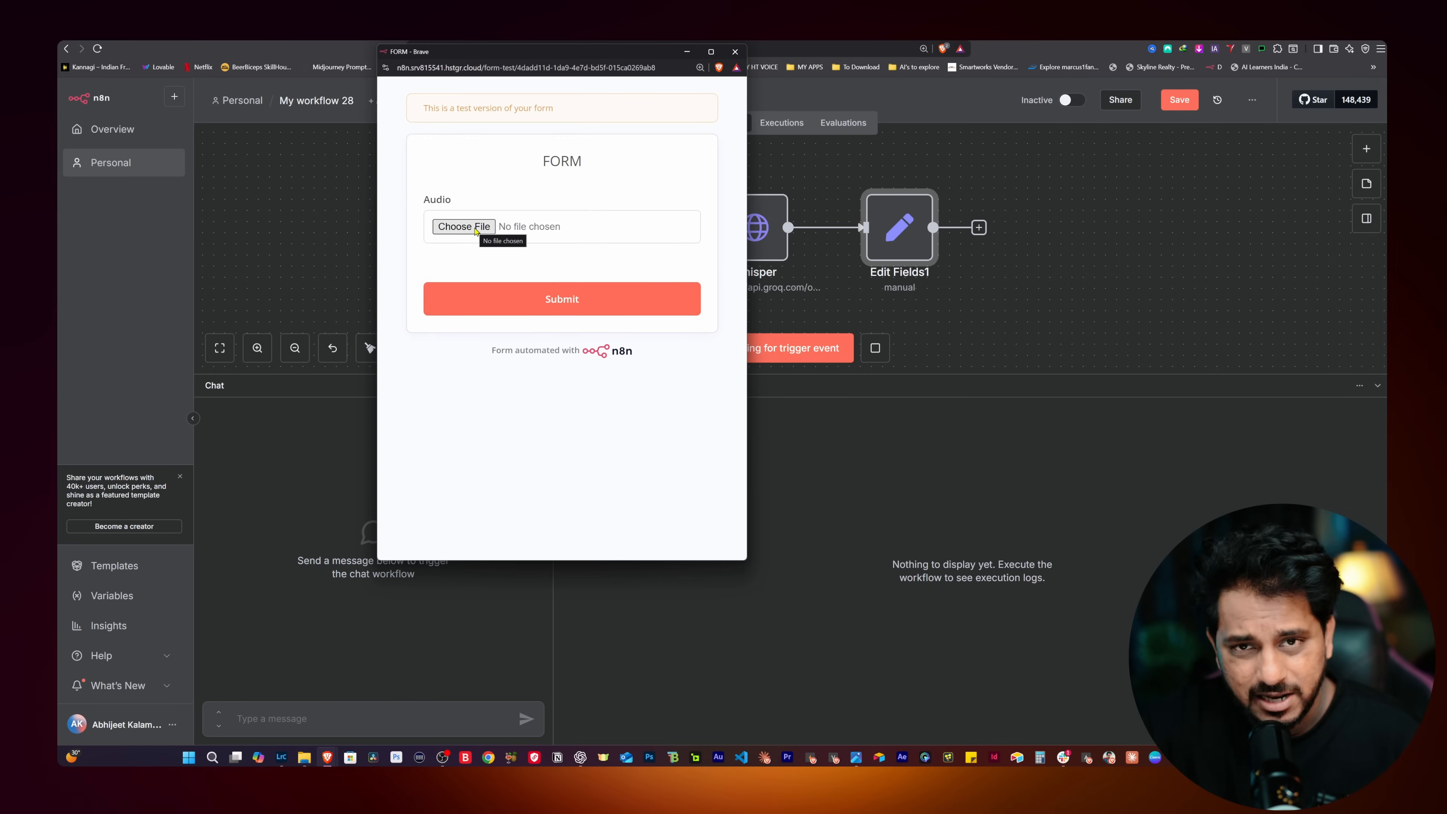
left_click(464, 226)
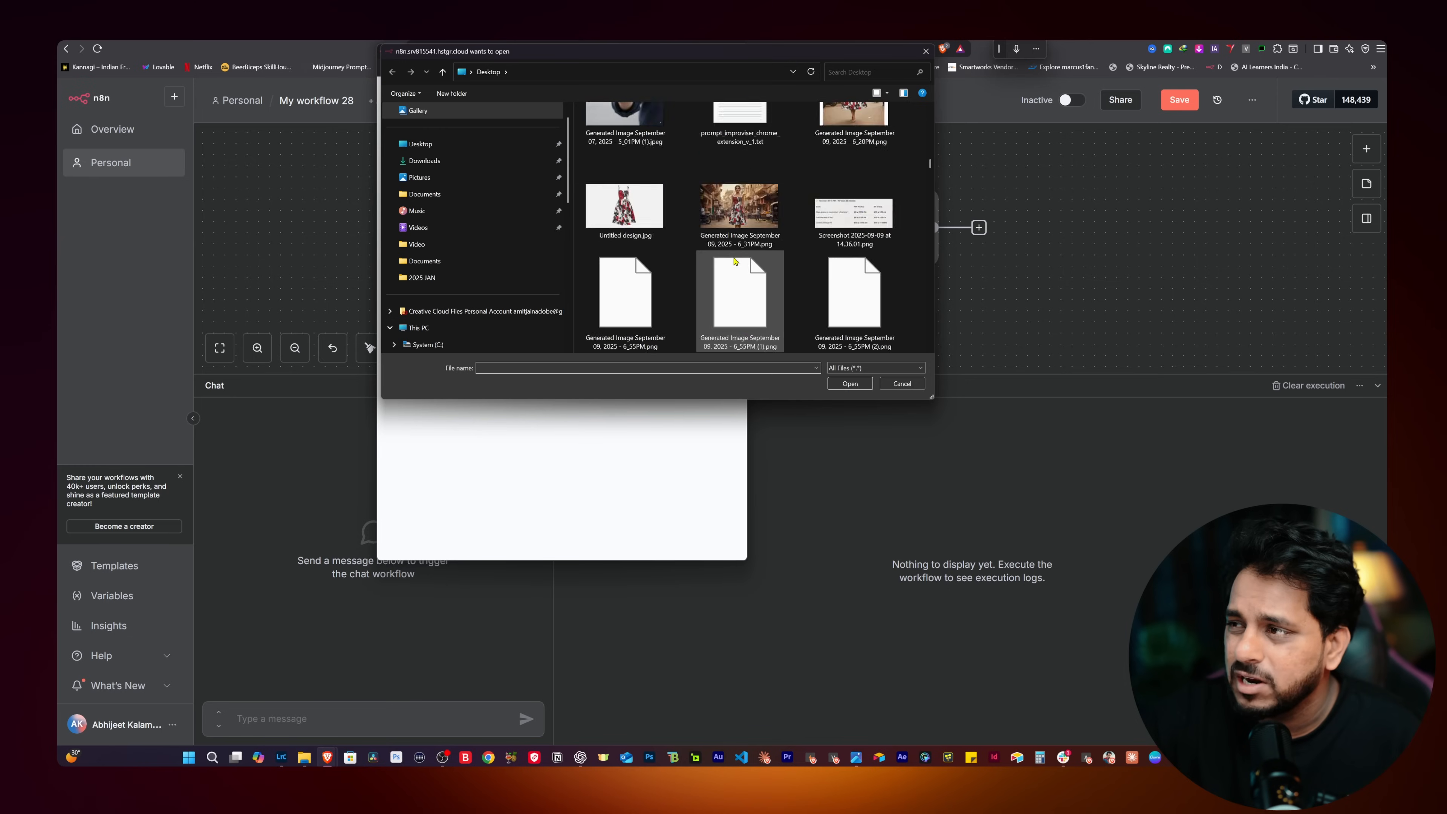
scroll(735, 261, "down", 10)
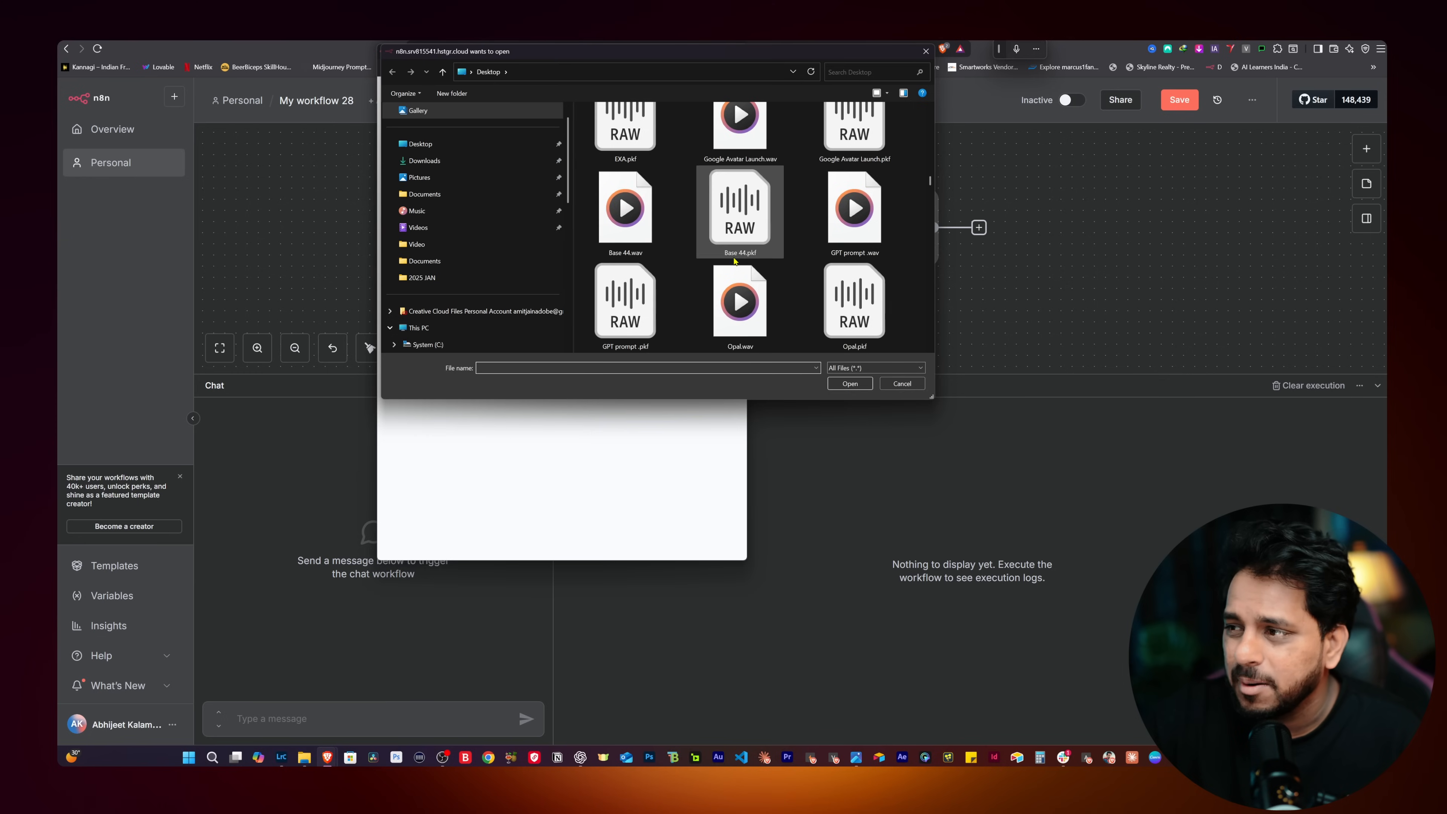
left_click(761, 126)
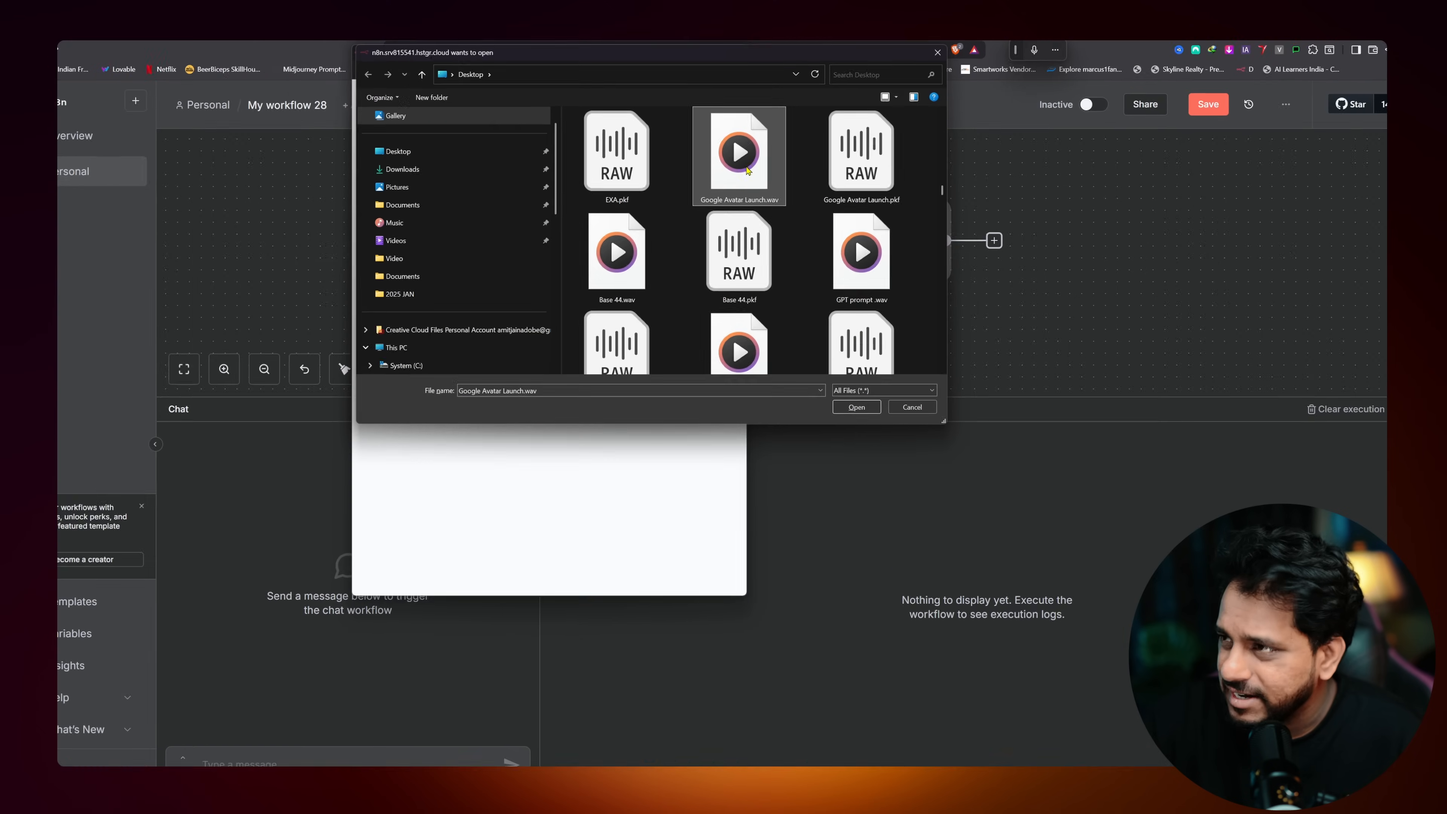
left_click(856, 407)
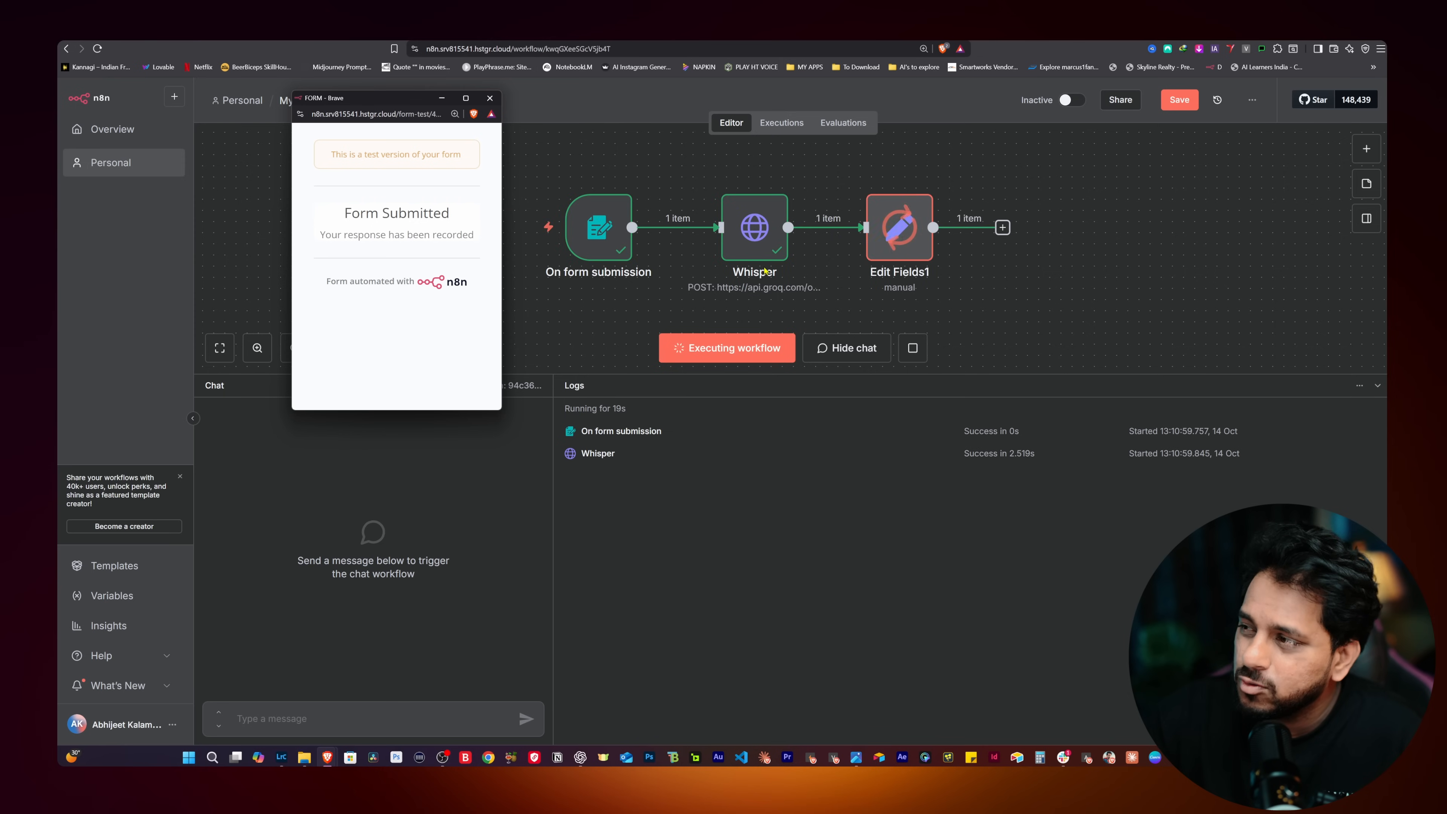
double_click(899, 228)
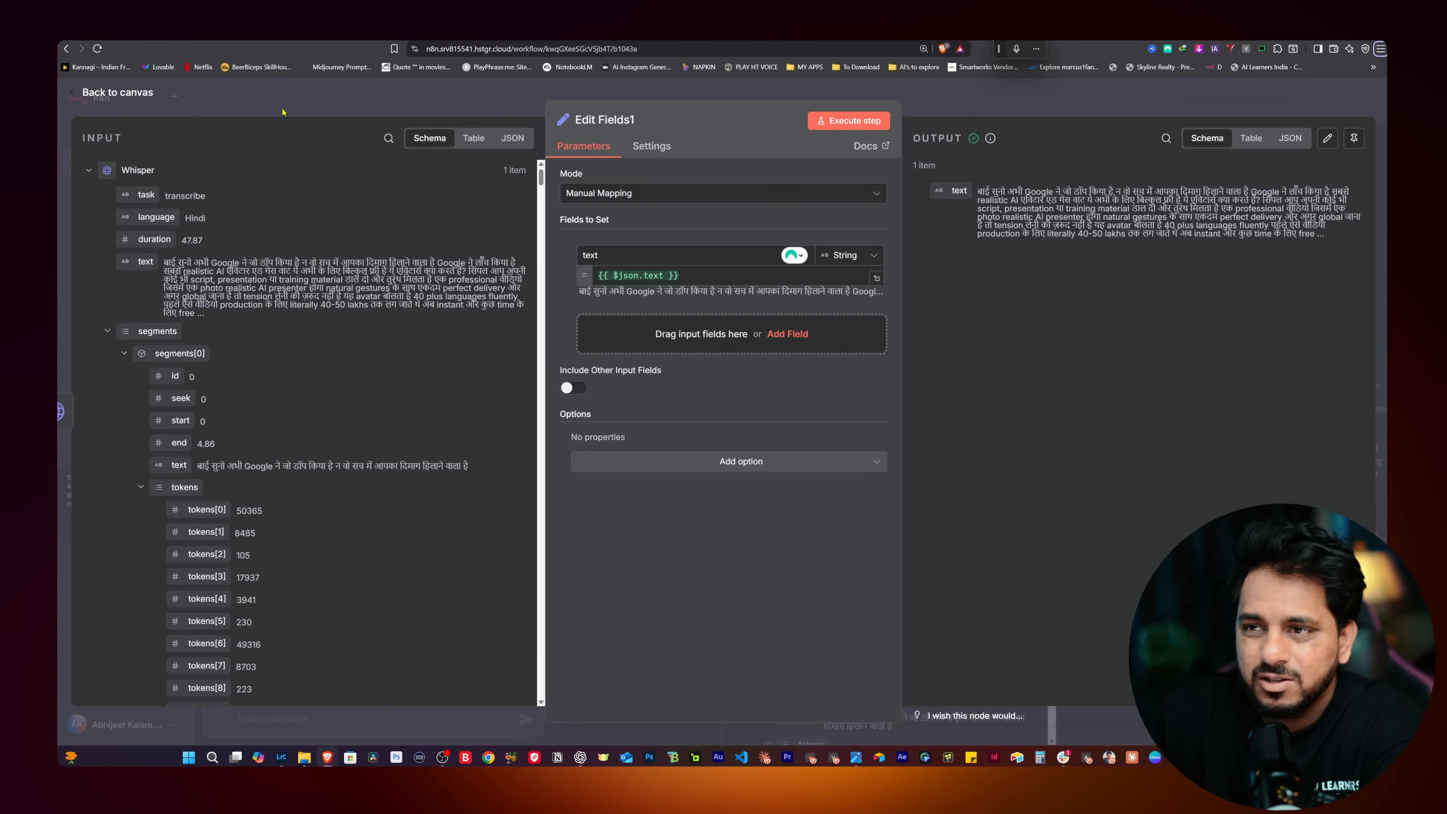
left_click(250, 89)
Set the Whisper node's language parameter to en and execute that node.
double_click(753, 227)
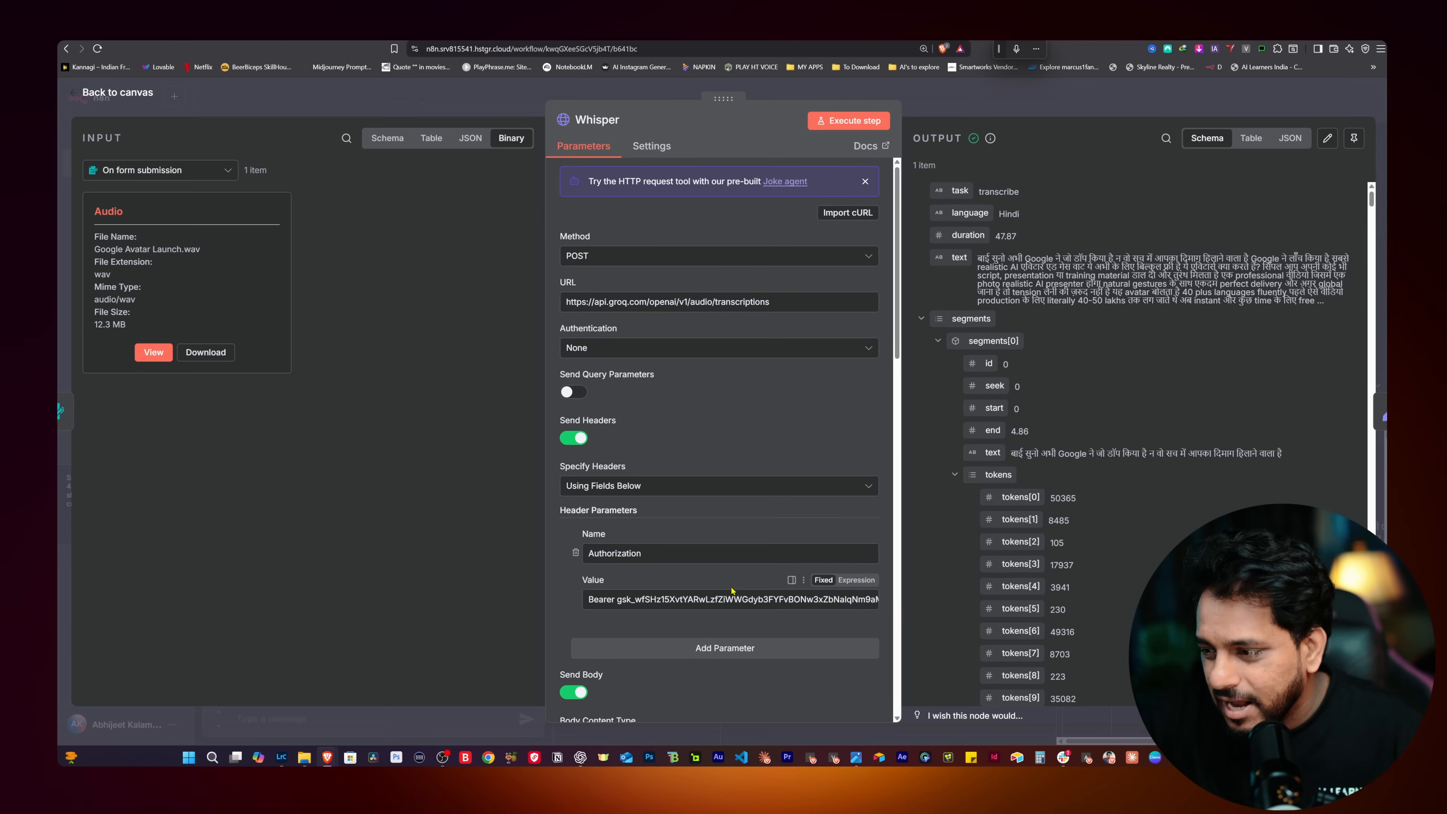
scroll(730, 595, "down", 5)
scroll(730, 595, "down", 10)
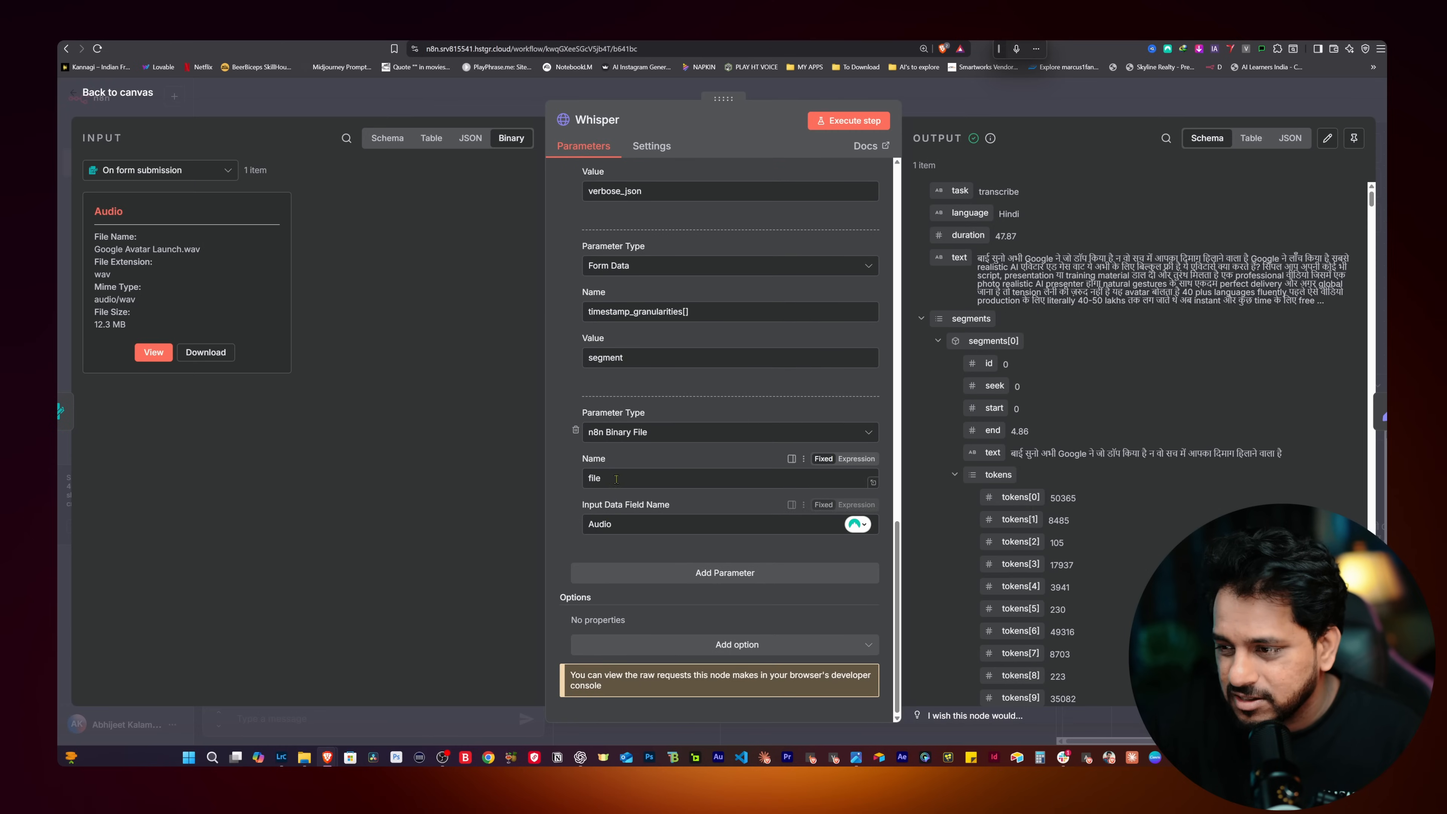
scroll(675, 299, "up", 5)
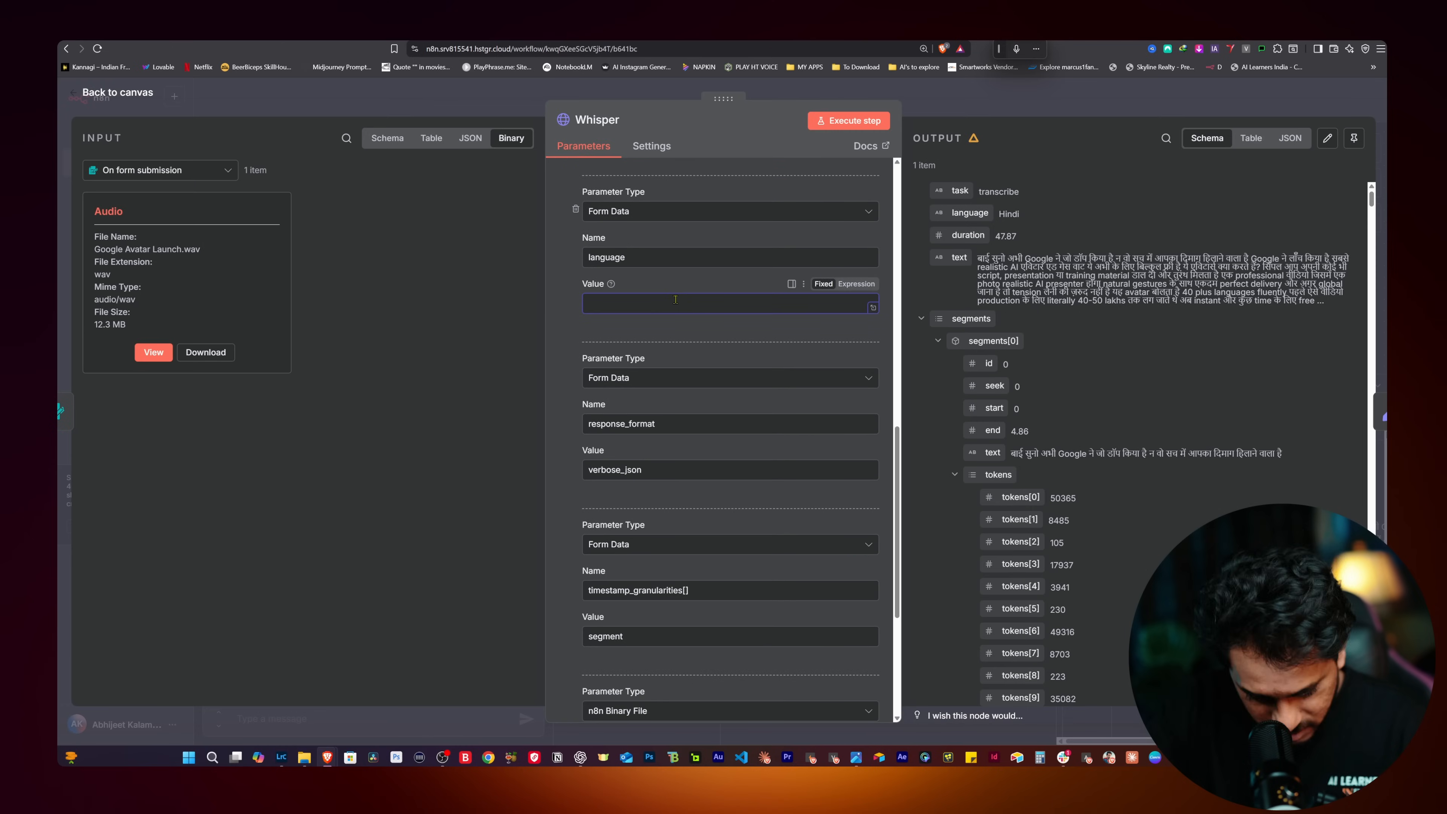
left_click(813, 127)
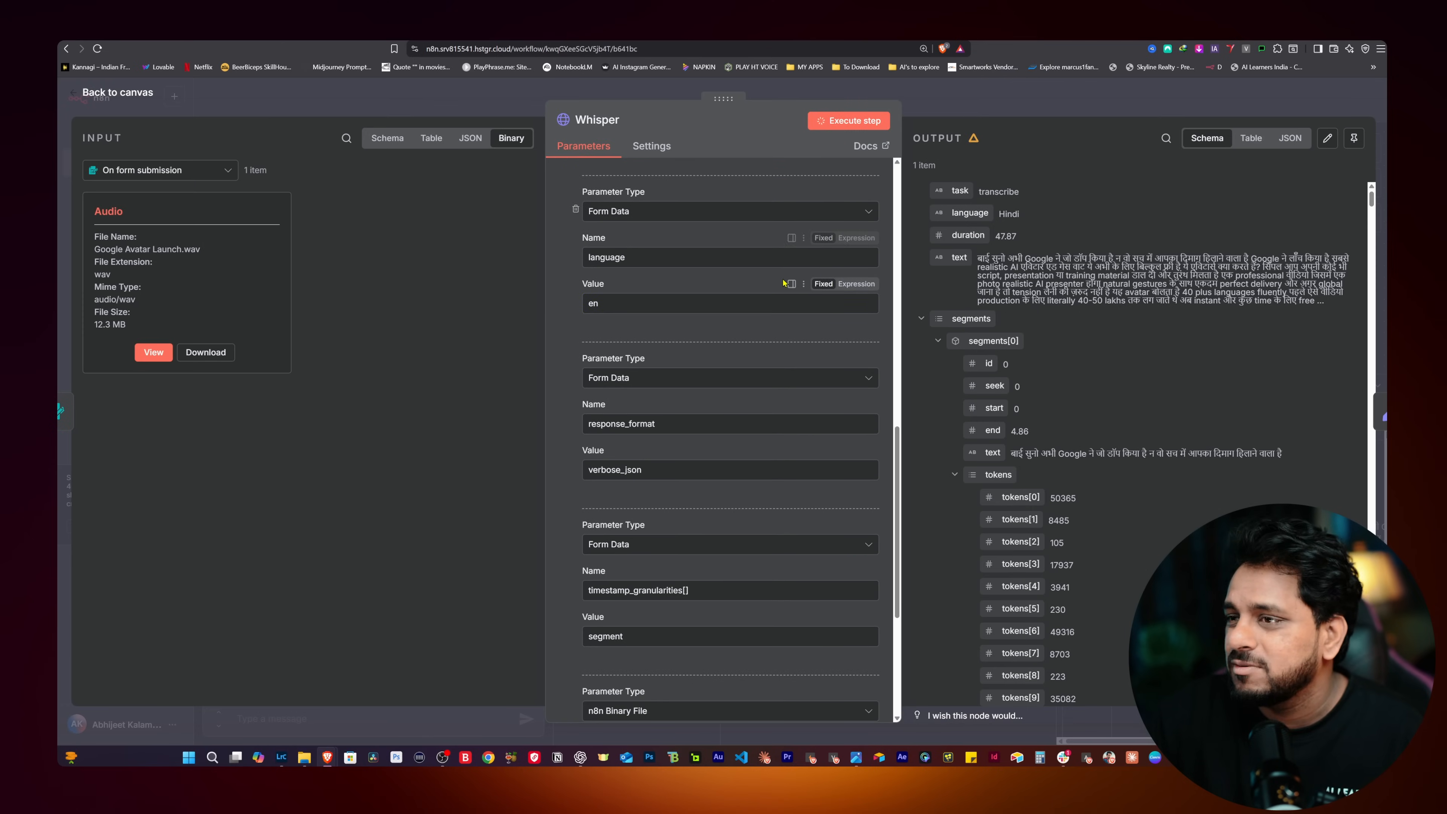
Return to the canvas, reopen the Whisper node and highlight the transcription text in its output.
left_click(976, 117)
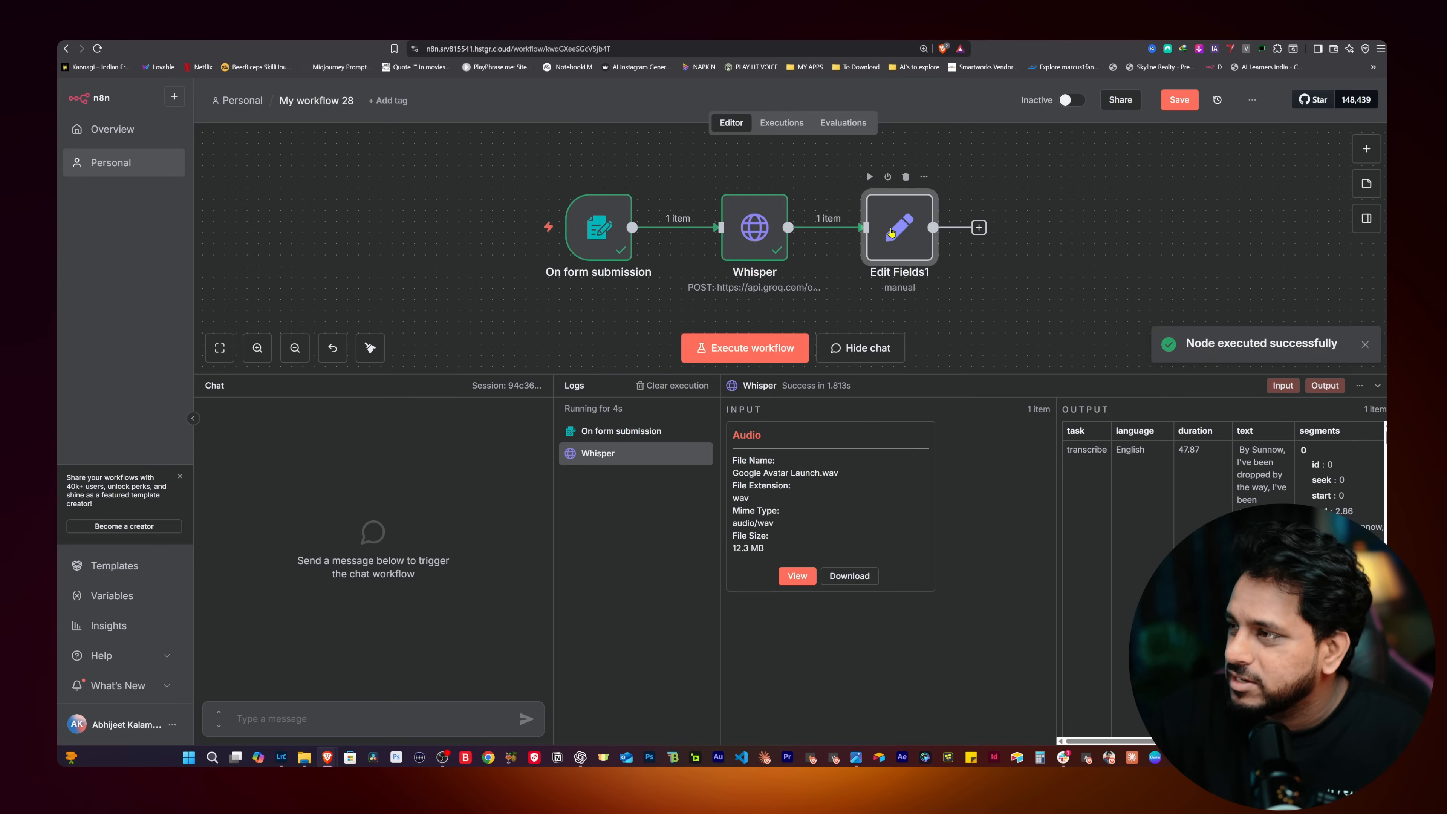
double_click(892, 231)
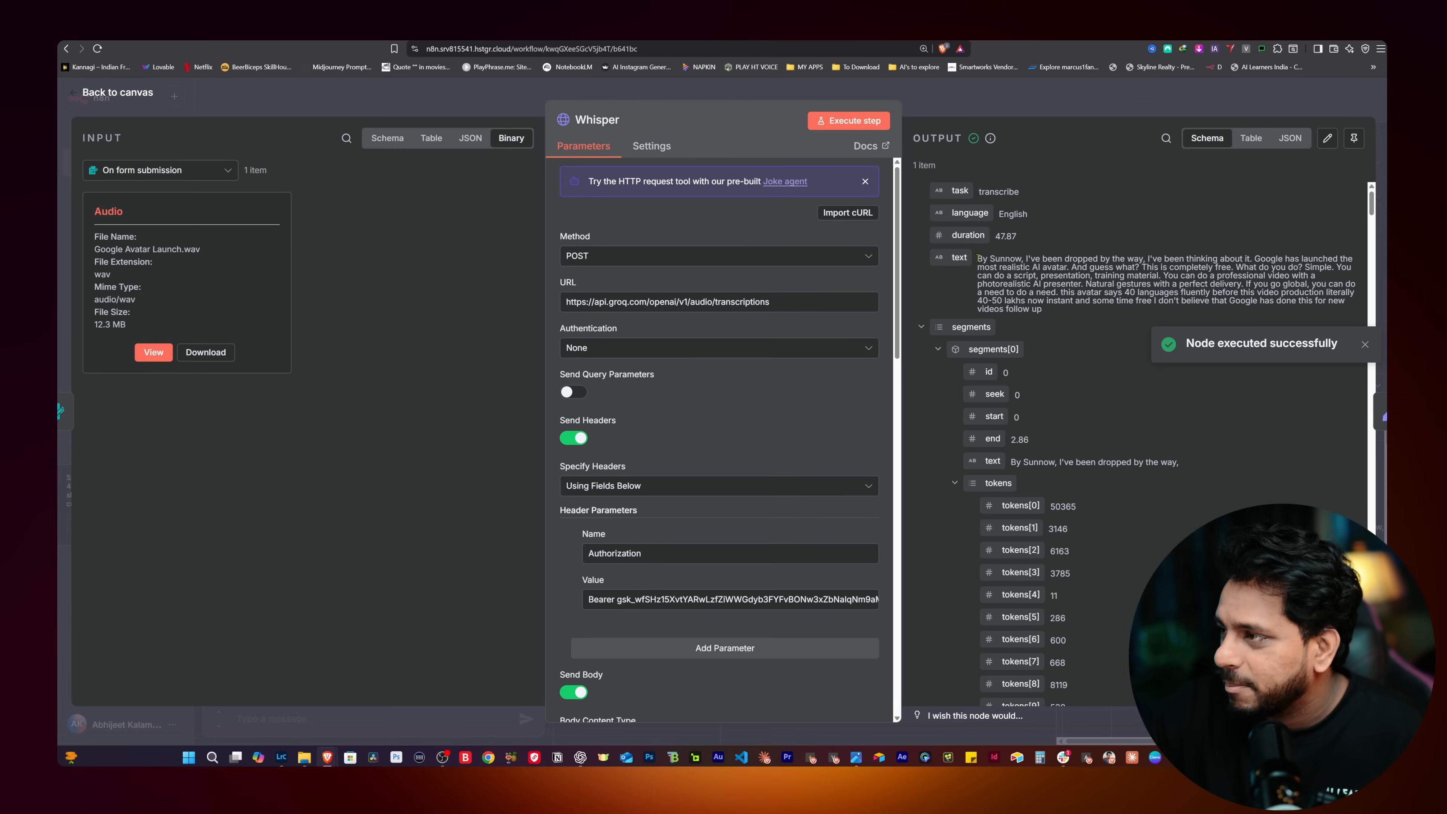
left_click_drag(977, 258, 1083, 319)
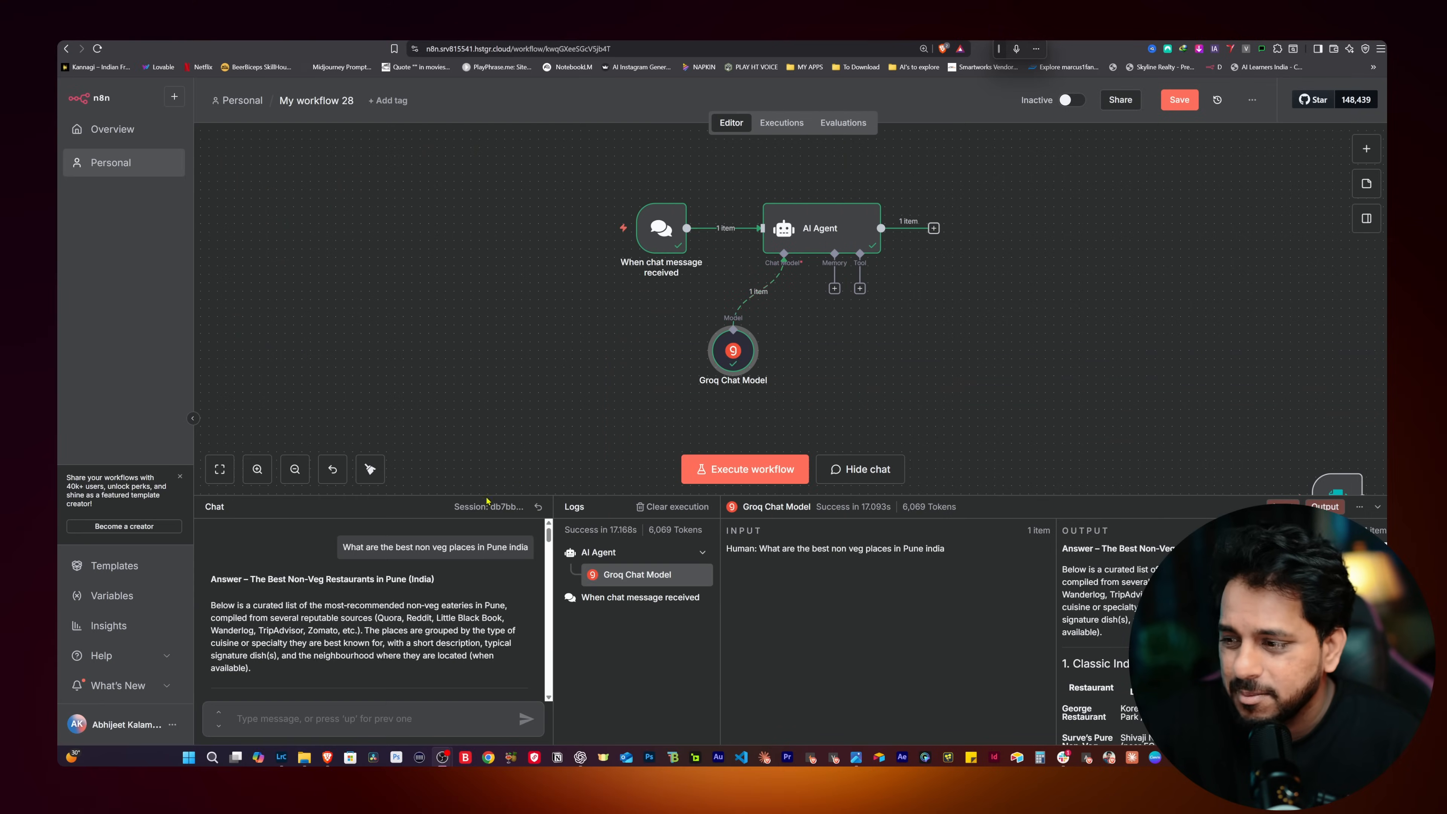
Reset the AI Agent chat session, switch the Groq Chat Model's model to playai-tts and return to the canvas.
left_click(537, 506)
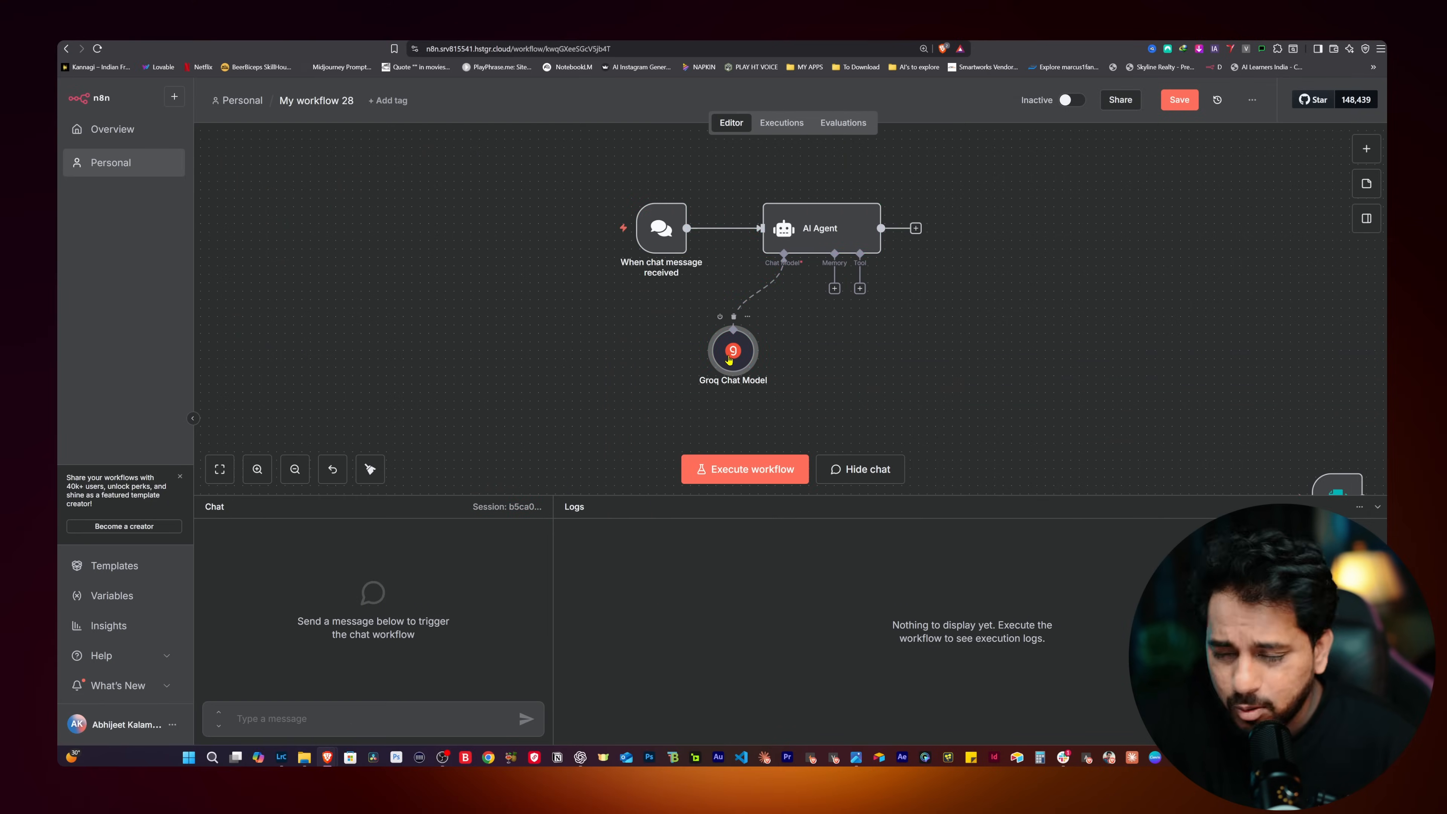
double_click(729, 359)
left_click(639, 235)
scroll(643, 324, "up", 1)
scroll(673, 333, "down", 2)
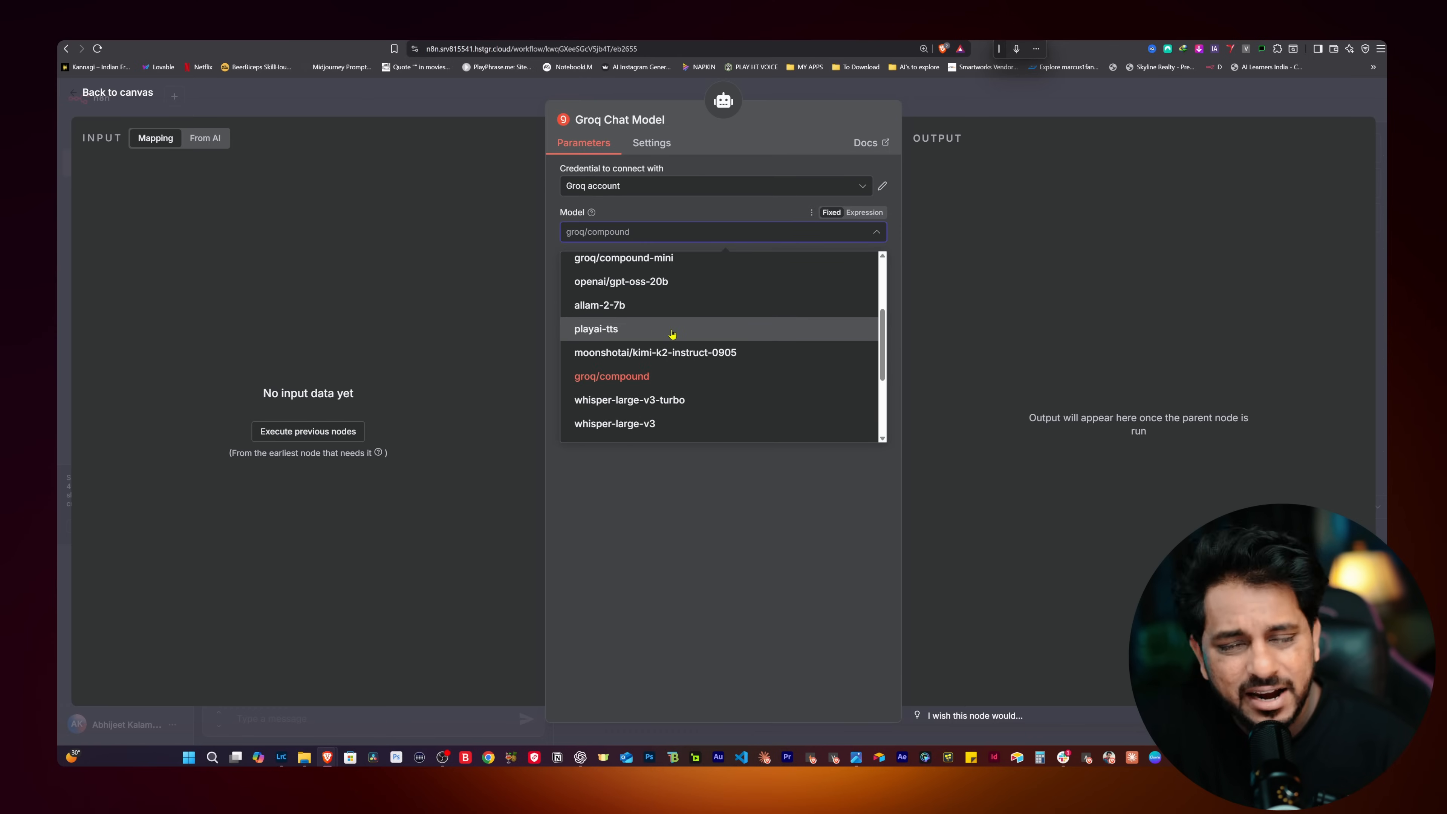
left_click(672, 334)
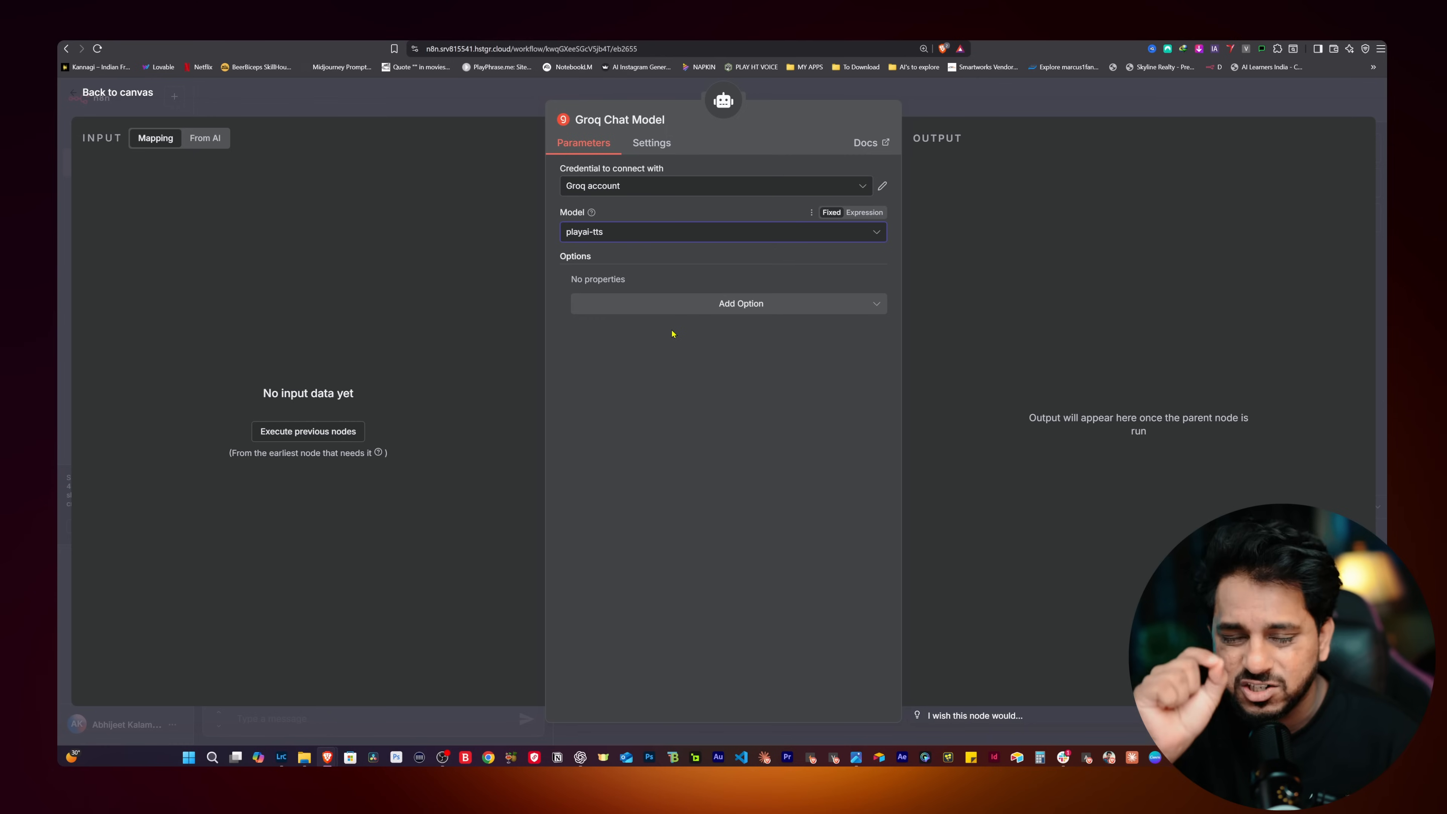
key("Escape")
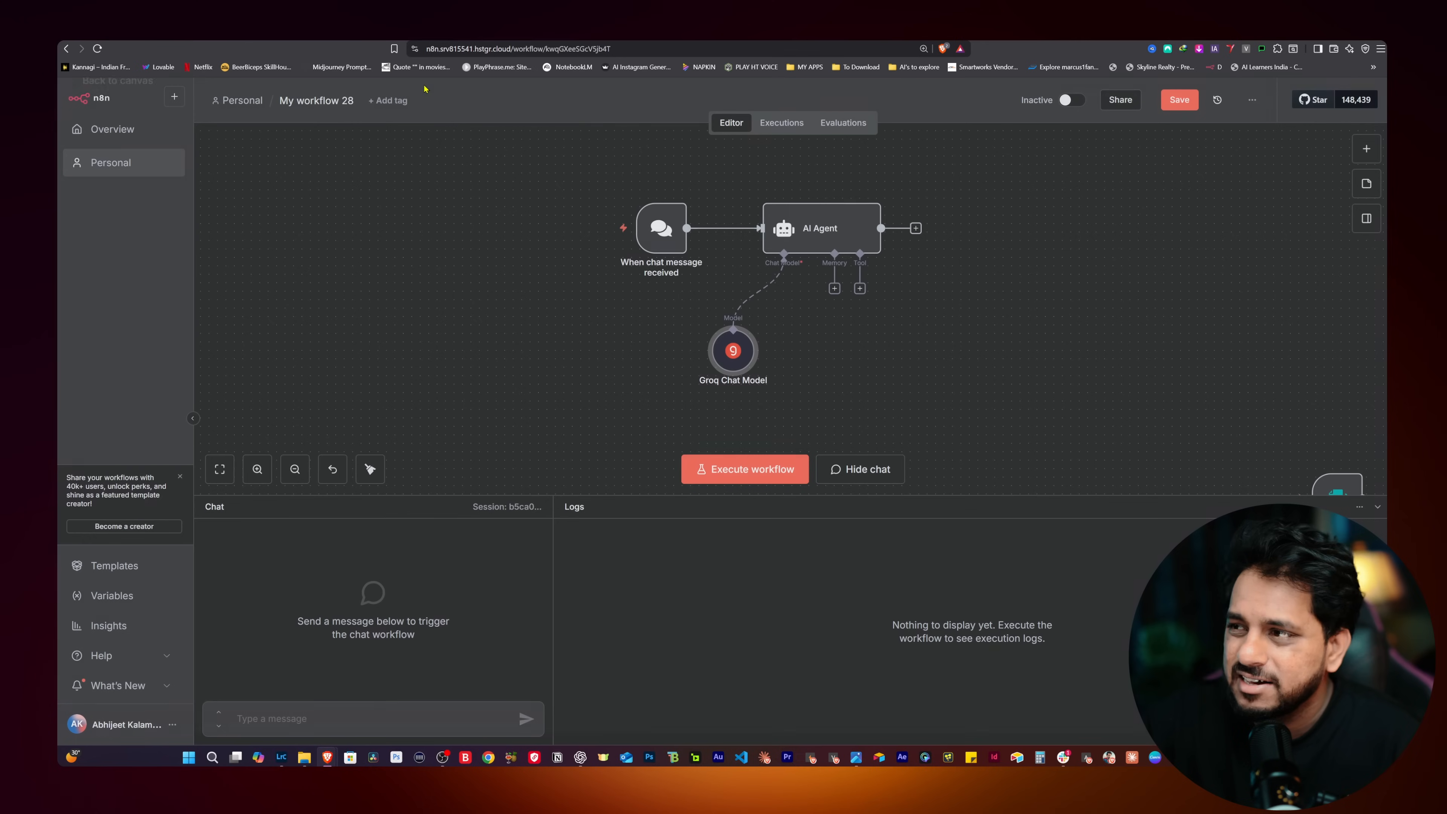
Send the chat message "Hey what's up how are you I am AI Learners India" to the AI Agent to test the playai-tts model.
left_click(324, 721)
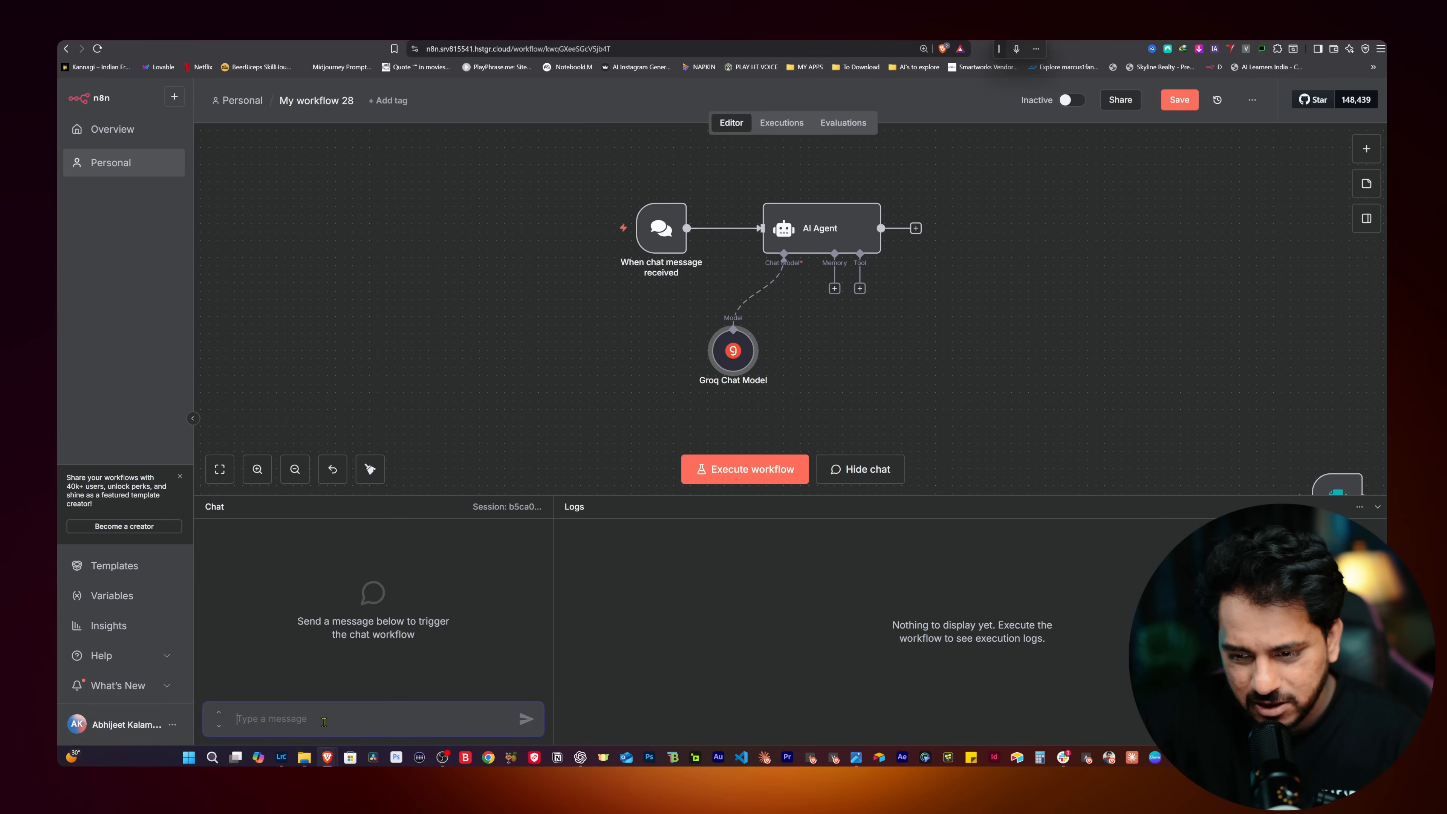
key("super+h")
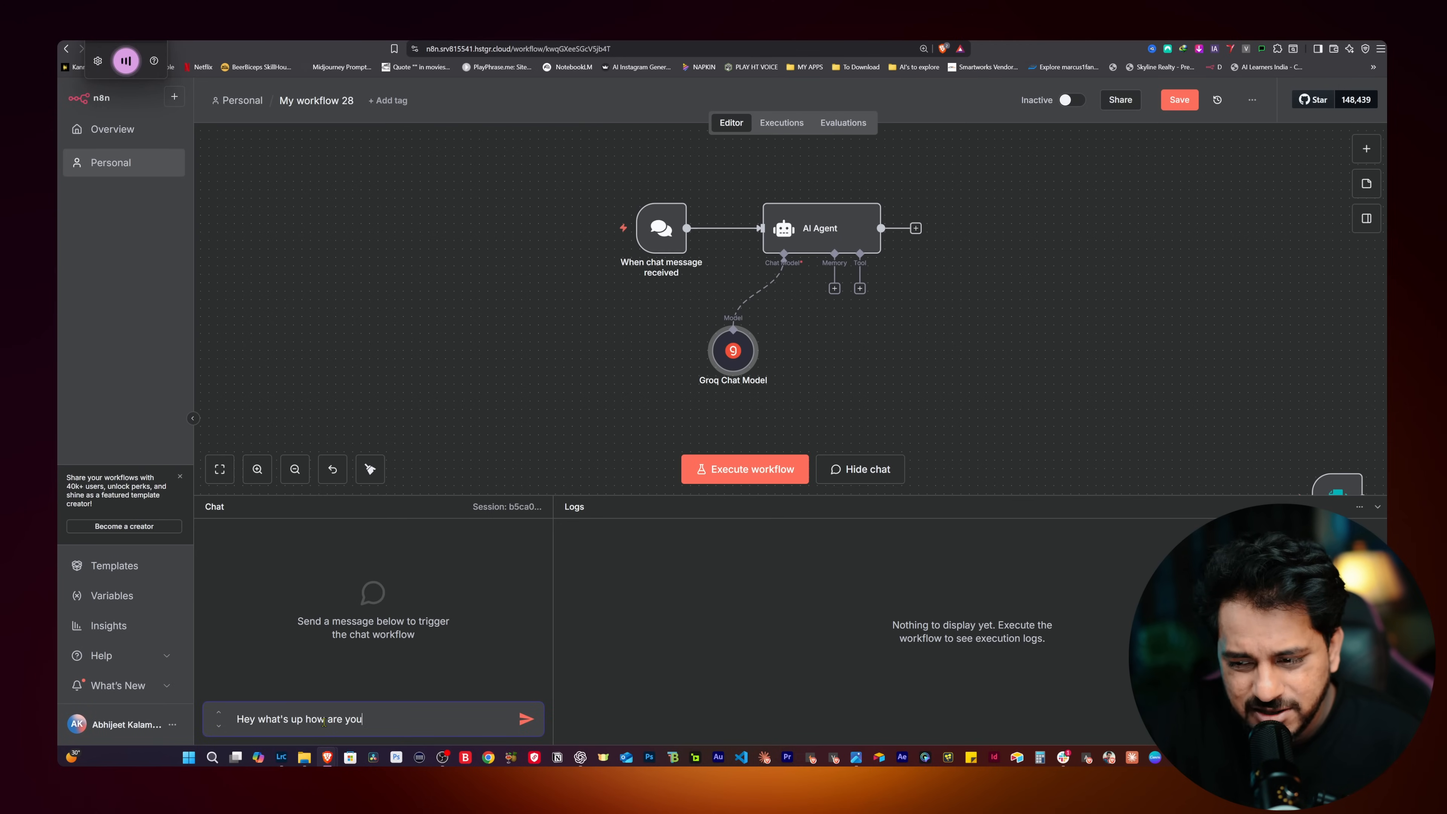
key("Return")
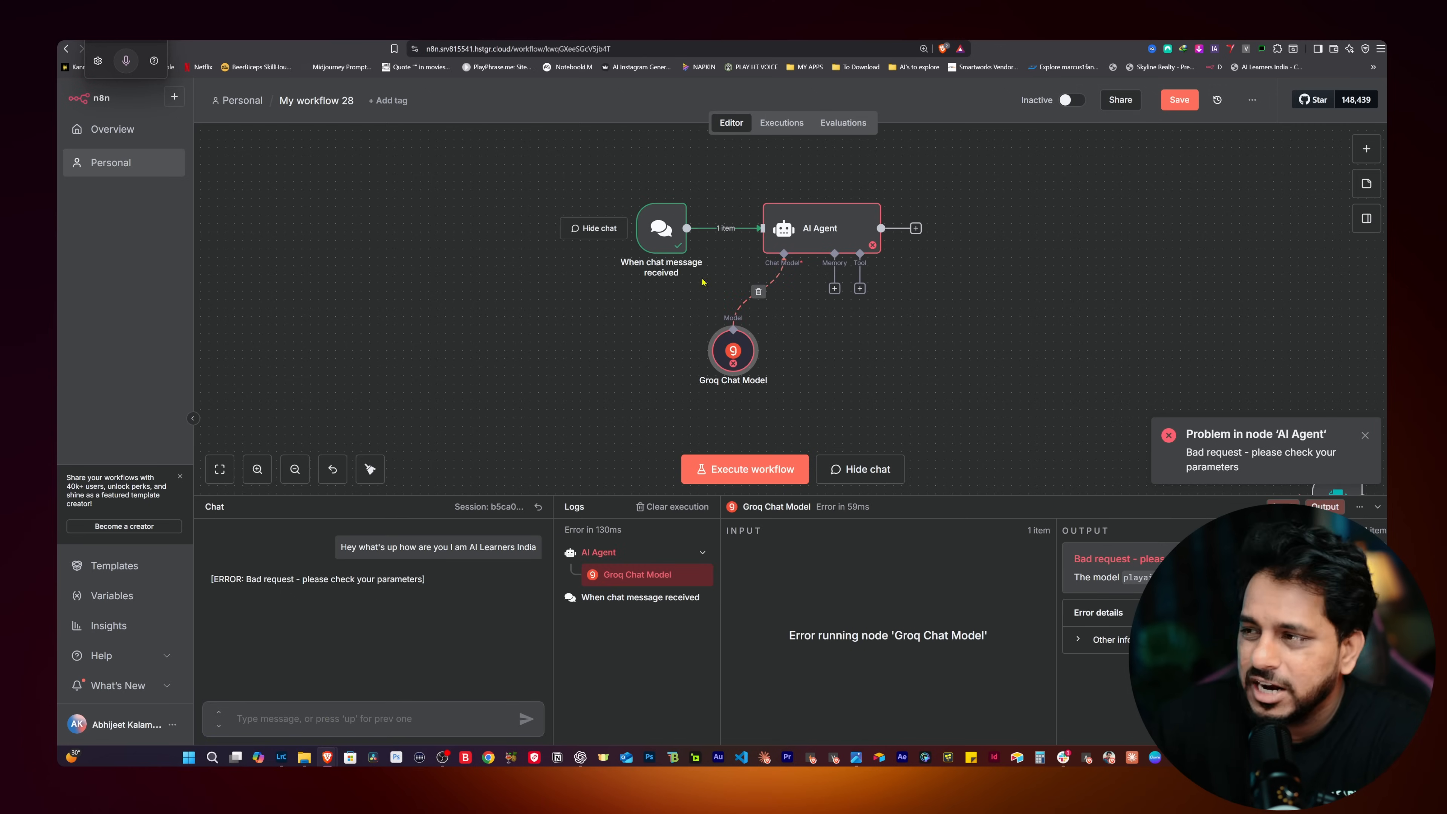
left_click_drag(646, 234, 605, 230)
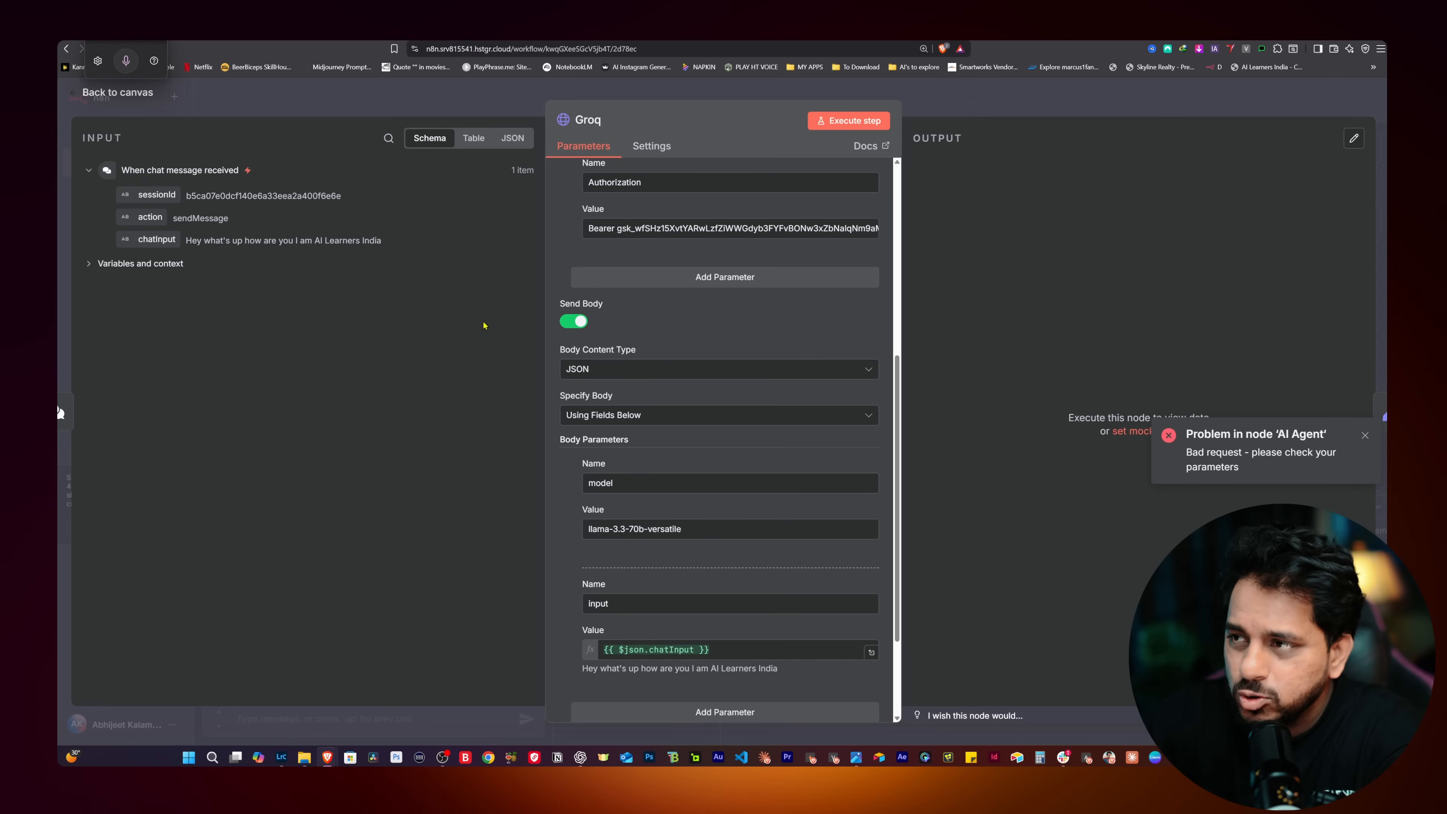
scroll(718, 365, "down", 2)
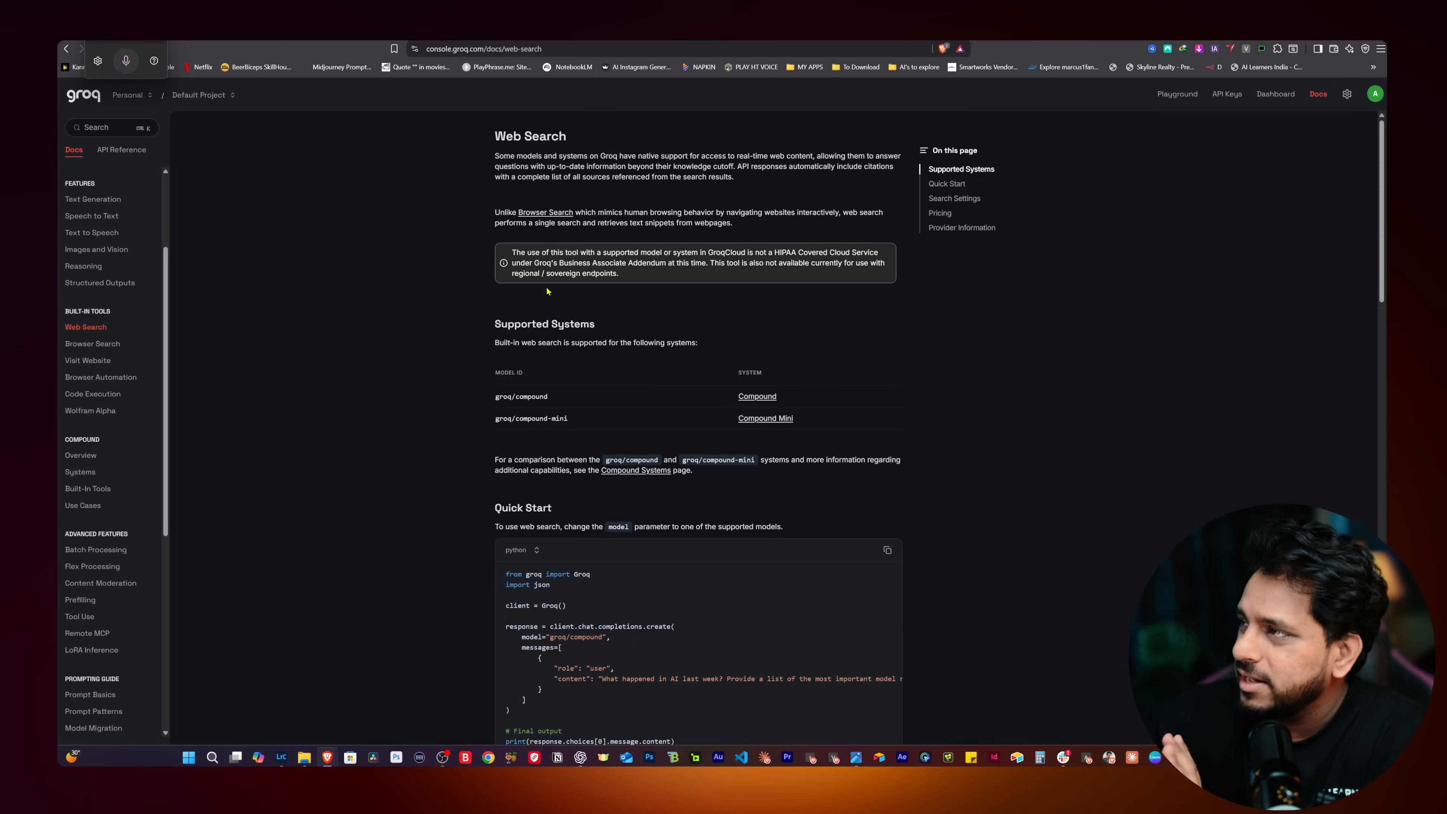
scroll(113, 301, "up", 3)
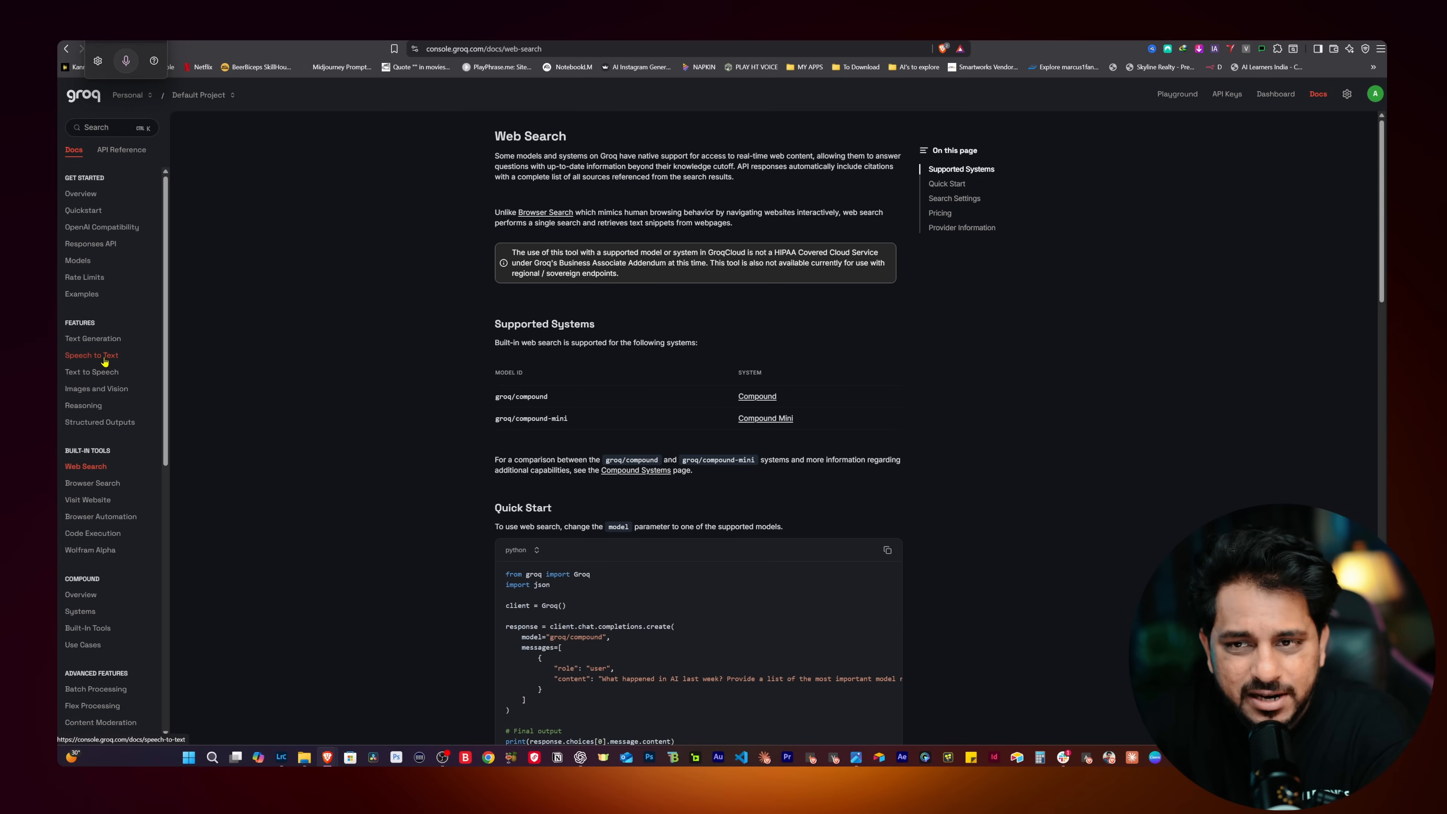
left_click(91, 372)
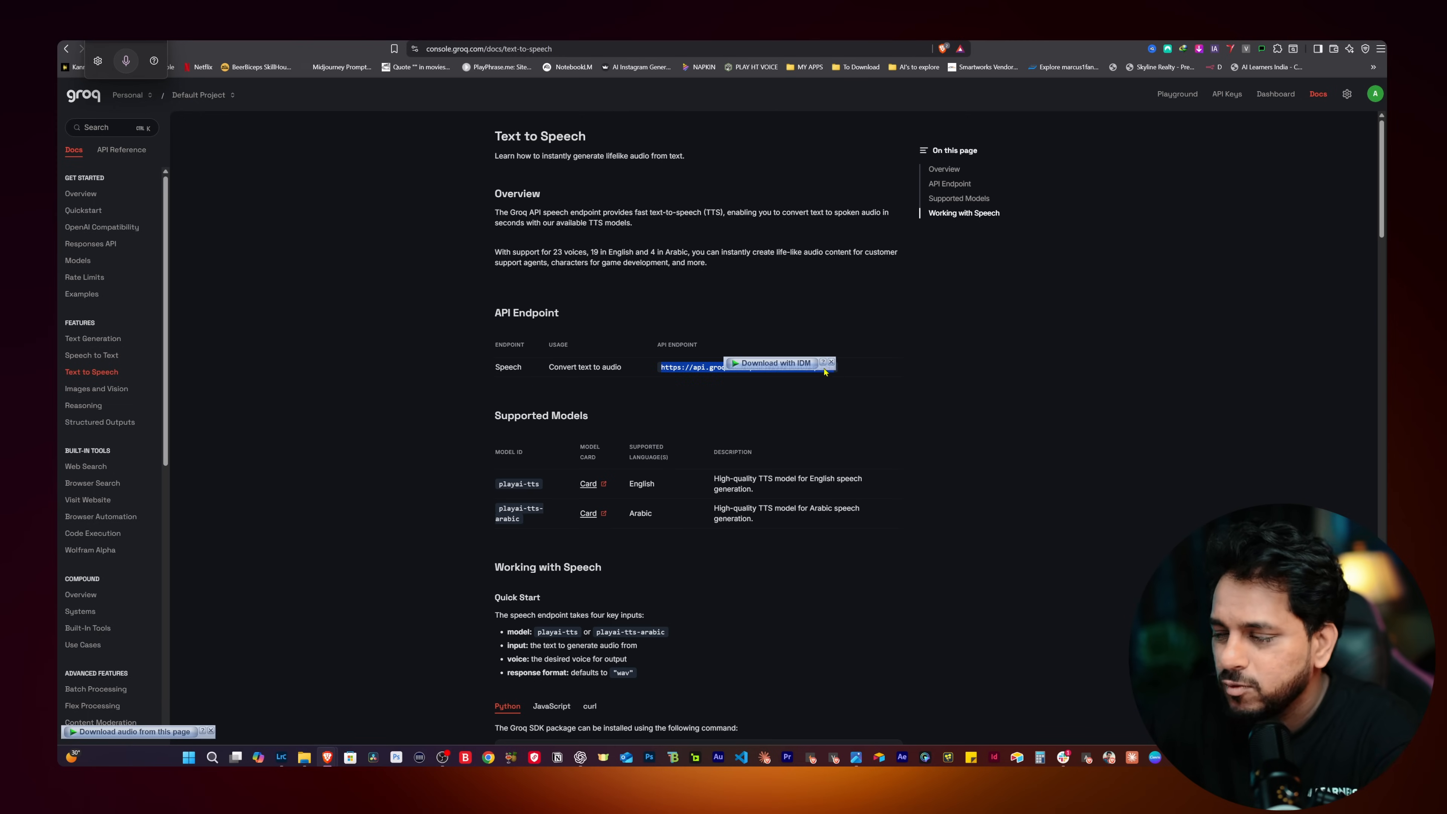
right_click(684, 370)
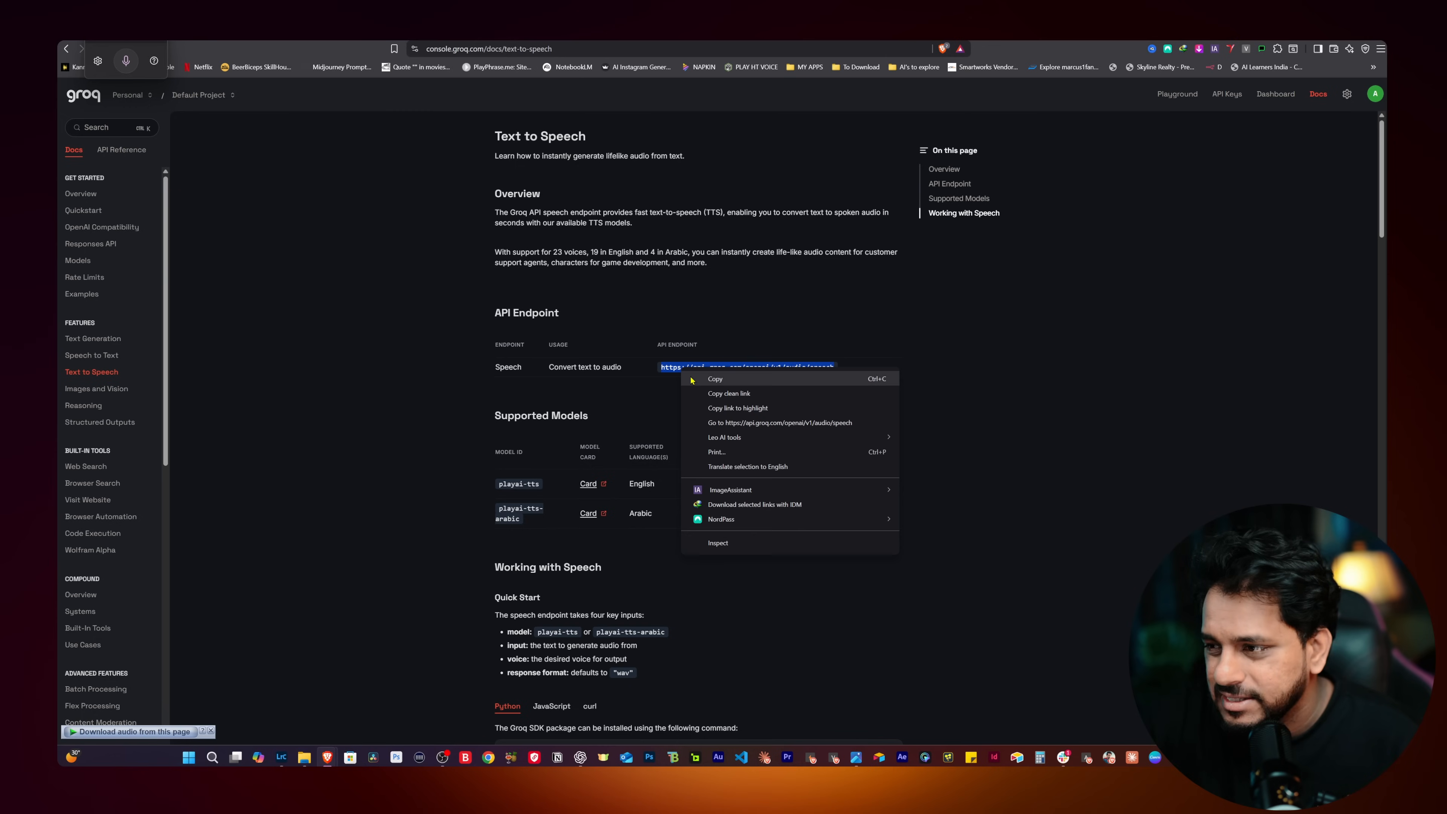
left_click(720, 379)
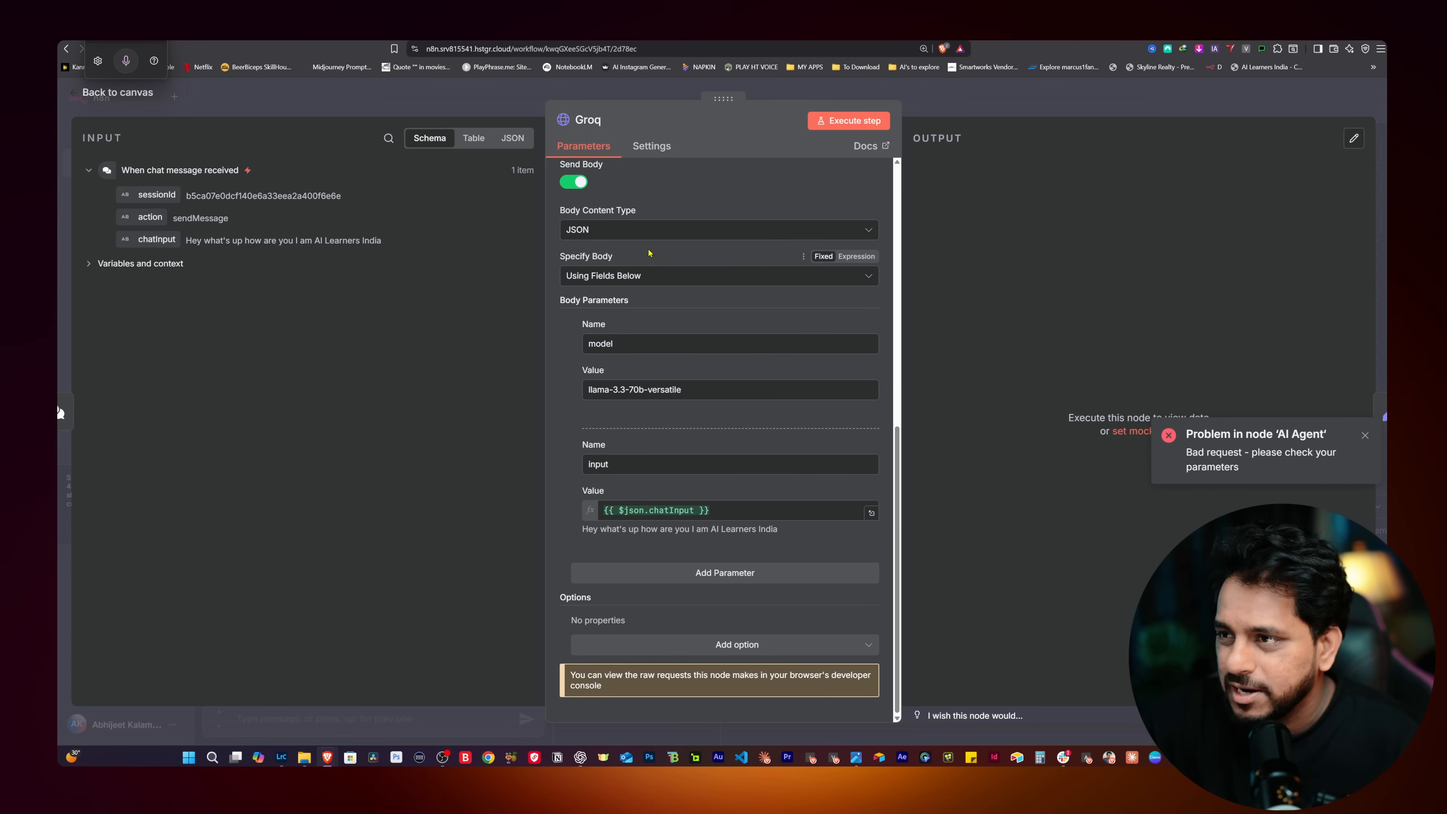
scroll(688, 346, "up", 10)
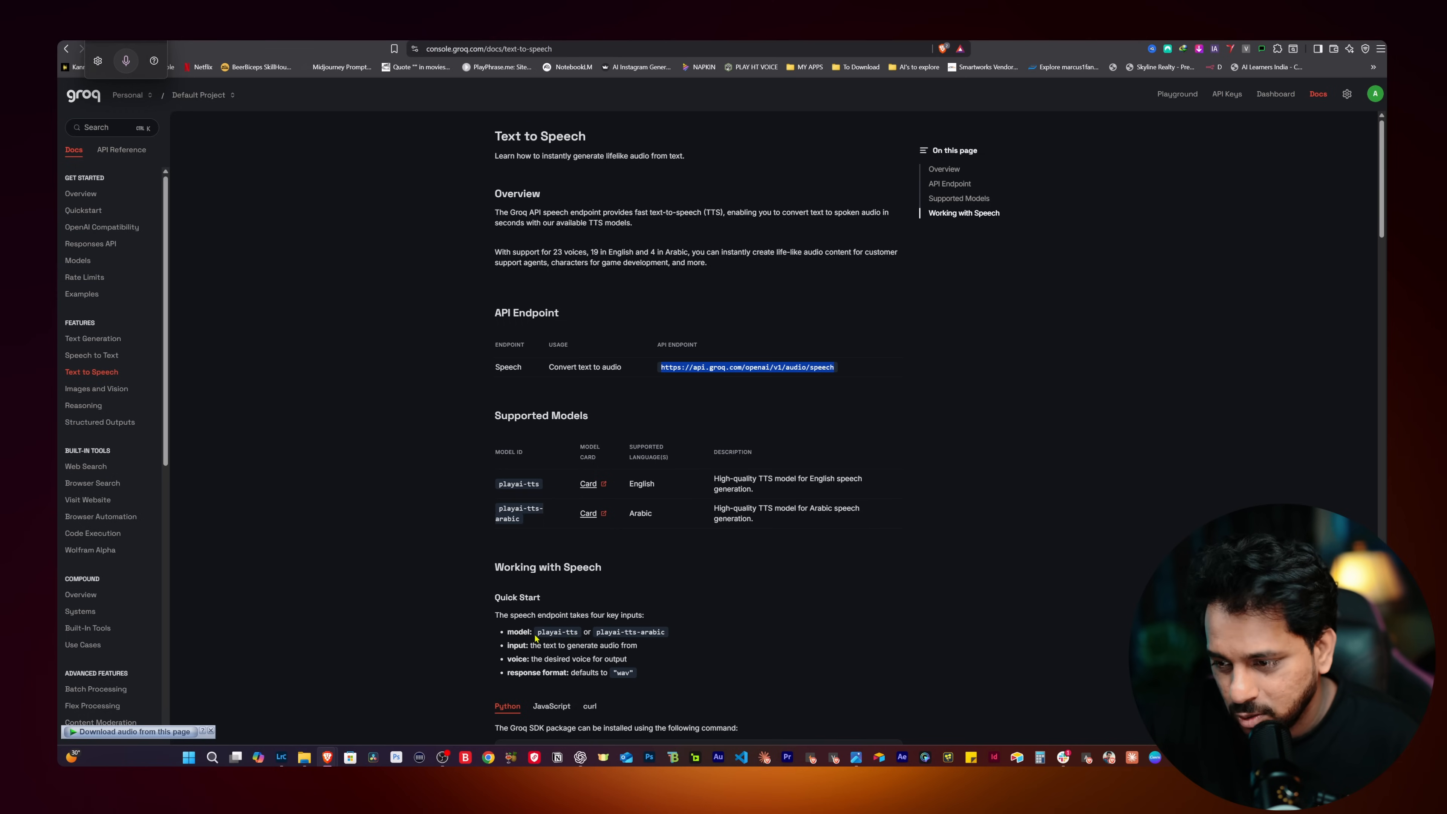
Copy the model name playai-tts from the documentation's Quick Start and set it as the Groq node's model body parameter.
left_click_drag(539, 632, 562, 633)
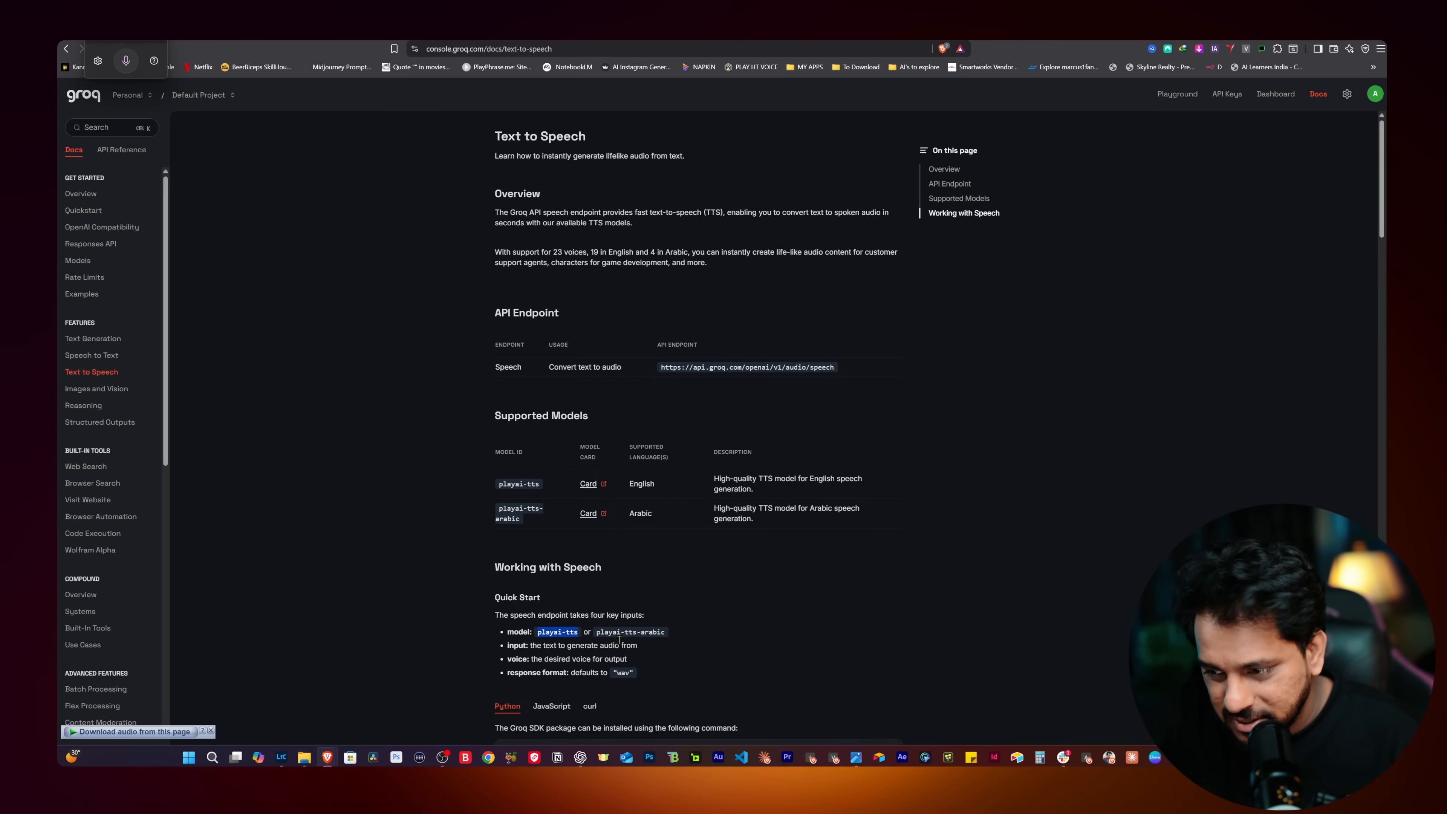
scroll(683, 594, "down", 5)
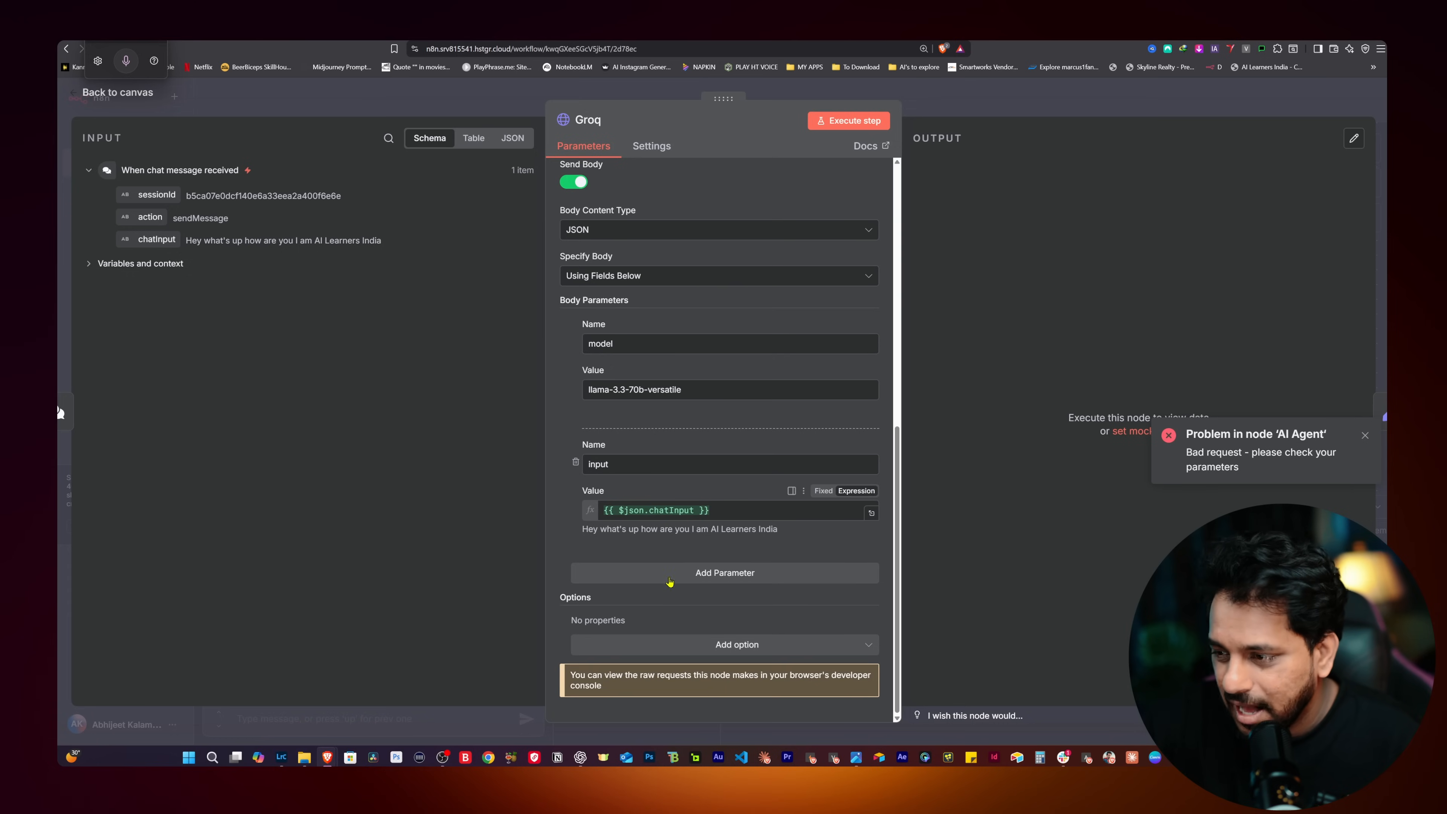
left_click_drag(692, 391, 372, 370)
key("ctrl+v")
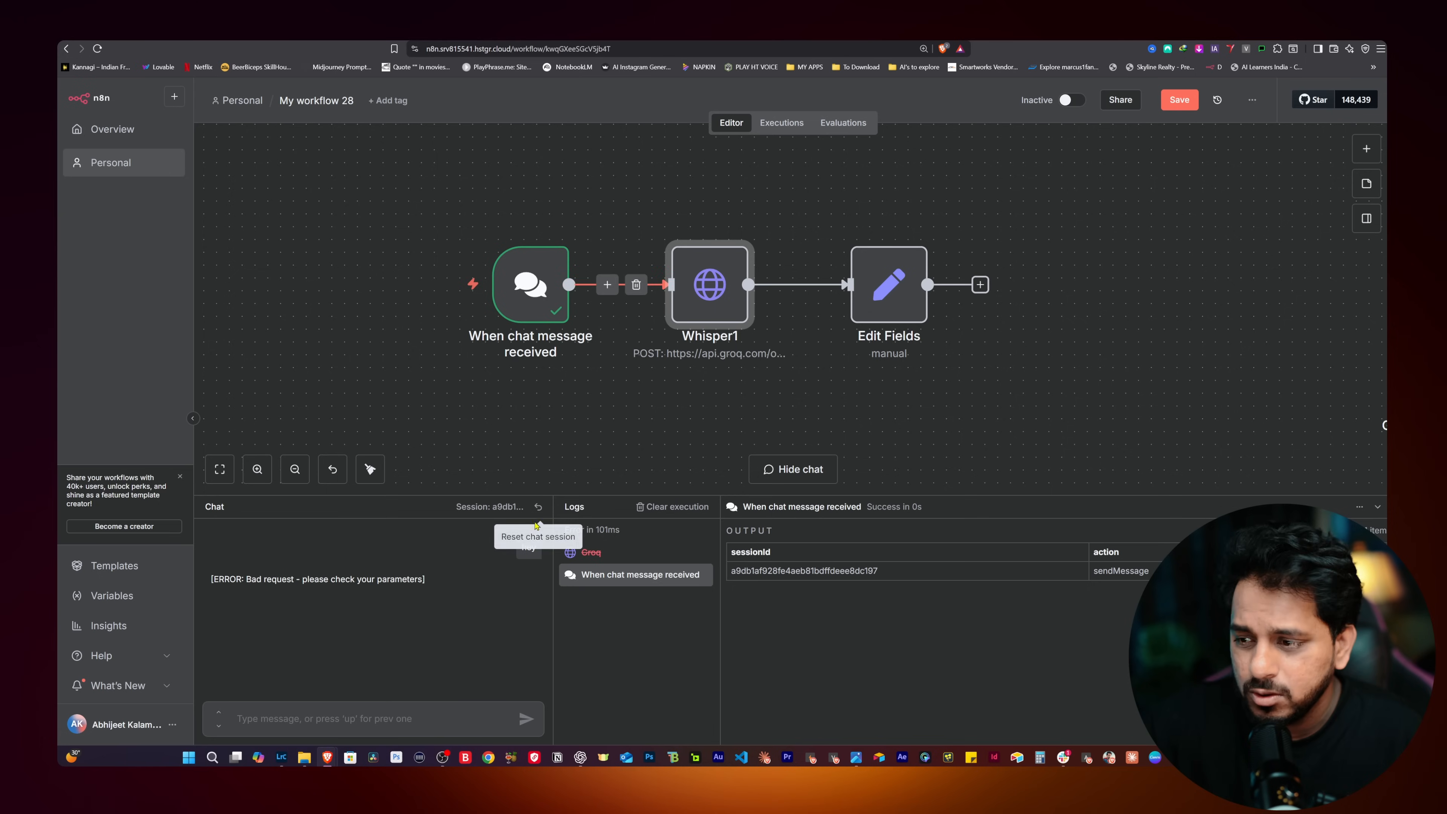
In a reset chat session, send the copied passage about n8n's HTTP node sending multipart with binary, and view Whisper1's audio output.
left_click(537, 507)
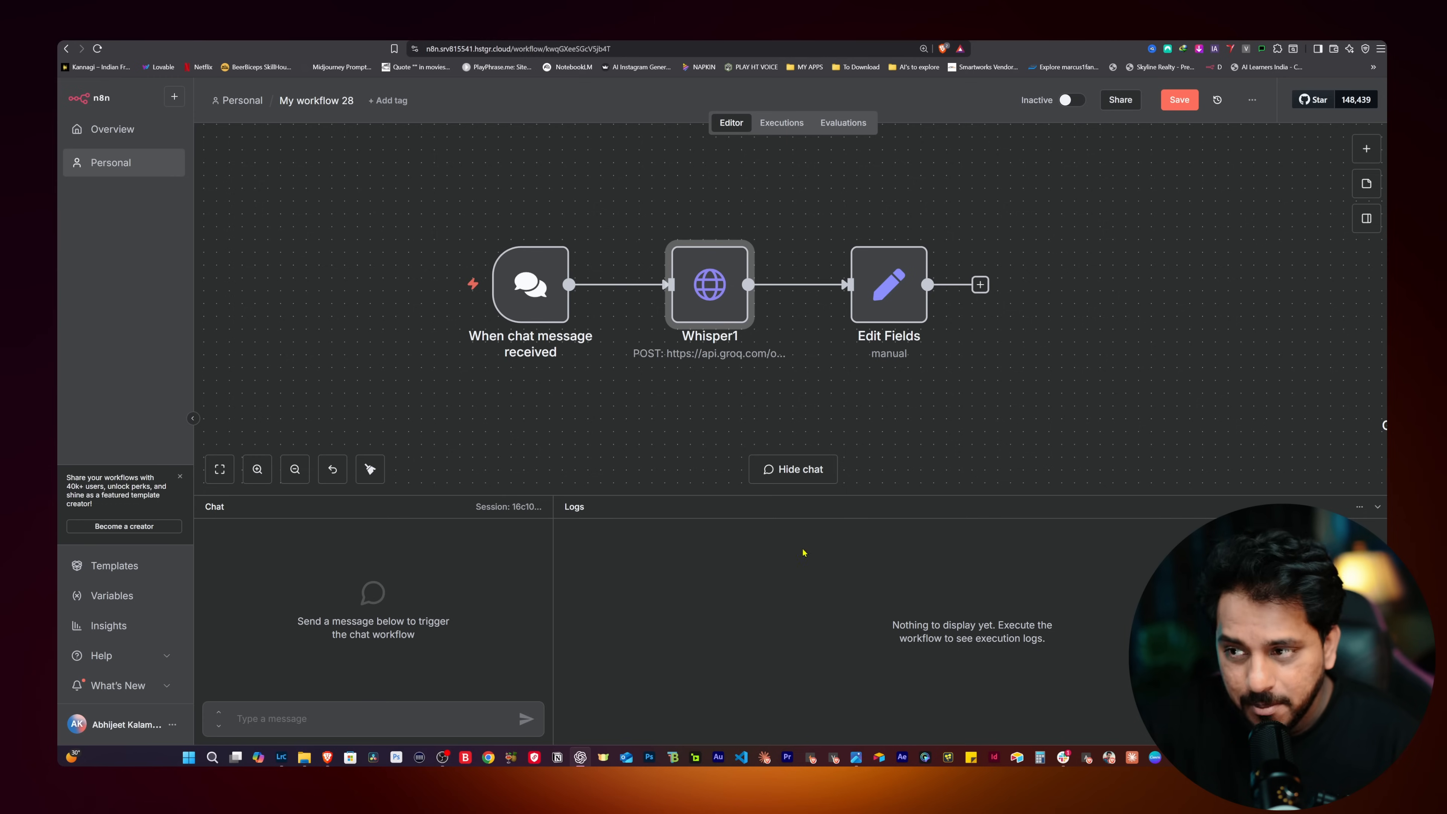
left_click(347, 719)
key("ctrl+v")
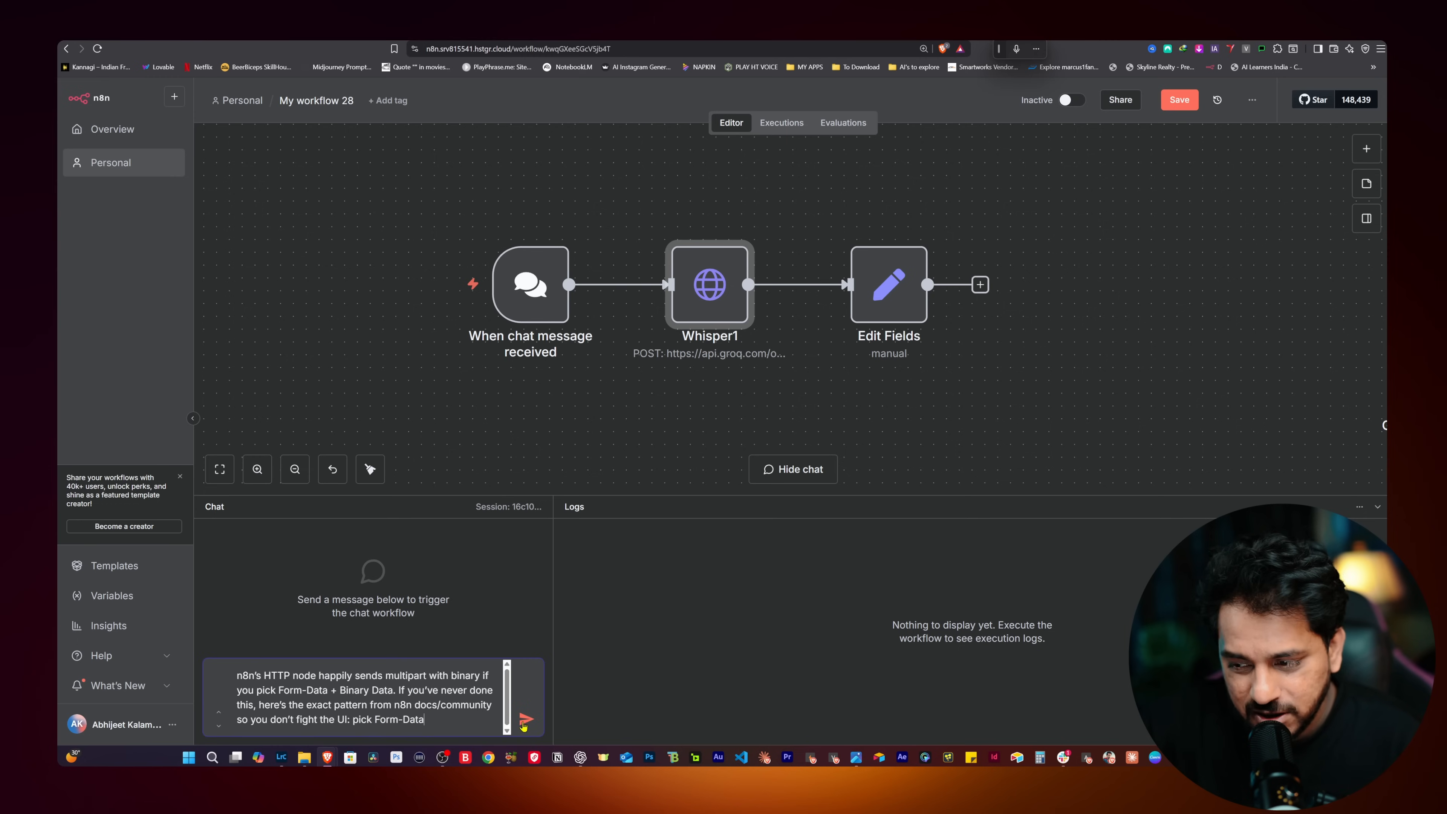
left_click(525, 721)
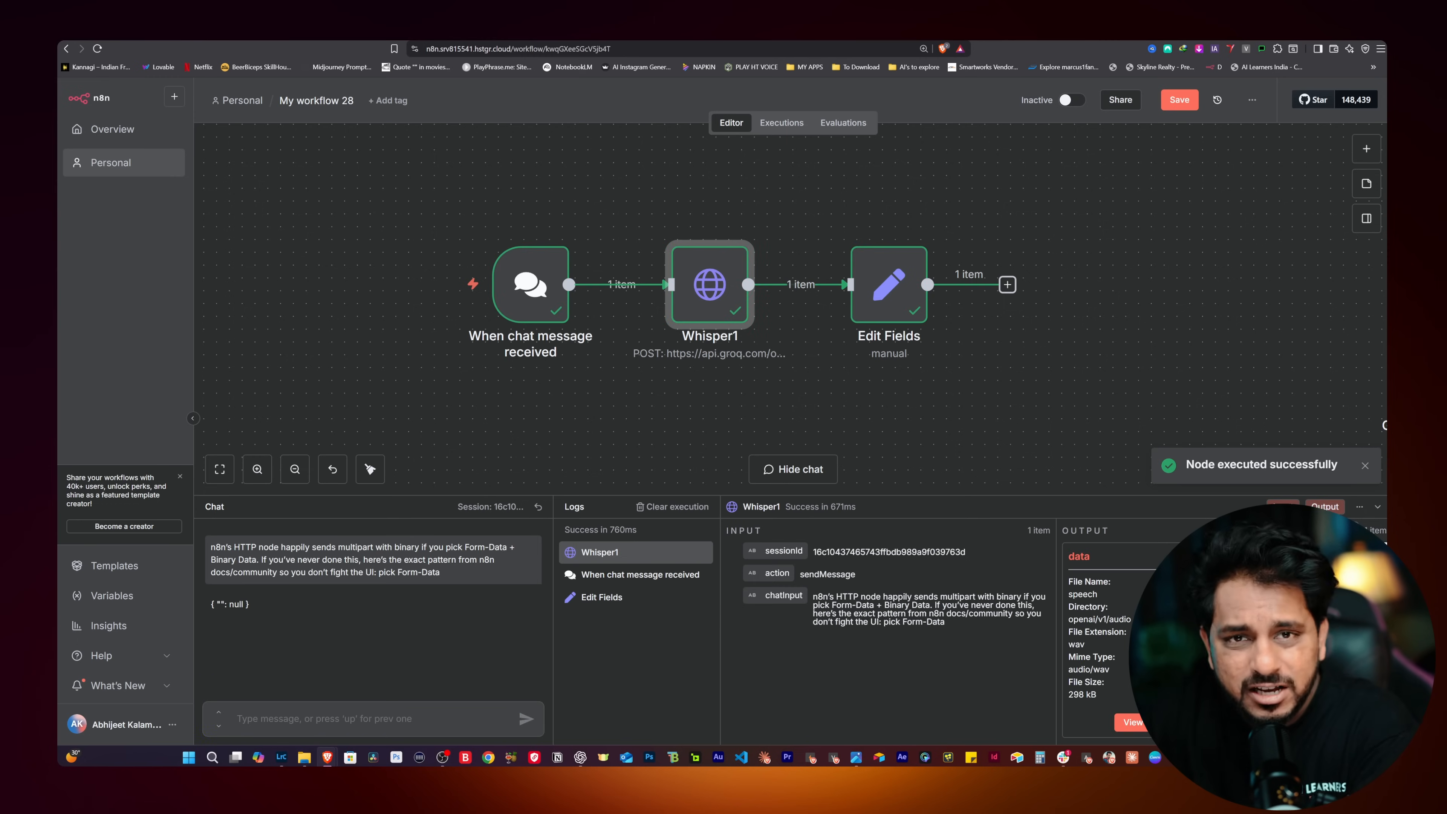
left_click(1133, 723)
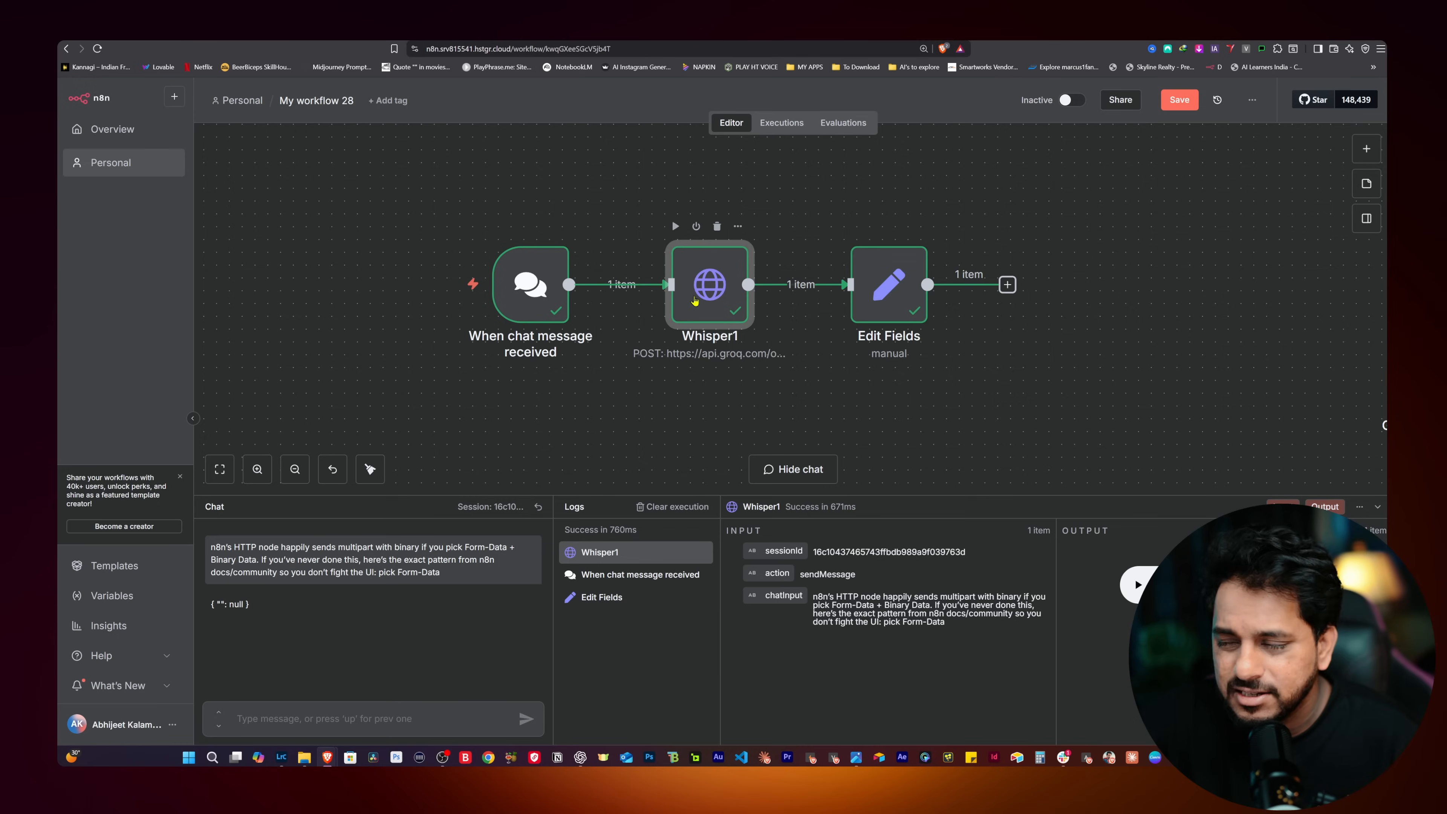
Replace the Whisper1 node's fixed input text with the chatInput field from the chat trigger, and return to the canvas.
double_click(712, 292)
scroll(628, 398, "down", 5)
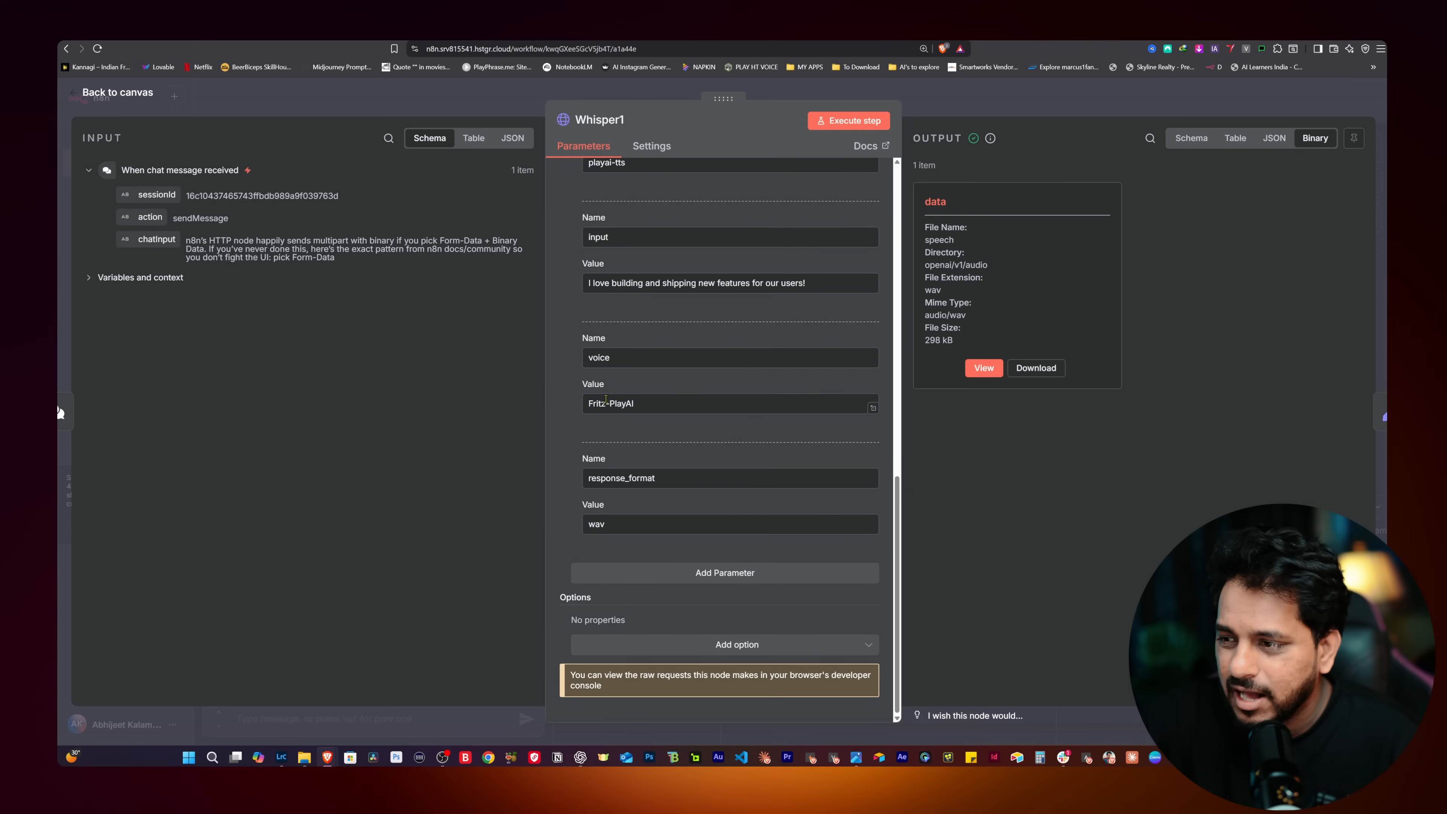
key("ctrl+a")
key("BackSpace")
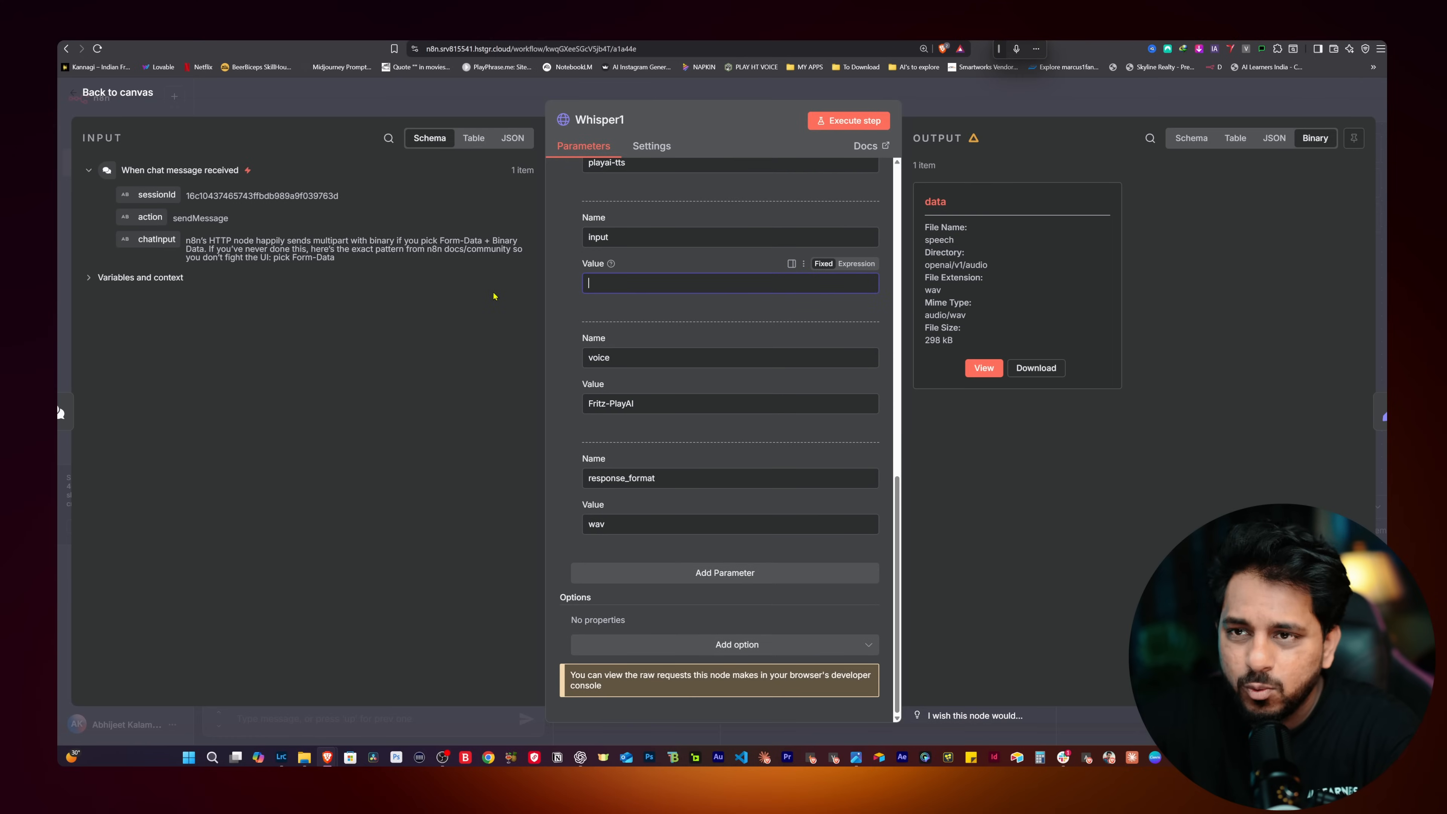
left_click_drag(151, 240, 598, 284)
key("Escape")
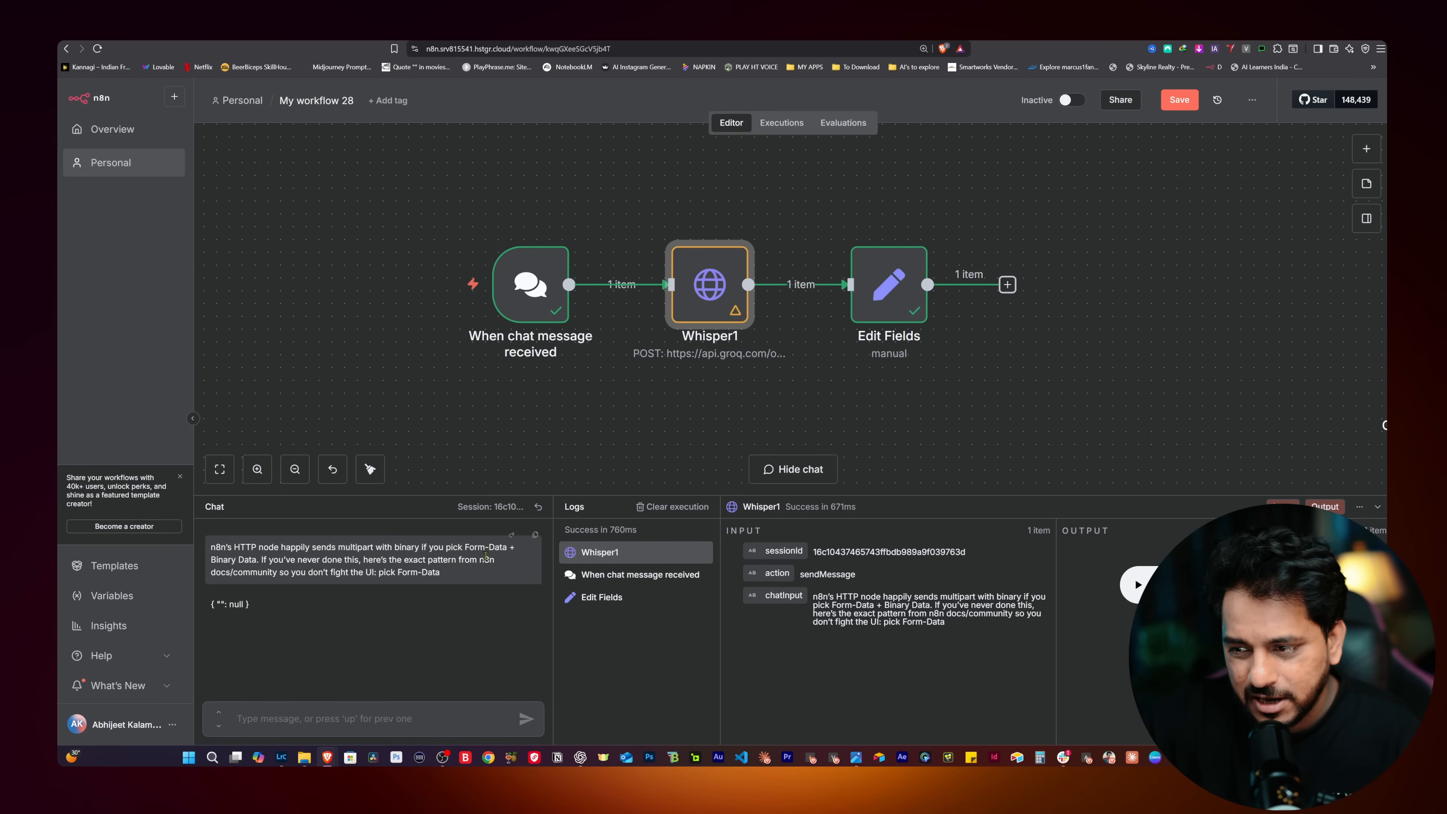
Resend the same passage about n8n's HTTP node in the chat and play the speech audio generated by Whisper1.
left_click(534, 536)
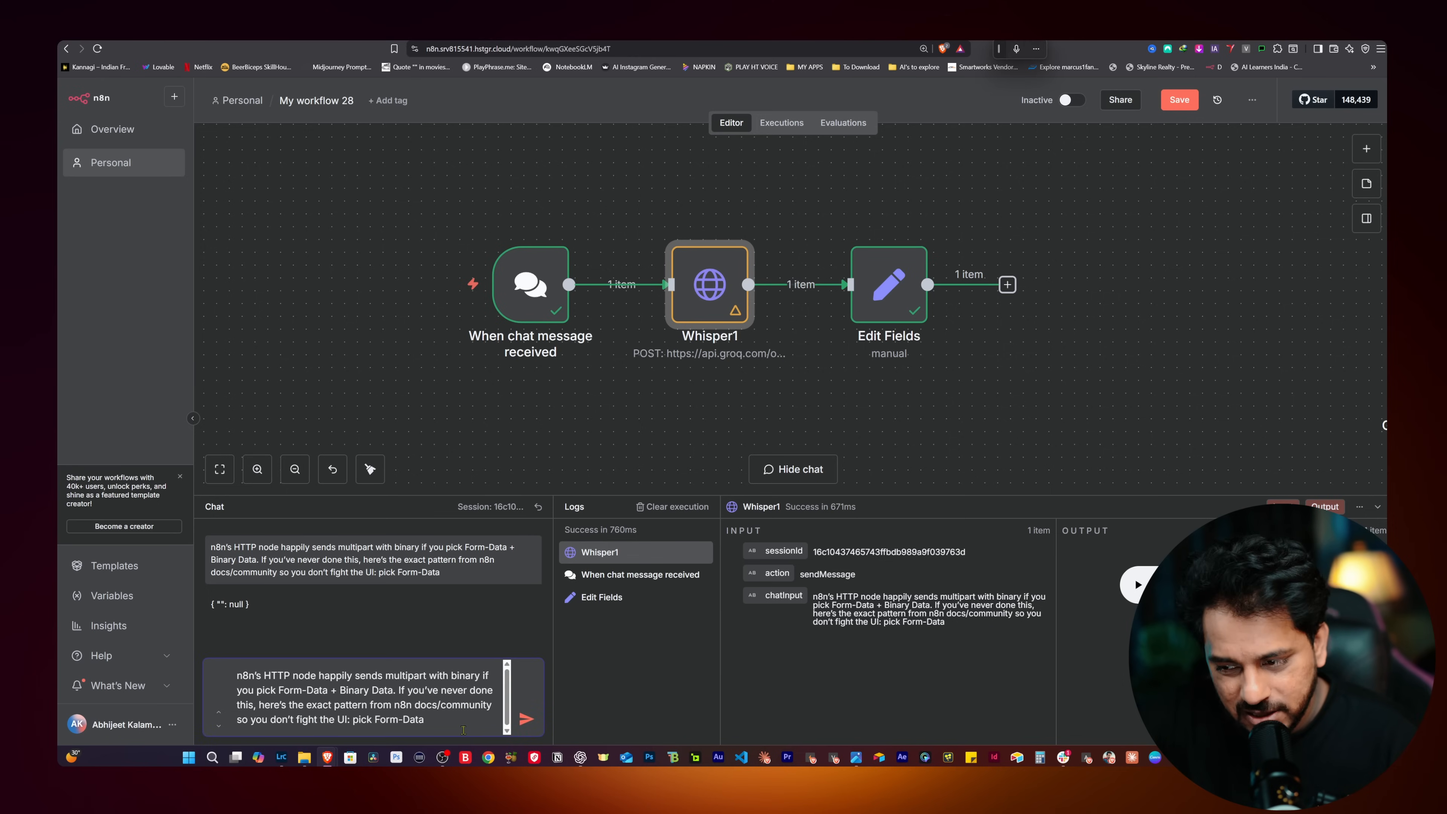
left_click(527, 723)
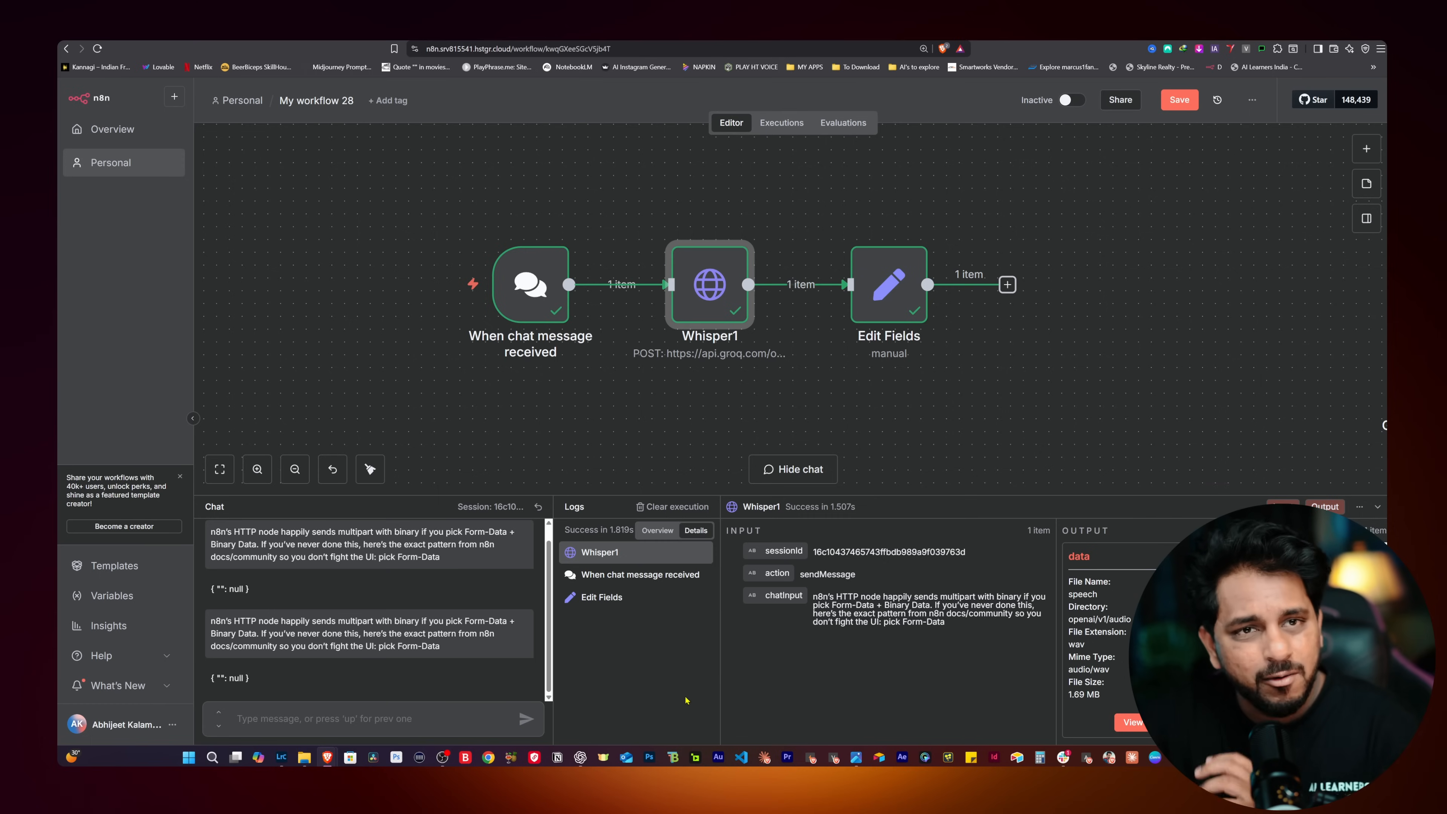
left_click(1132, 723)
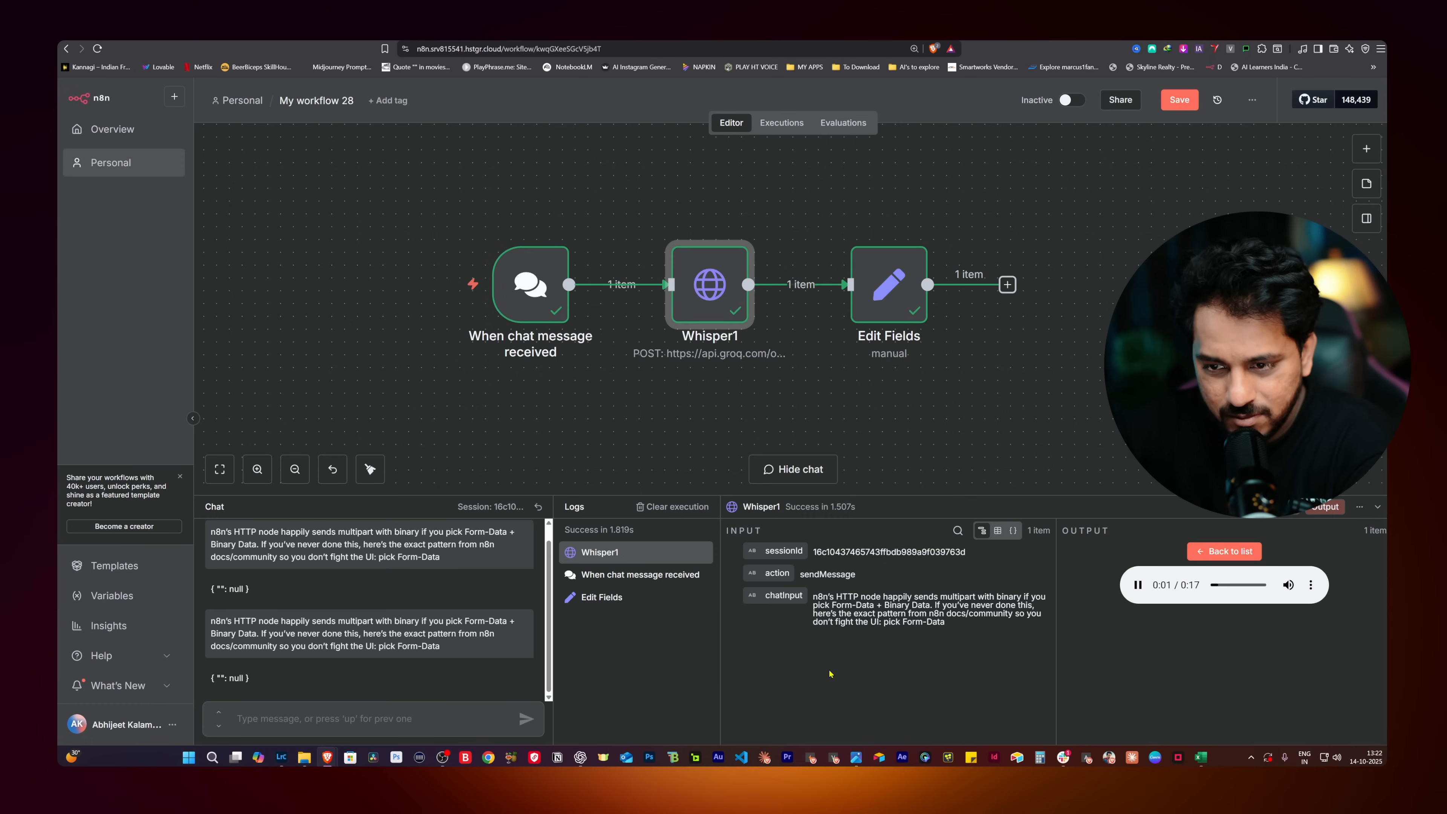